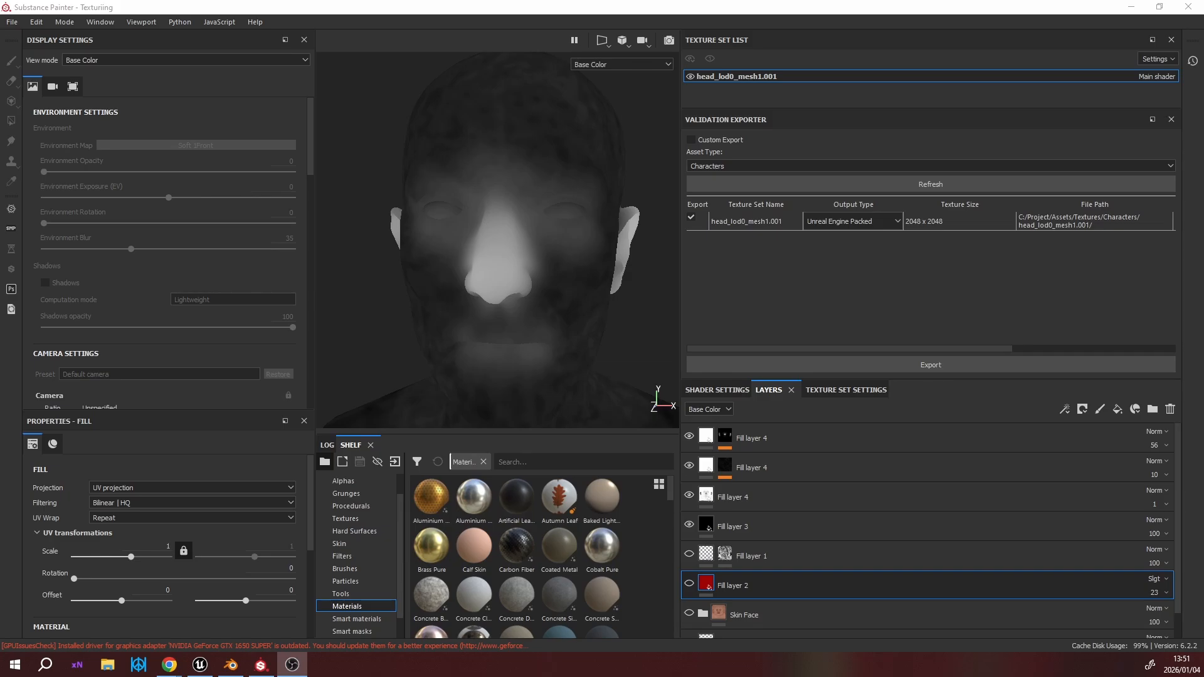
Switch to Blender and inspect the wireframe of the densest head in the row, SM_BasemeshWrapped.004.
left_click(231, 665)
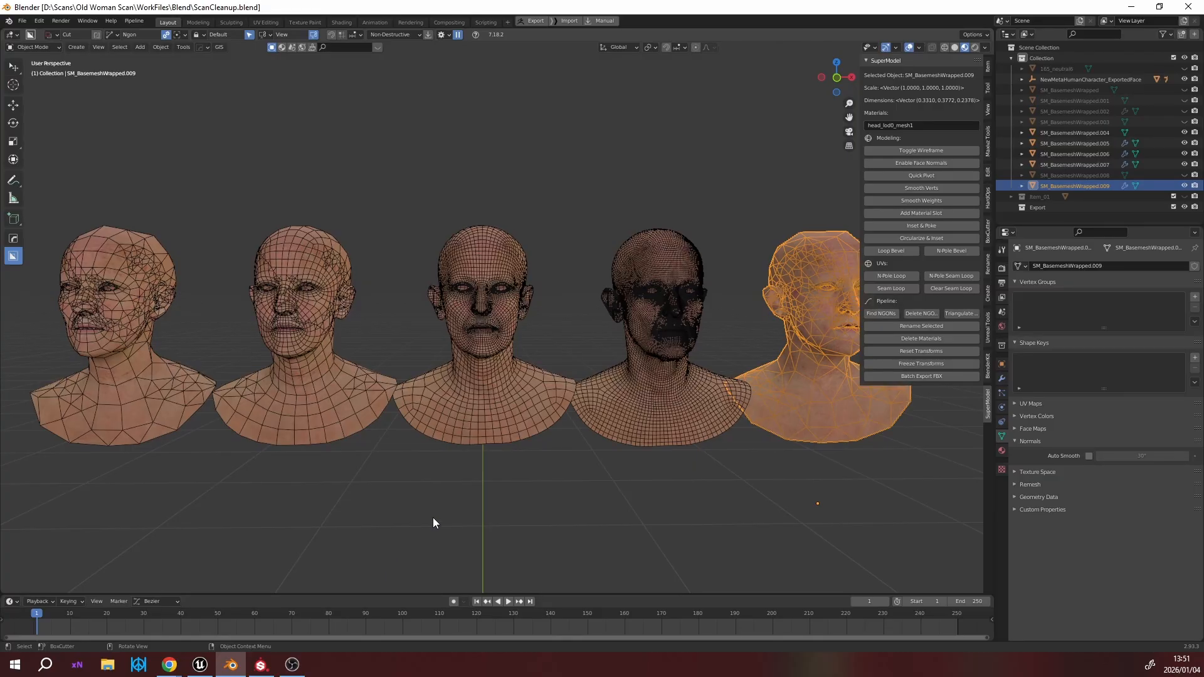
middle_click_drag(543, 375, 650, 279)
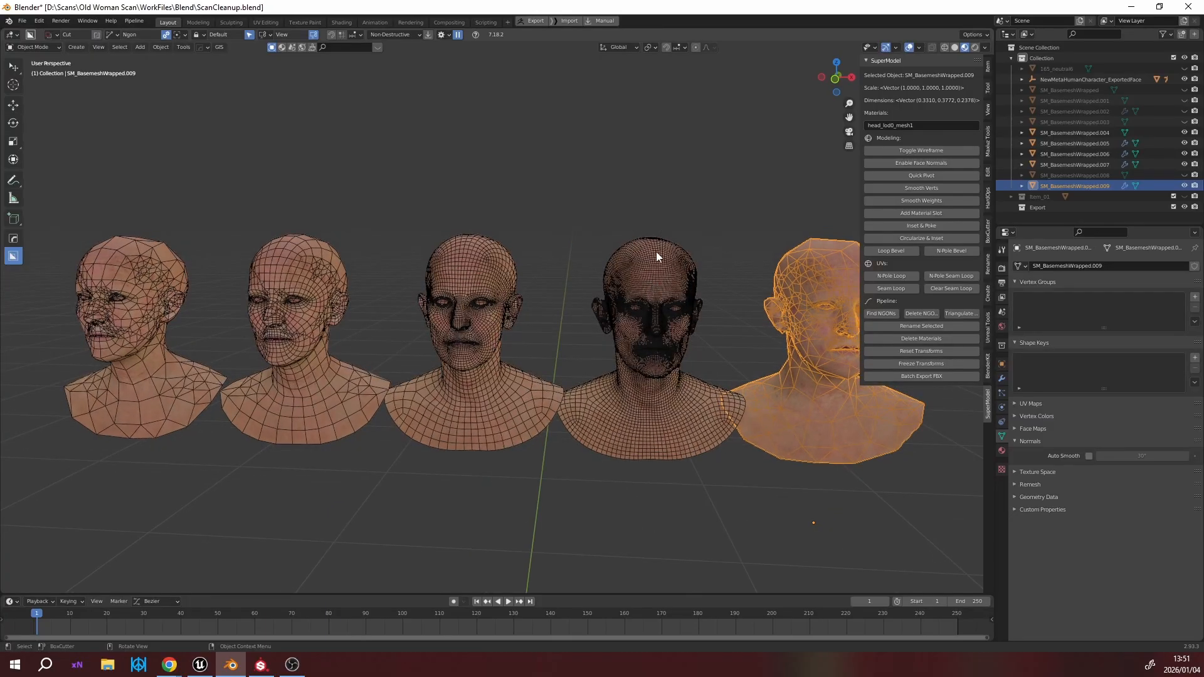
left_click(656, 254)
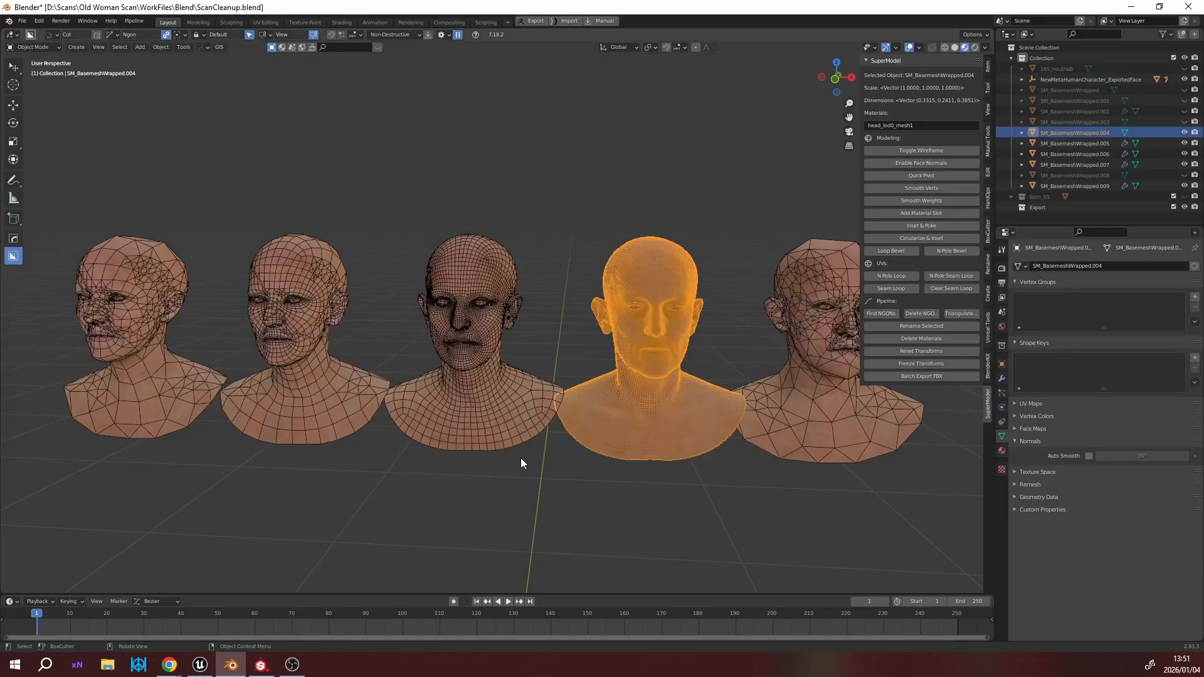
middle_click_drag(532, 462, 474, 478)
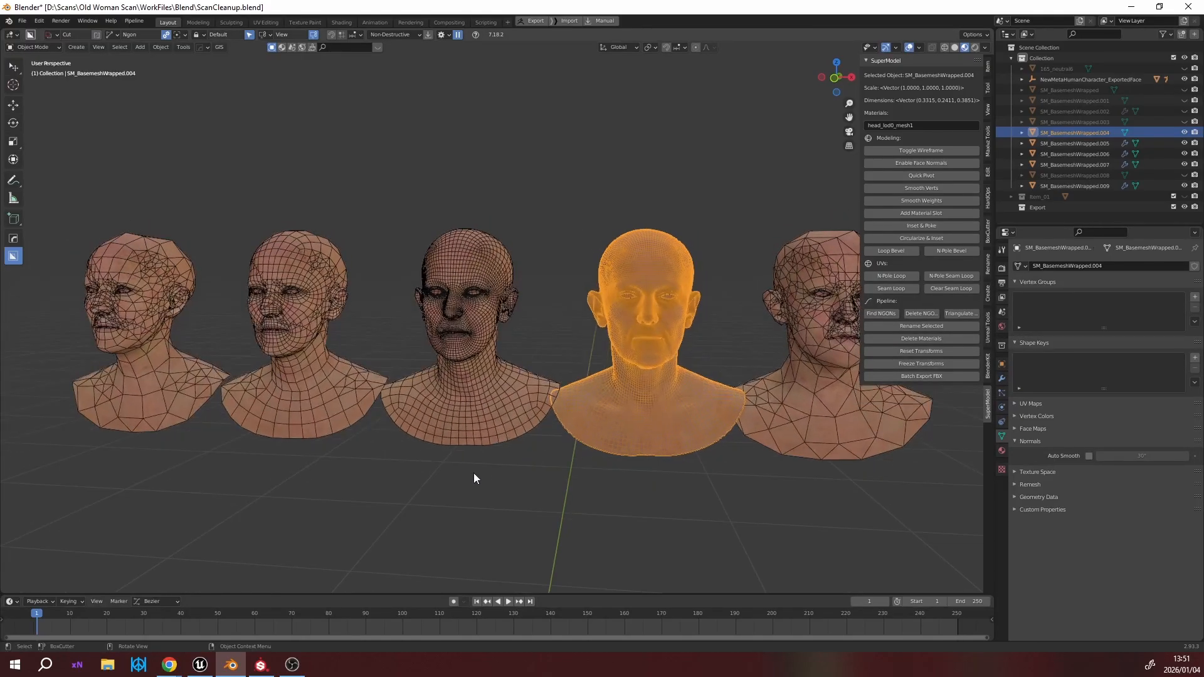
middle_click_drag(602, 447, 593, 434)
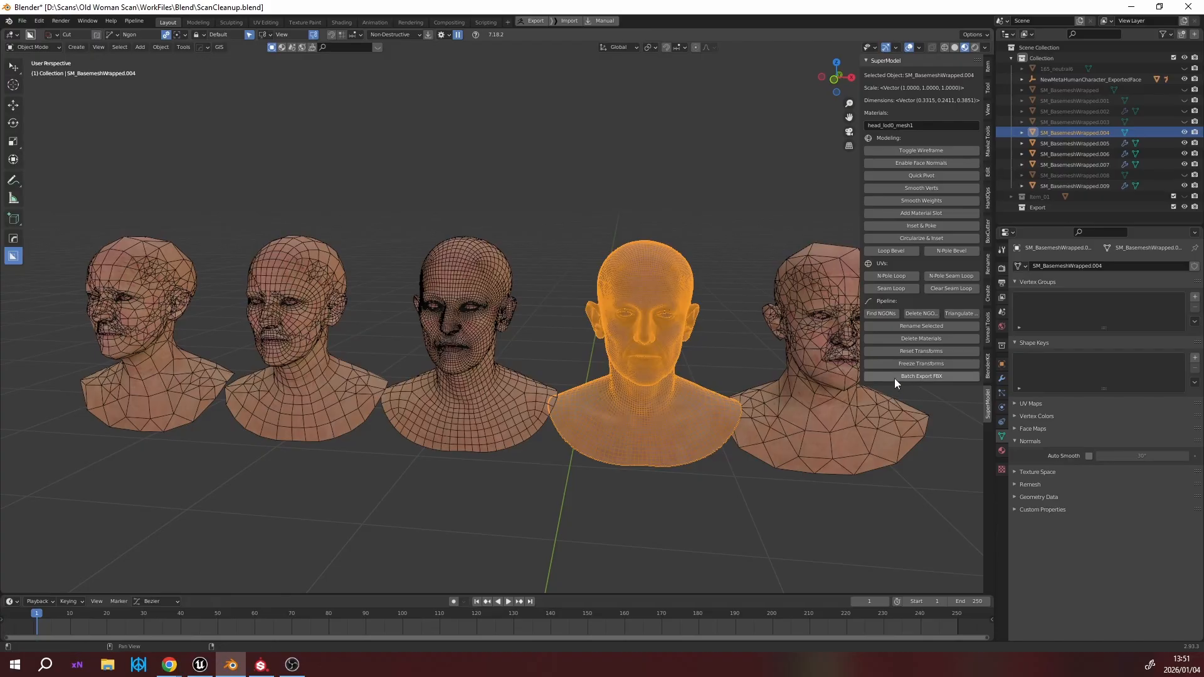
middle_click_drag(566, 348, 572, 349)
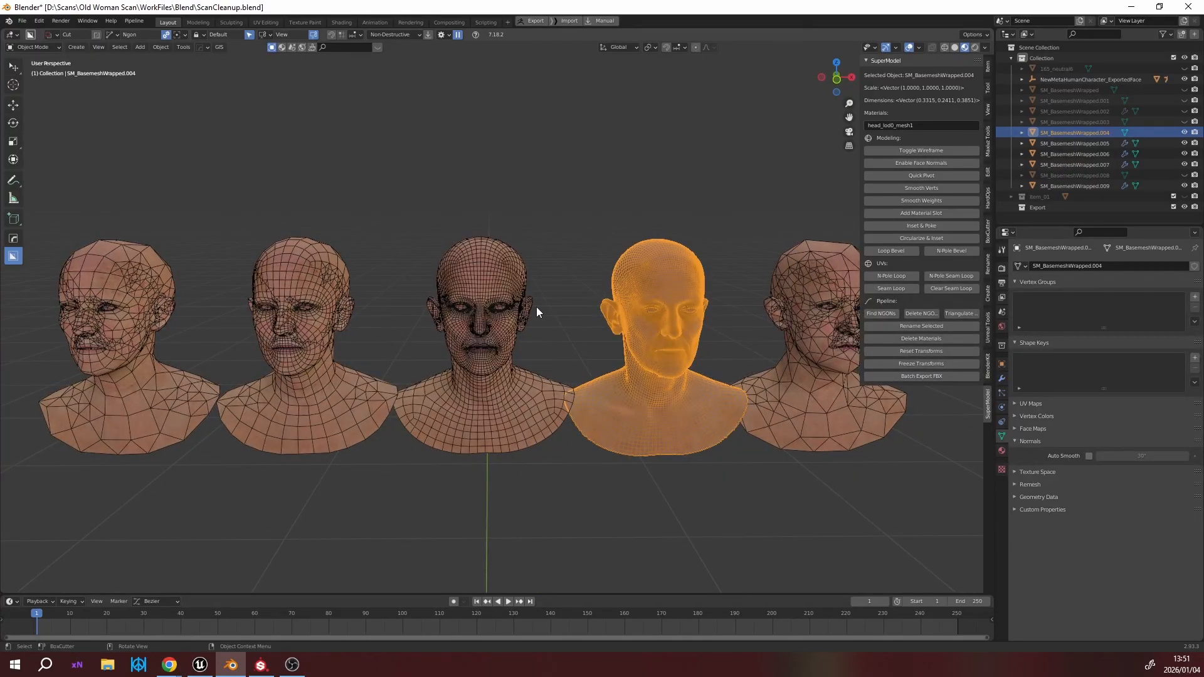
Select the middle head, SM_BasemeshWrapped.005, and examine its topology and Decimate modifier settings.
middle_click_drag(494, 235, 487, 259)
left_click(487, 232)
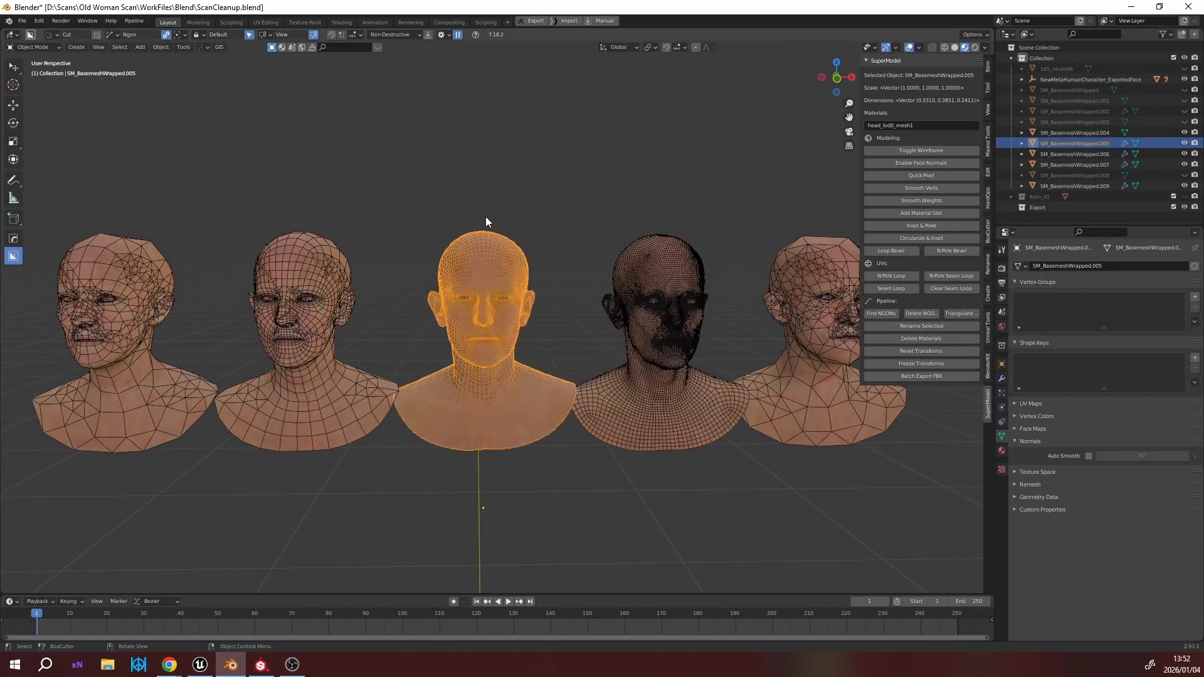
mouse_move(484, 204)
middle_mouse_down()
mouse_move(487, 216)
mouse_move(463, 204)
middle_mouse_up()
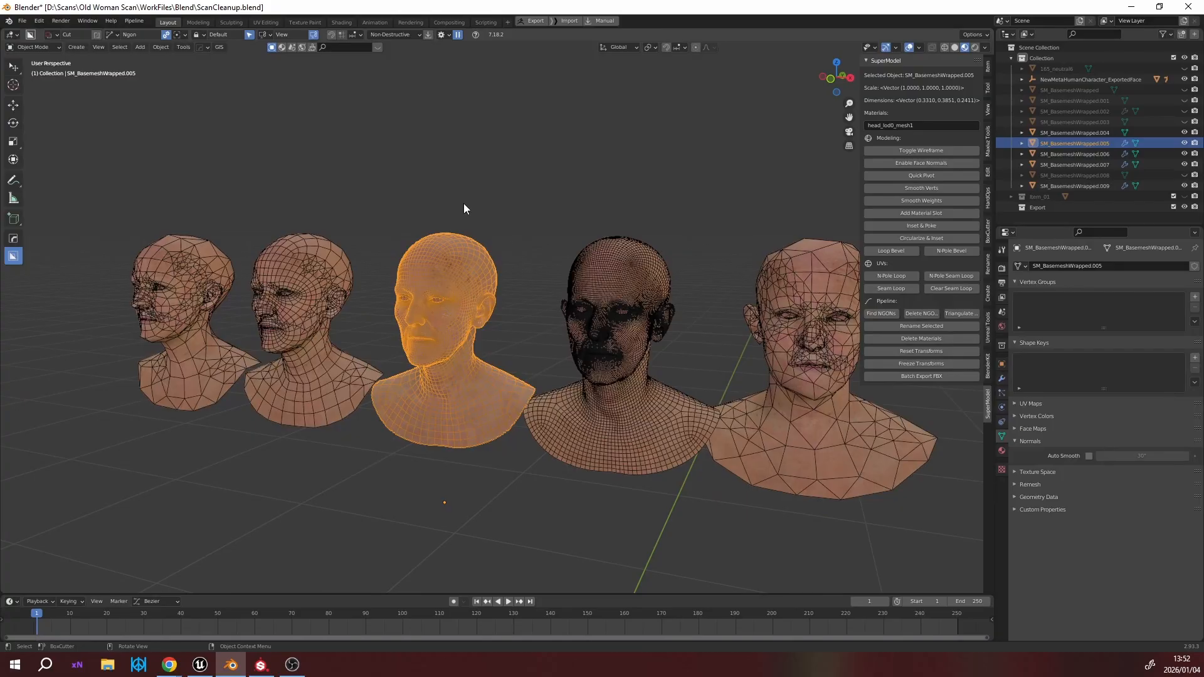
middle_click_drag(589, 295, 697, 266)
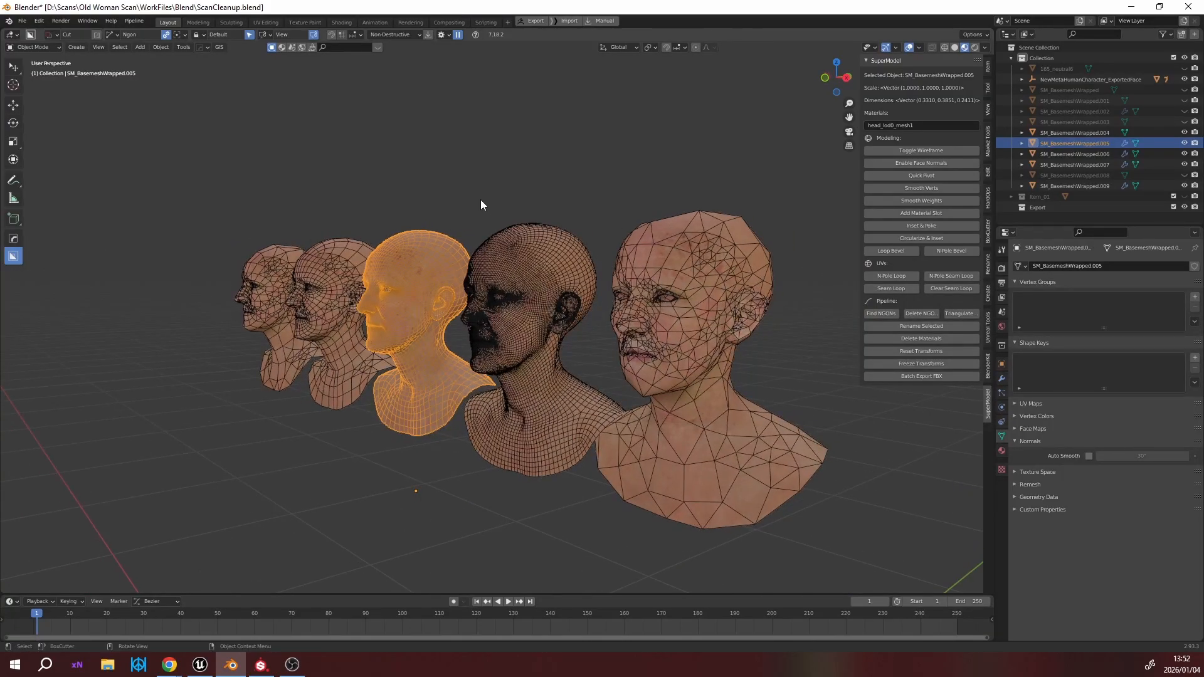
middle_click_drag(395, 226, 434, 229)
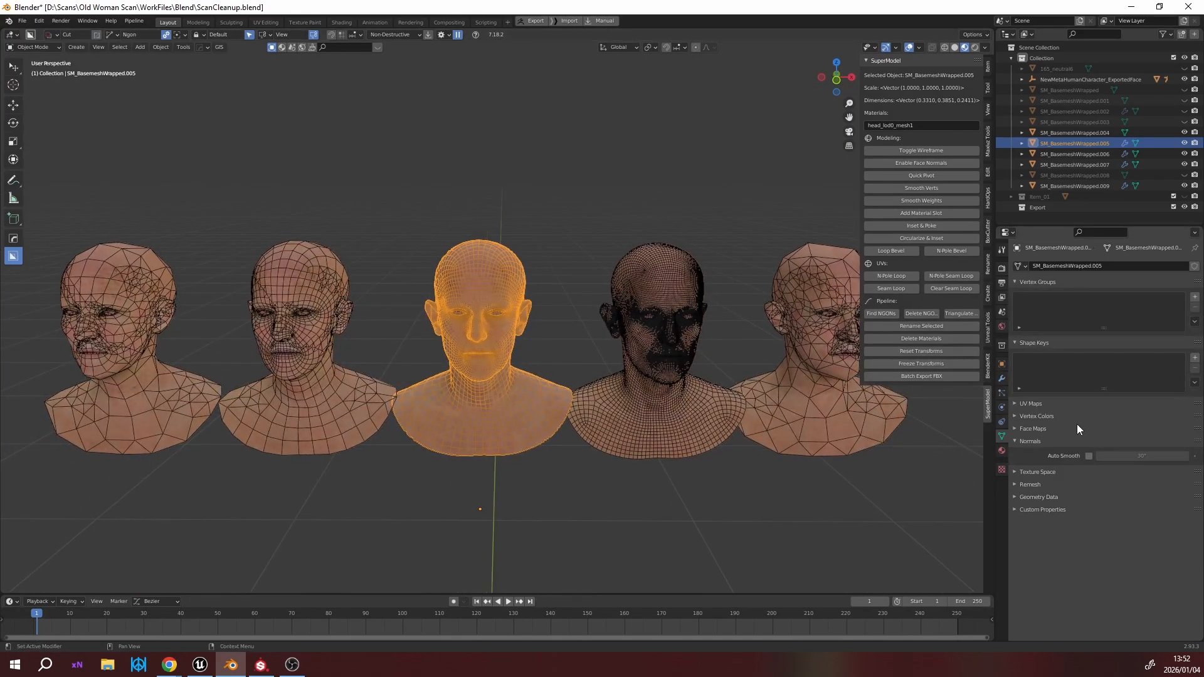
left_click(1000, 378)
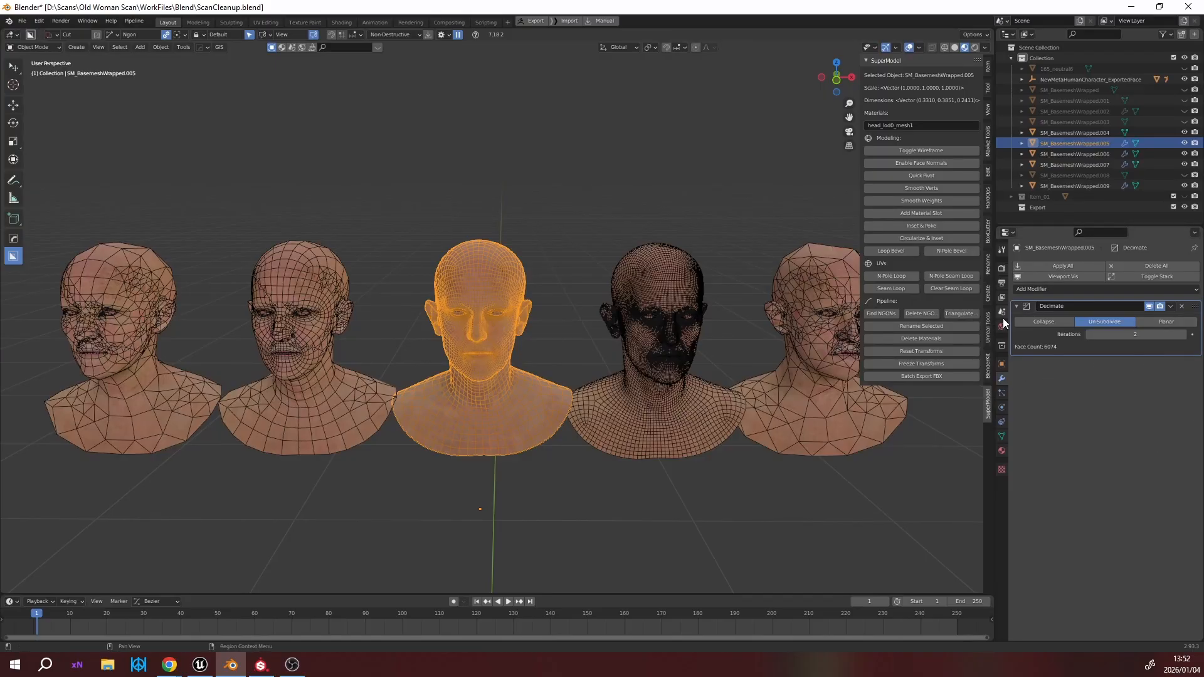
left_click(1171, 307)
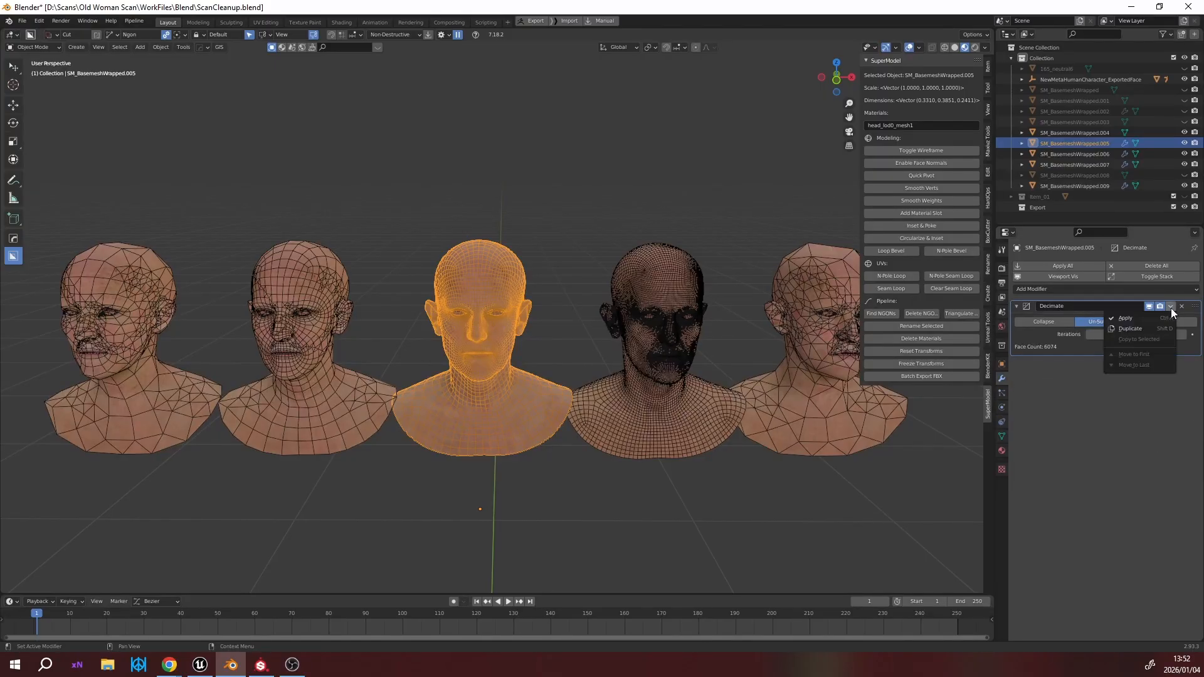
left_click(1171, 307)
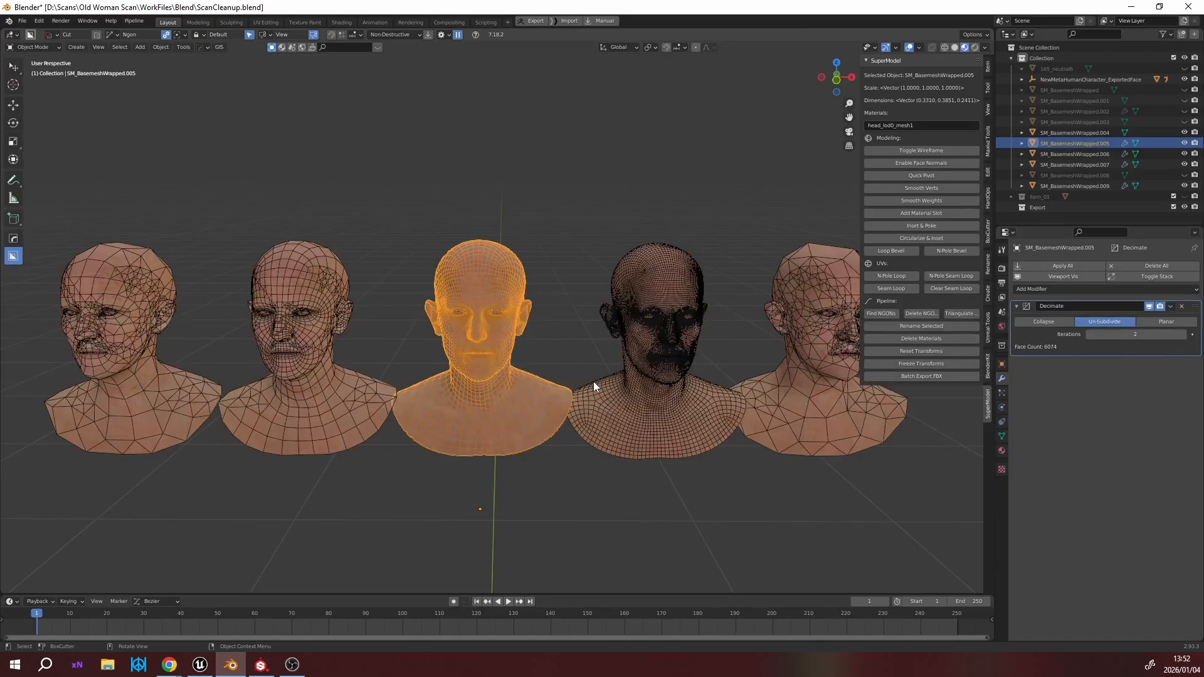
Compare the wireframe density of SM_BasemeshWrapped.004 with the decimated SM_BasemeshWrapped.005 up close from several angles.
middle_click_drag(593, 381, 762, 354)
scroll(617, 373, "up", 2)
left_click(739, 315)
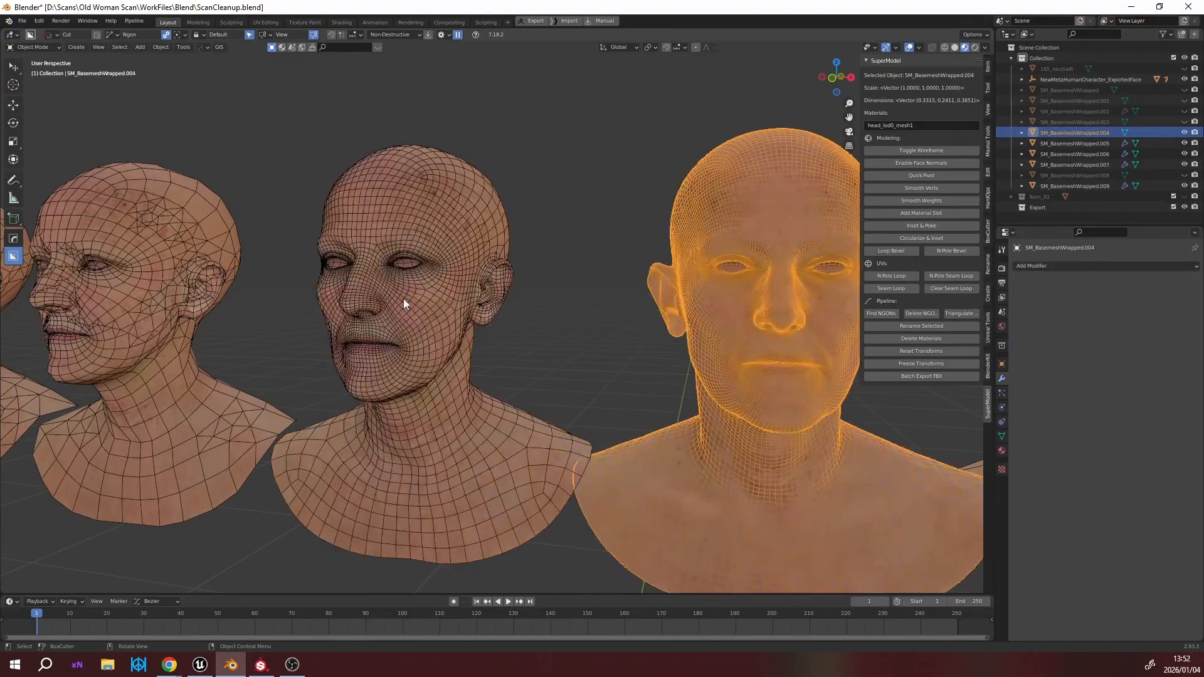
left_click(539, 395)
mouse_move(532, 390)
middle_mouse_down()
mouse_move(510, 382)
mouse_move(522, 382)
middle_mouse_up()
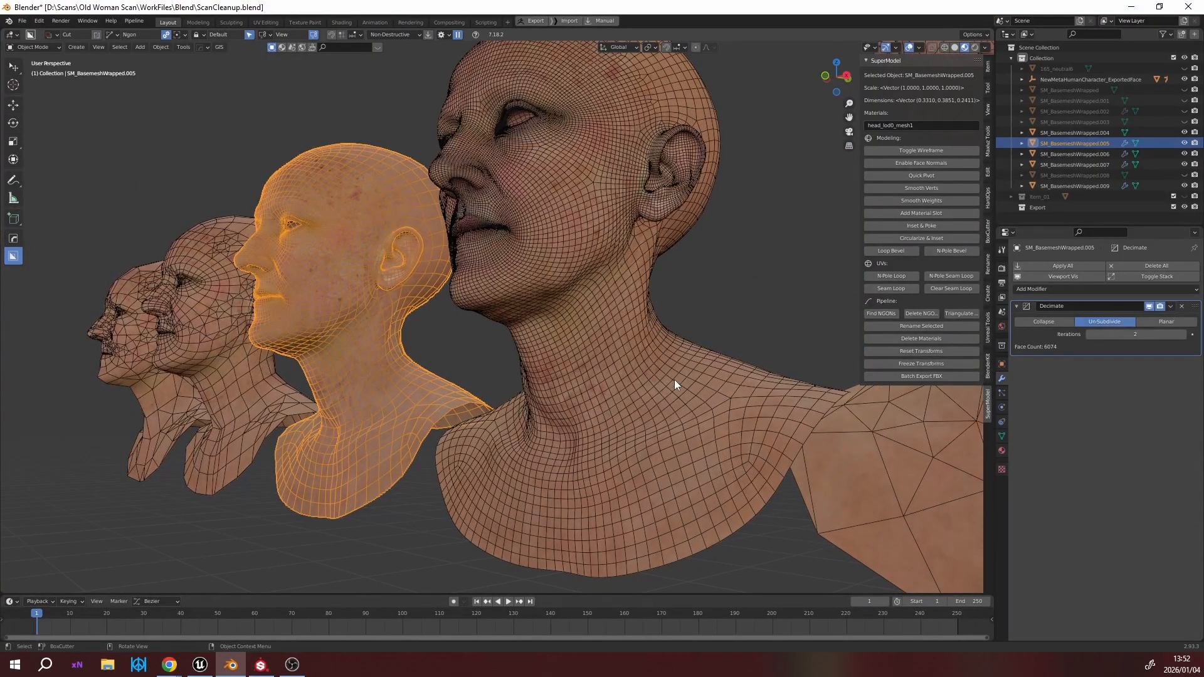
middle_click_drag(675, 378, 465, 349)
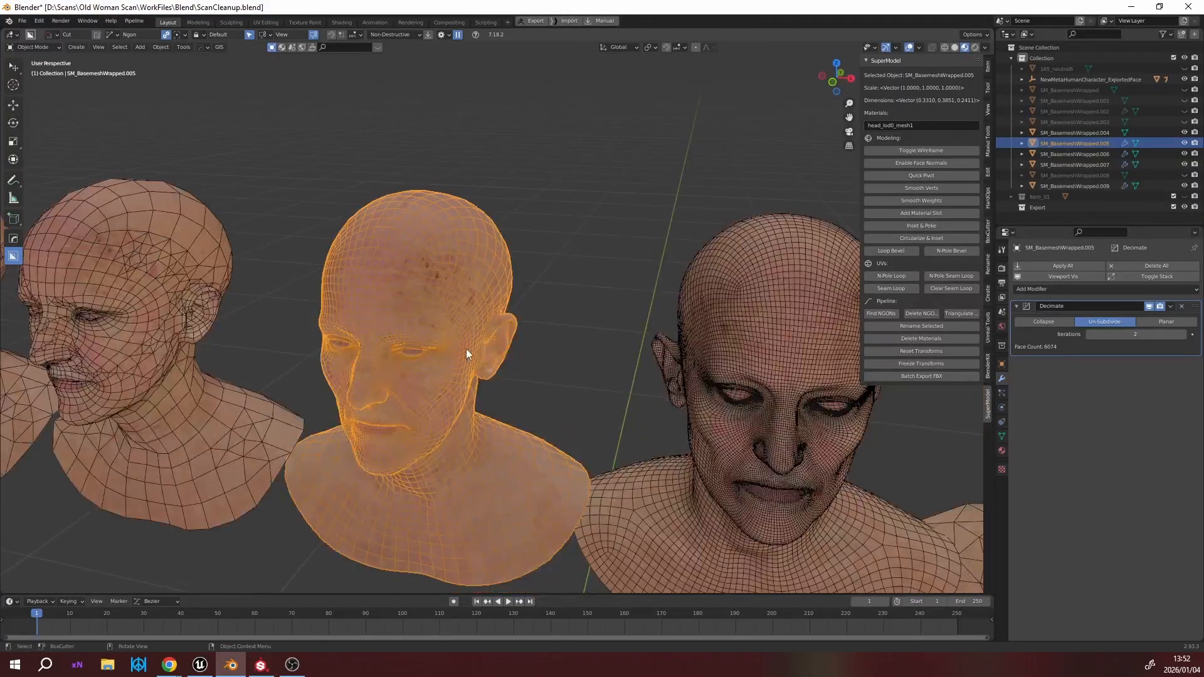
middle_click_drag(850, 367, 655, 289)
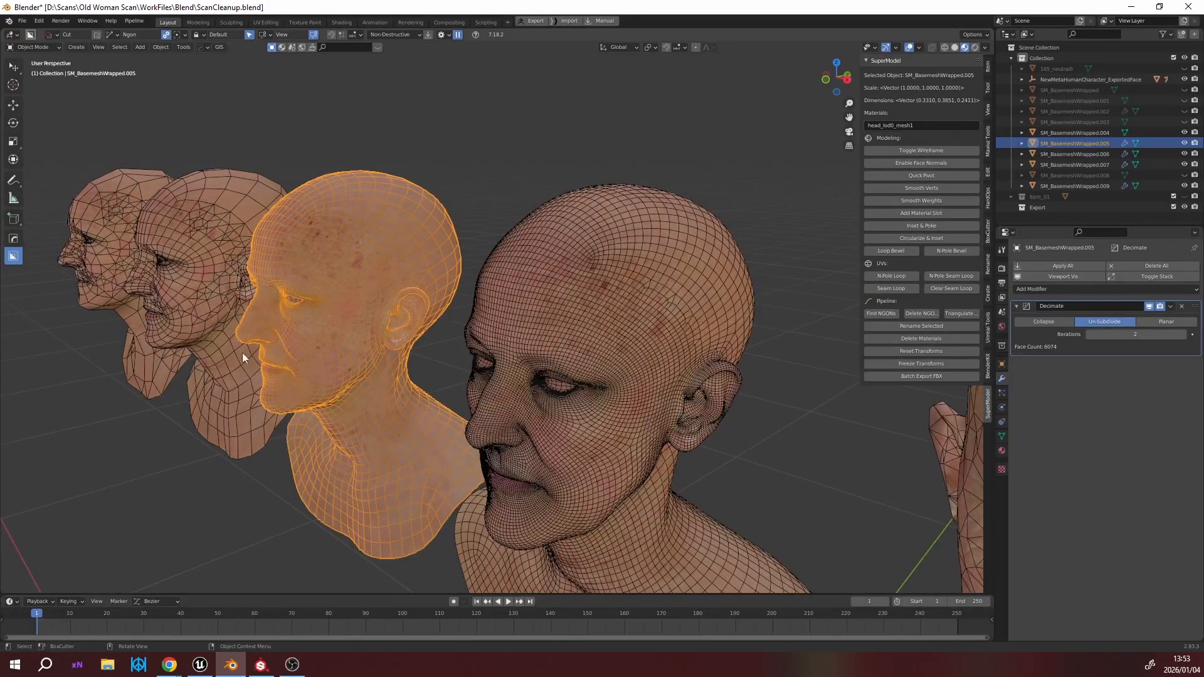
middle_click_drag(242, 352, 517, 376)
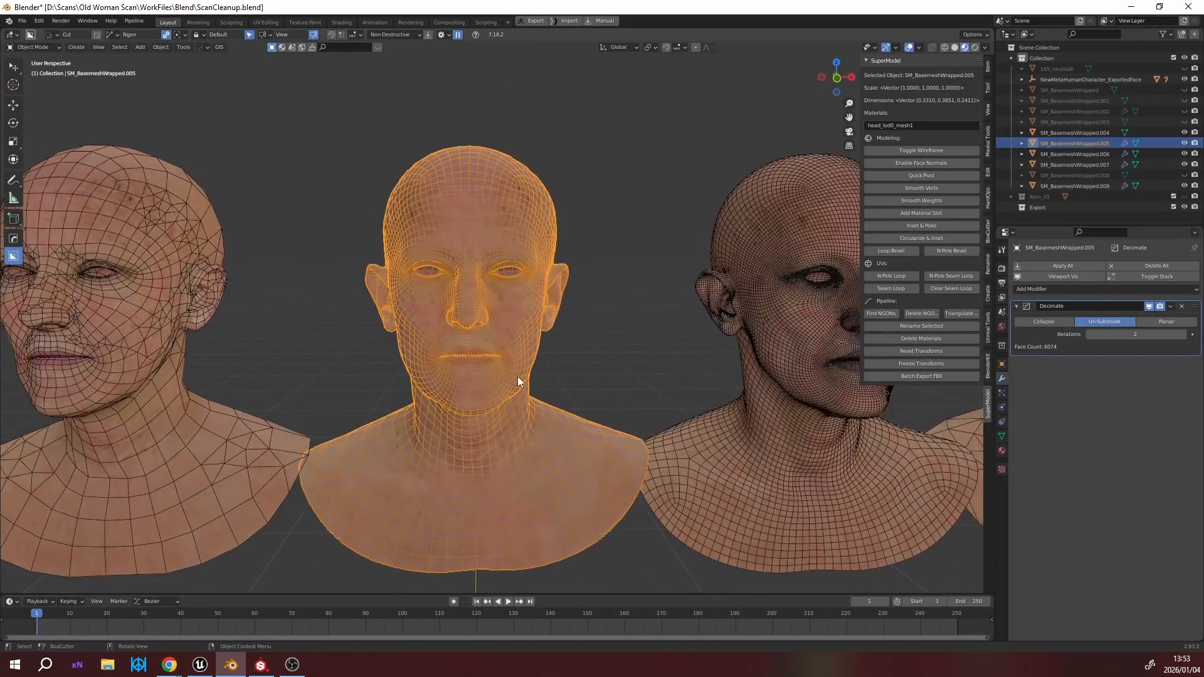
middle_click_drag(613, 423, 506, 317)
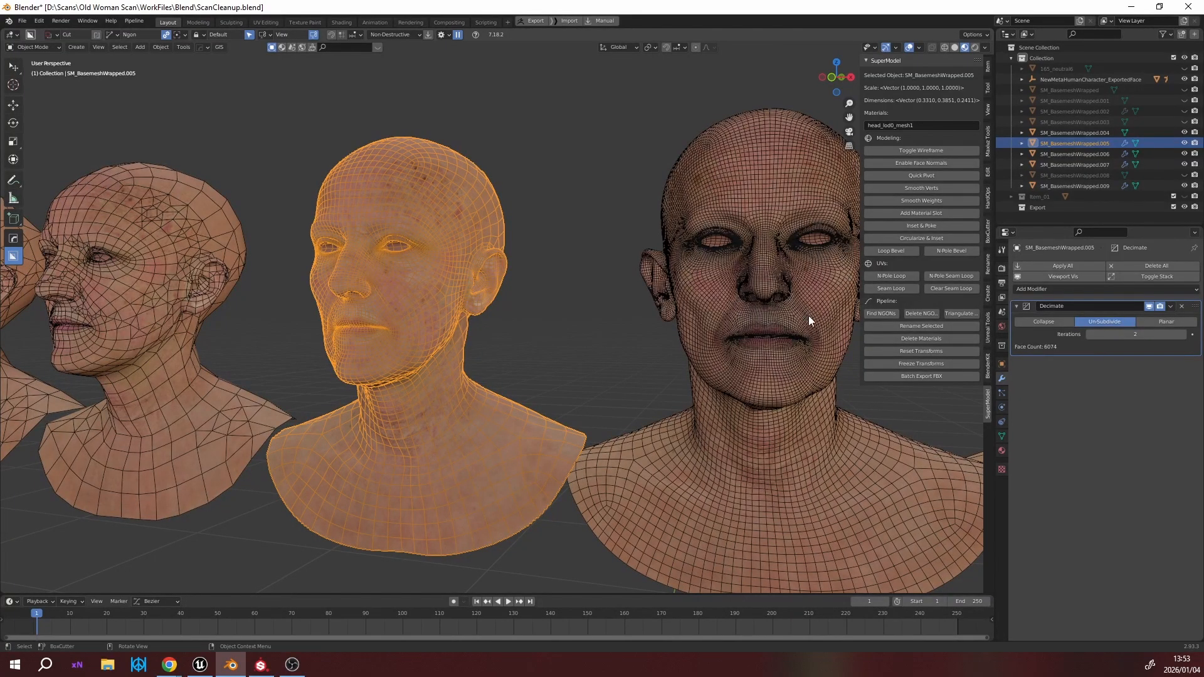
Examine the Decimate settings and topology of SM_BasemeshWrapped.006 against the denser heads beside it.
middle_click_drag(463, 430, 302, 397)
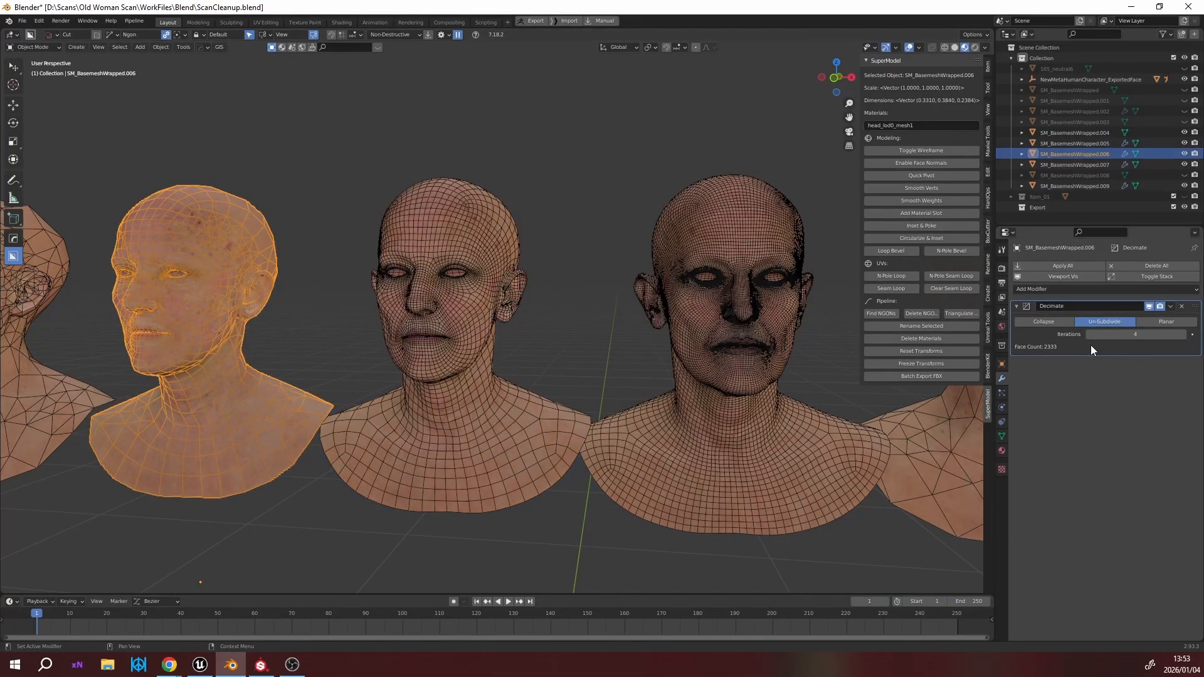
middle_click_drag(258, 400, 194, 365)
middle_click_drag(335, 391, 126, 175)
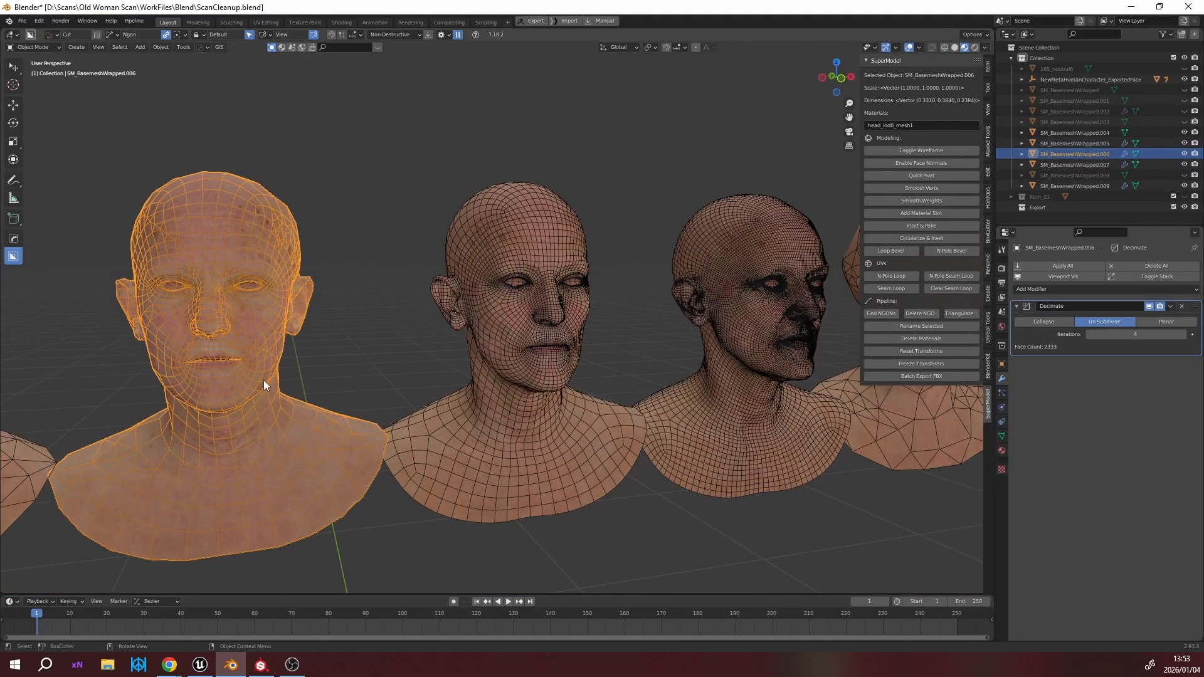
middle_click_drag(248, 364, 340, 335)
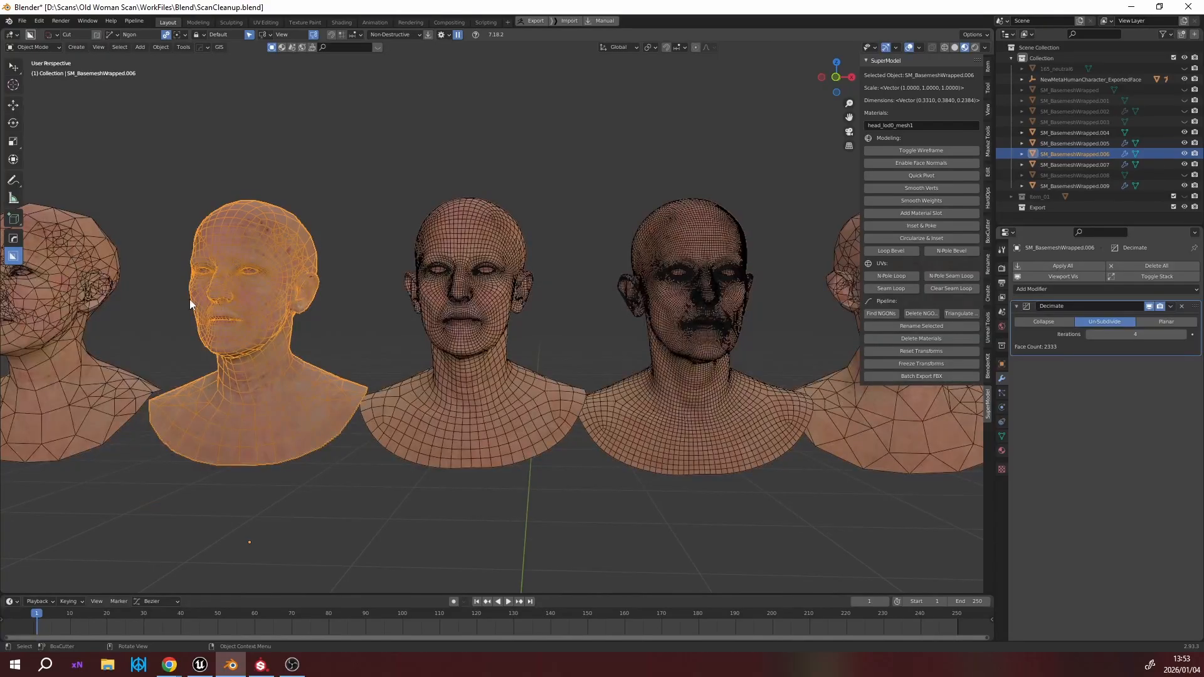
middle_click_drag(189, 299, 280, 311)
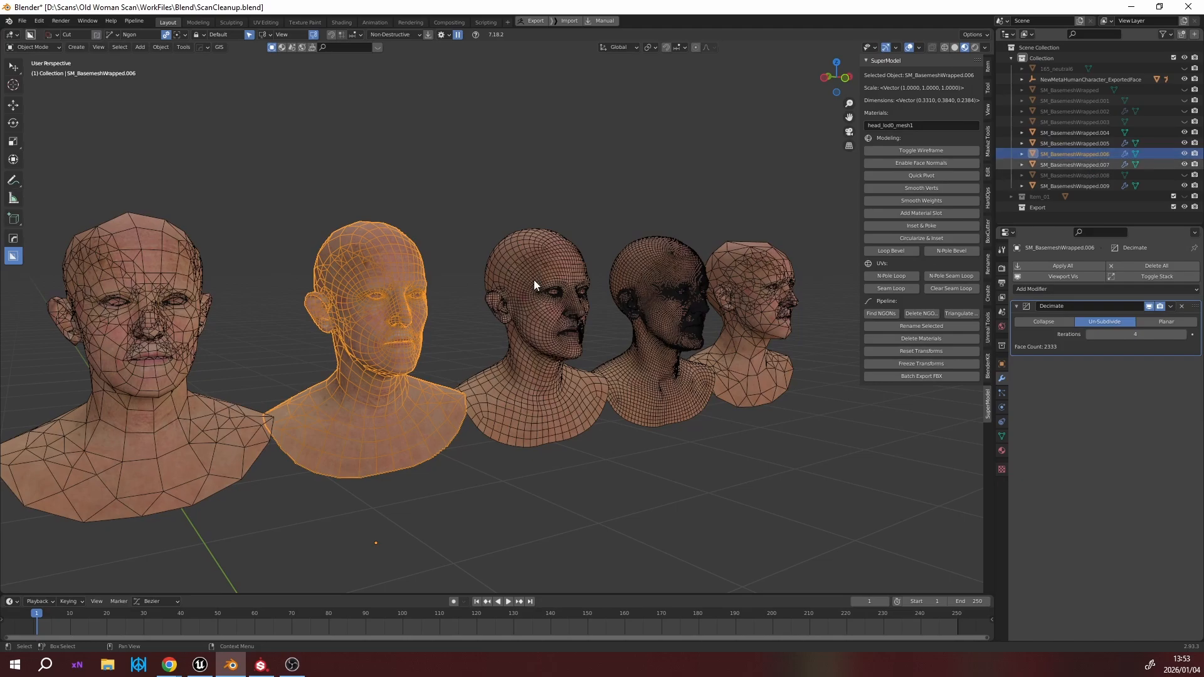
middle_click_drag(447, 261, 453, 256)
middle_click_drag(229, 390, 236, 380)
Compare the Decimate settings and topology of the two end heads, SM_BasemeshWrapped.007 and SM_BasemeshWrapped.009.
left_click(211, 305)
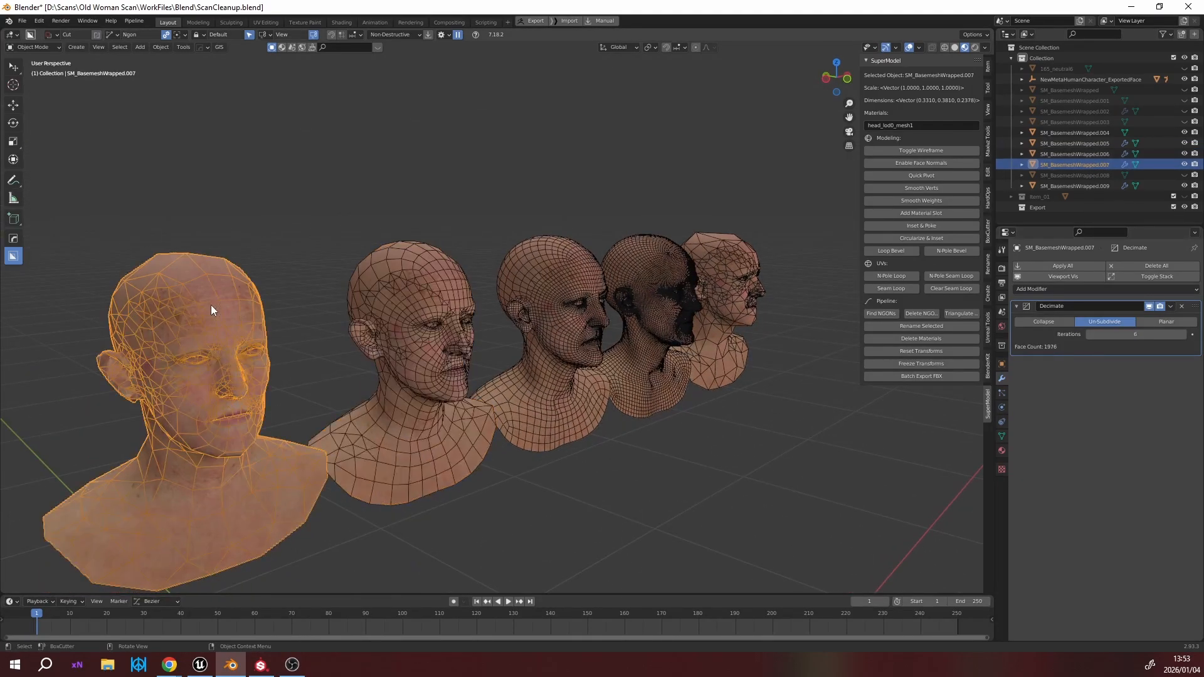
middle_click_drag(678, 371, 725, 292)
left_click(732, 284)
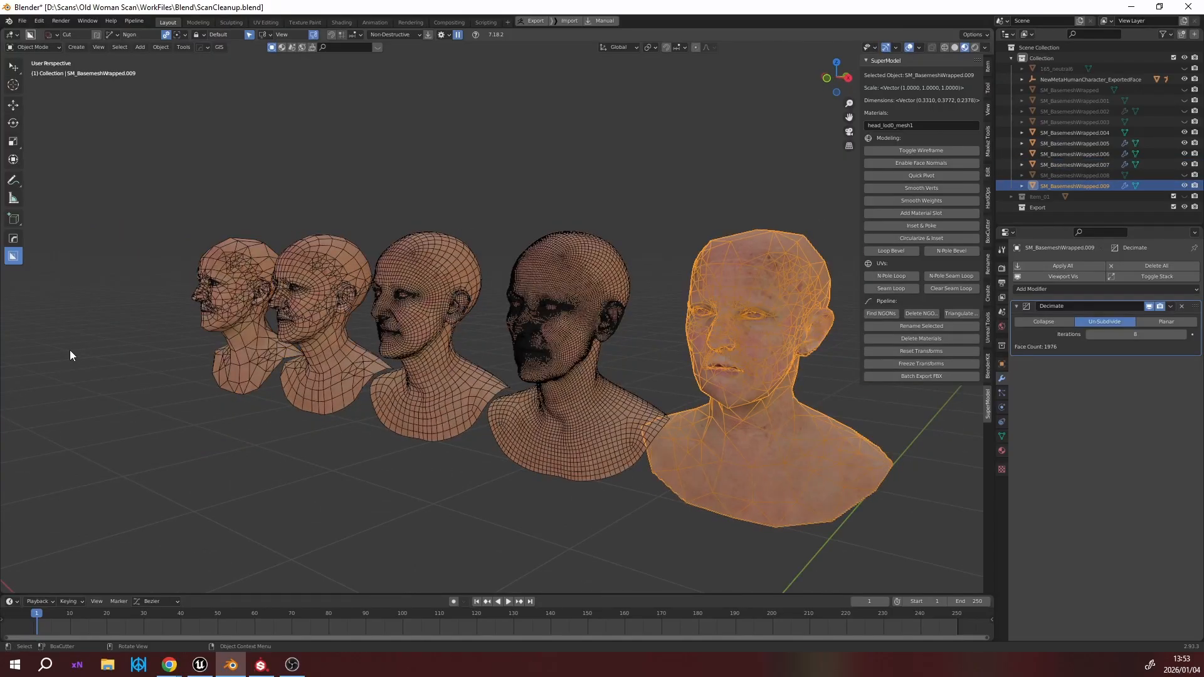
key("ctrl+z")
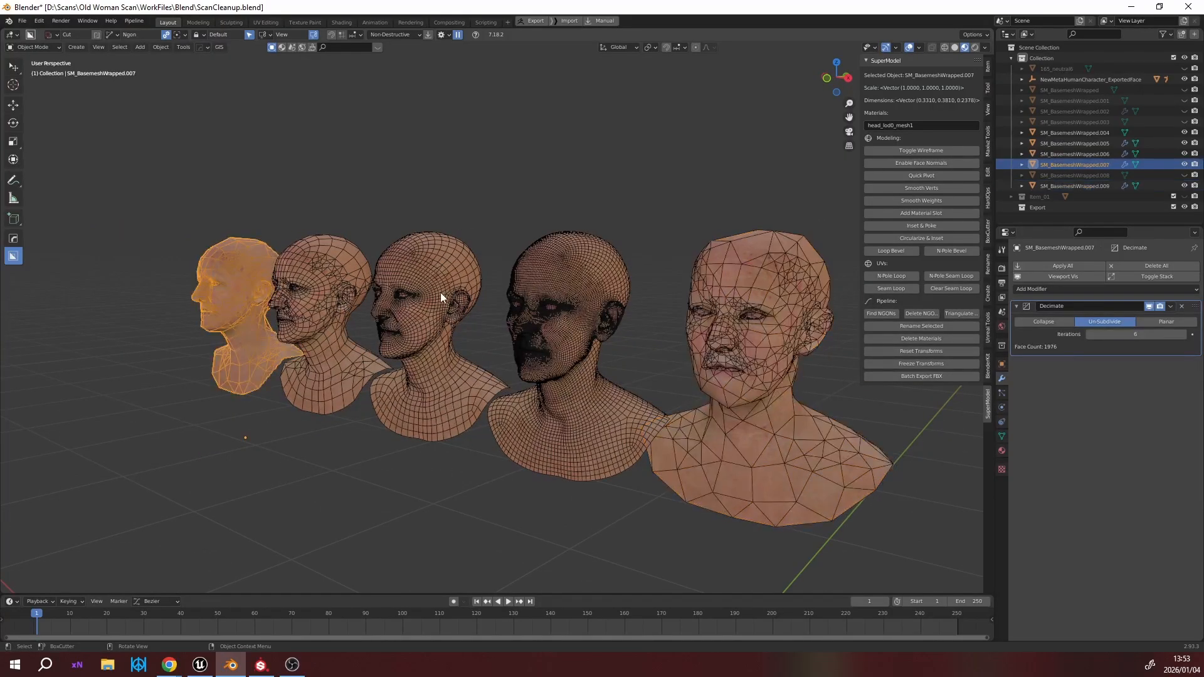
key("ctrl+shift+z")
middle_click_drag(468, 330, 626, 326)
middle_click_drag(389, 308, 589, 296)
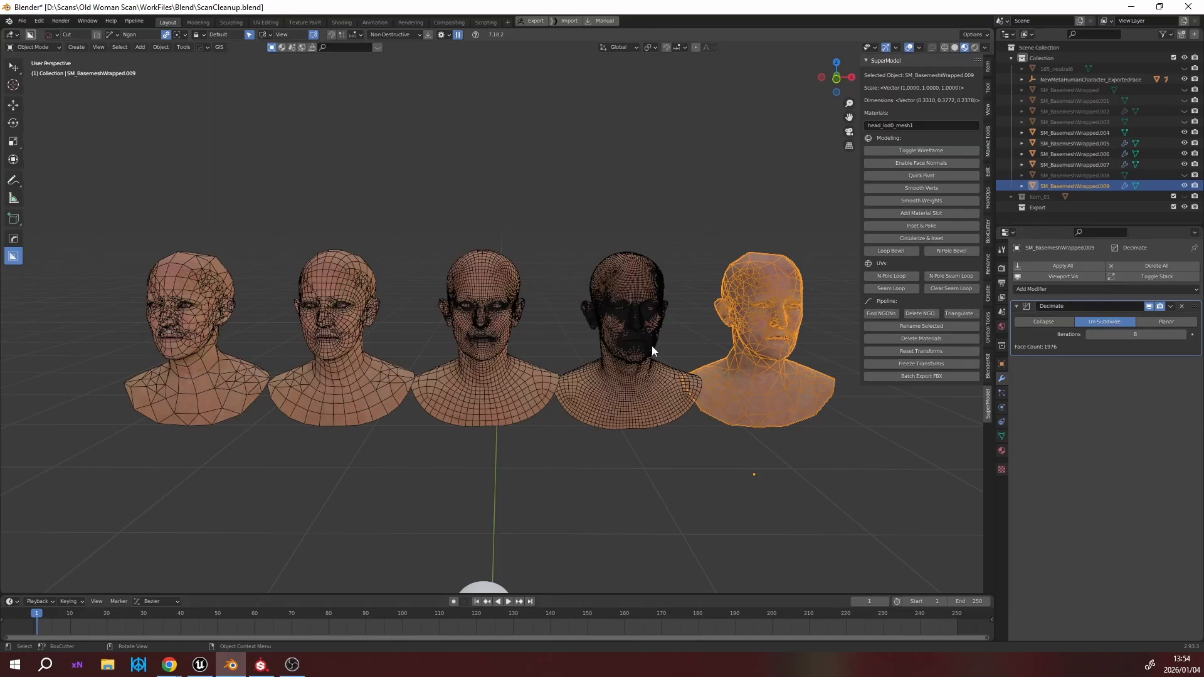
middle_click_drag(646, 344, 604, 321)
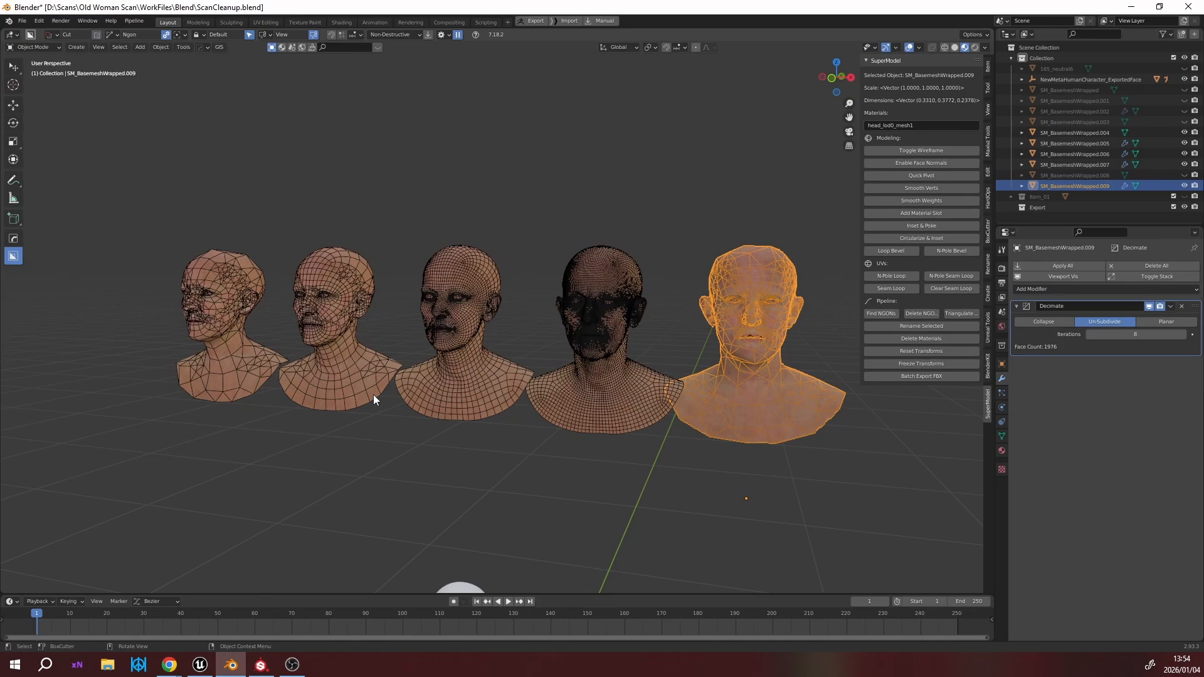
middle_click_drag(375, 393, 446, 397)
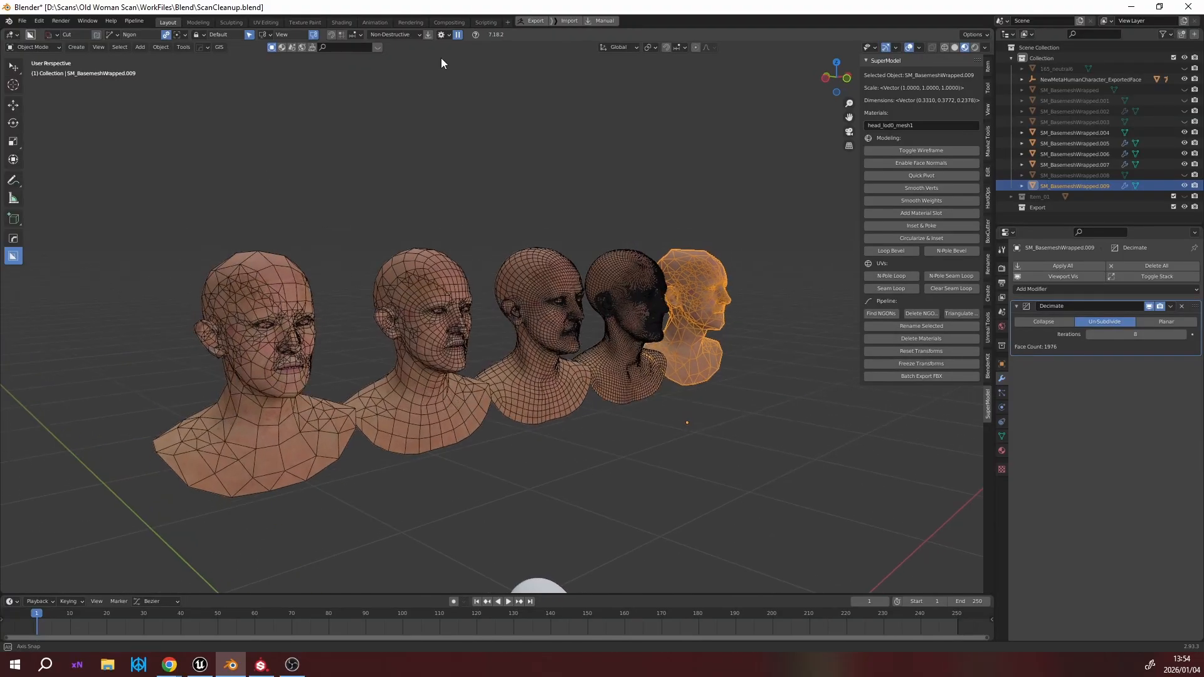
Turn off the wireframe overlay on the low-poly head SM_BasemeshWrapped.007 and inspect its textured surface.
left_click(253, 296)
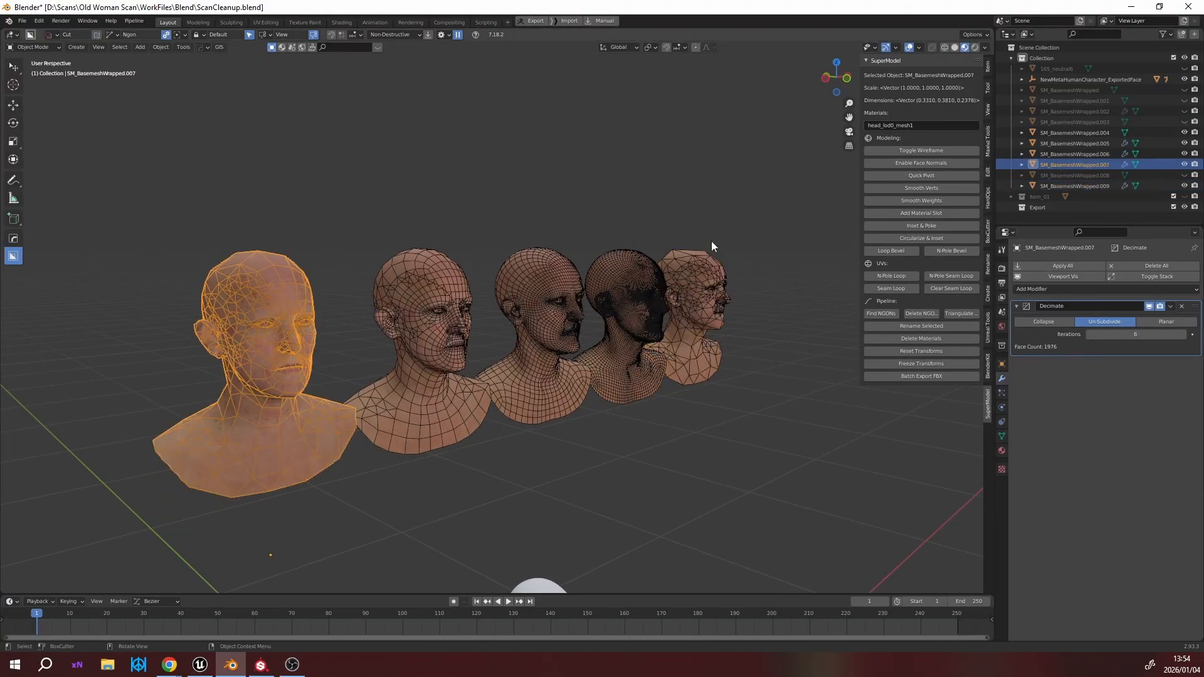
left_click(943, 152)
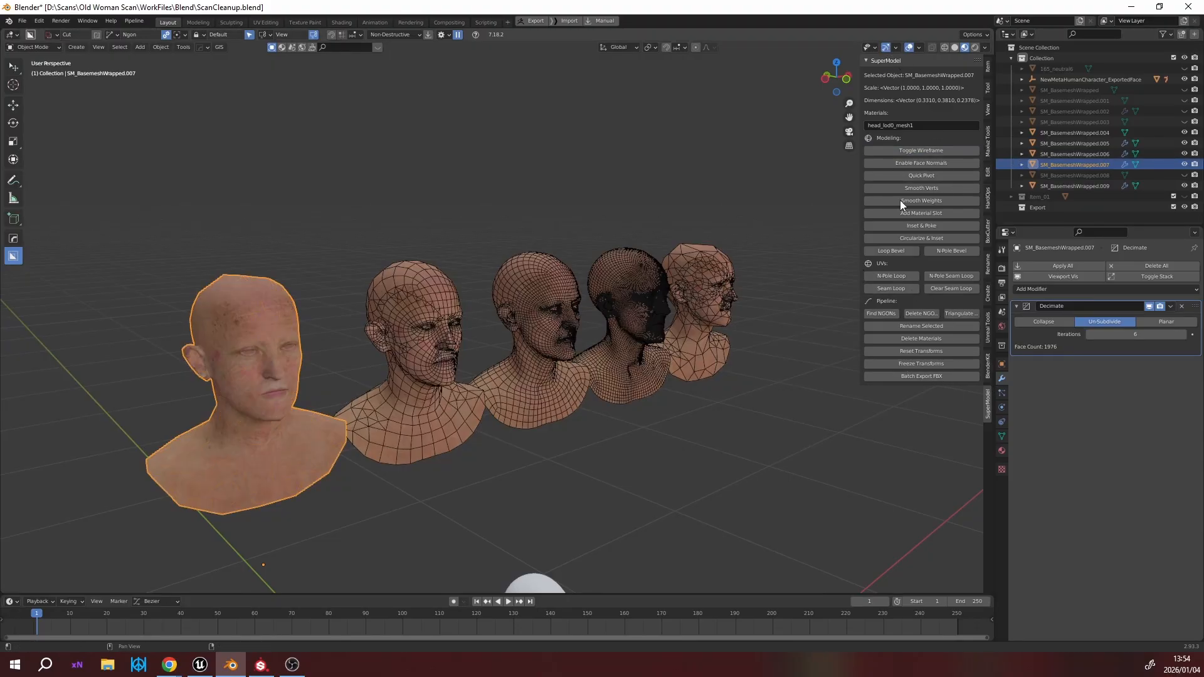
middle_click_drag(616, 175, 622, 172)
middle_click_drag(282, 332, 277, 317)
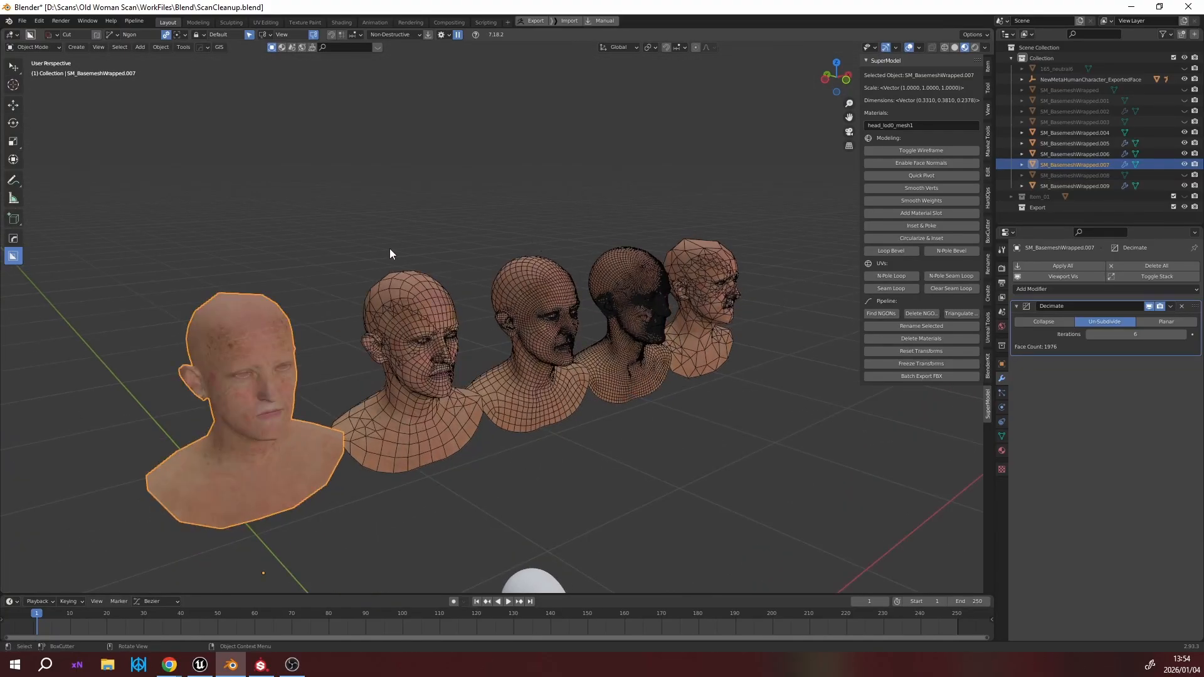
middle_click_drag(390, 248, 352, 241)
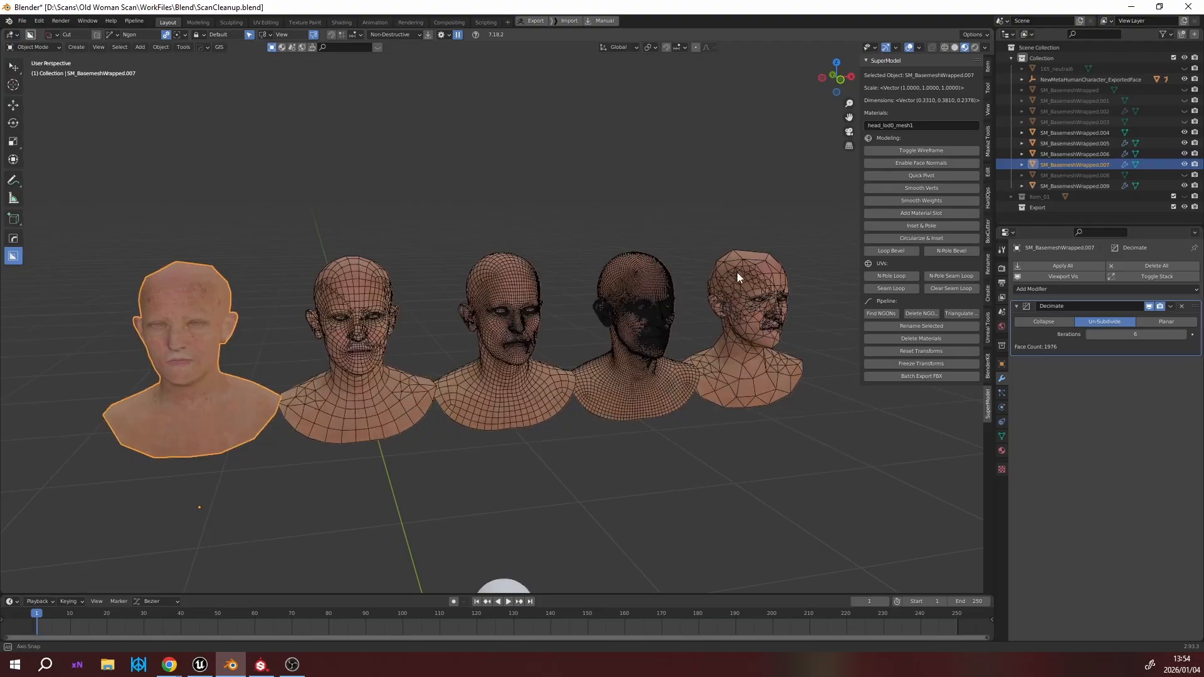
Turn off the wireframe overlay on SM_BasemeshWrapped.009 and compare its textured surface with the other heads in the row.
left_click(766, 280)
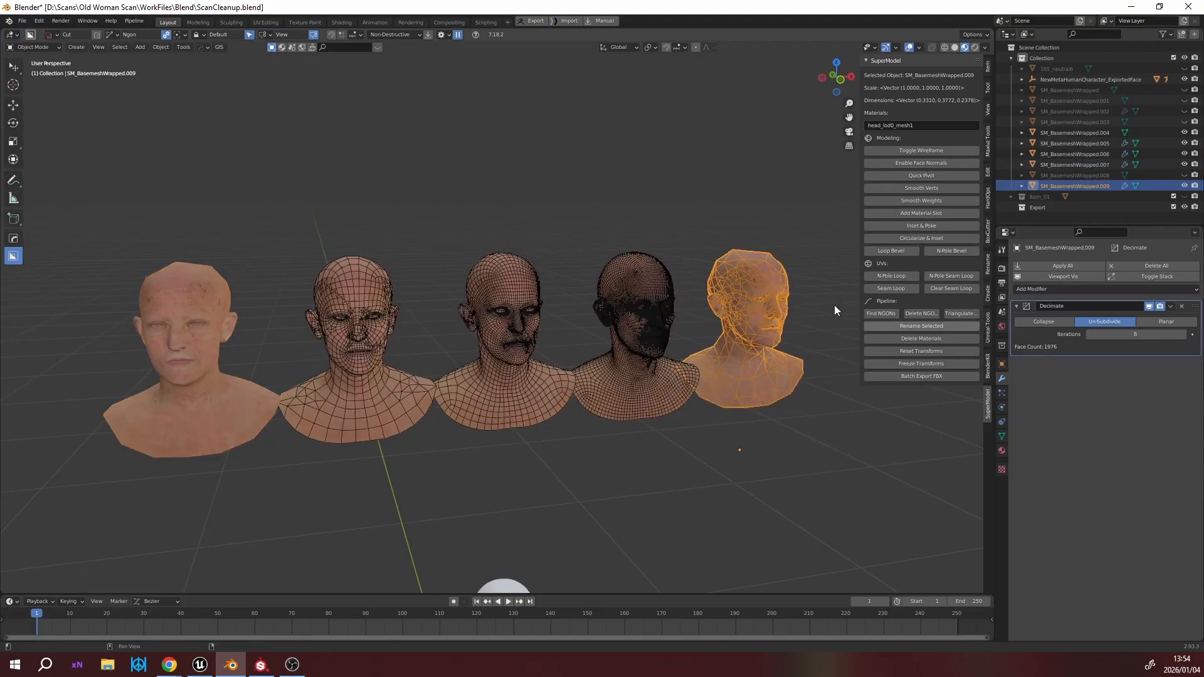
middle_click_drag(833, 304, 780, 299)
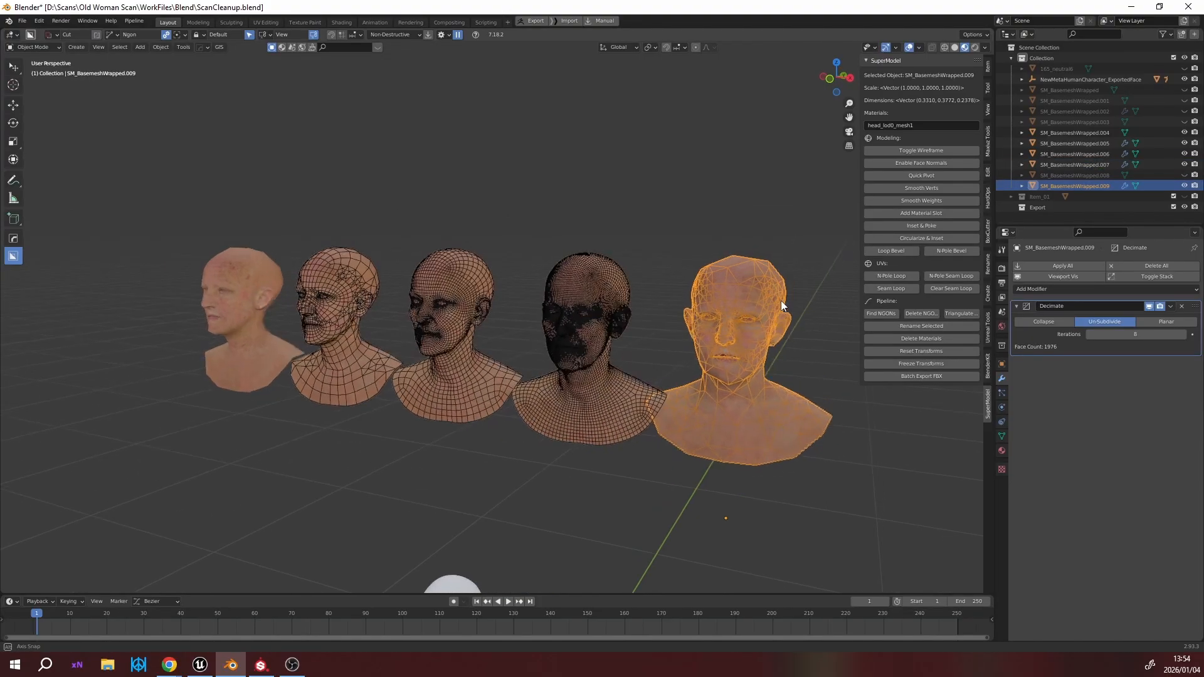
left_click(942, 151)
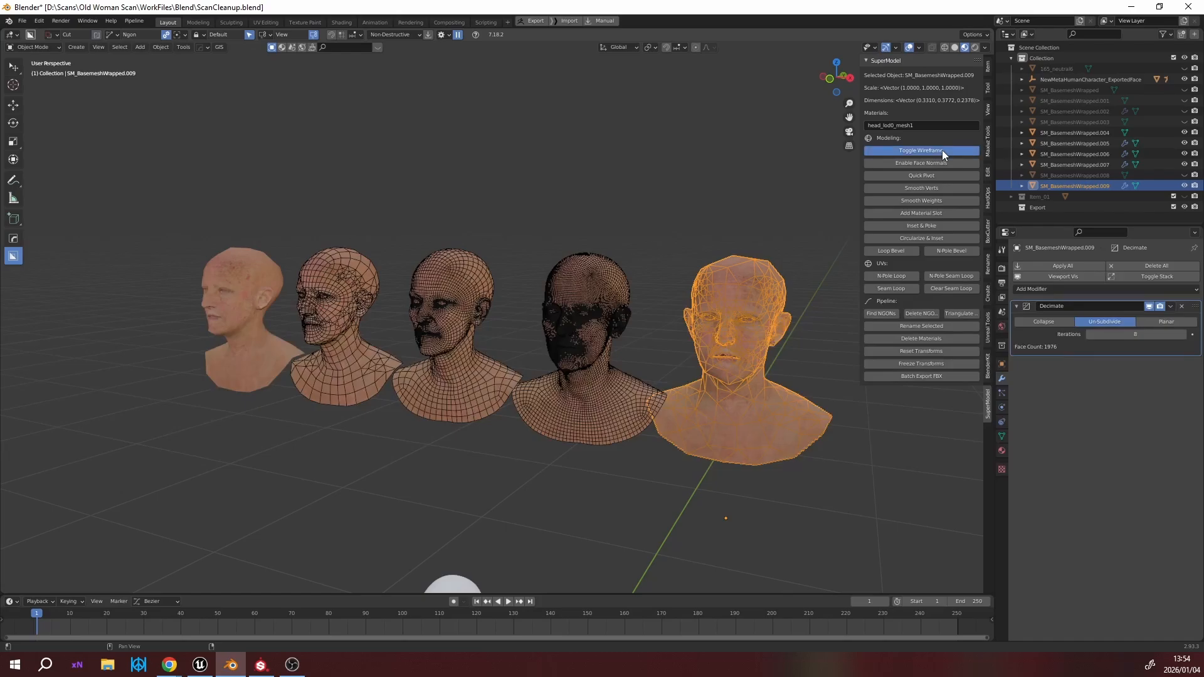
middle_click_drag(555, 216, 595, 228)
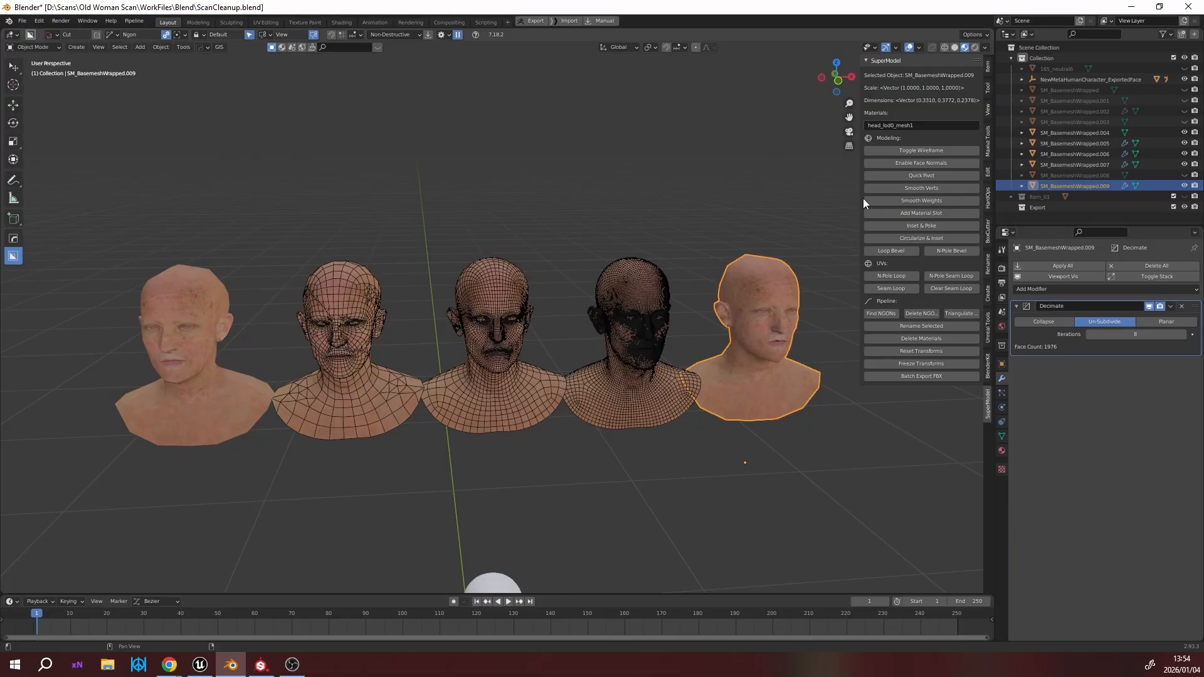
middle_click_drag(794, 306, 486, 242)
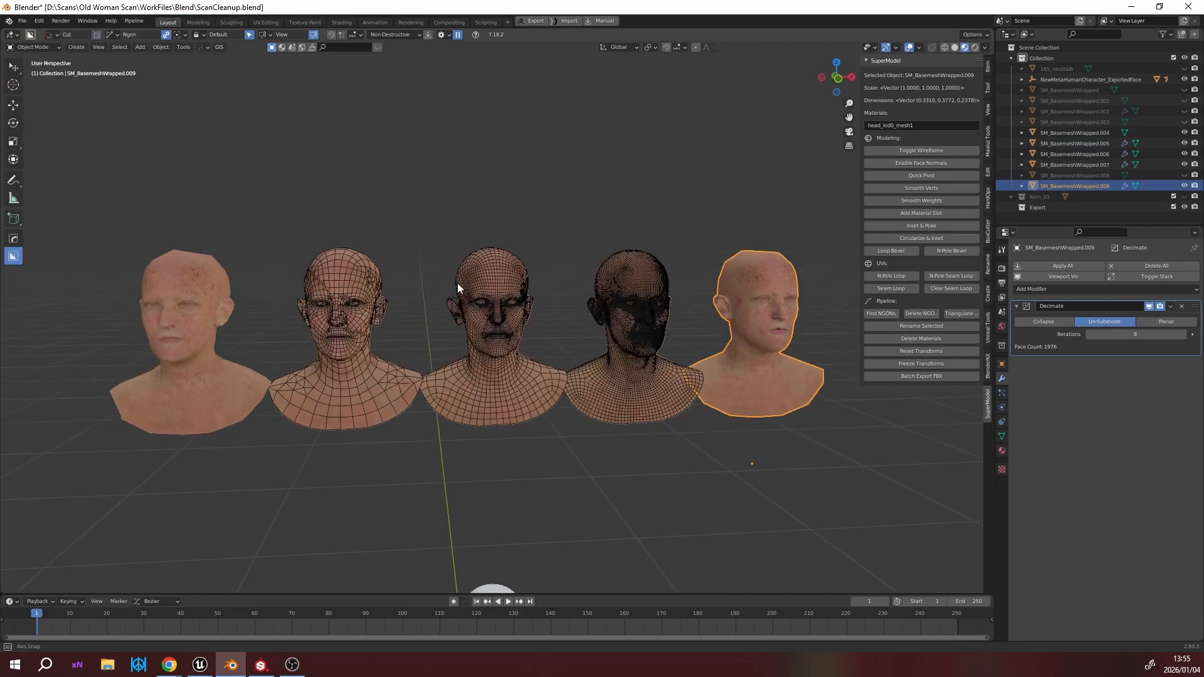
middle_click_drag(458, 283, 514, 359)
scroll(559, 353, "up", 2)
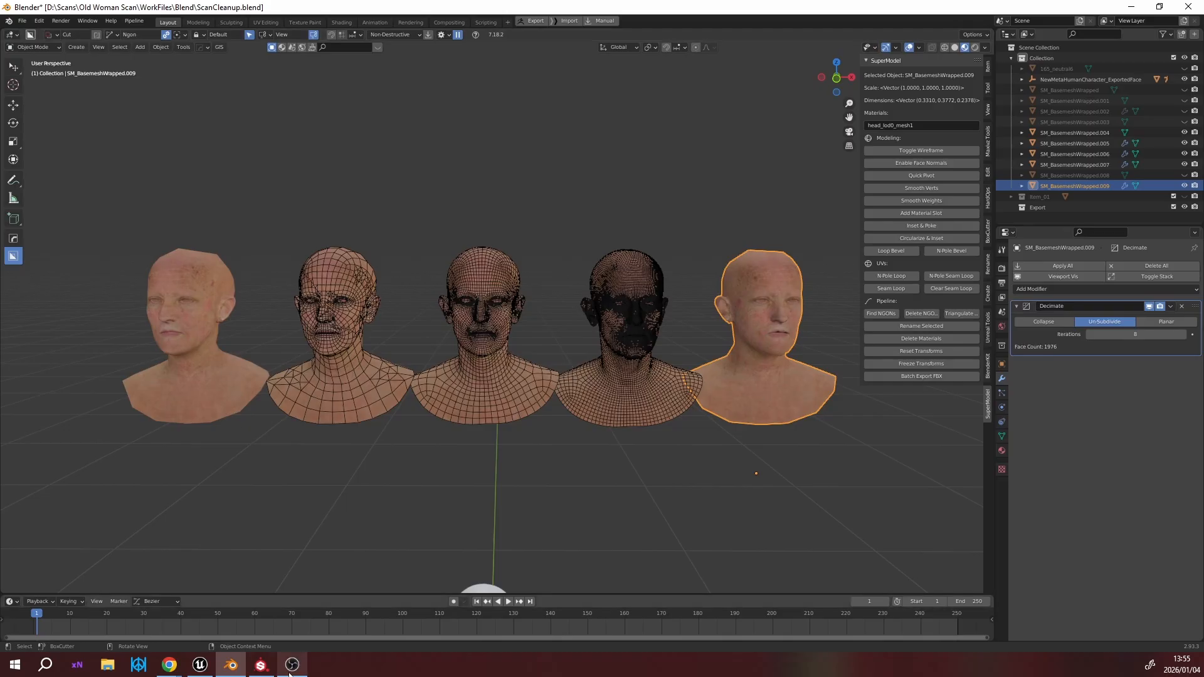
Switch to Unreal Engine and leave the CineCameraActor view for a perspective view framed around the camera.
left_click(199, 666)
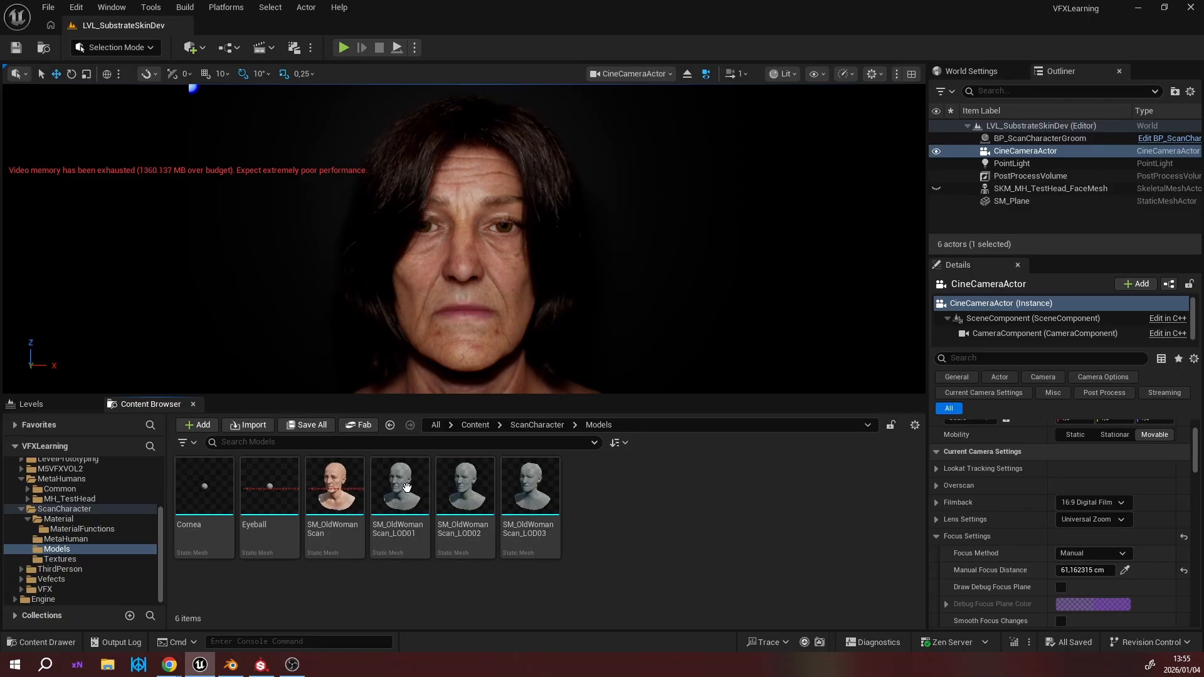
left_click(407, 495)
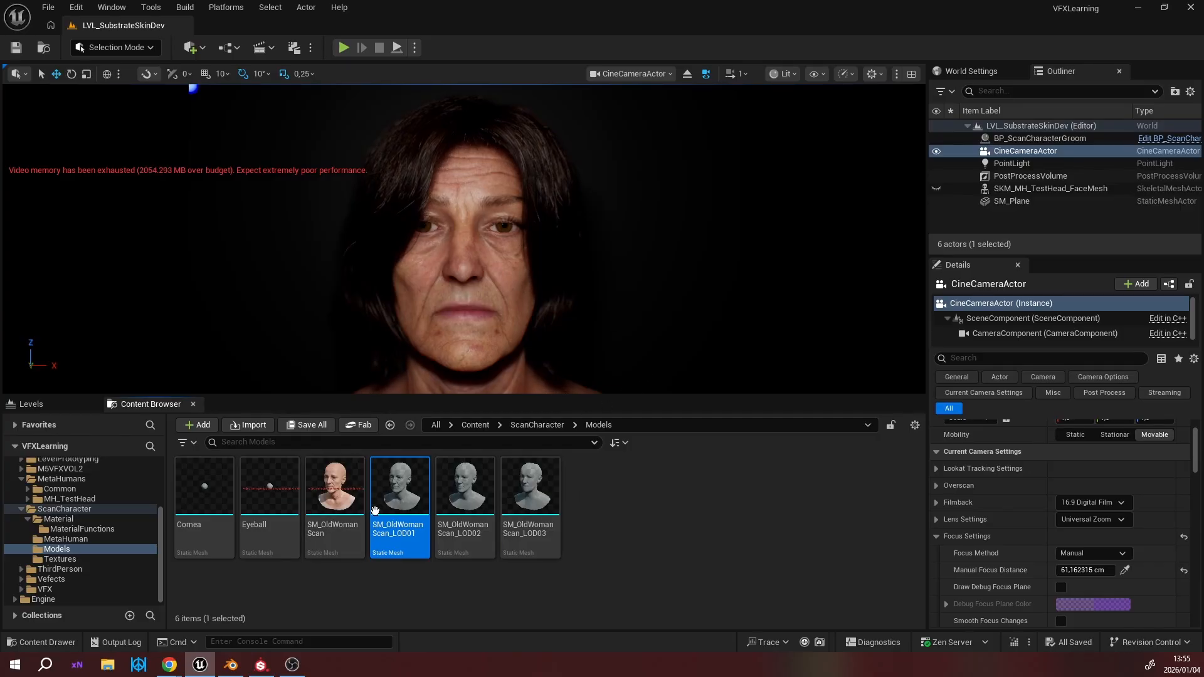
left_click(687, 77)
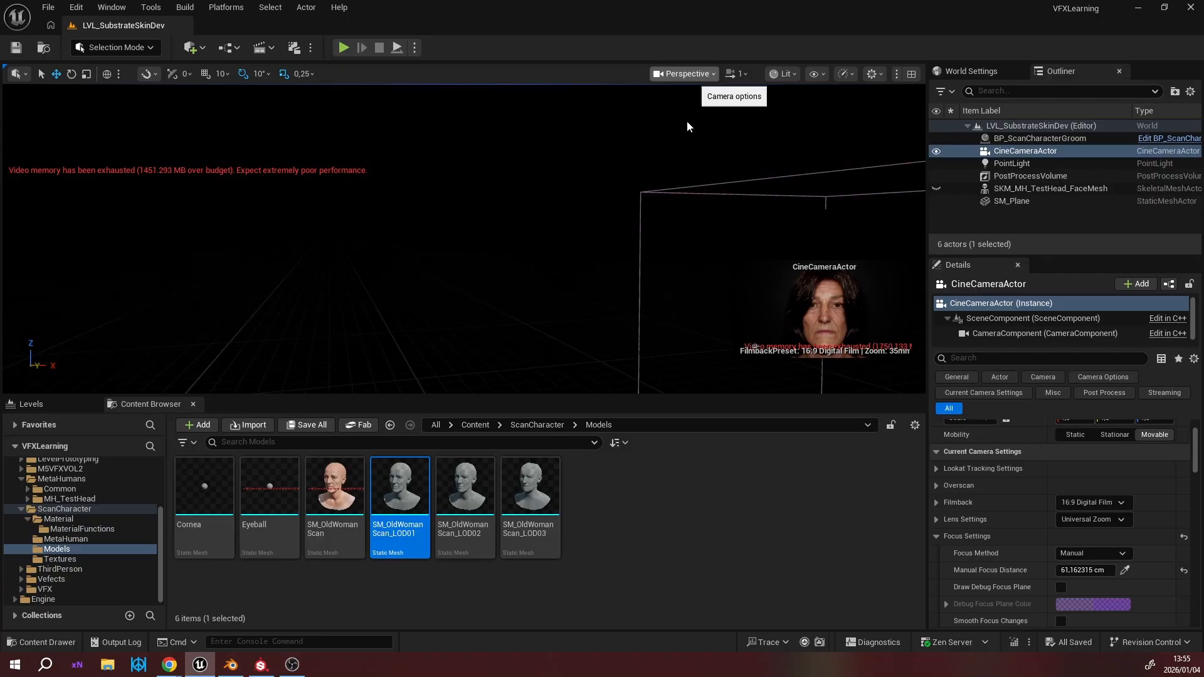
scroll(675, 309, "down", 4)
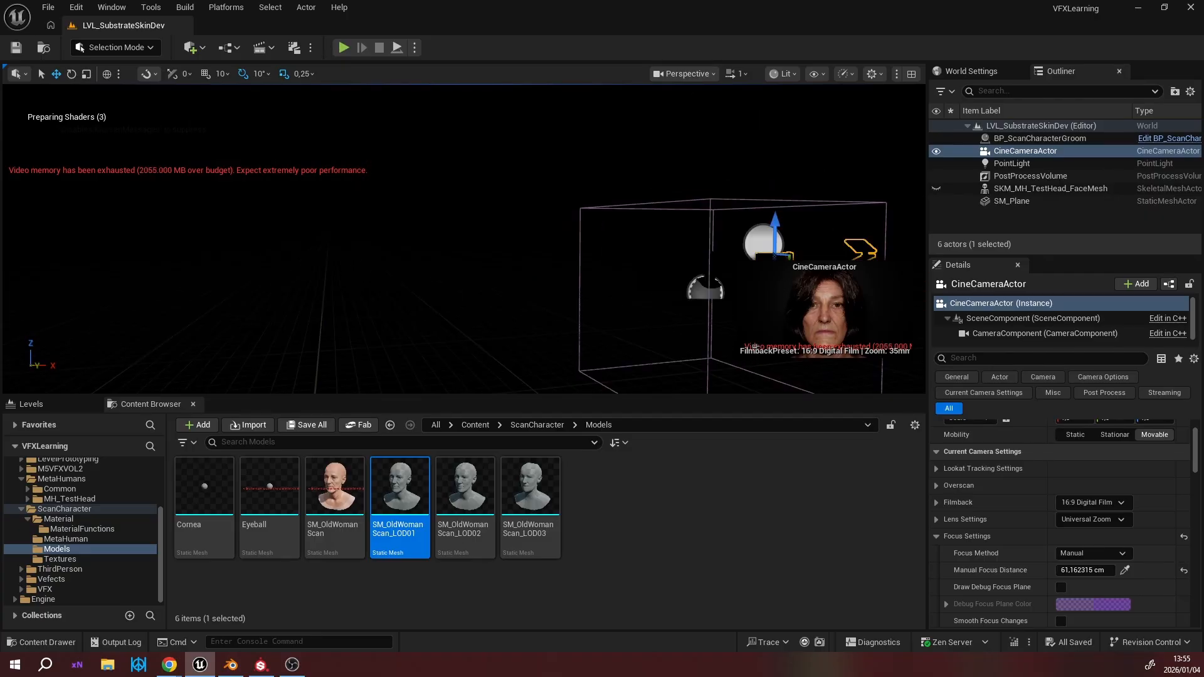
mouse_move(562, 344)
middle_mouse_down()
mouse_move(533, 337)
mouse_move(543, 340)
middle_mouse_up()
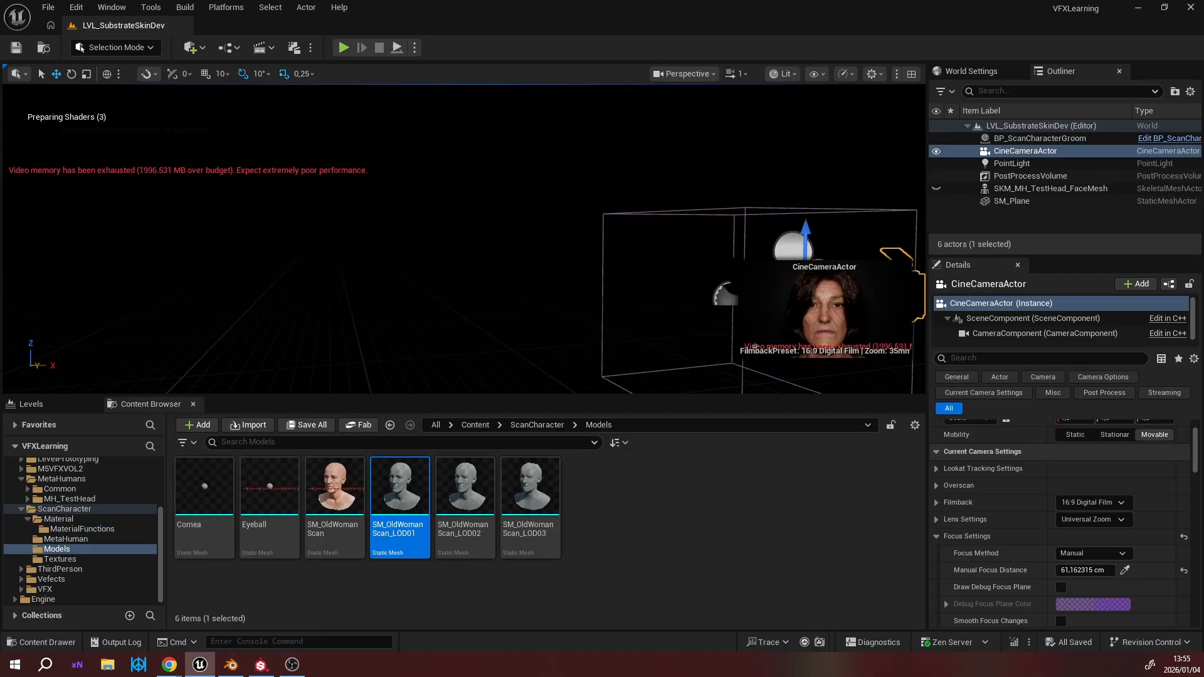
key("f")
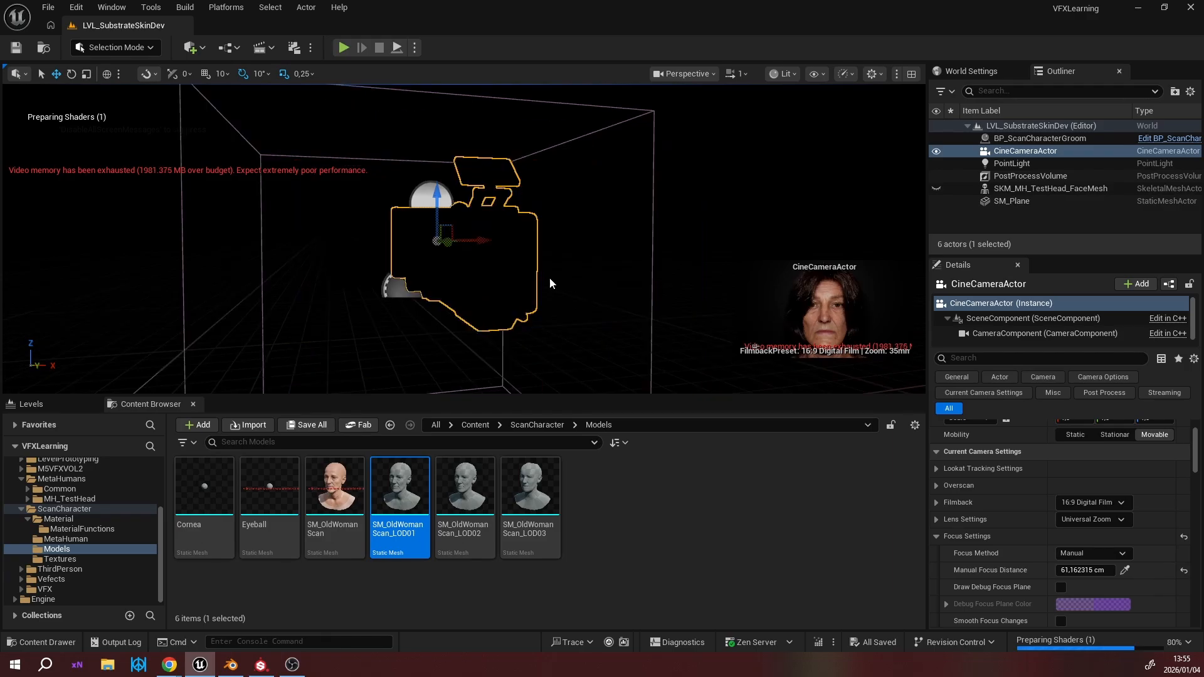
left_click_drag(539, 302, 100, 310, "alt")
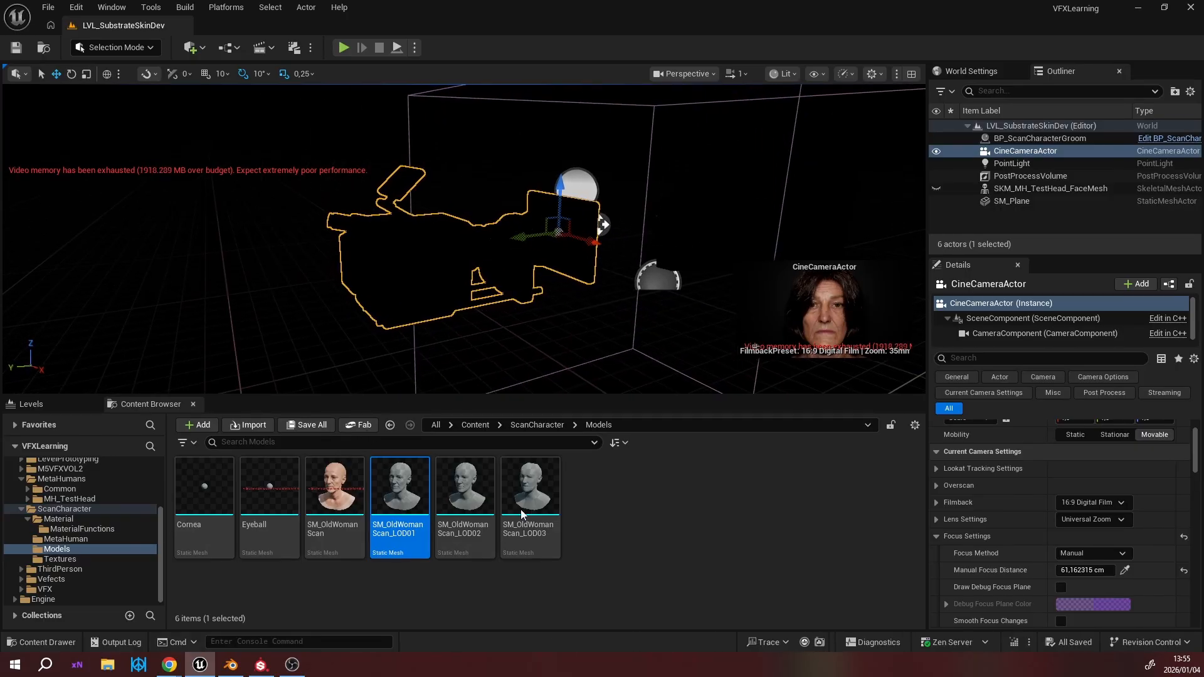
Place SM_OldWomanScan_LOD03 in the level and set its location to 0, 0, 0.
left_click_drag(624, 341, 626, 356)
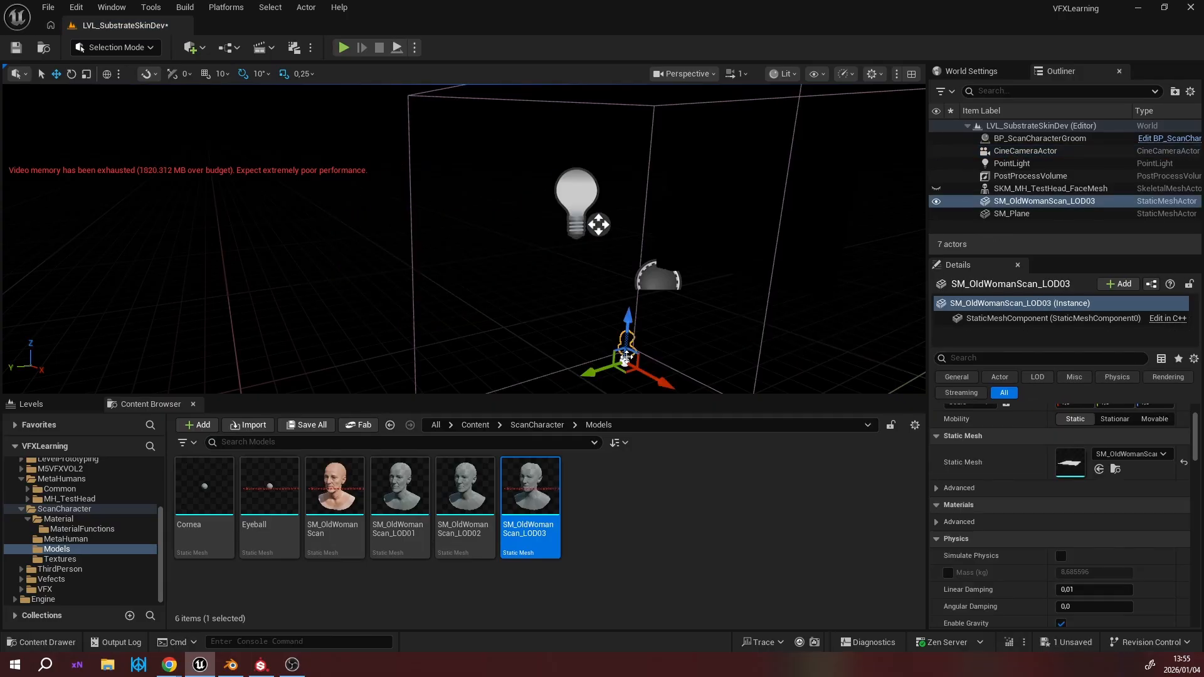
scroll(1065, 433, "up", 3)
left_click(1069, 428)
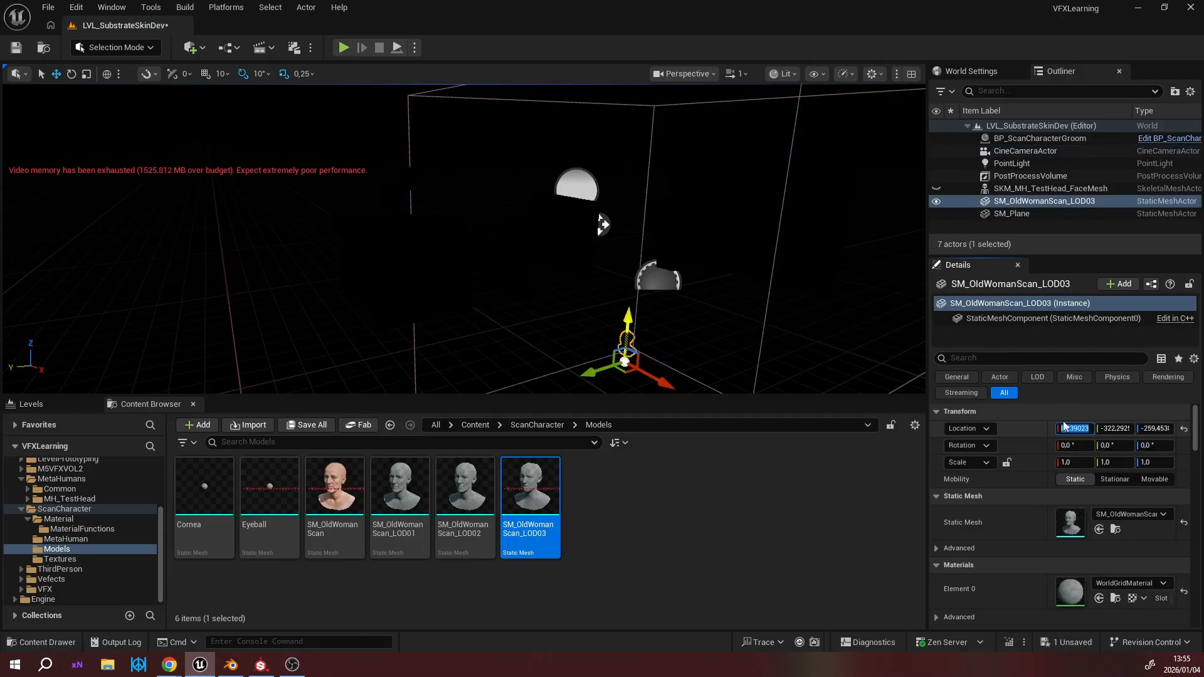
type("0")
left_click(1114, 428)
type("0")
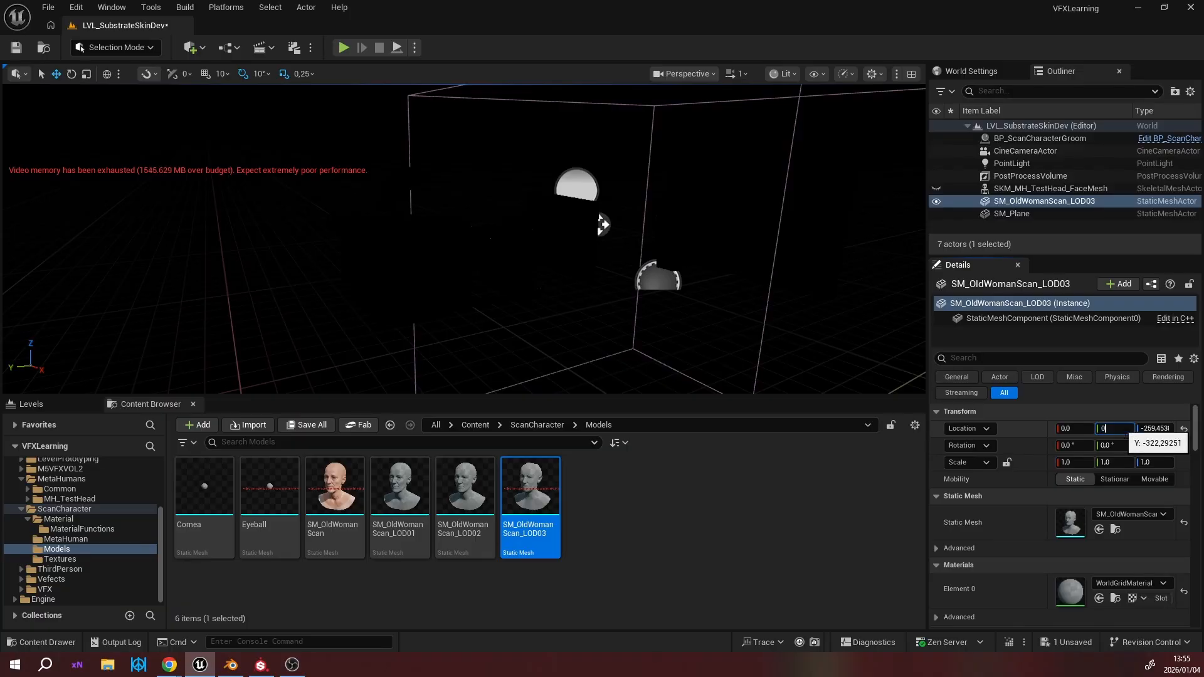
left_click(1156, 429)
type("0")
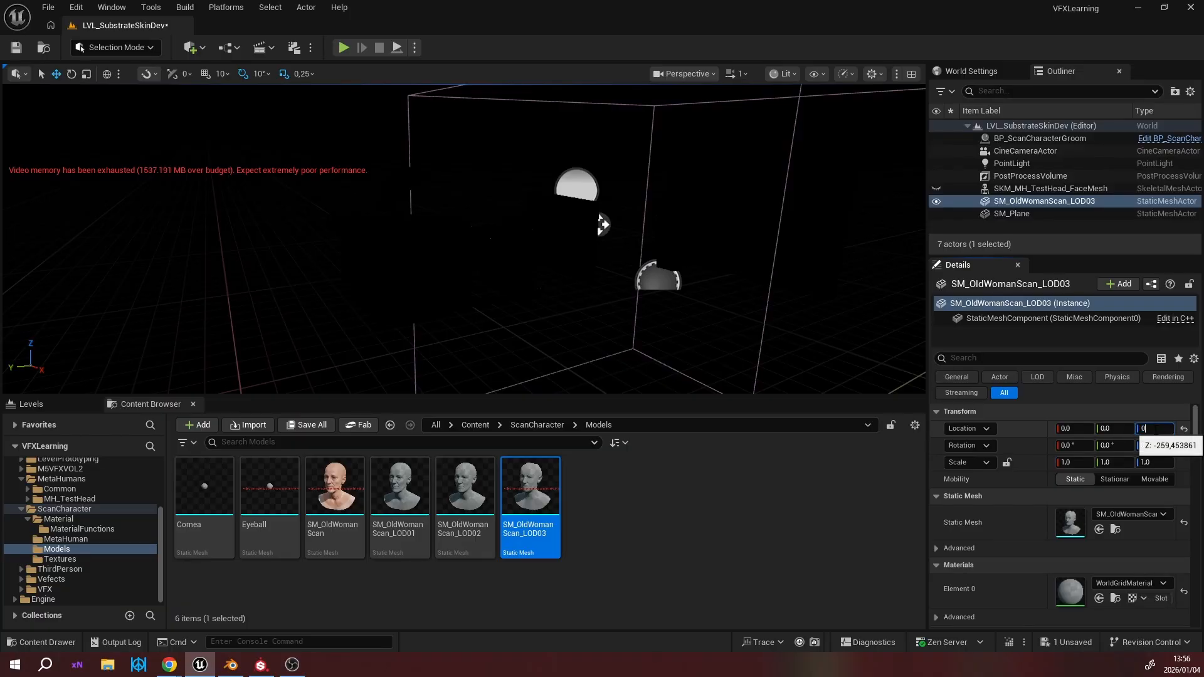
key("Return")
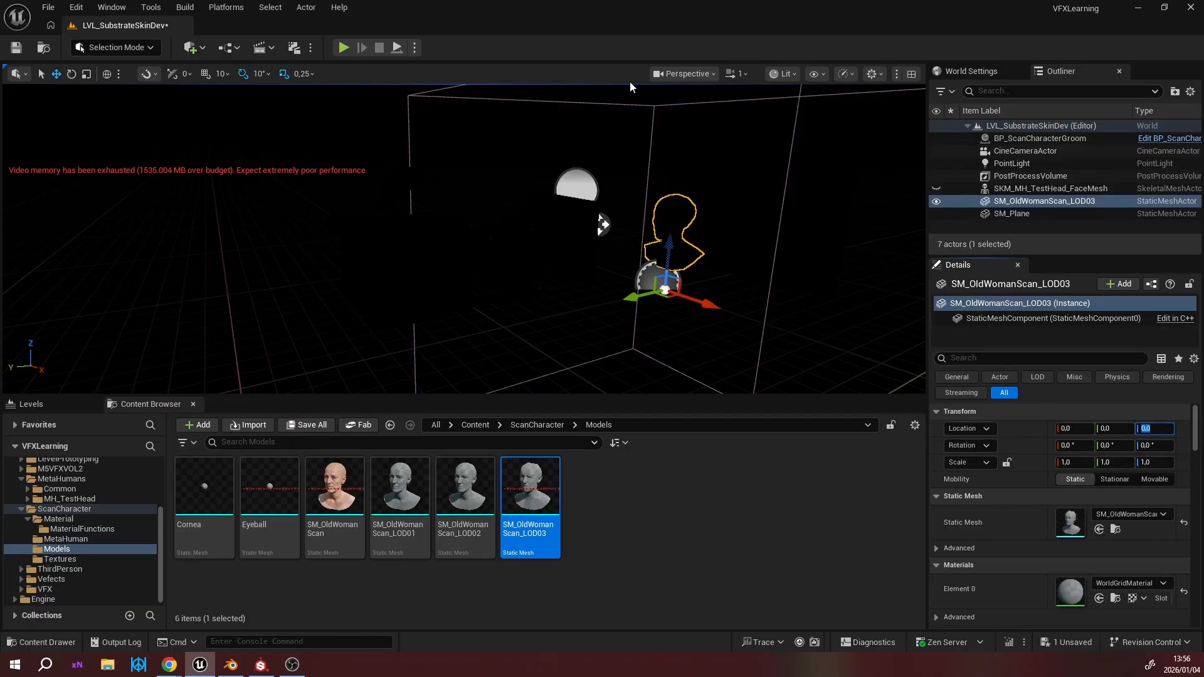
View the scene through CineCameraActor and offset the LOD03 head beside the character by setting its X location to 11.
left_click(690, 73)
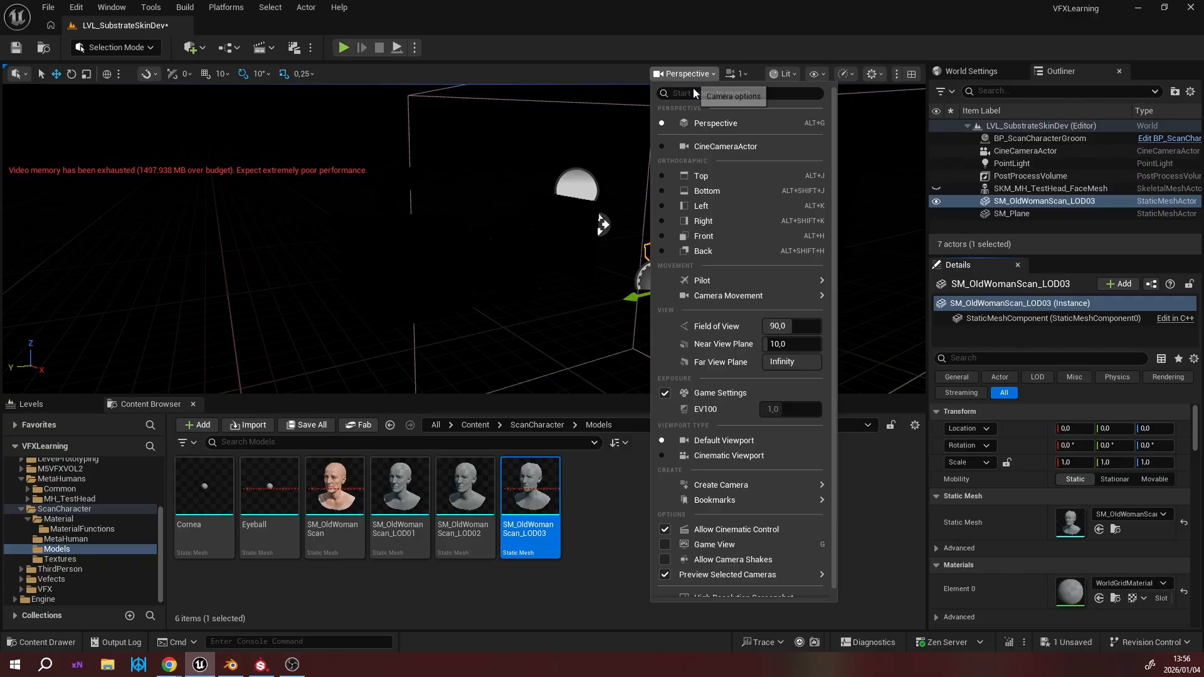
left_click(708, 147)
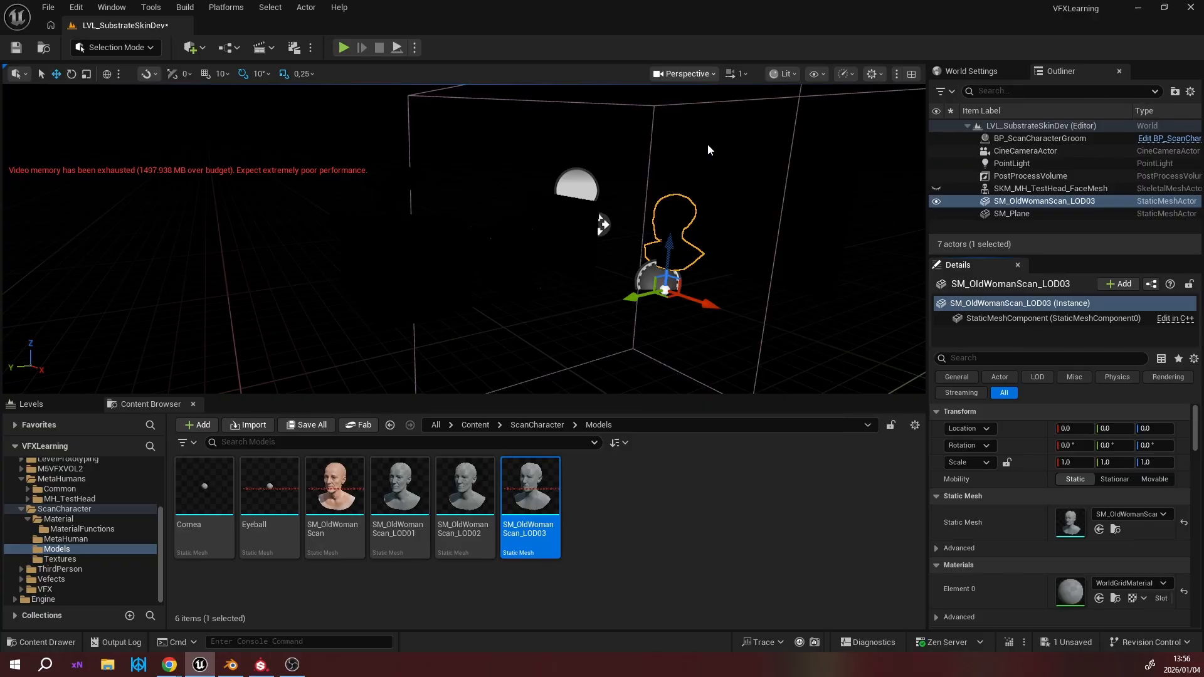
left_click(1075, 428)
type("50")
key("Return")
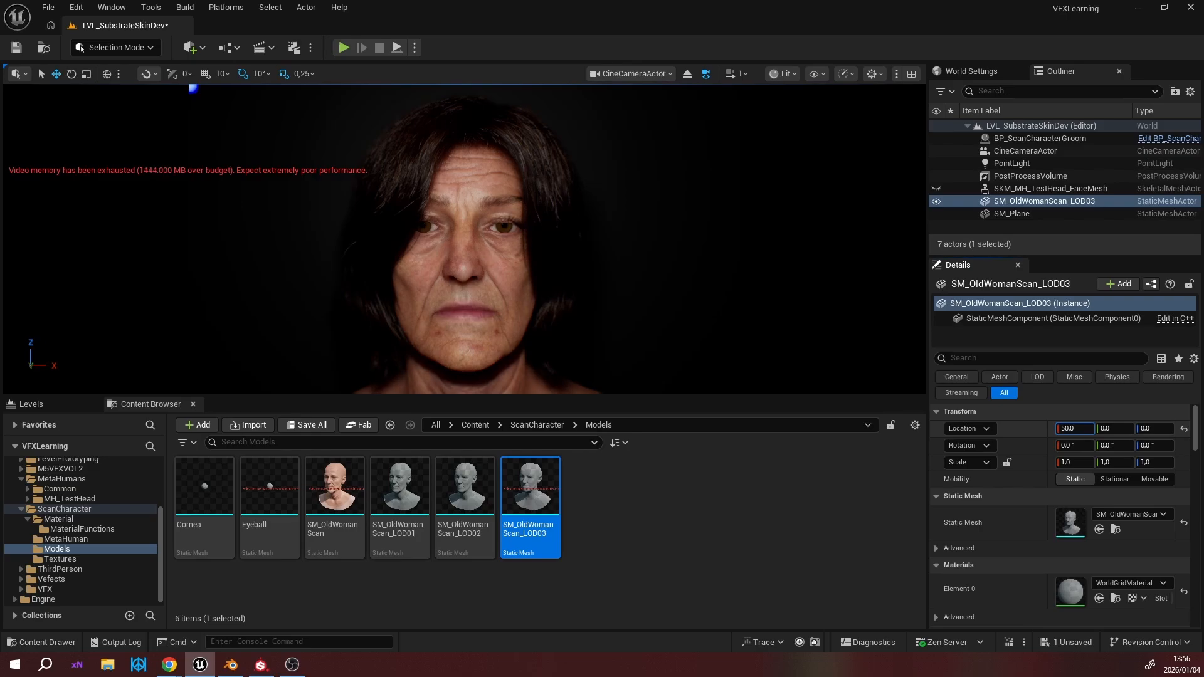
type("11")
key("Return")
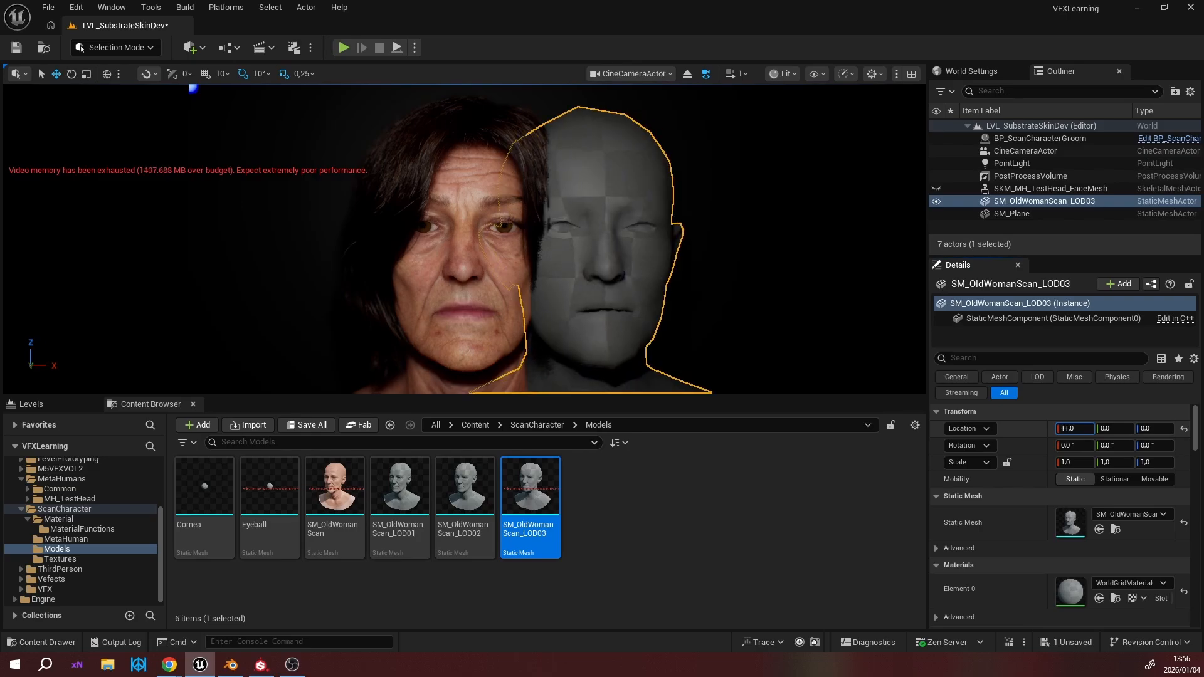
Apply the MI_SubstrateSkin material instance from the ScanCharacter Material folder to the LOD03 head.
left_click(531, 426)
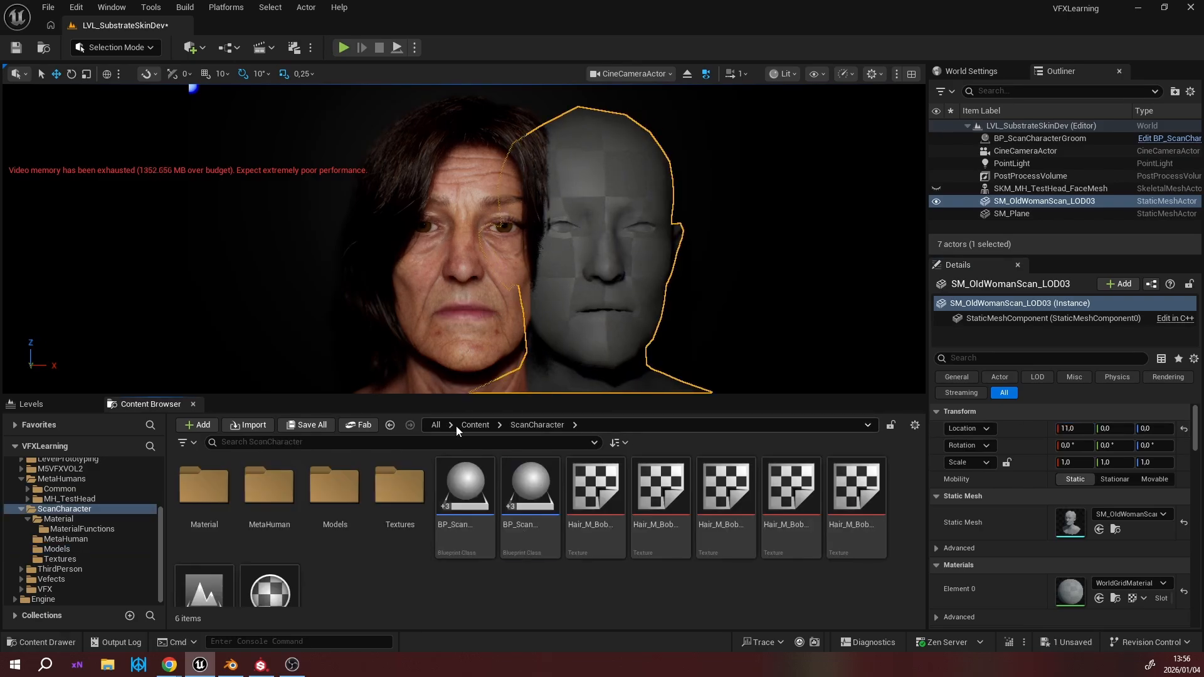
left_click(208, 501)
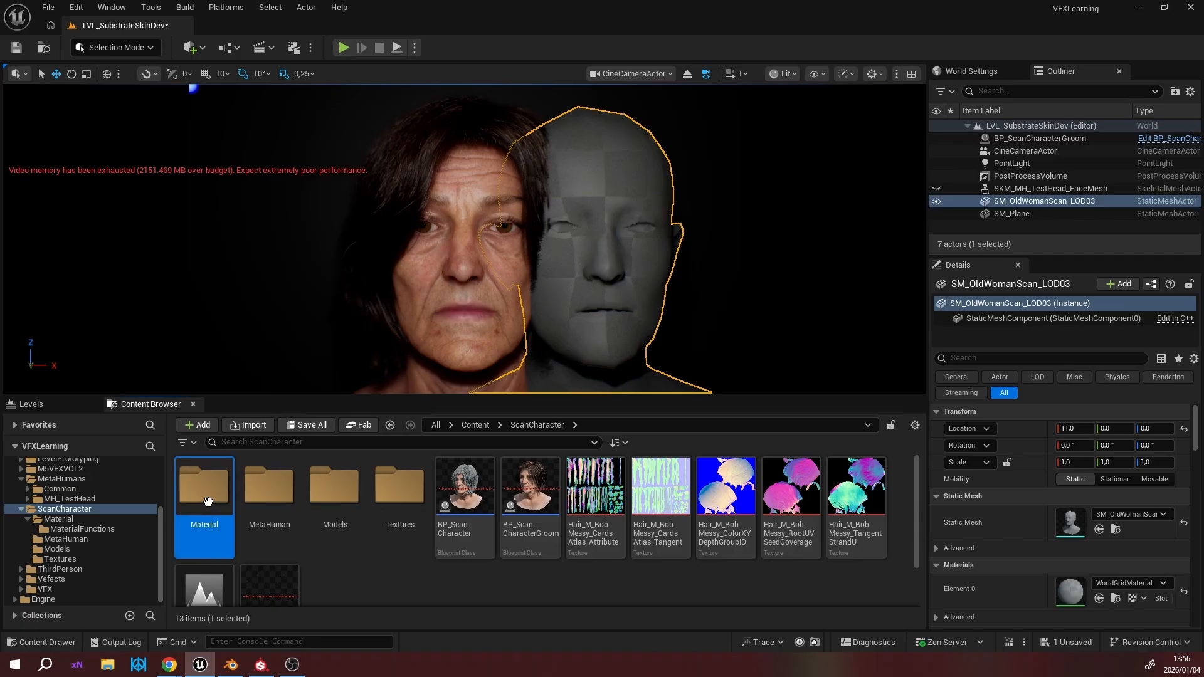
double_click(207, 501)
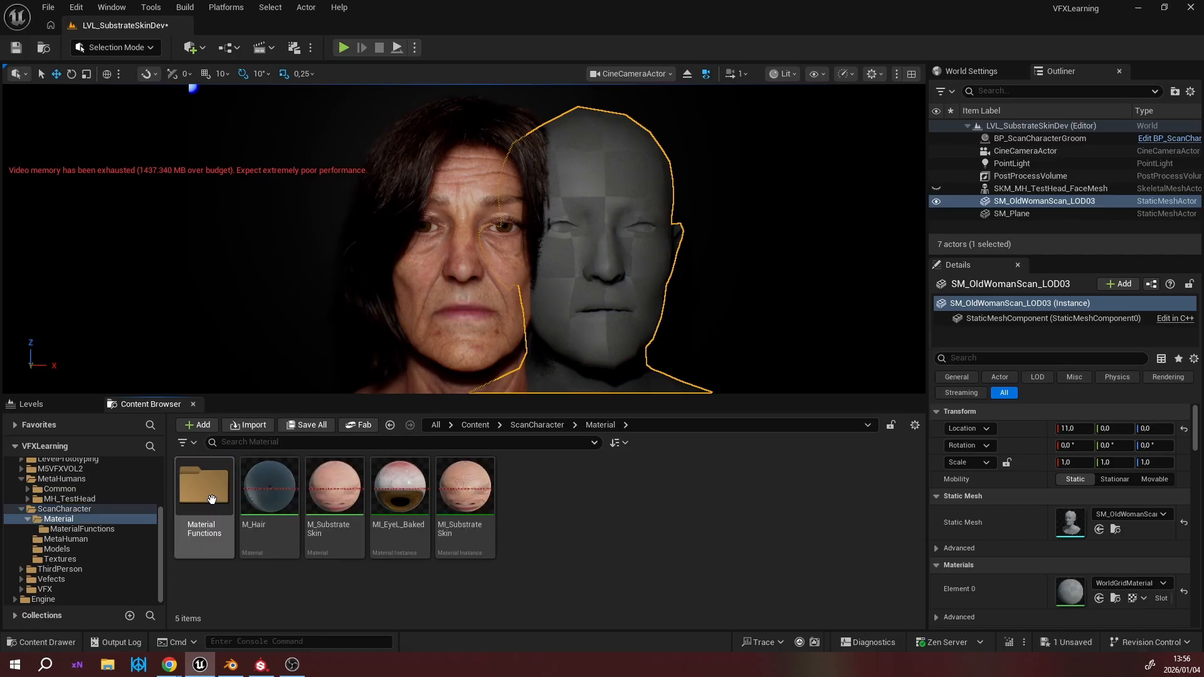
left_click(466, 495)
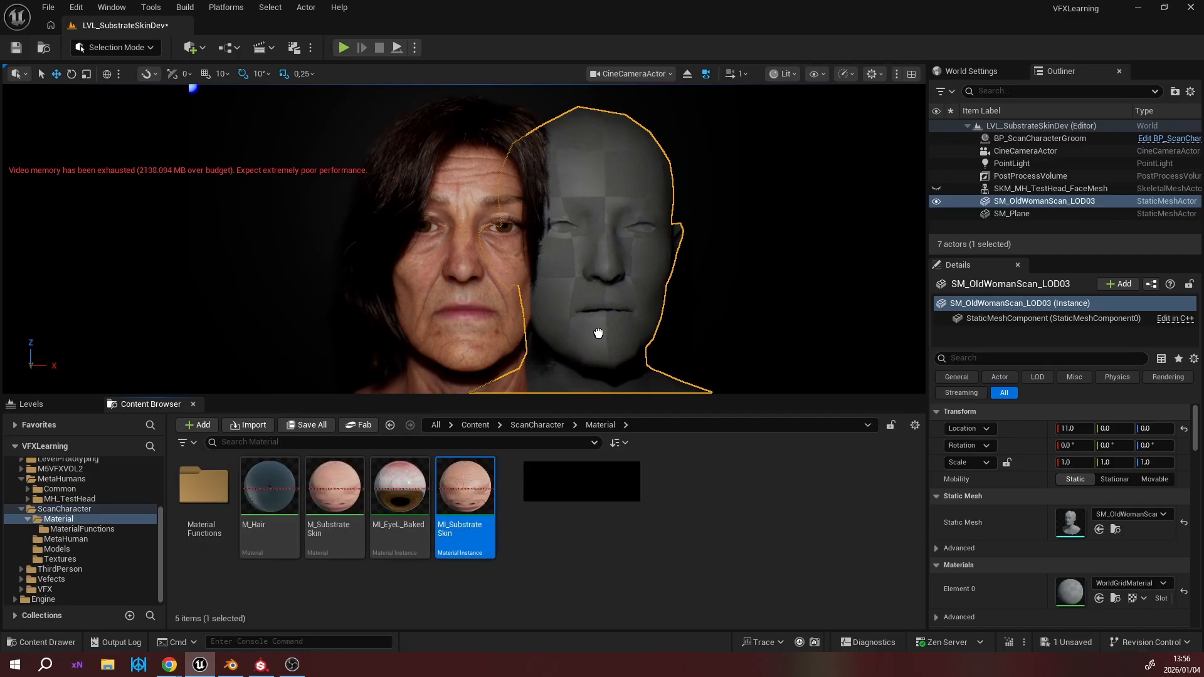
left_click_drag(598, 334, 598, 334)
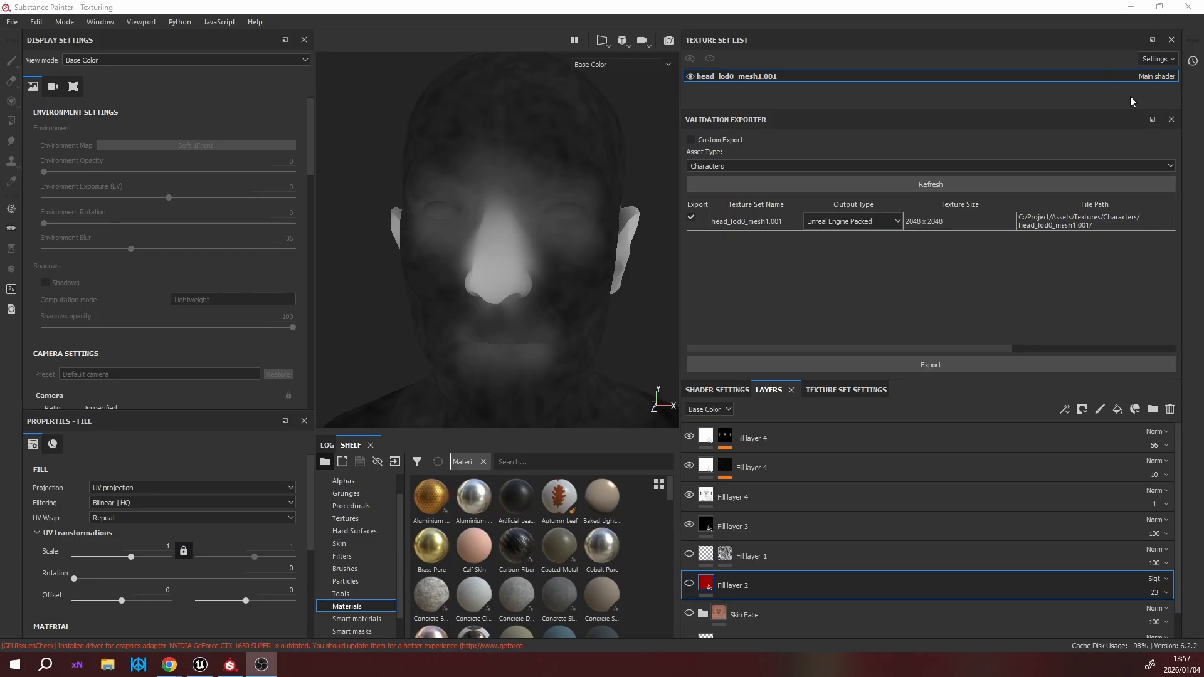
Close the Validation Exporter panel and check the head with Fill layer 3 briefly hidden and shown again.
left_click(1154, 119)
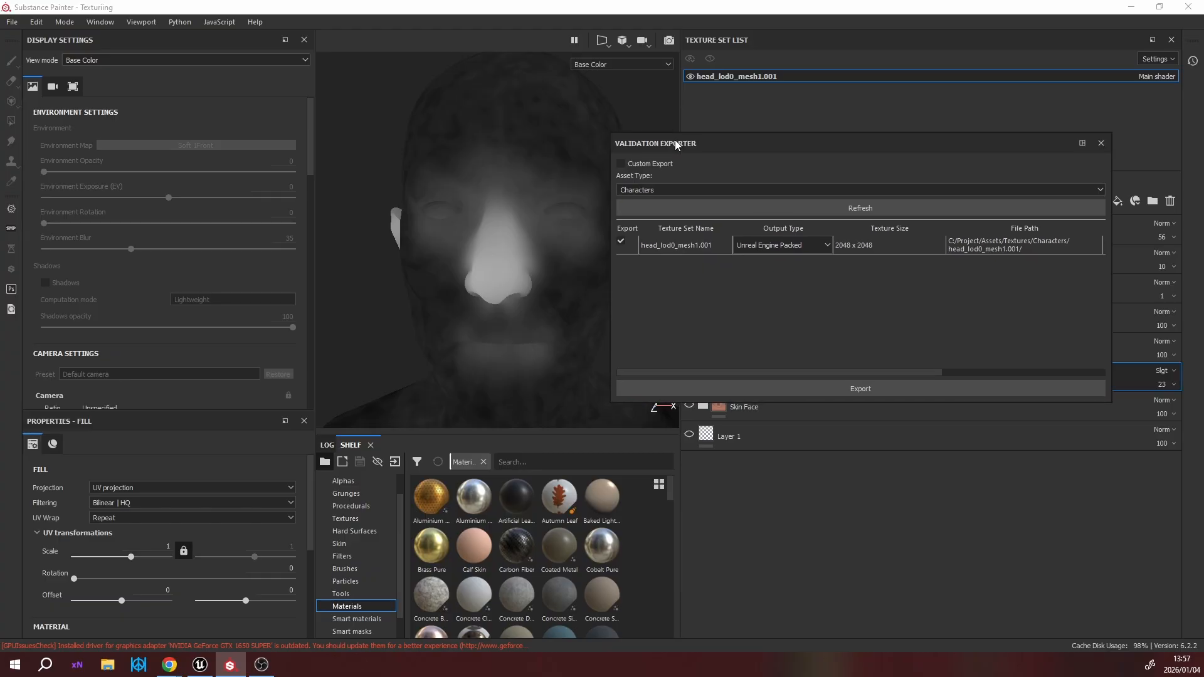
left_click(1100, 142)
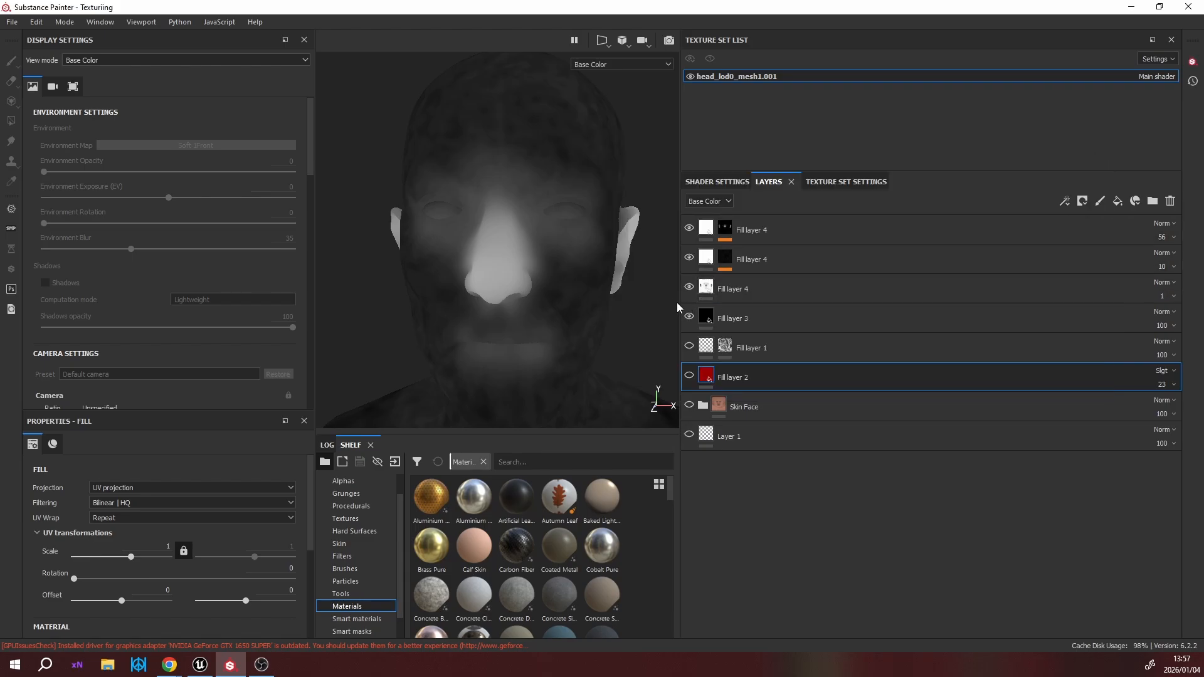
left_click(689, 316)
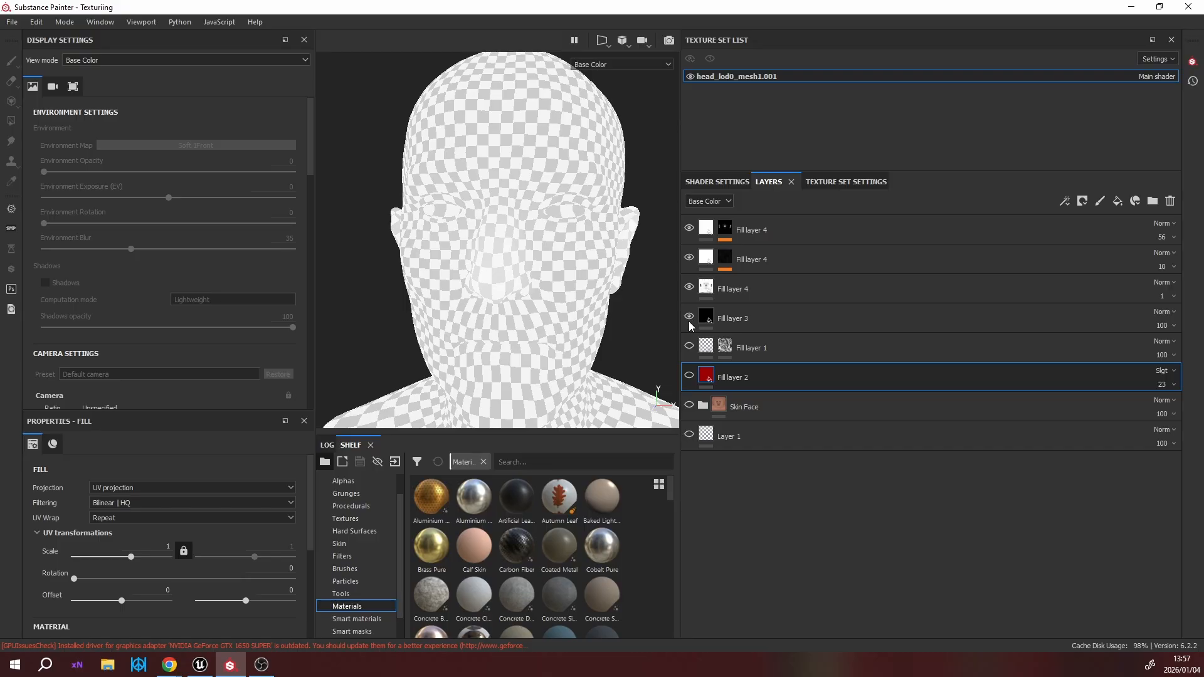
left_click(689, 317)
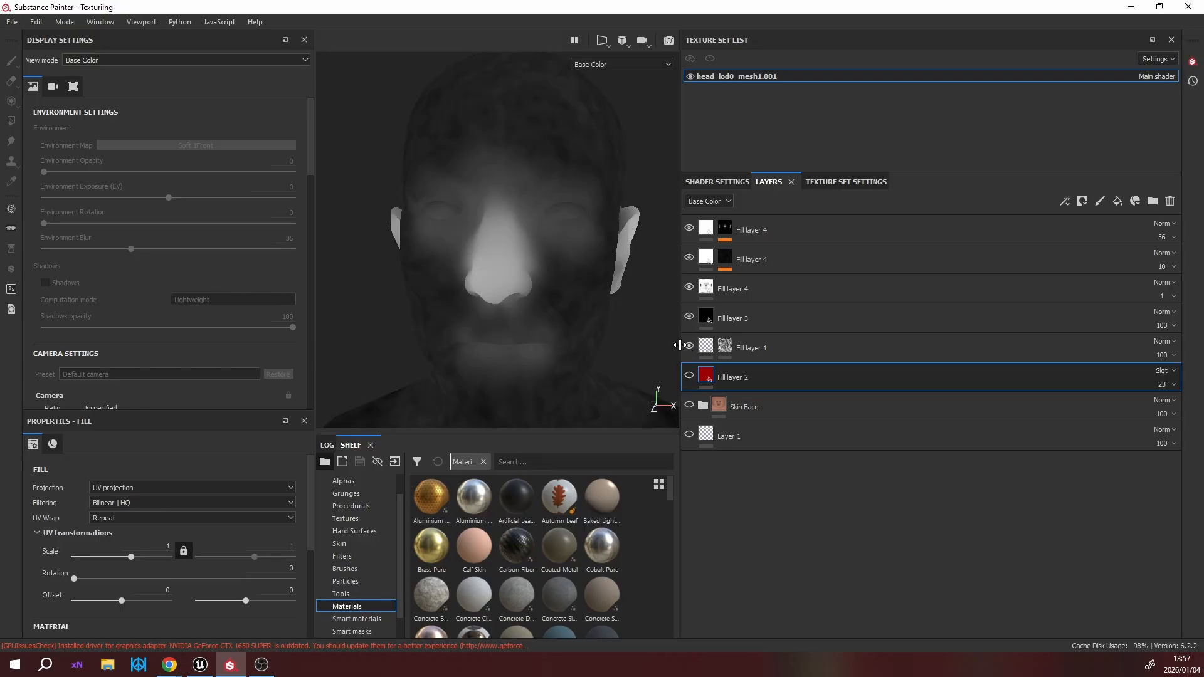
Widen the 3D viewport, then hide all visible fill layers so only the Skin Face group shows on the head.
left_click_drag(679, 345, 773, 342)
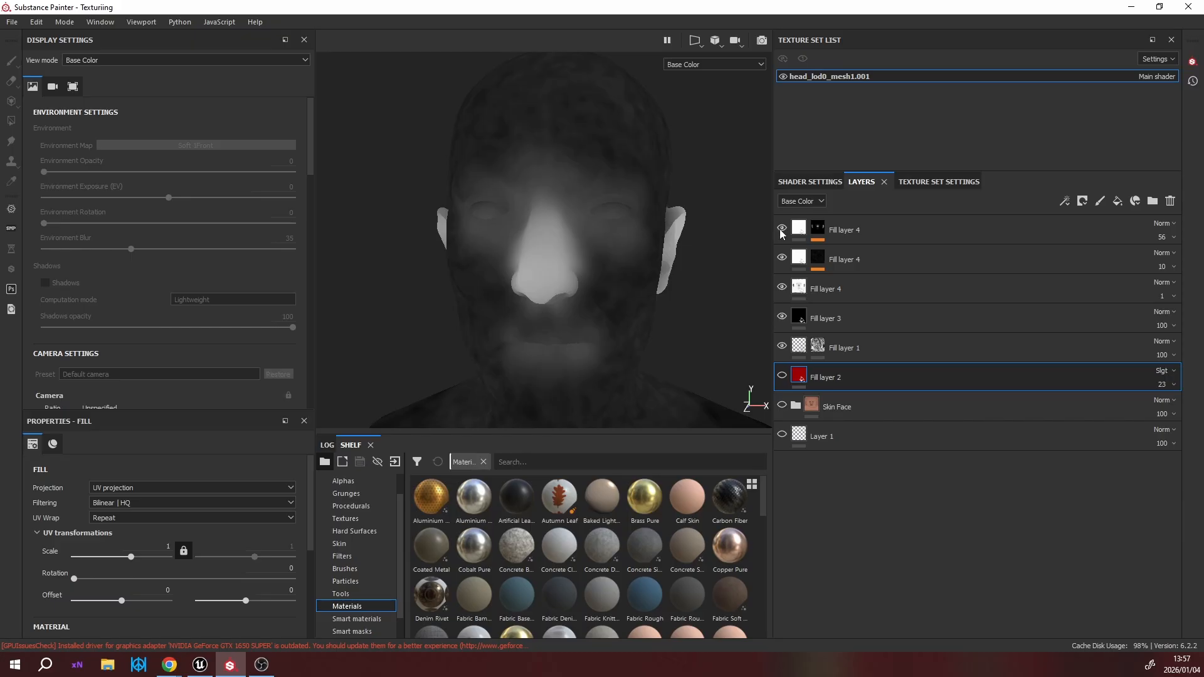
left_click(781, 258)
left_click(781, 287)
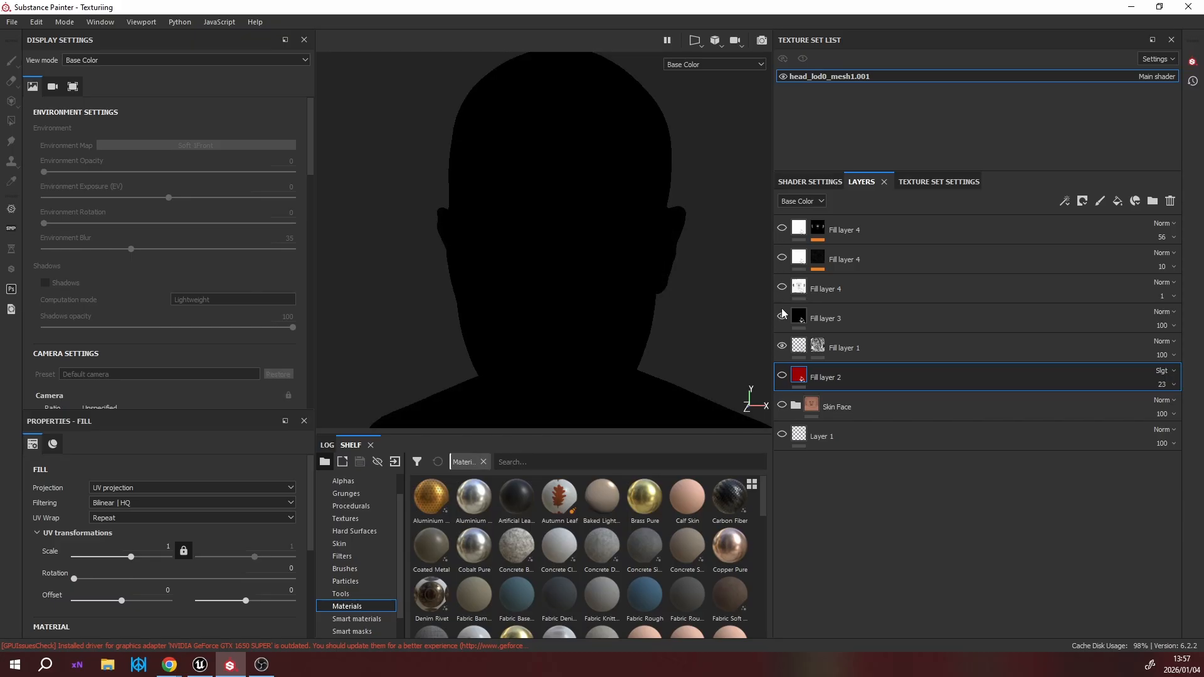
left_click(781, 316)
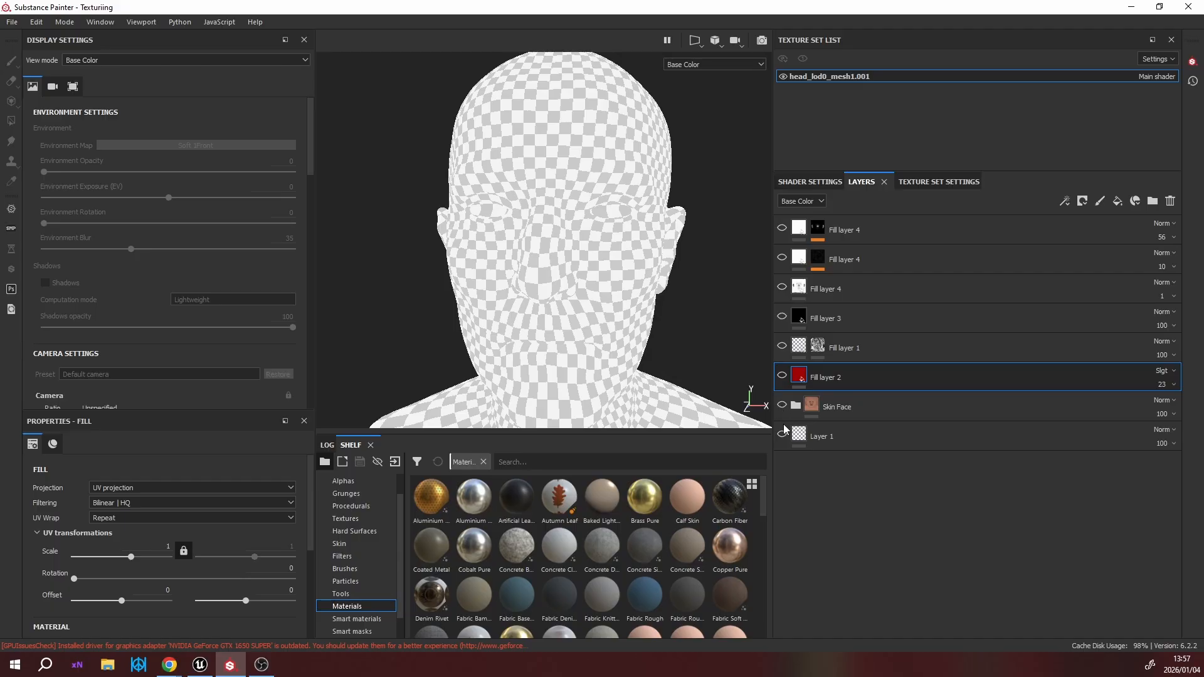
left_click(781, 404)
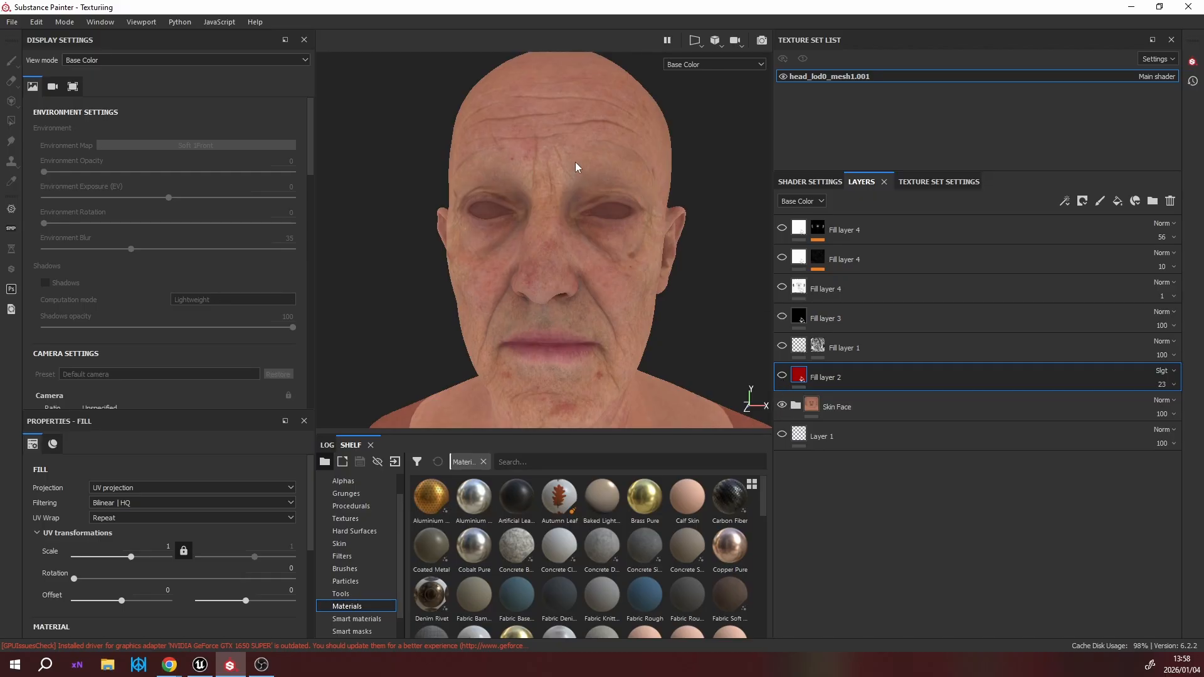
Hide the Skin Face group, switch the viewport to the Normal channel, and briefly show the group to check its normals.
left_click(782, 405)
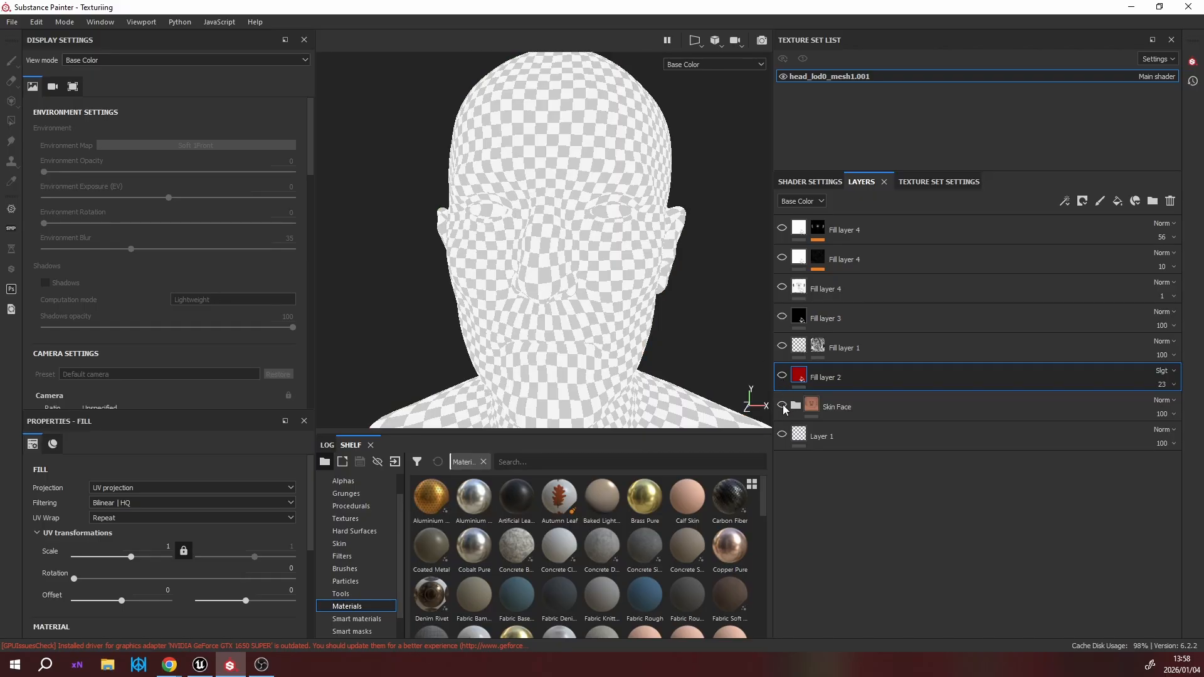
left_click(714, 63)
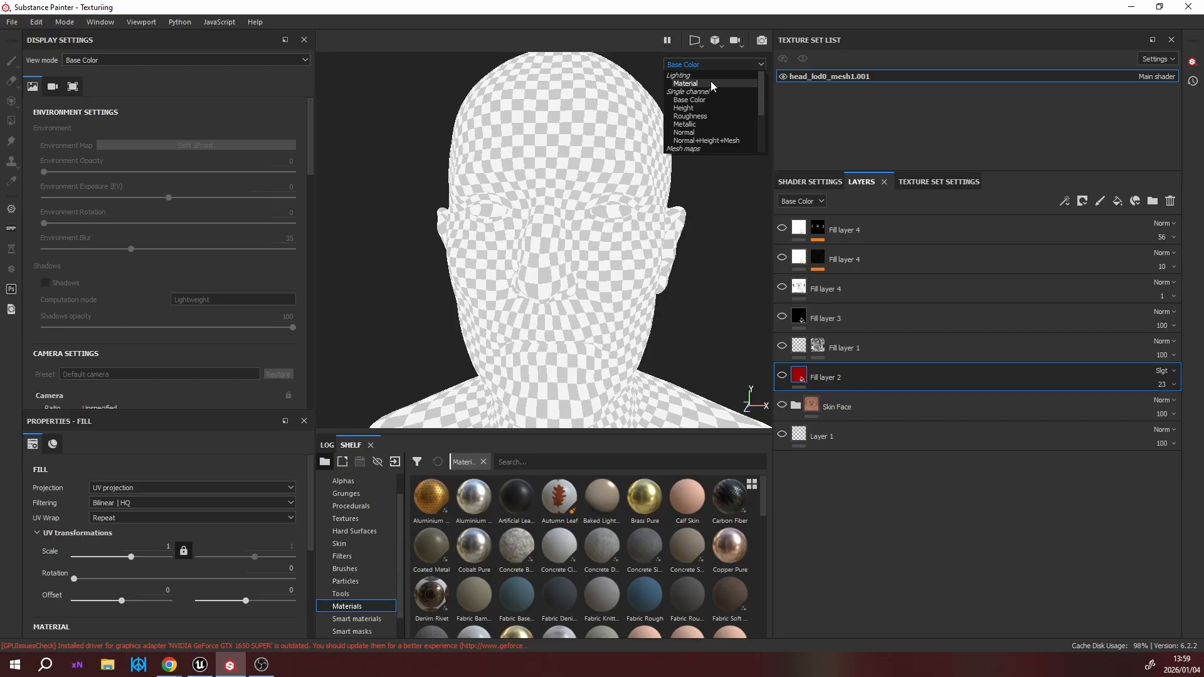
left_click(690, 133)
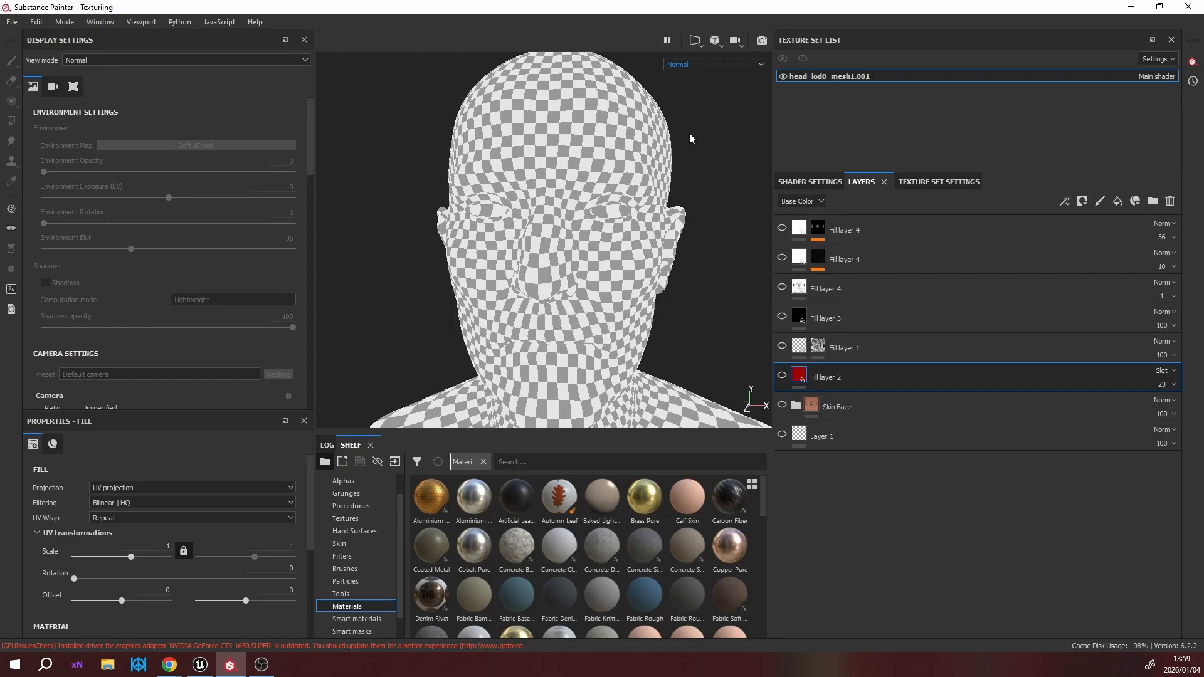
left_click(780, 406)
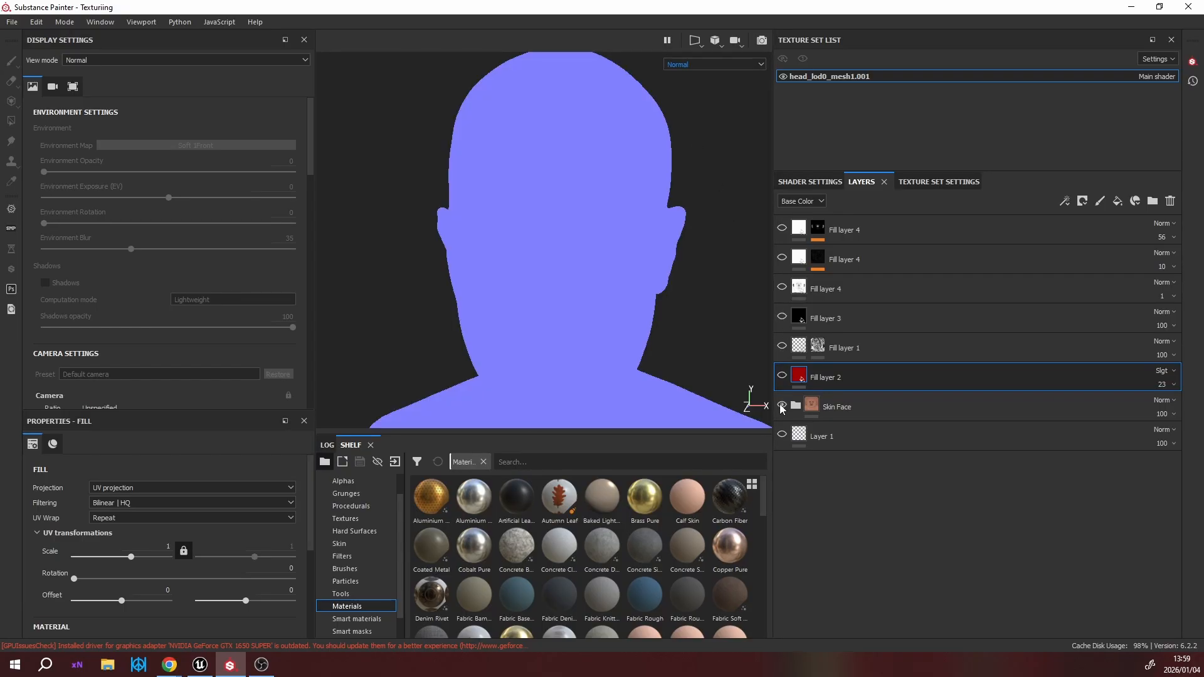
left_click(782, 406)
Review the channels and mesh maps in the texture set settings, finishing back at the layer stack.
left_click(926, 183)
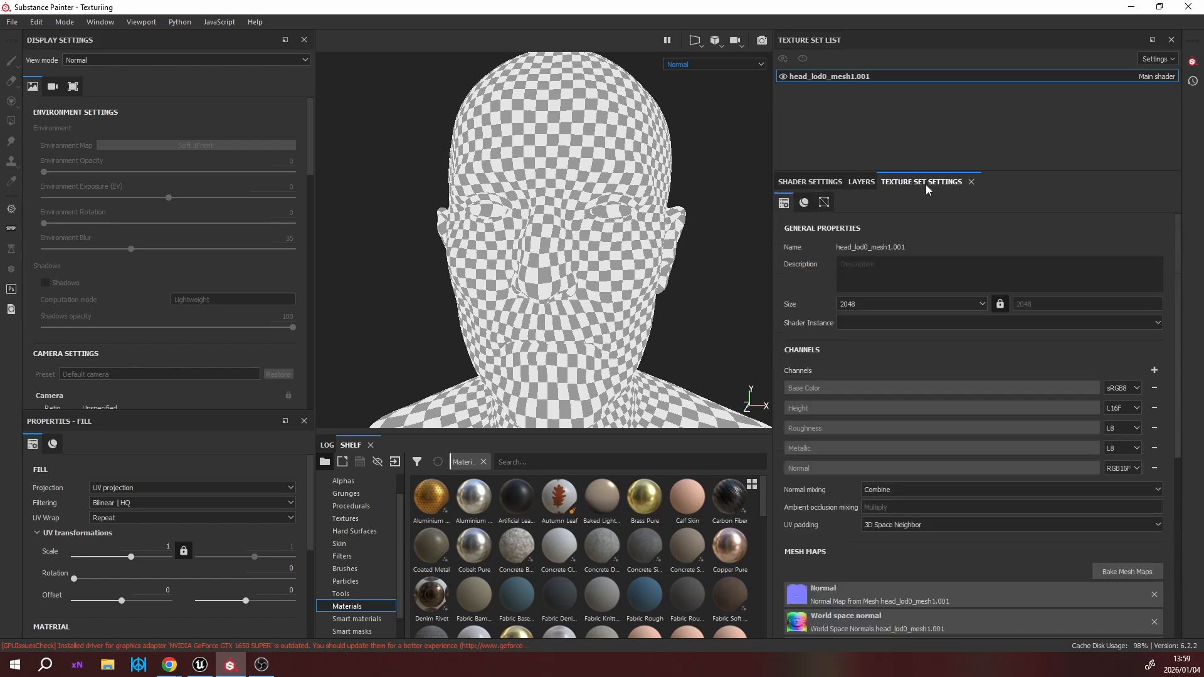
scroll(896, 434, "down", 3)
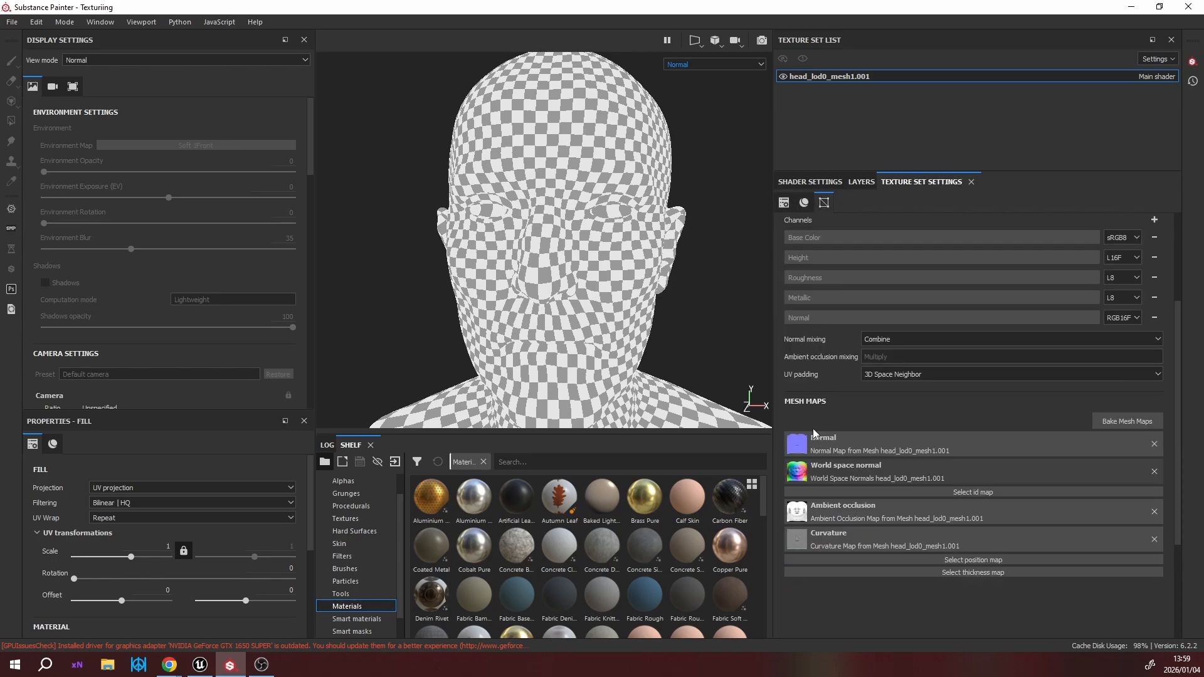
scroll(822, 439, "up", 3)
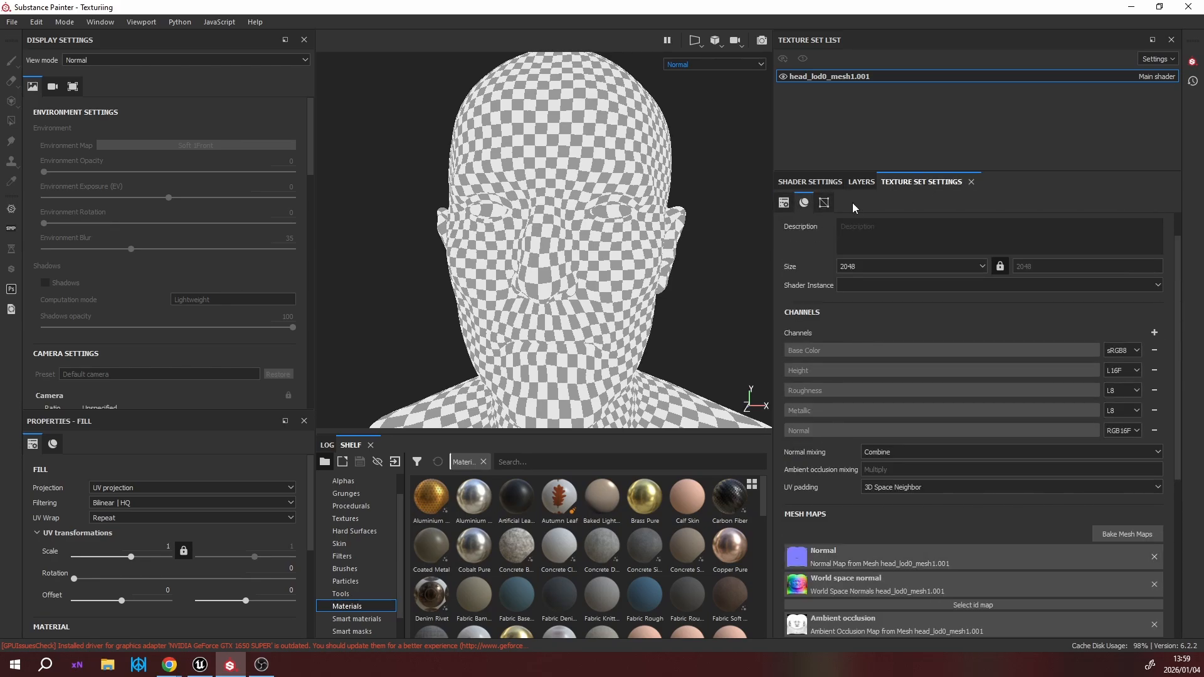
left_click(861, 181)
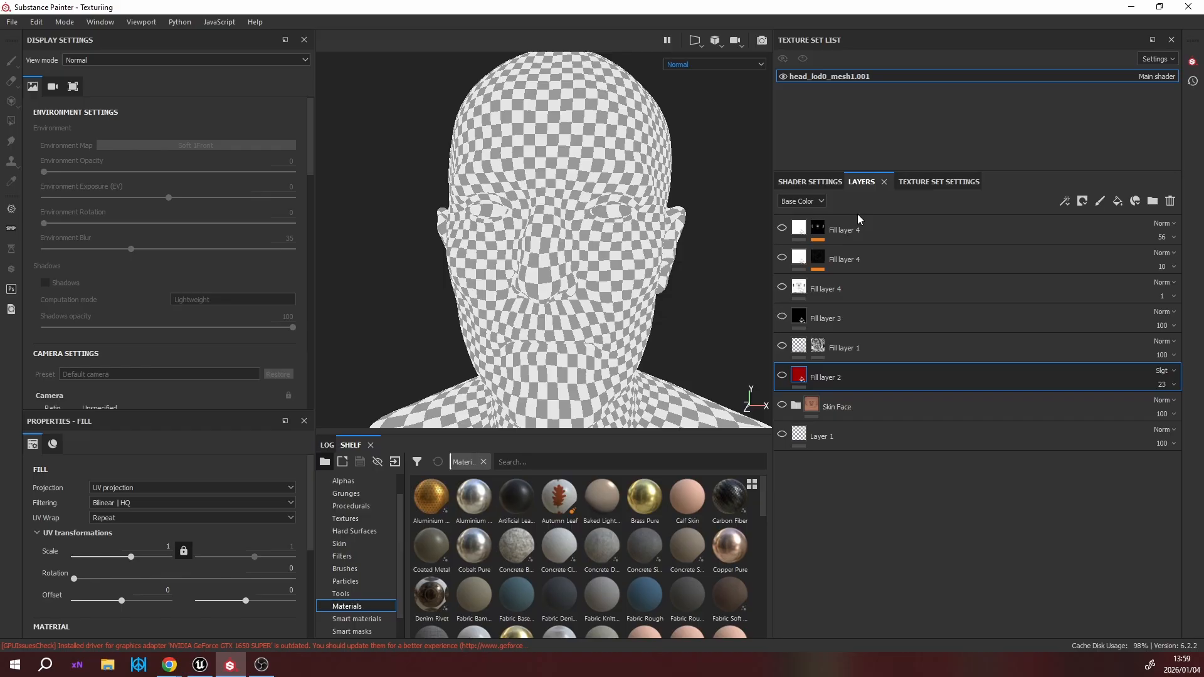
Show the Skin Face group and inspect its sublayers, toggling the Base Skin layer's visibility before collapsing the group.
left_click(783, 406)
left_click(795, 406)
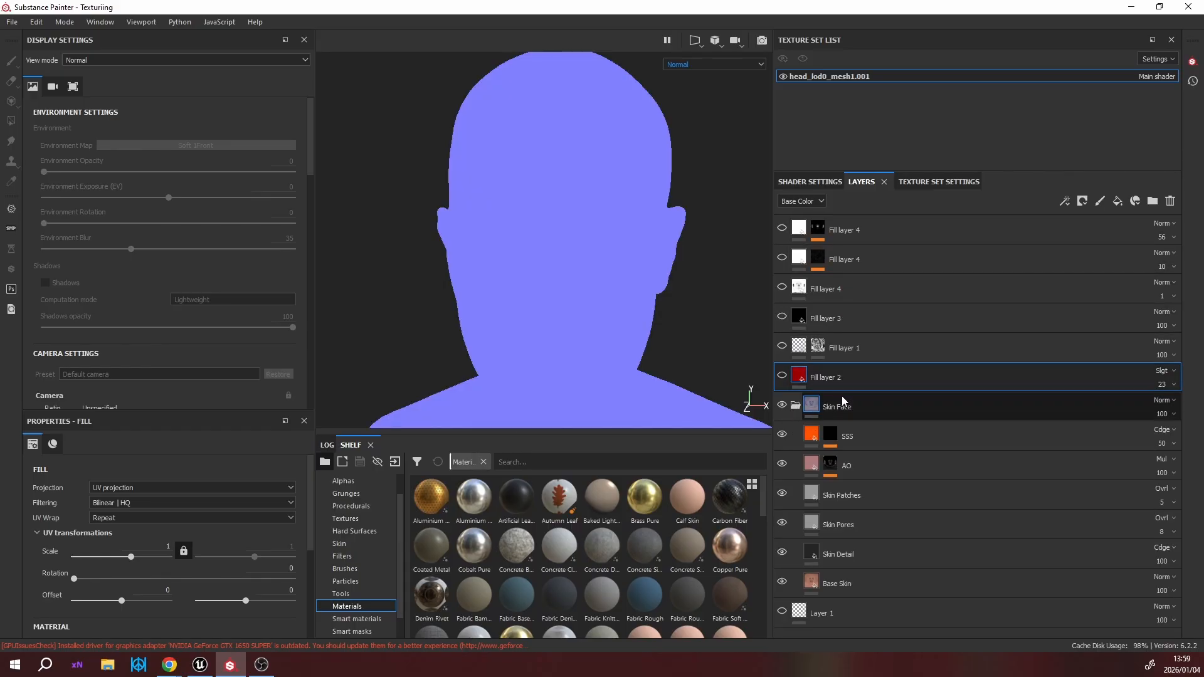
left_click(781, 583)
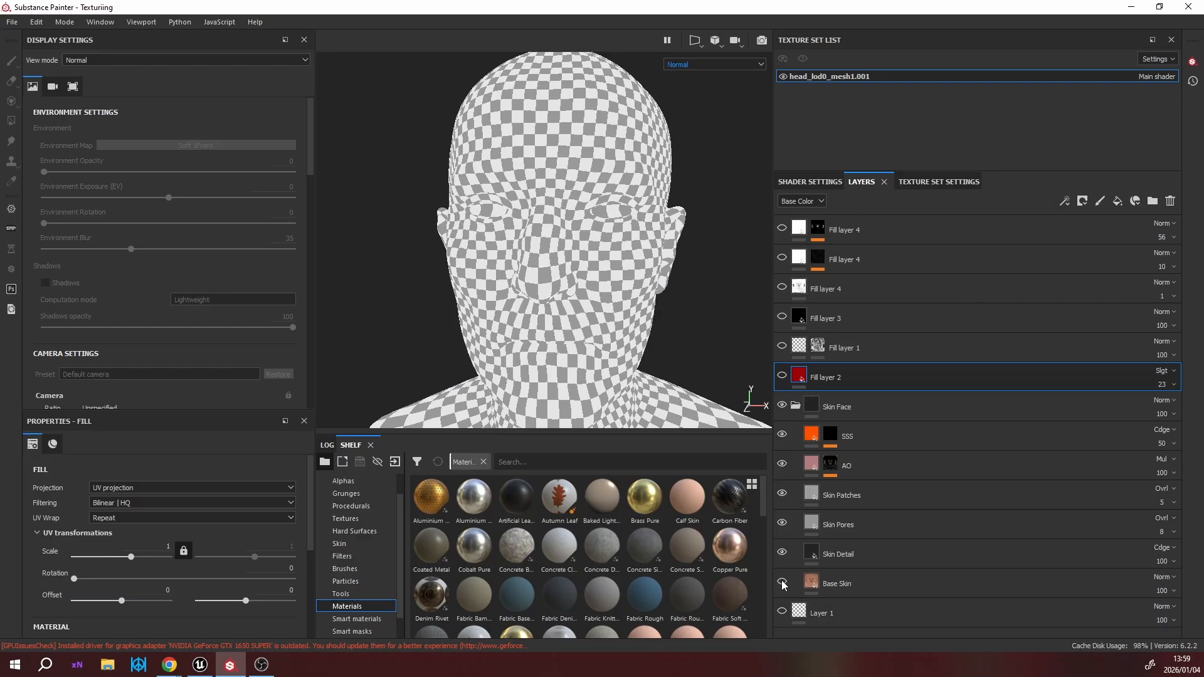
left_click(795, 406)
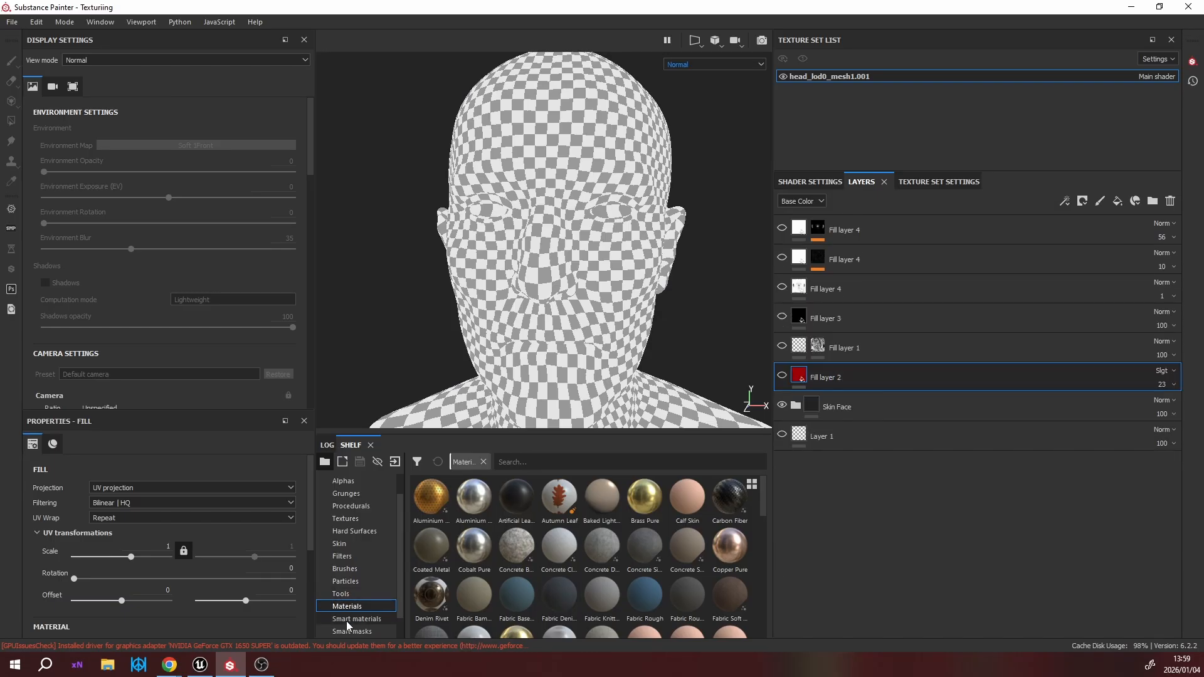
Display the smart materials in the shelf, recheck the sublayers of the Skin Face group, and hide that group.
key("Down")
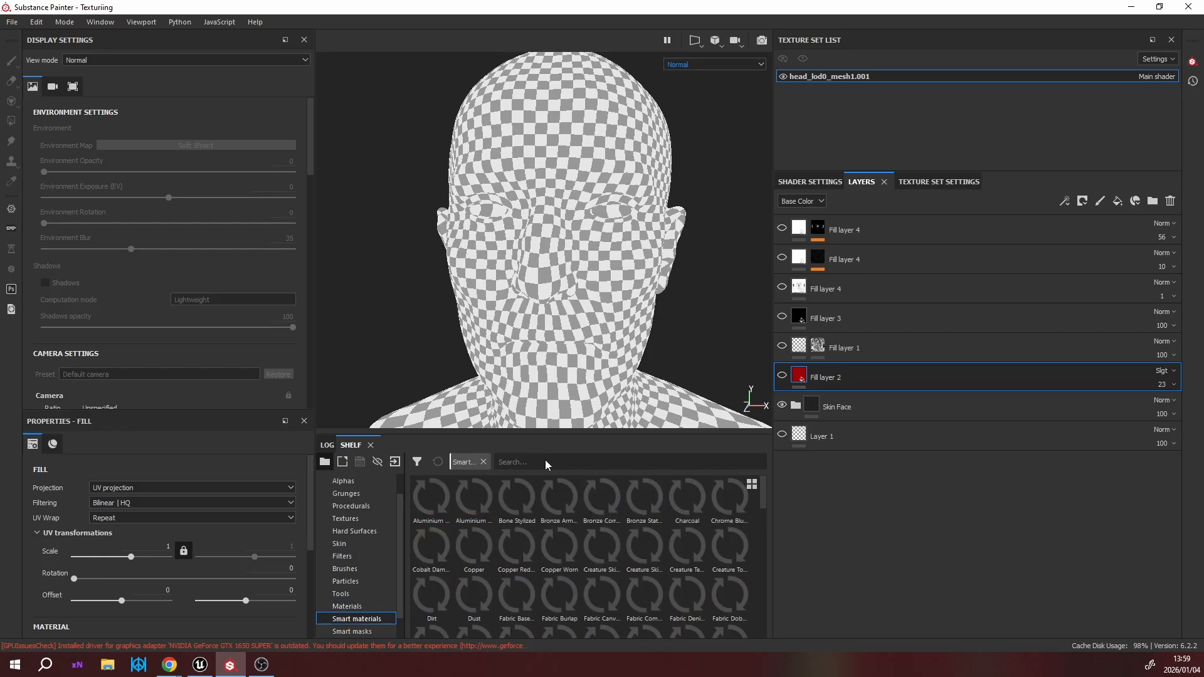
left_click(533, 462)
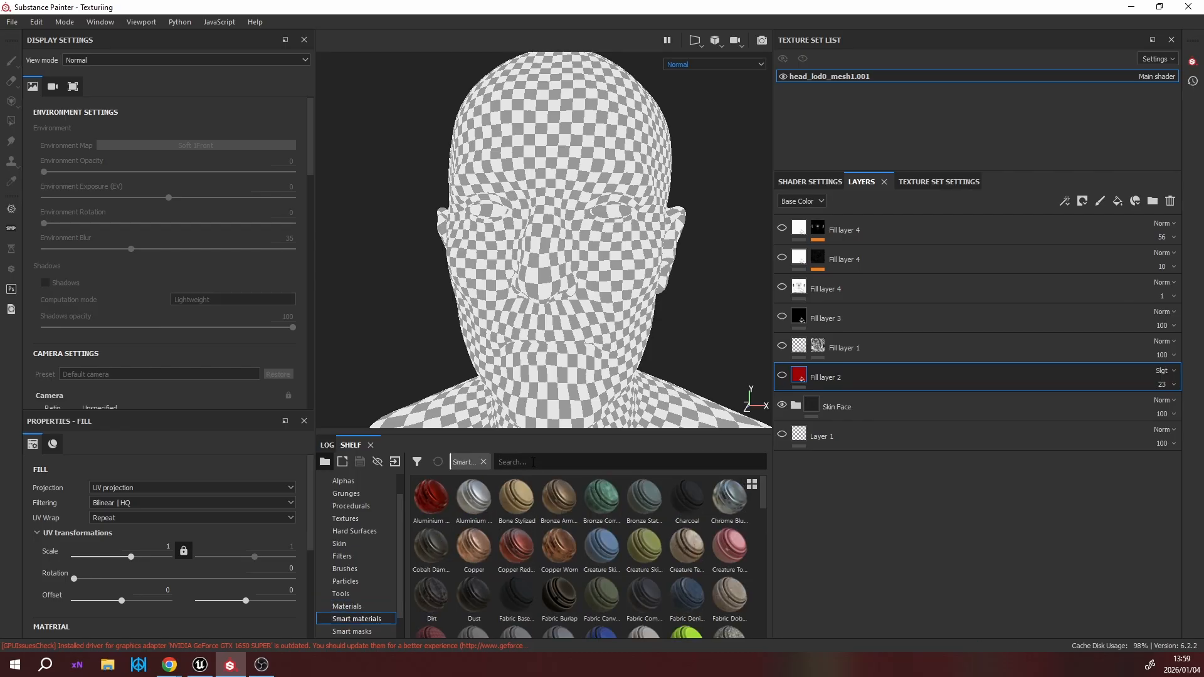
left_click(797, 406)
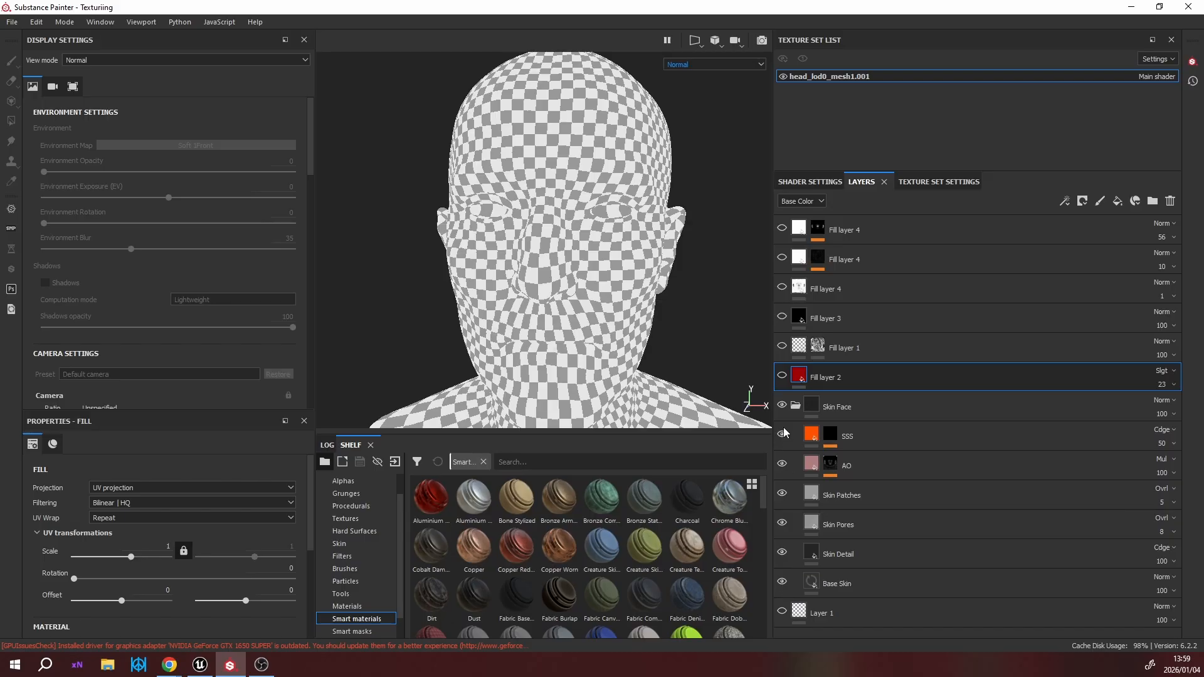
left_click(792, 405)
left_click(782, 405)
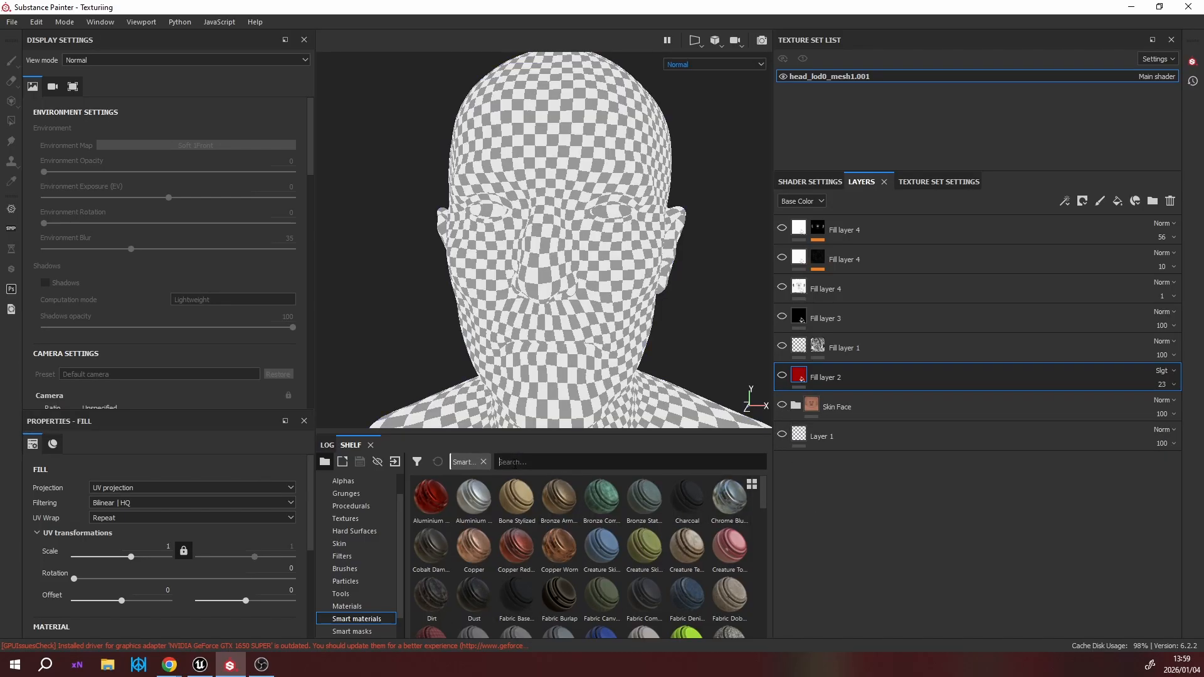
Search the smart materials for "ski" and apply Skin Face to the head as a new group.
left_click(513, 462)
type("ski")
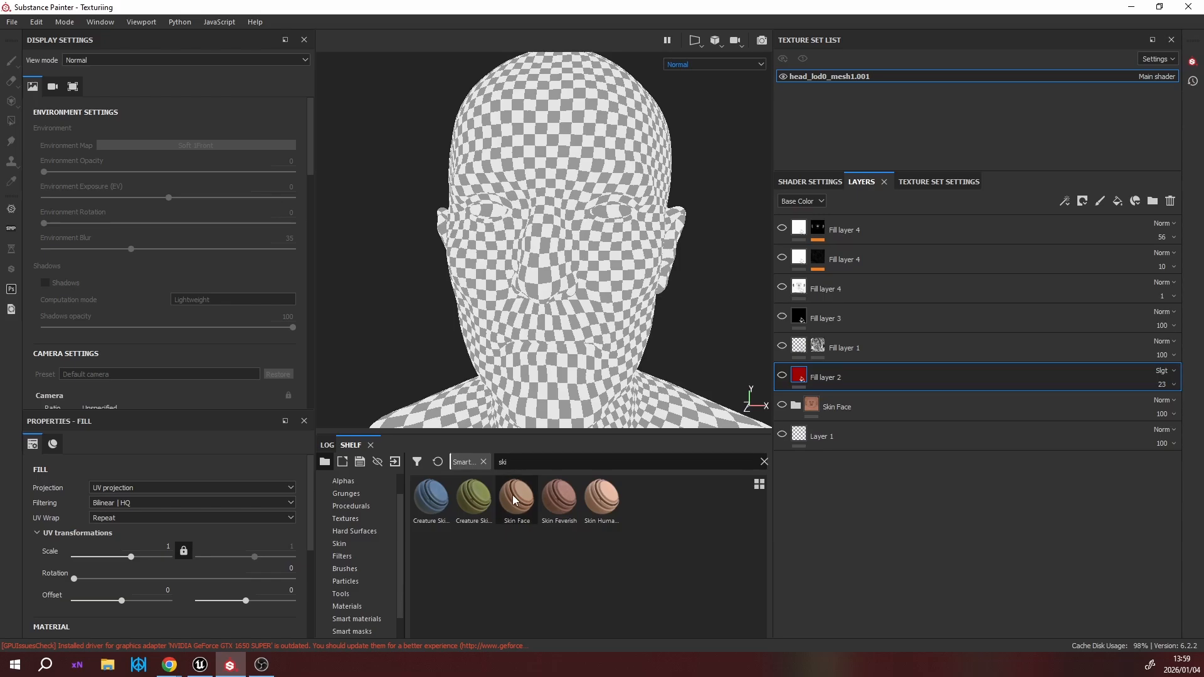
left_click_drag(516, 499, 610, 259)
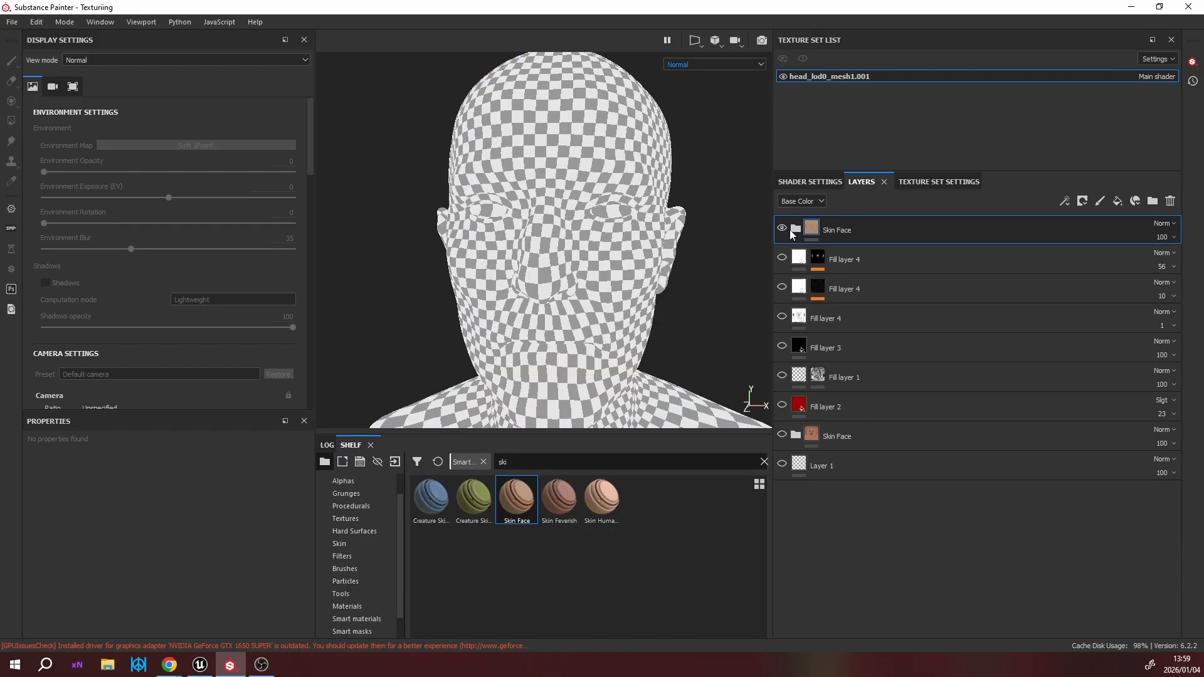
Expand the new Skin Face group and set the viewport display to Material.
left_click(793, 231)
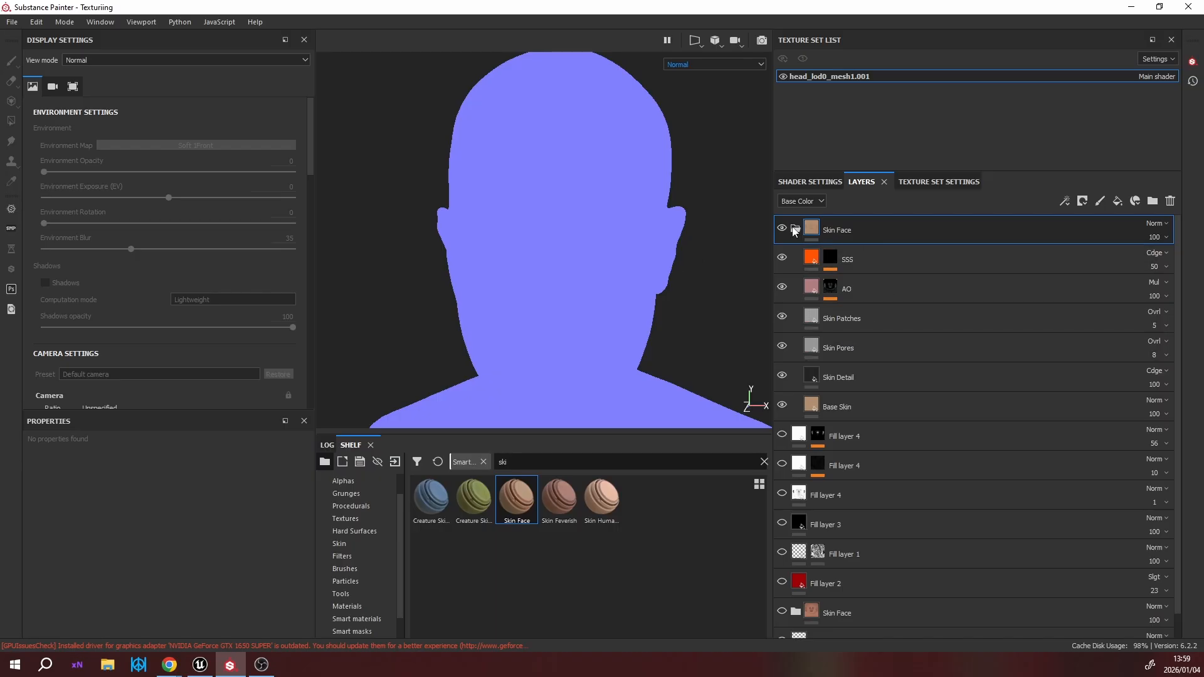
left_click(689, 65)
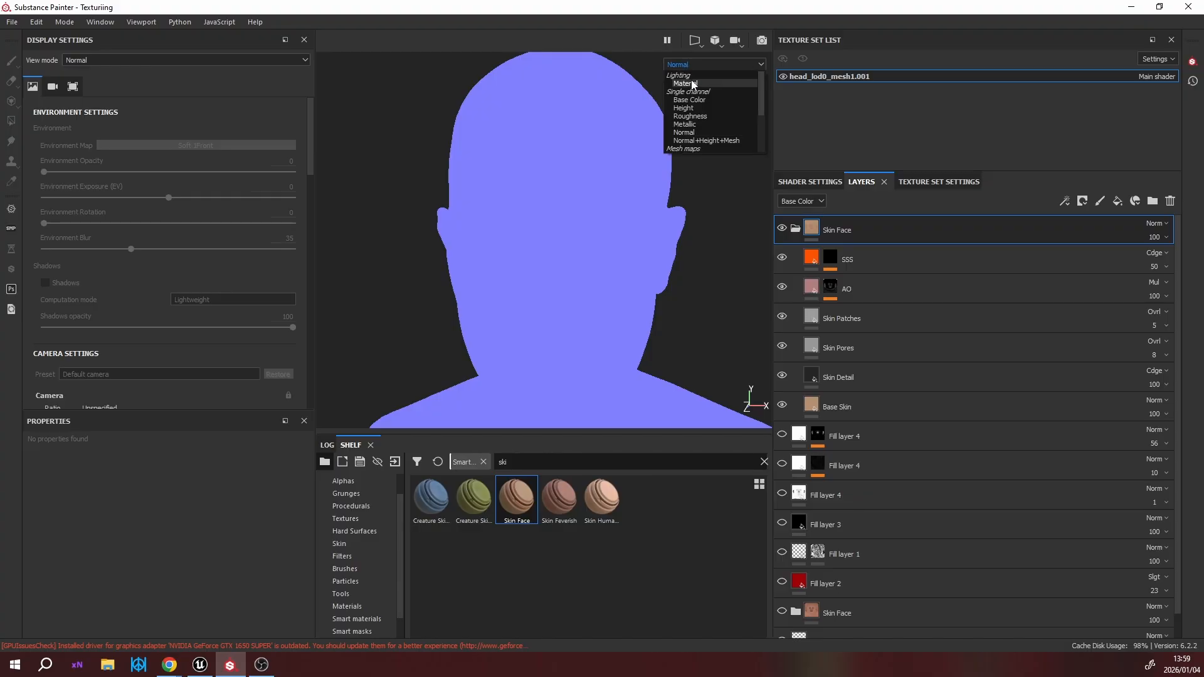
left_click(691, 82)
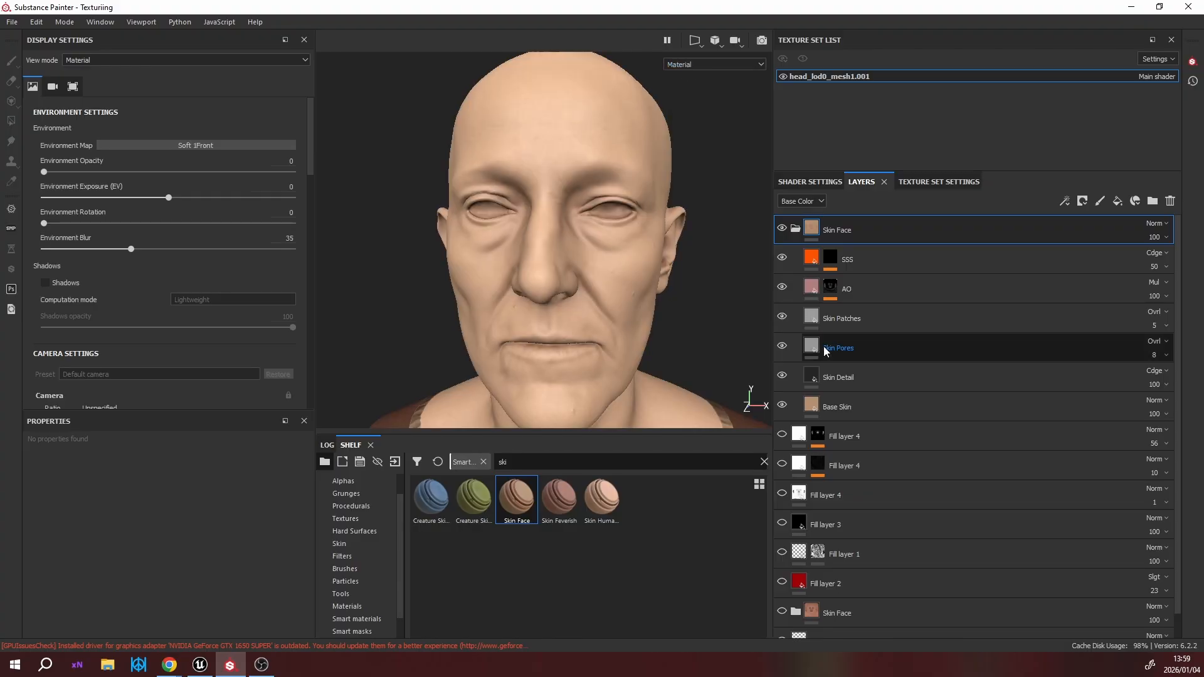
Examine the default Skin Face smart material on the face, cheek, neck and forehead from several angles.
scroll(558, 338, "down", 1)
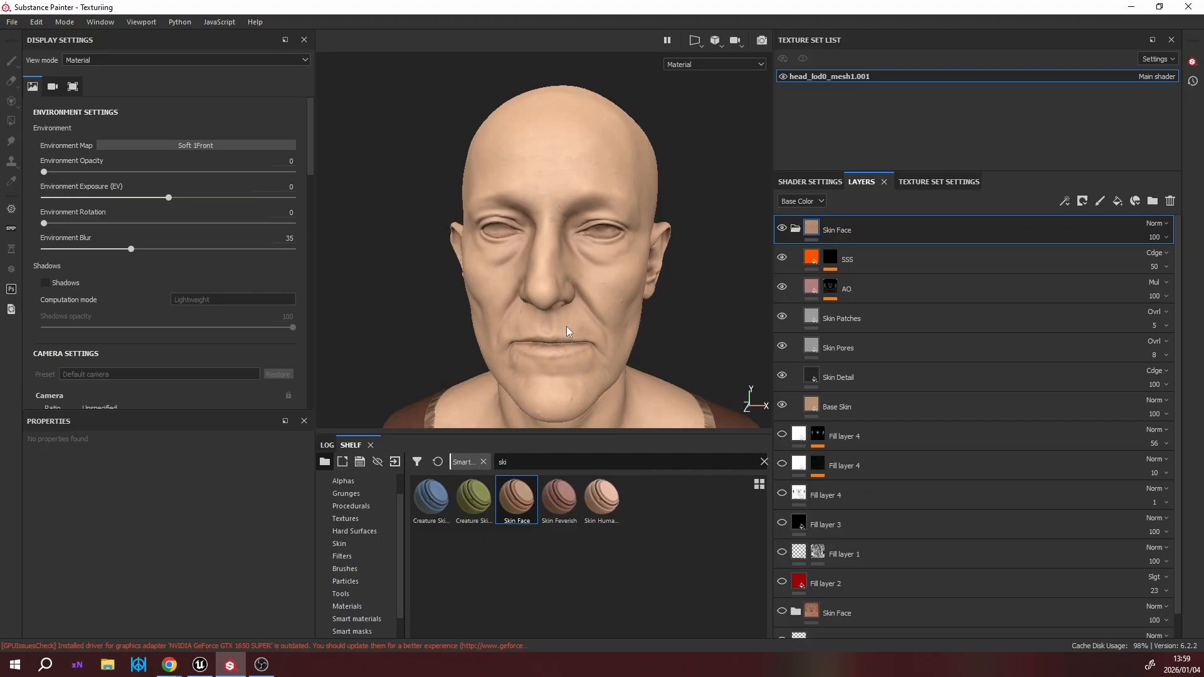
scroll(566, 331, "down", 1)
scroll(567, 331, "up", 3)
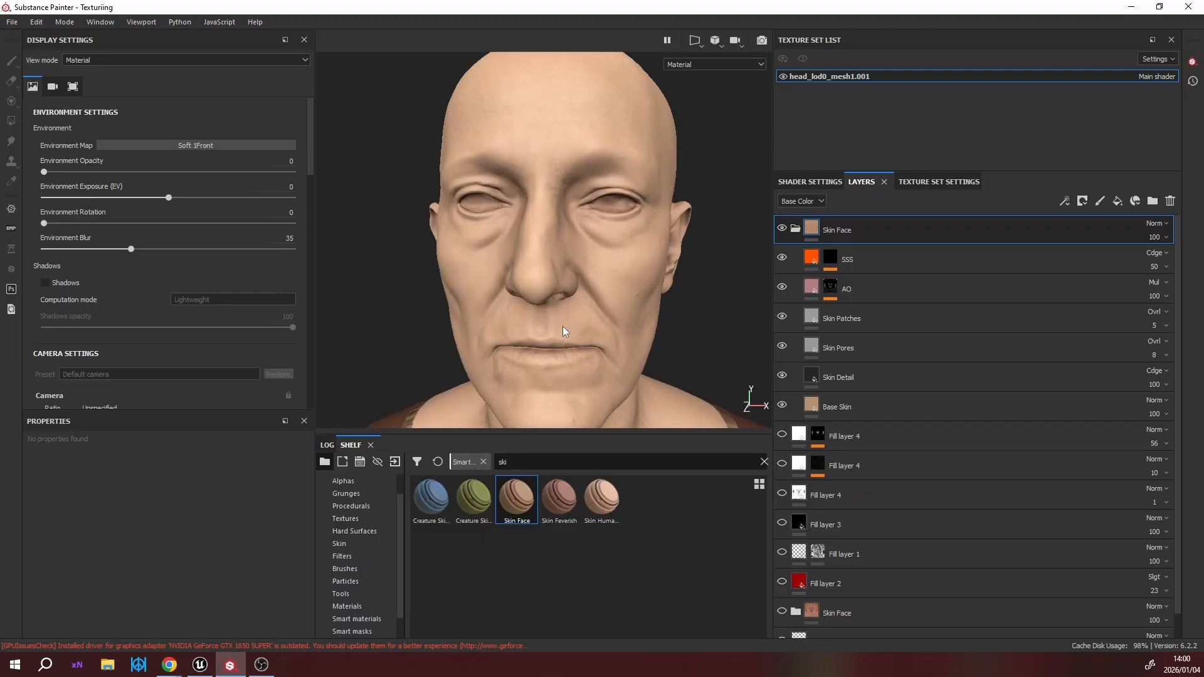
scroll(562, 326, "up", 2)
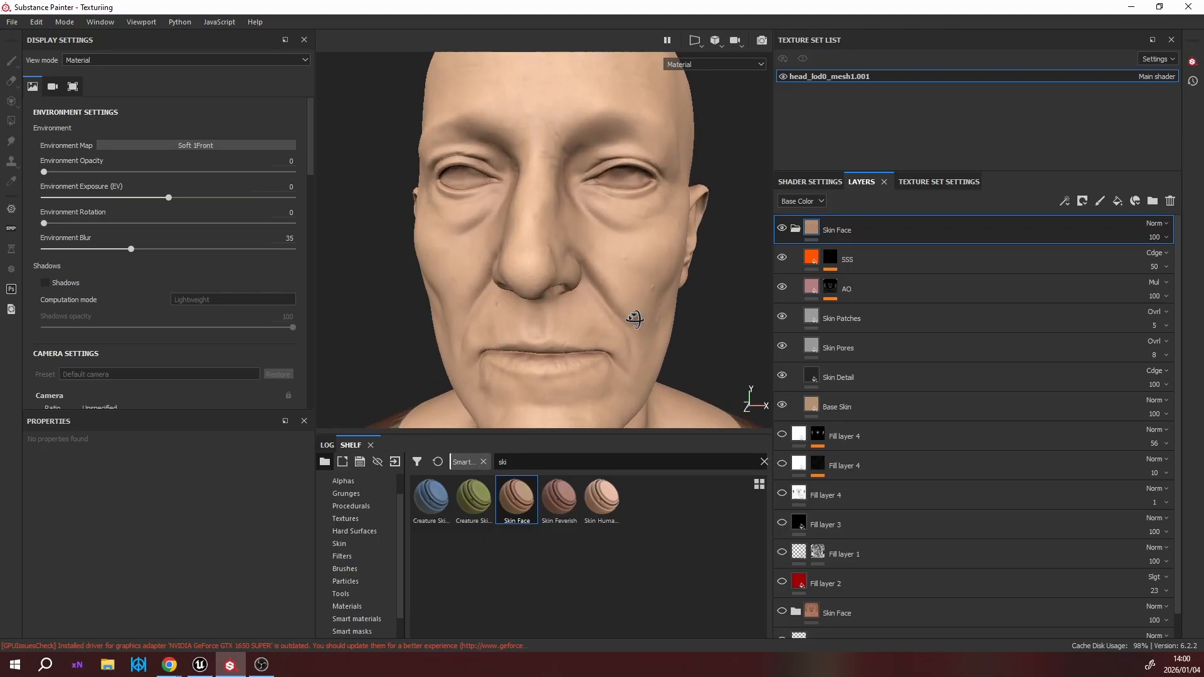
left_click_drag(631, 317, 608, 265, "alt")
scroll(608, 265, "up", 2)
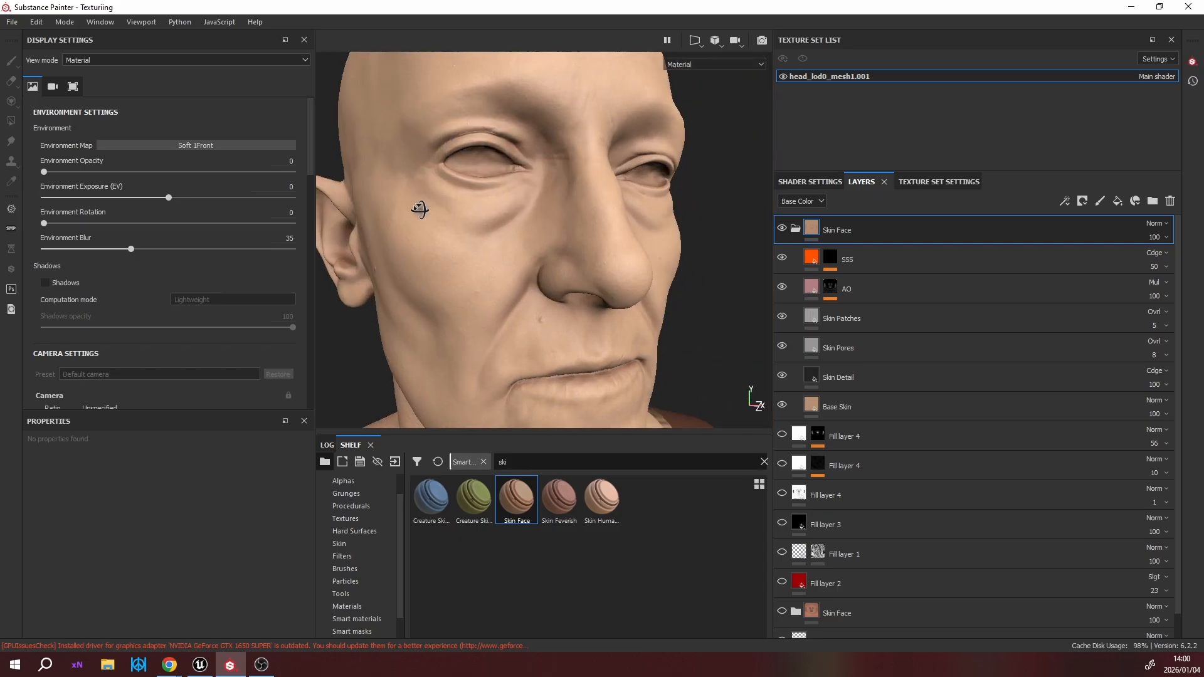
left_click_drag(416, 207, 470, 242, "alt")
middle_click_drag(470, 243, 574, 159, "alt")
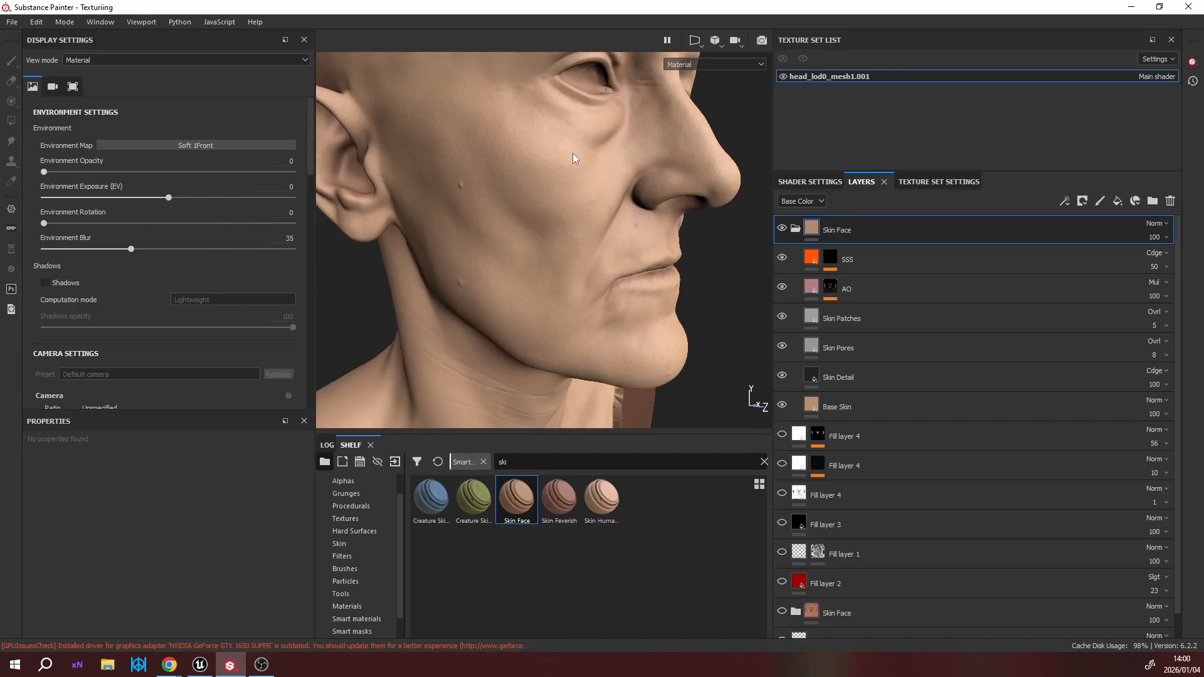
left_click_drag(536, 268, 524, 246, "alt")
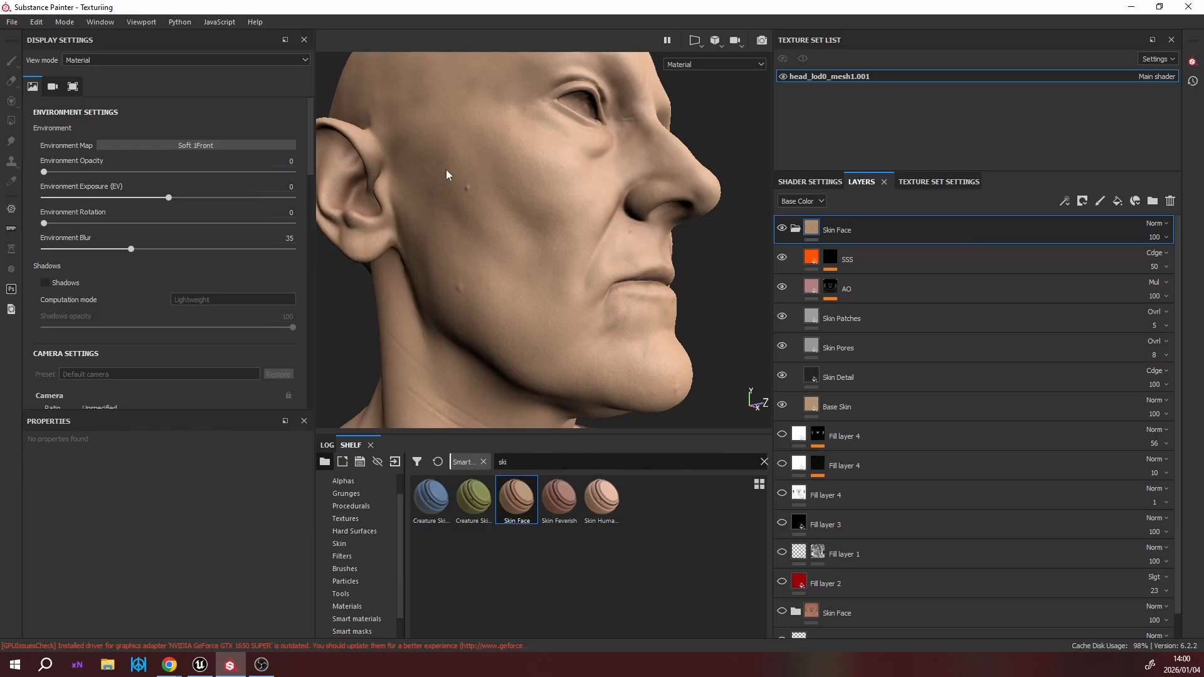
left_click_drag(534, 304, 565, 180, "alt")
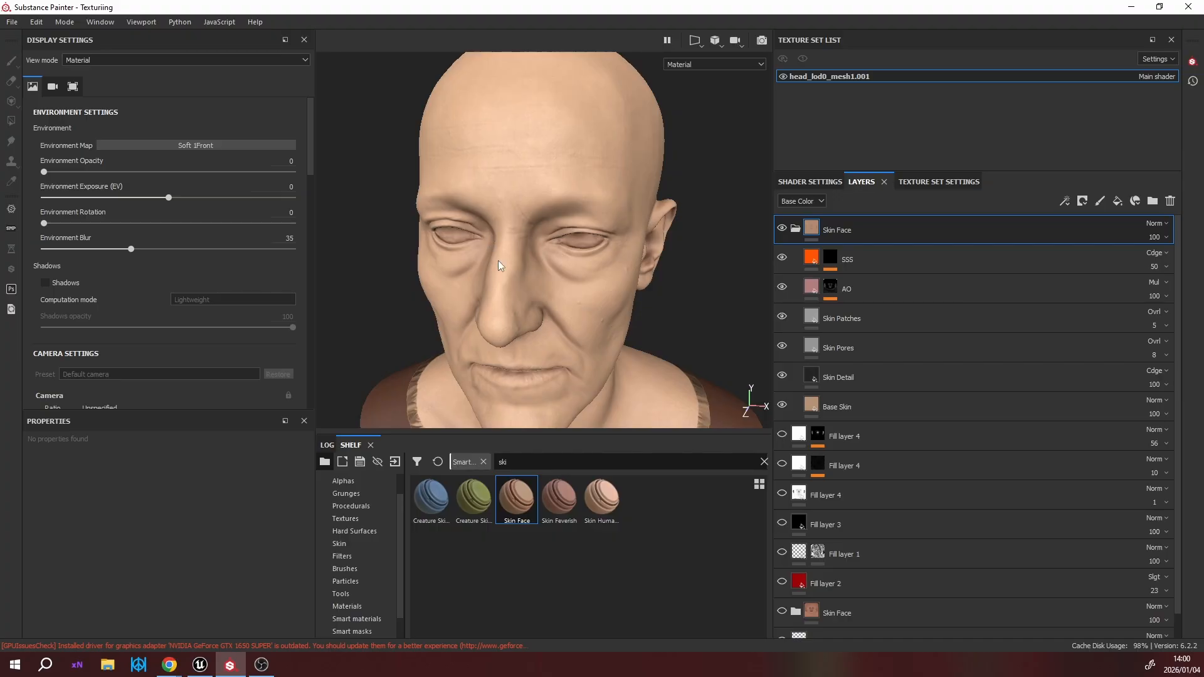
left_click_drag(537, 268, 597, 272, "alt")
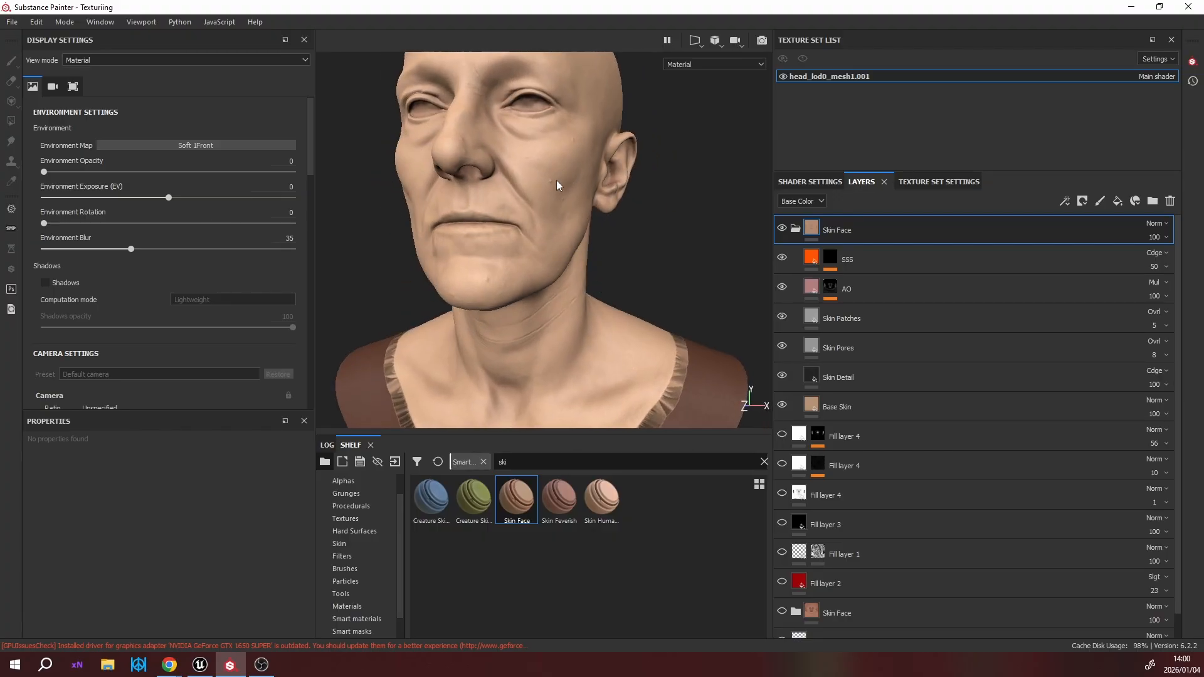
left_click_drag(558, 182, 780, 239, "alt")
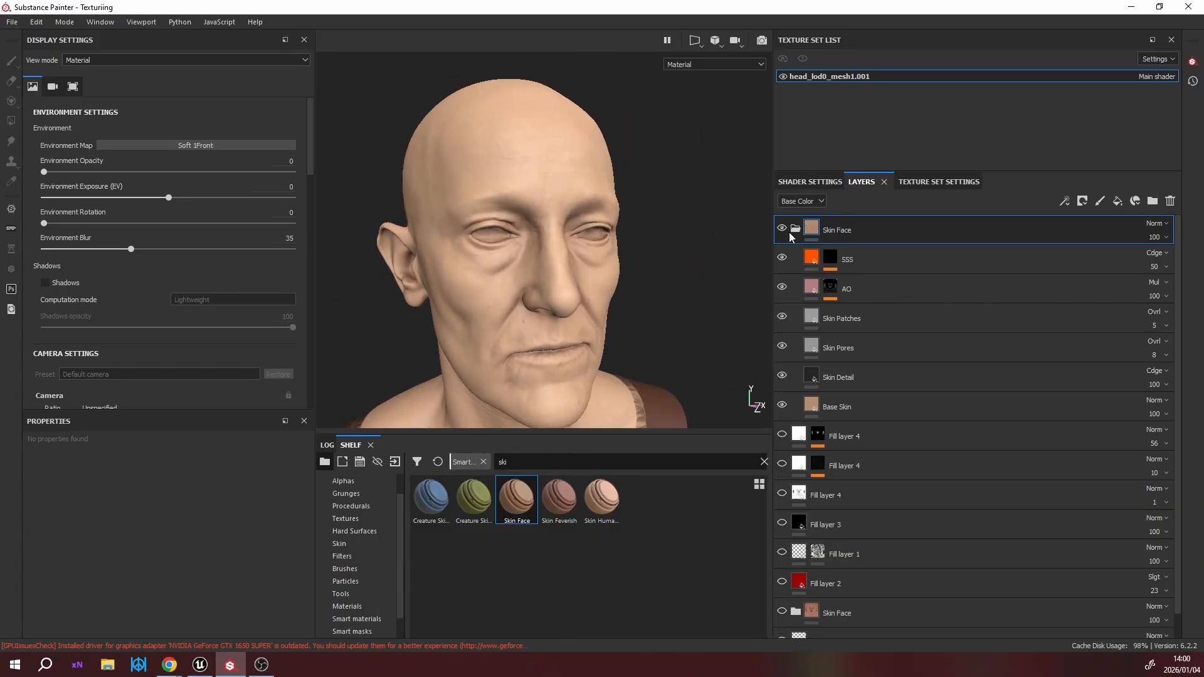
Hide, collapse and delete the newly added Skin Face group, and make the original Skin Face group visible.
left_click(789, 231)
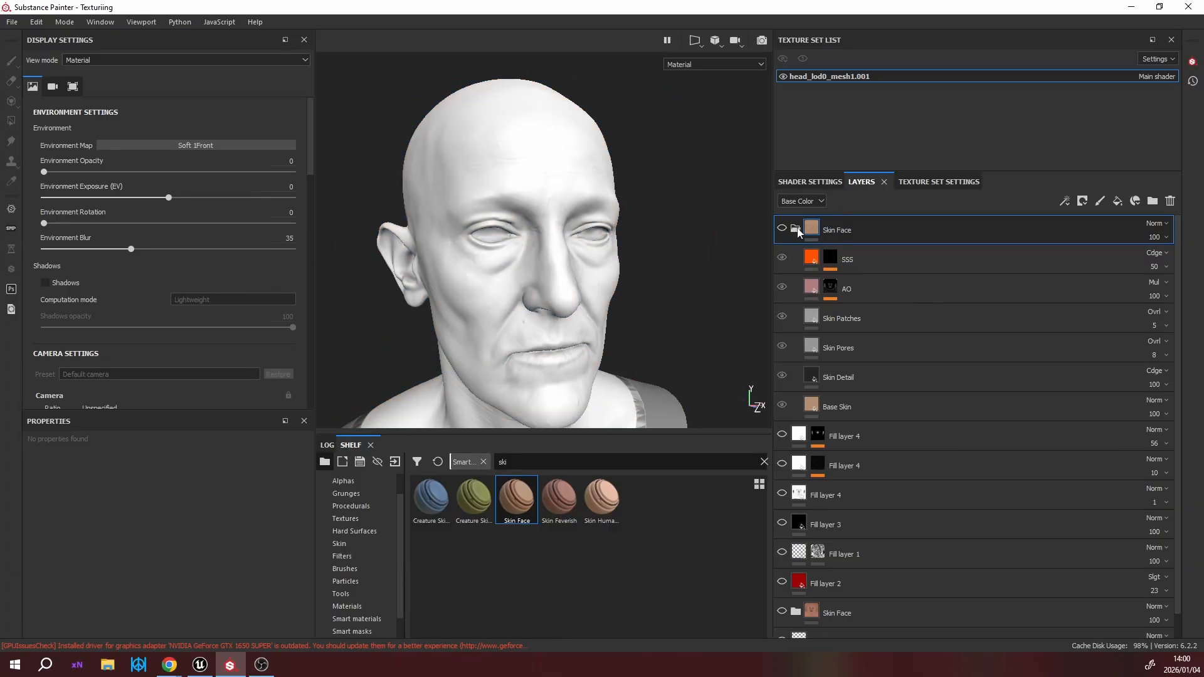
left_click(795, 229)
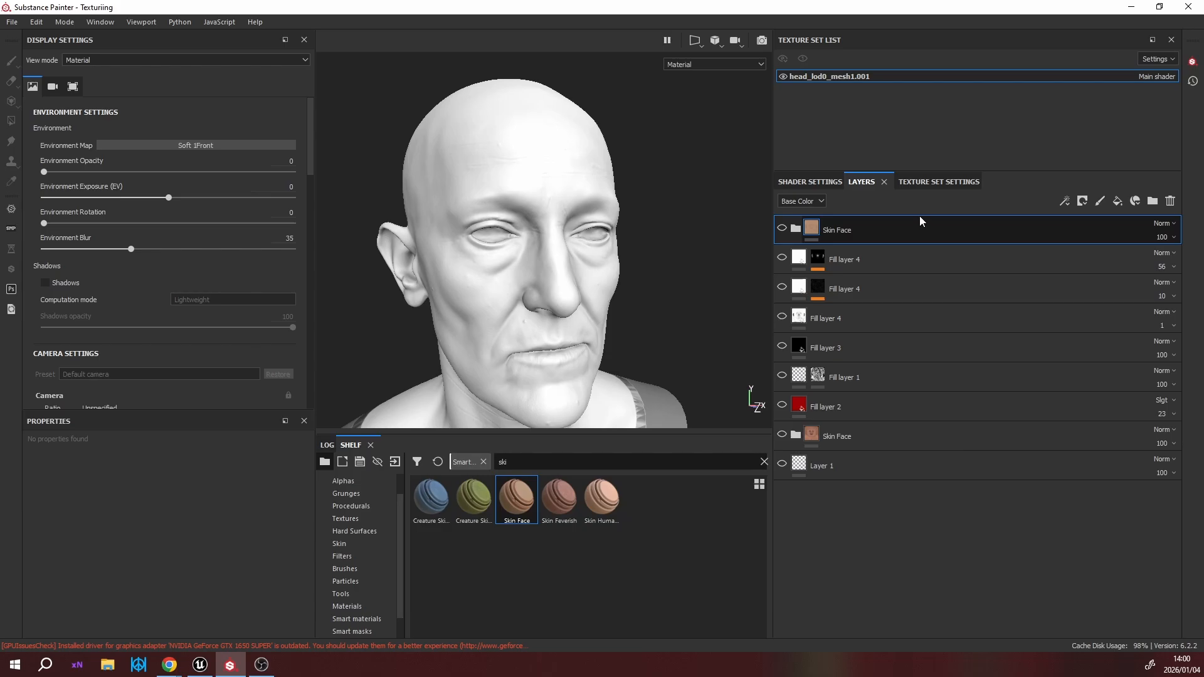
key("Delete")
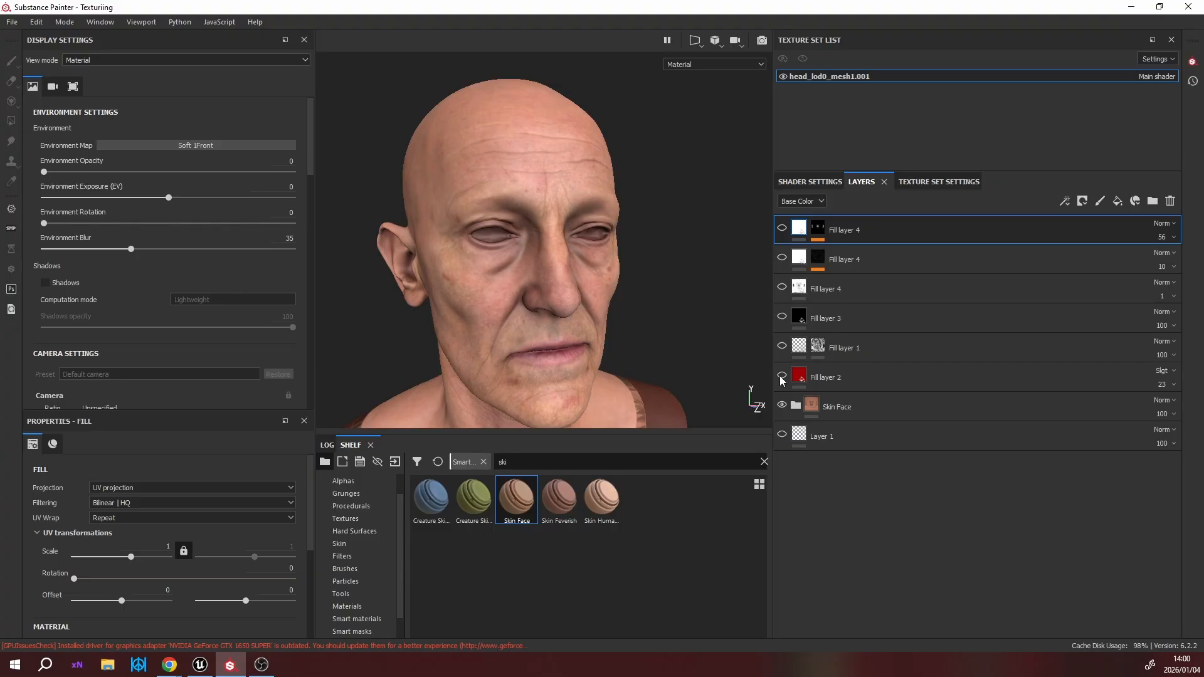
Show Fill layer 2 and examine its colour and its effect on the skin from different angles.
left_click(781, 377)
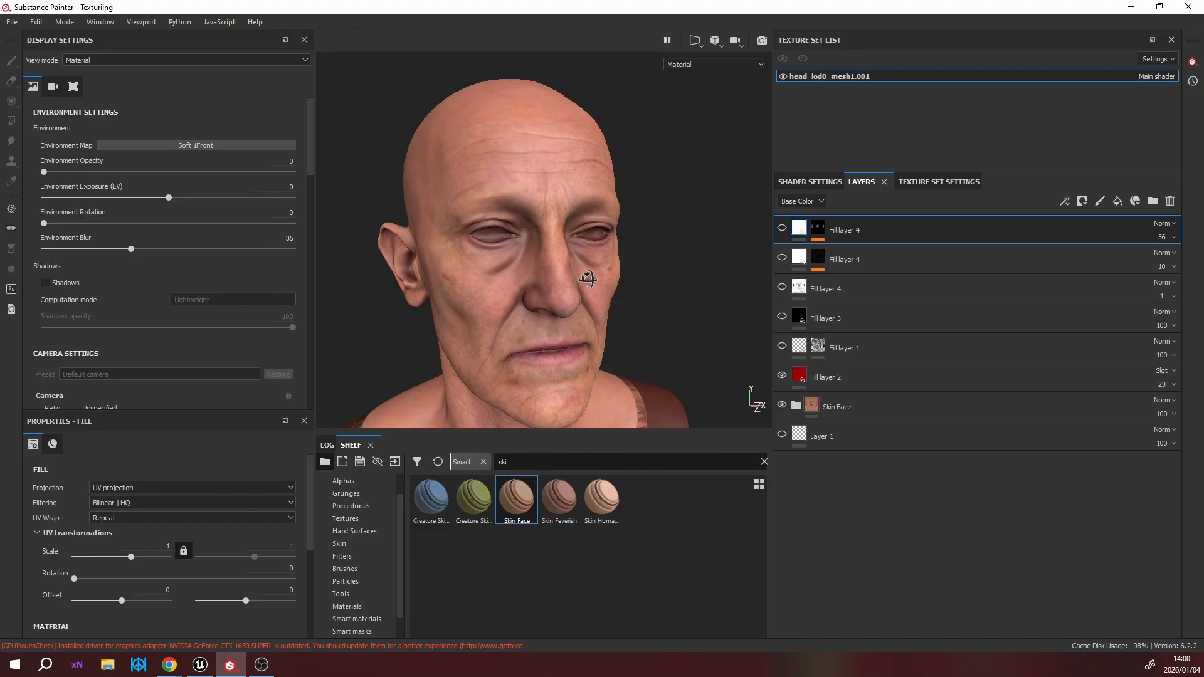
left_click_drag(589, 278, 627, 298, "alt")
left_click_drag(520, 319, 547, 326, "alt")
left_click_drag(451, 328, 517, 302, "alt")
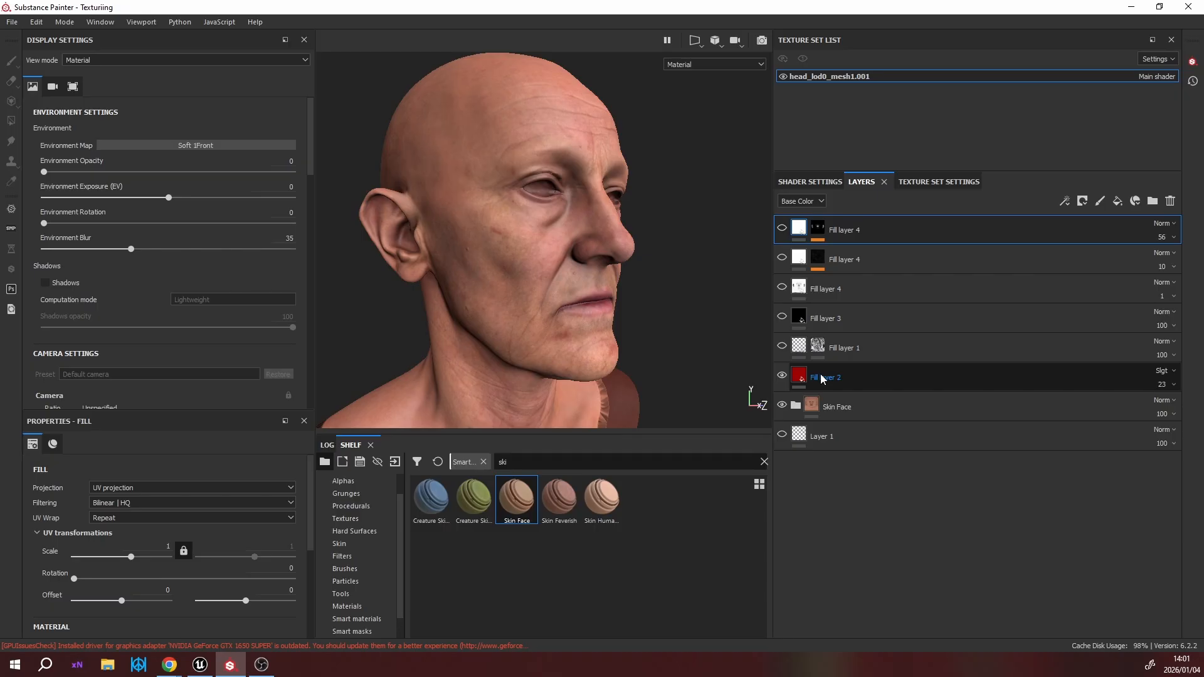
mouse_move(800, 380)
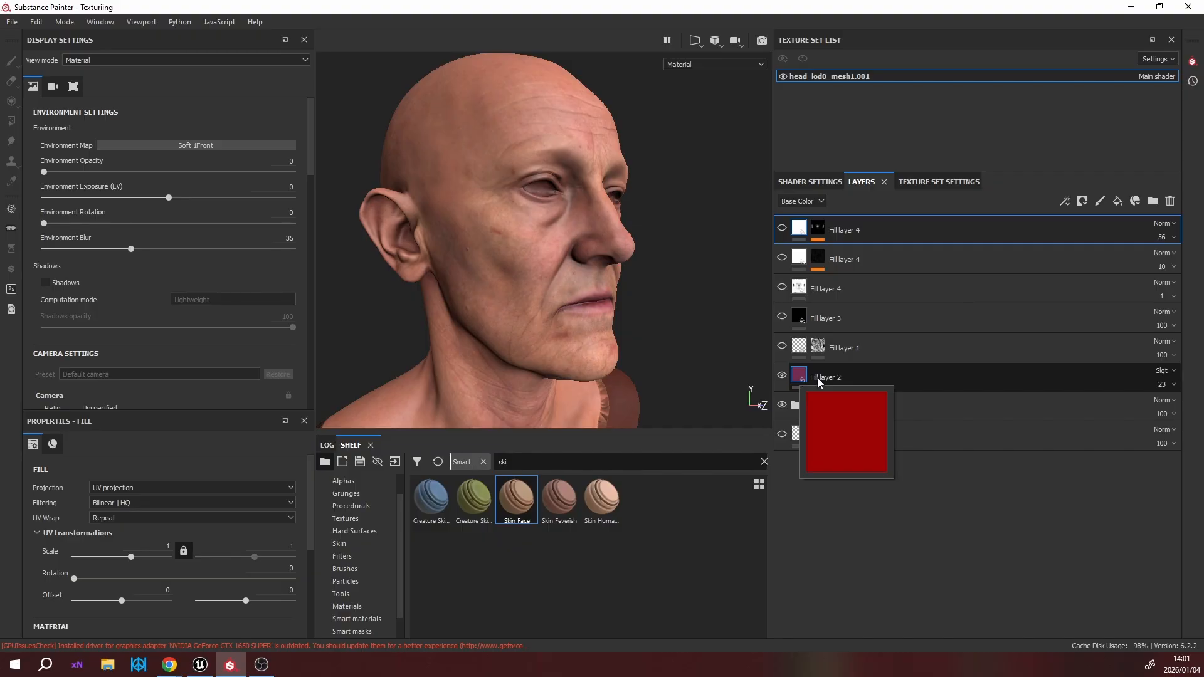
Make Fill layer 3 and Fill layer 1 visible, and set the viewport display to the Roughness channel.
left_click(781, 317)
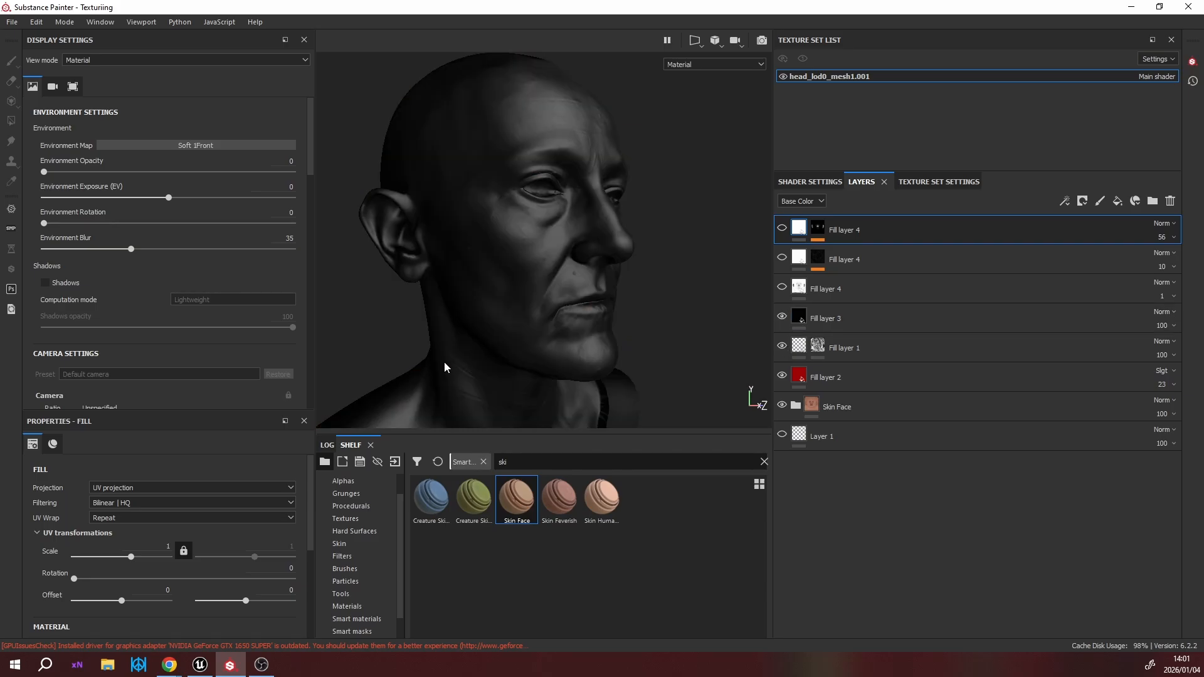
left_click_drag(445, 367, 710, 82, "alt")
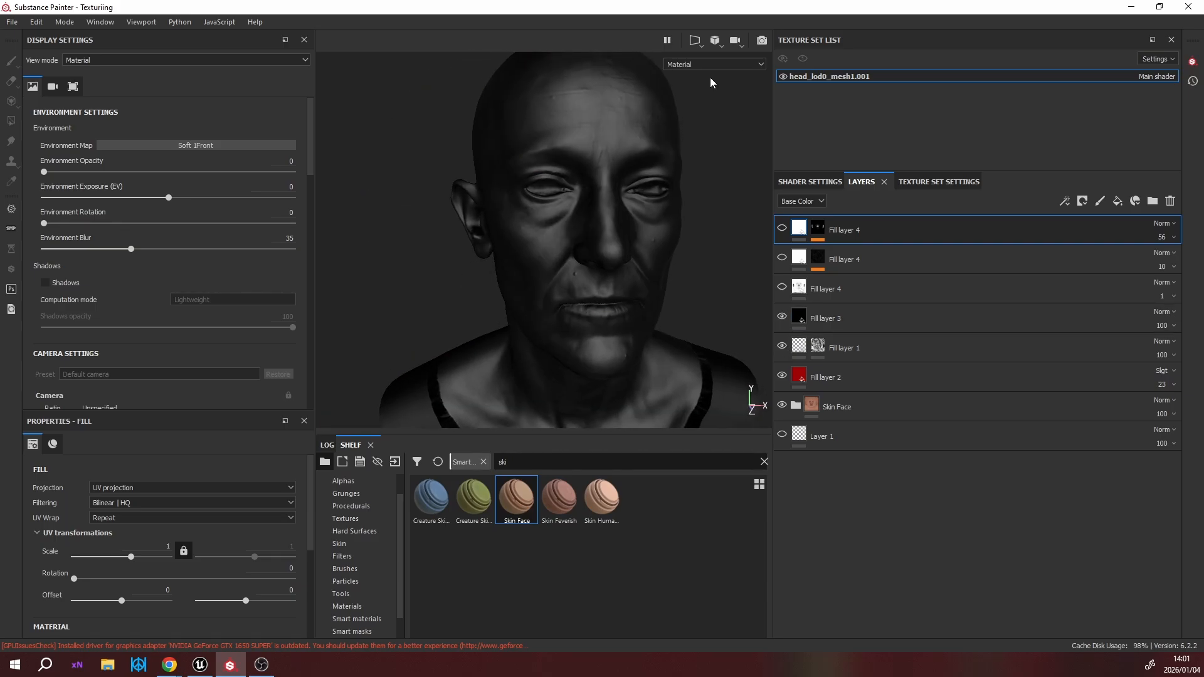
left_click(698, 65)
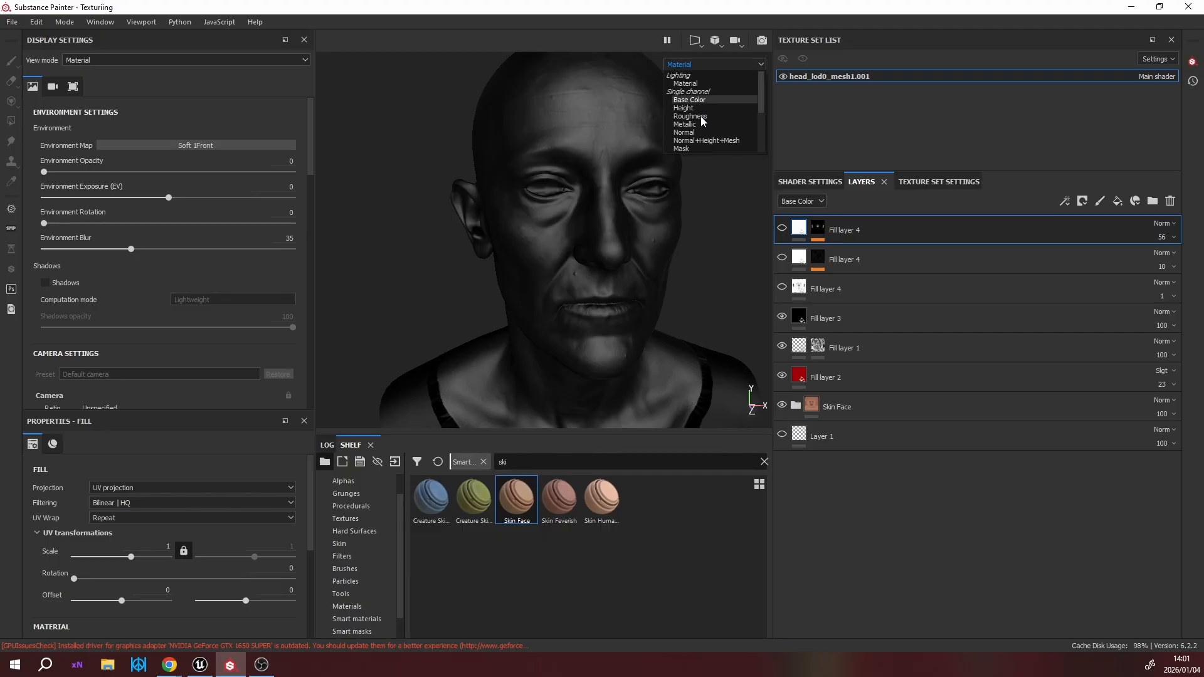
left_click(693, 116)
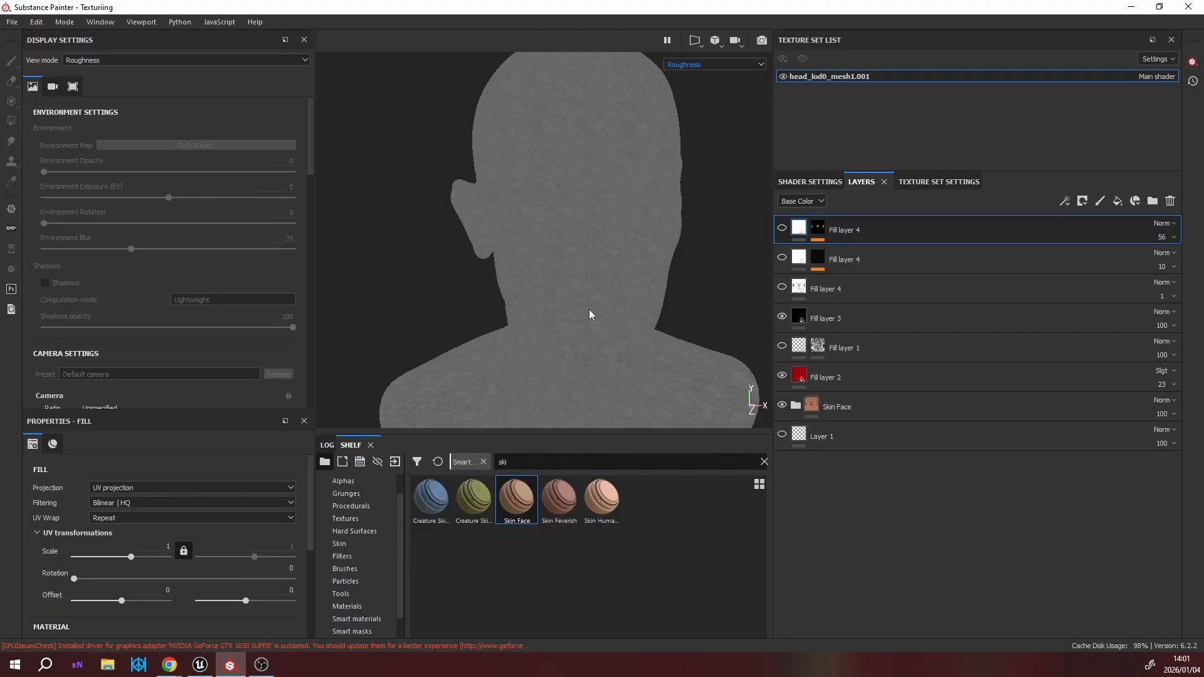
Toggle Fill layer 1 and examine its roughness variation on the head from the front, sides and back.
middle_click_drag(581, 305, 564, 297, "alt")
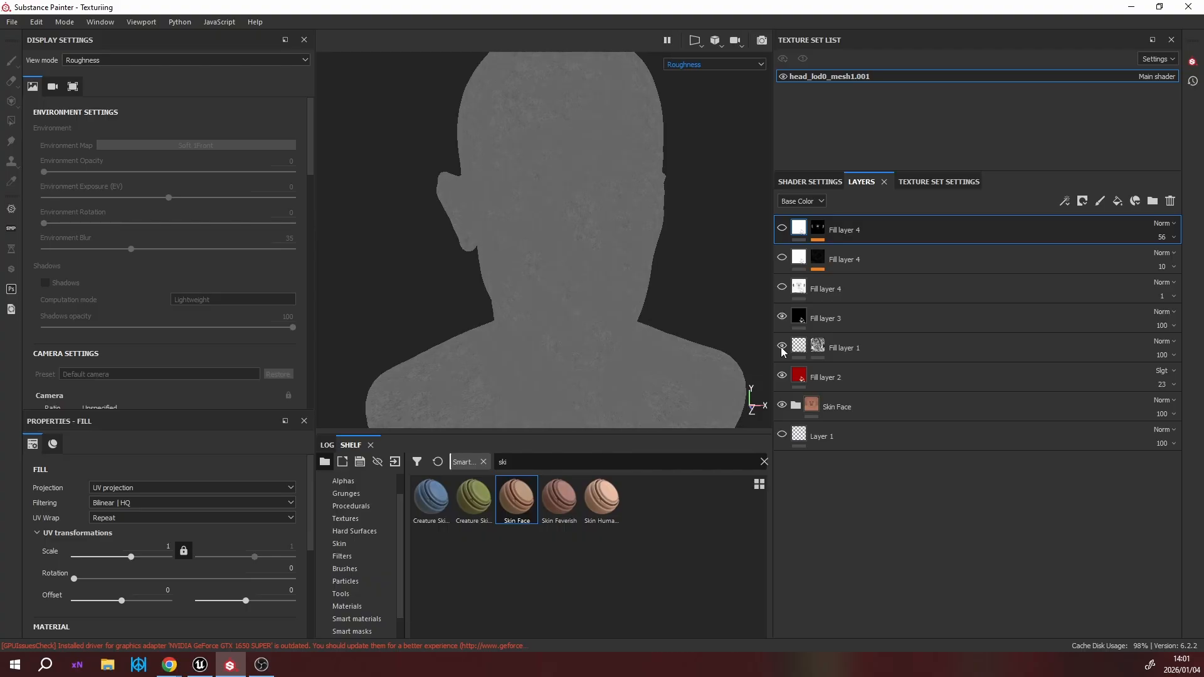
left_click_drag(601, 255, 533, 293, "alt")
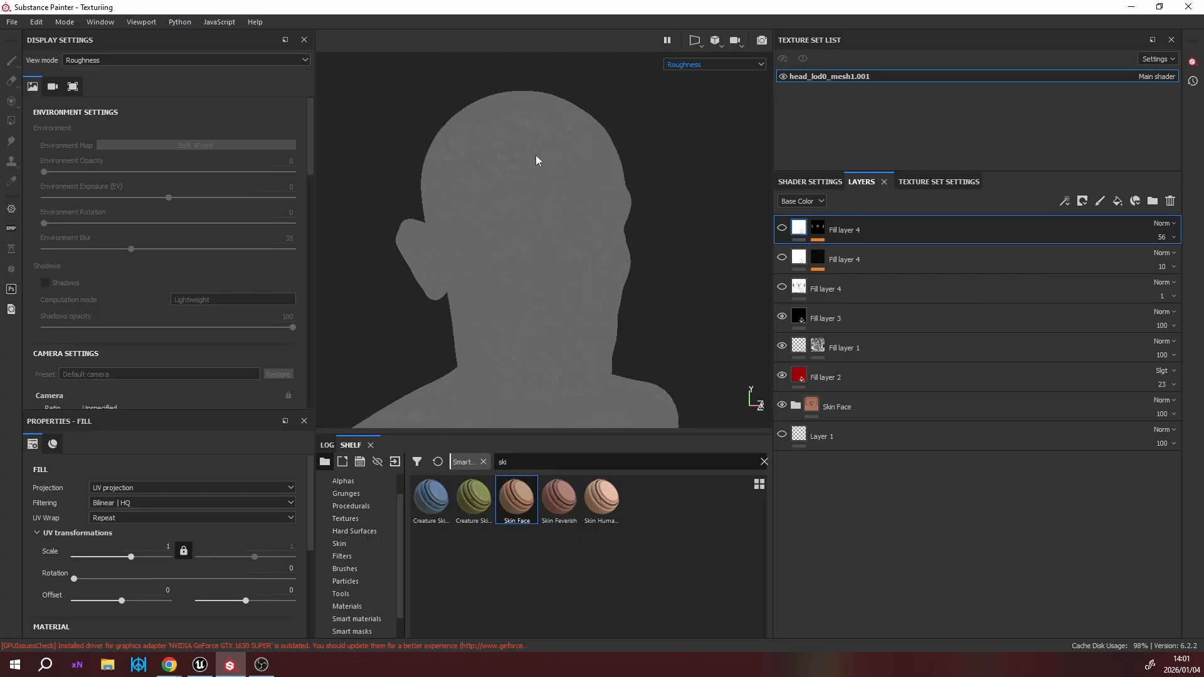
mouse_move(498, 358)
middle_mouse_down("alt")
mouse_move(508, 338)
mouse_move(504, 356)
middle_mouse_up("alt")
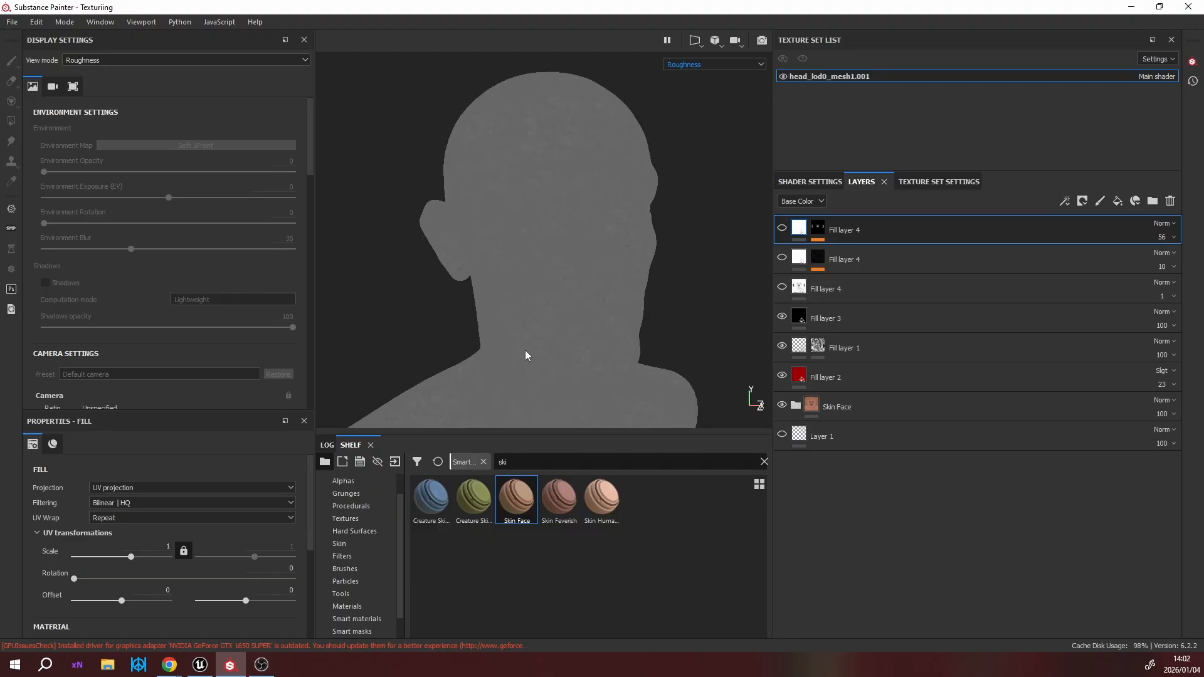
middle_click_drag(551, 325, 591, 325, "alt")
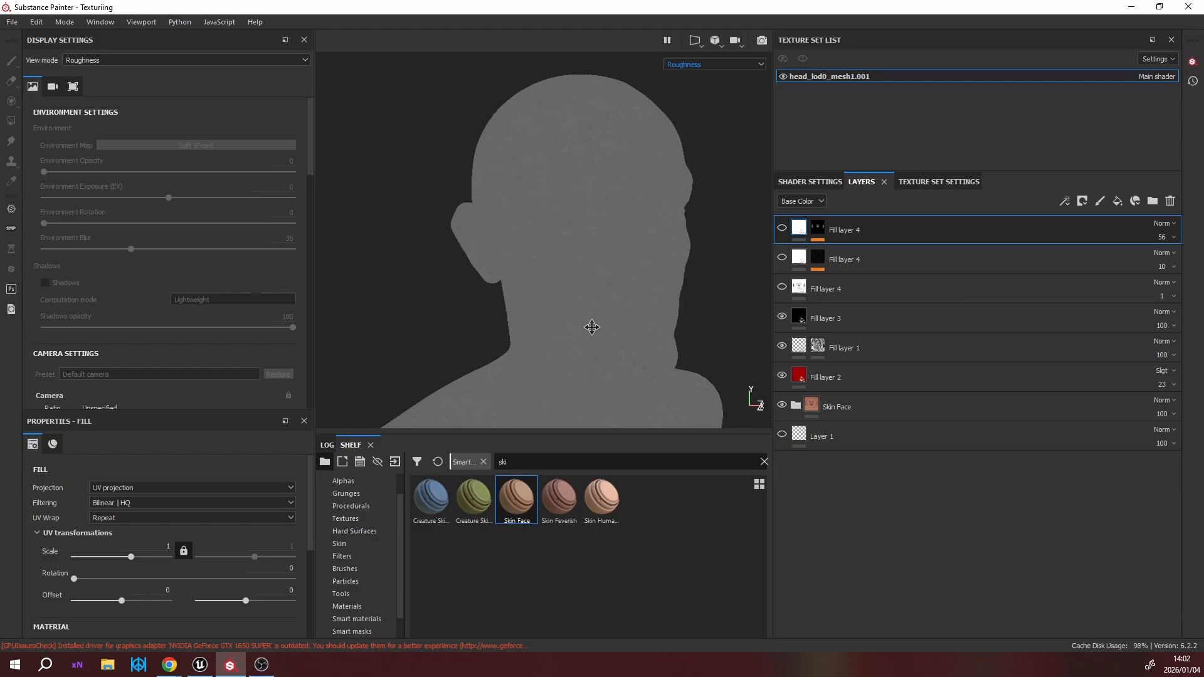
left_click_drag(511, 198, 602, 140, "alt")
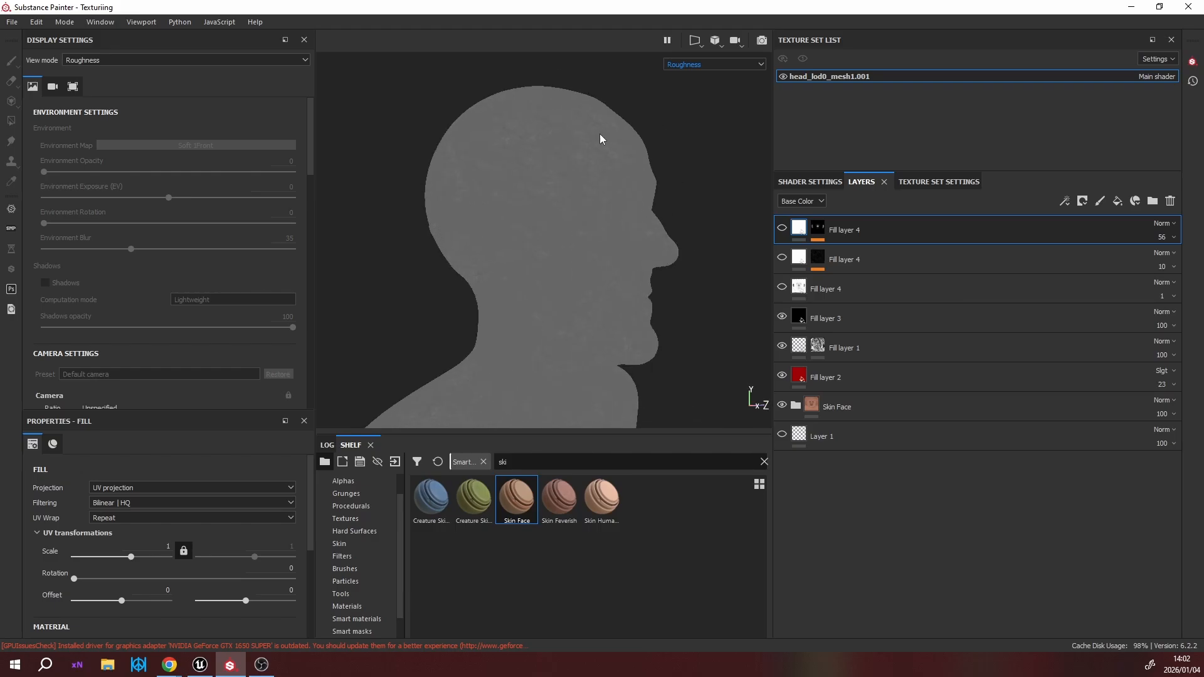
left_click_drag(500, 404, 604, 232, "alt")
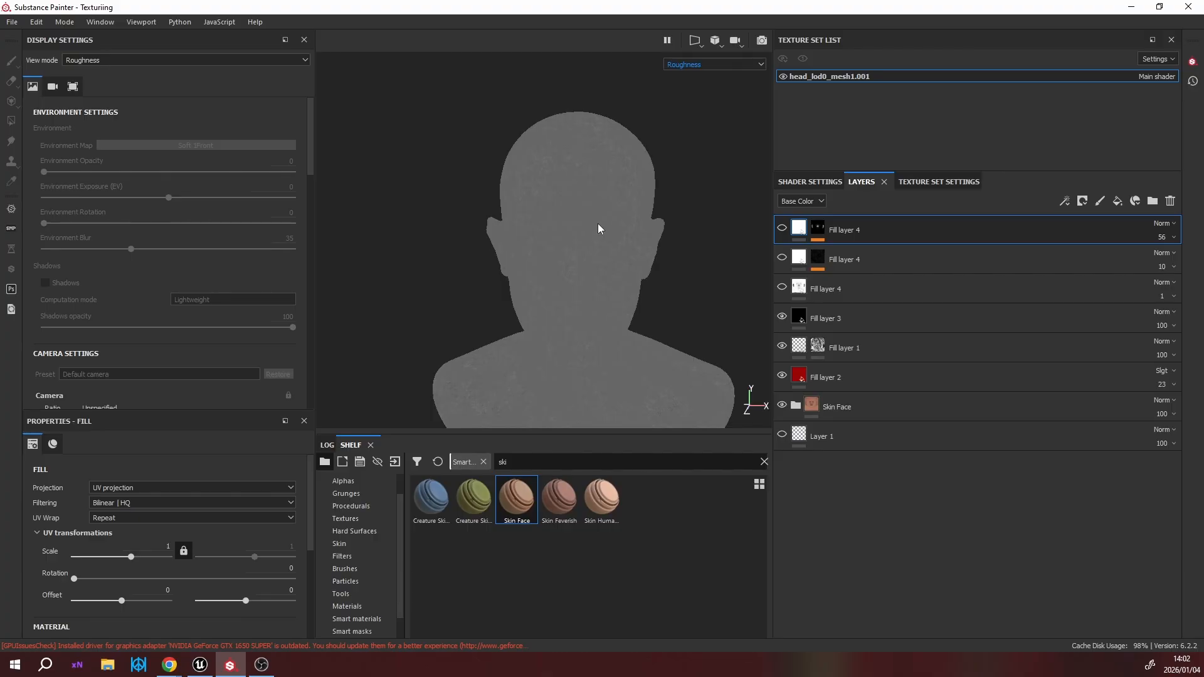
middle_click_drag(559, 228, 553, 245, "alt")
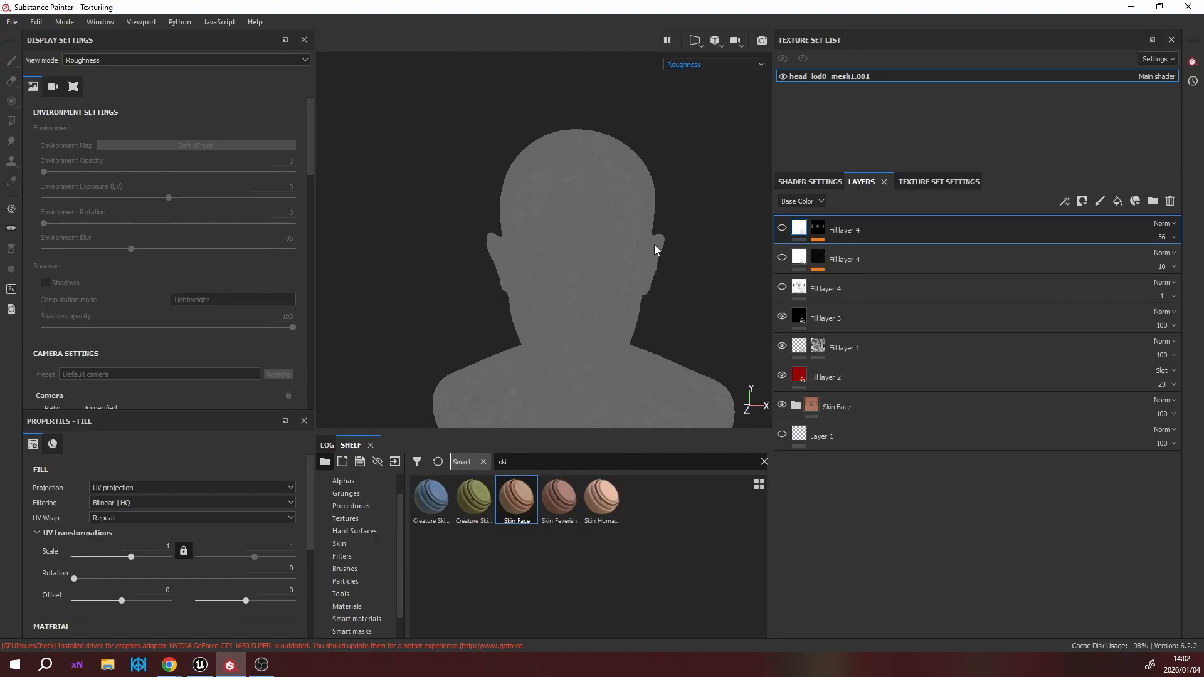
left_click_drag(607, 242, 553, 235, "alt")
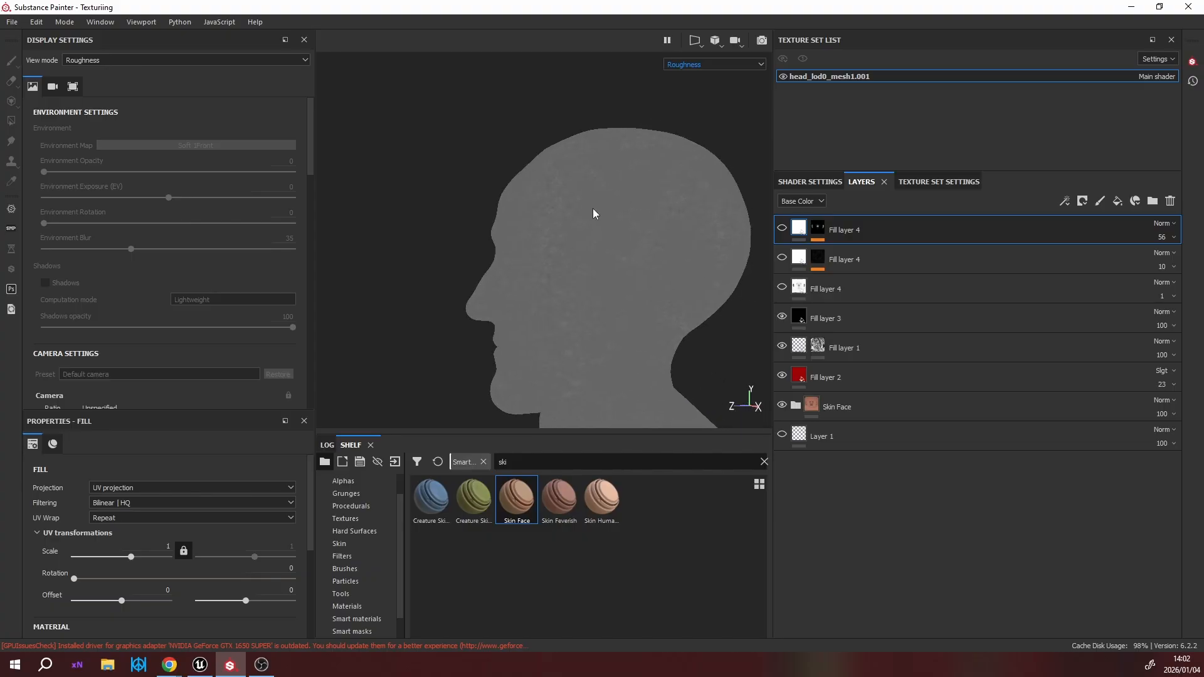
middle_click_drag(590, 332, 513, 271, "alt")
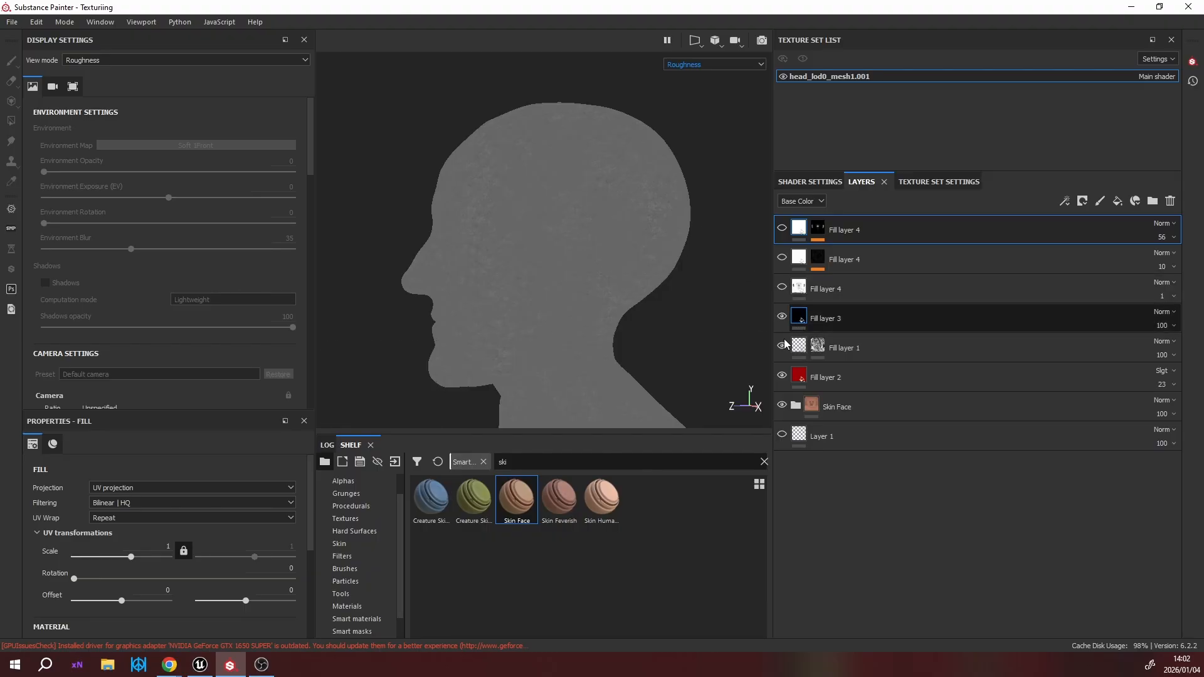
Set the viewport display back to Material and show the Fill layer 4 directly above Fill layer 3.
left_click(707, 65)
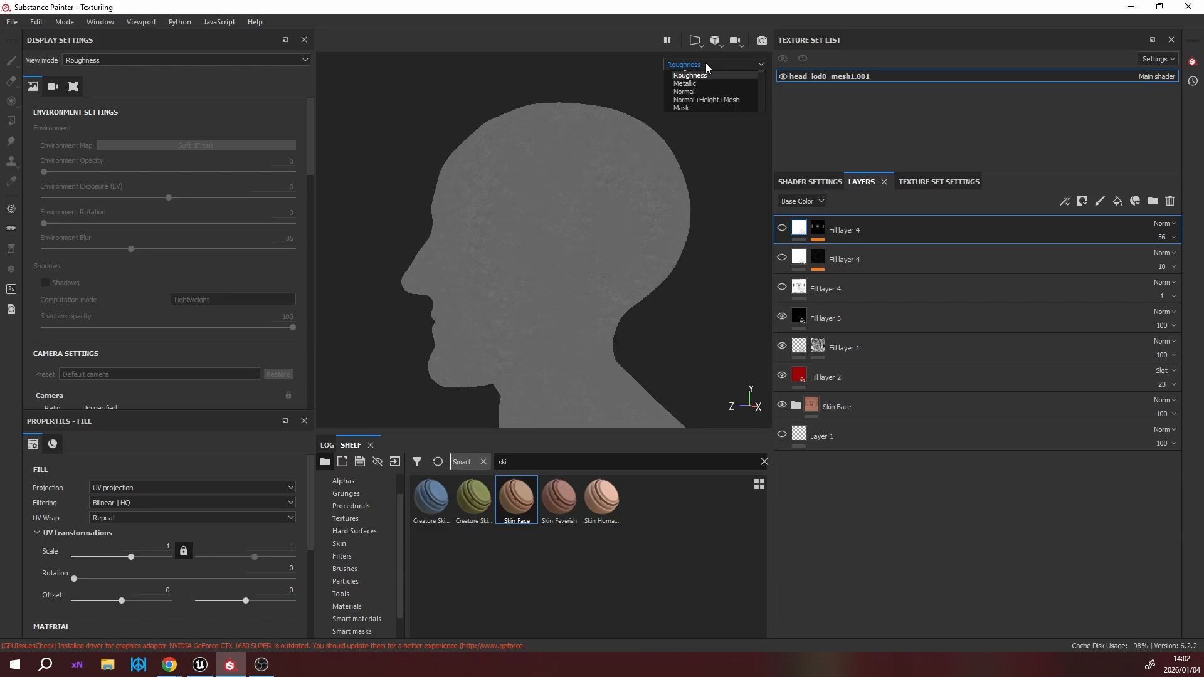
left_click(696, 77)
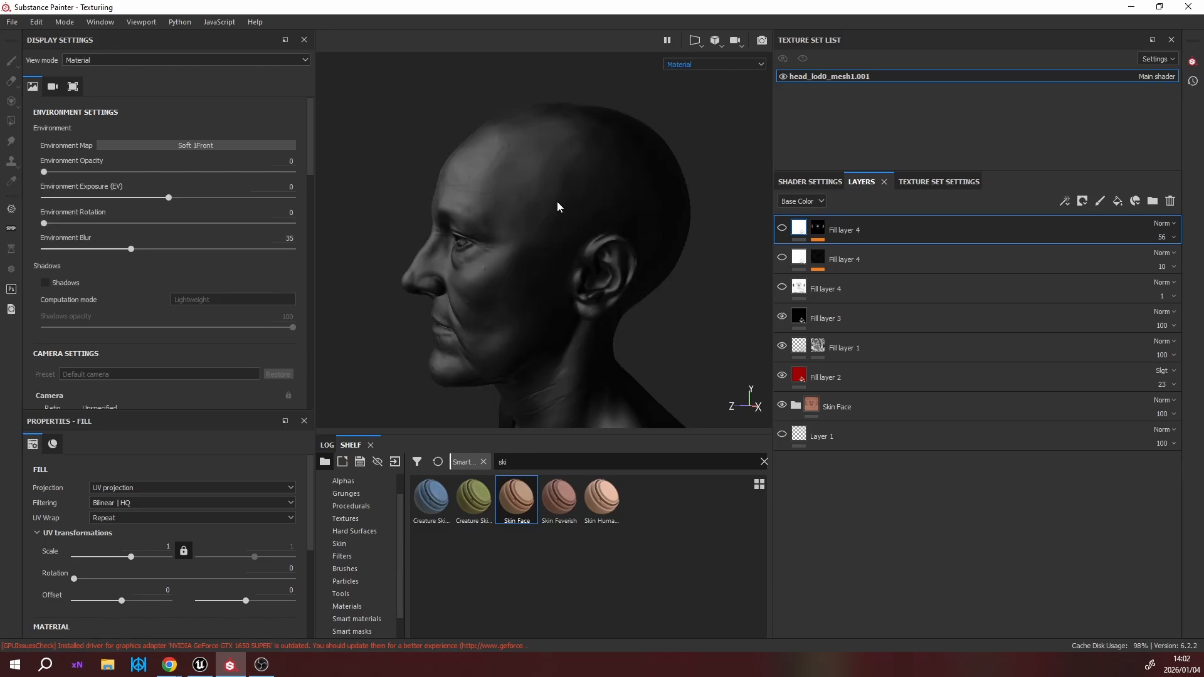
left_click_drag(550, 194, 537, 242, "alt")
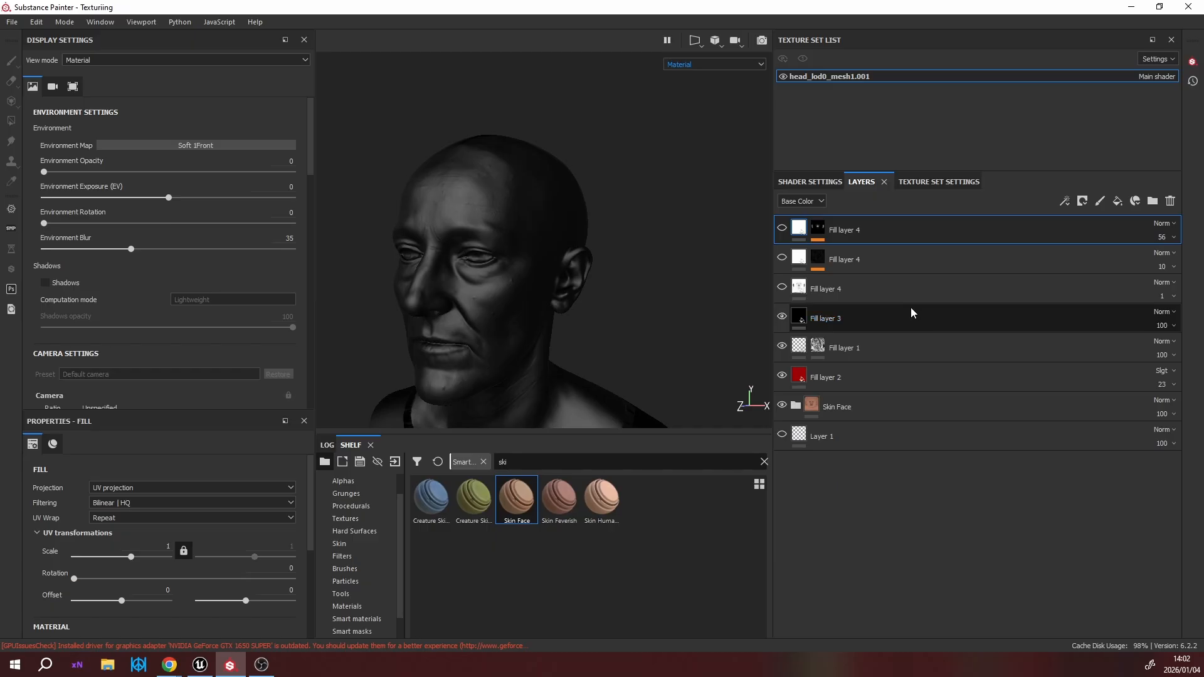
left_click_drag(426, 297, 731, 332, "alt")
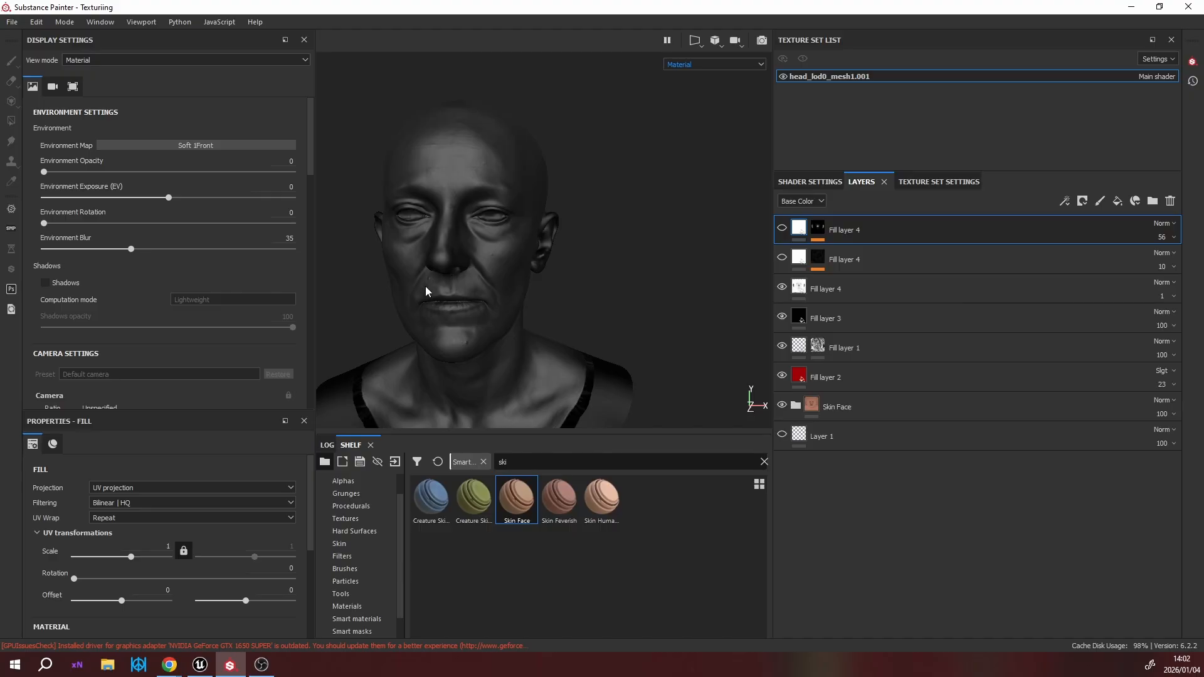
middle_click_drag(435, 299, 462, 209, "alt")
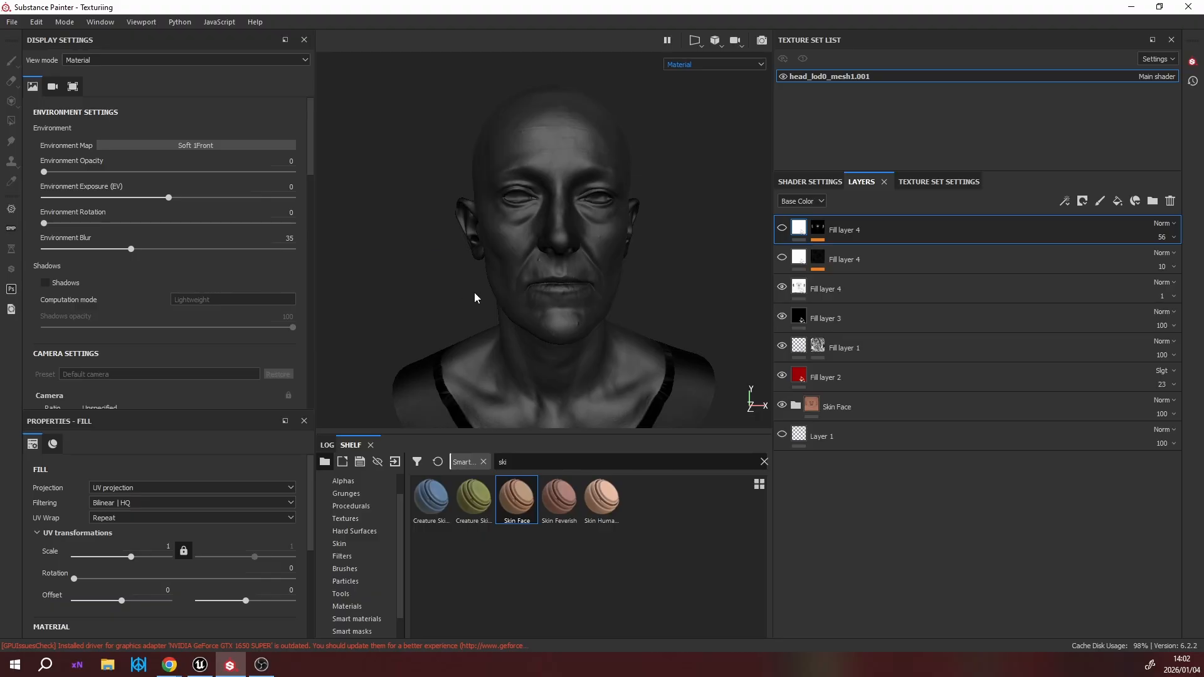
left_click_drag(468, 274, 454, 237, "alt")
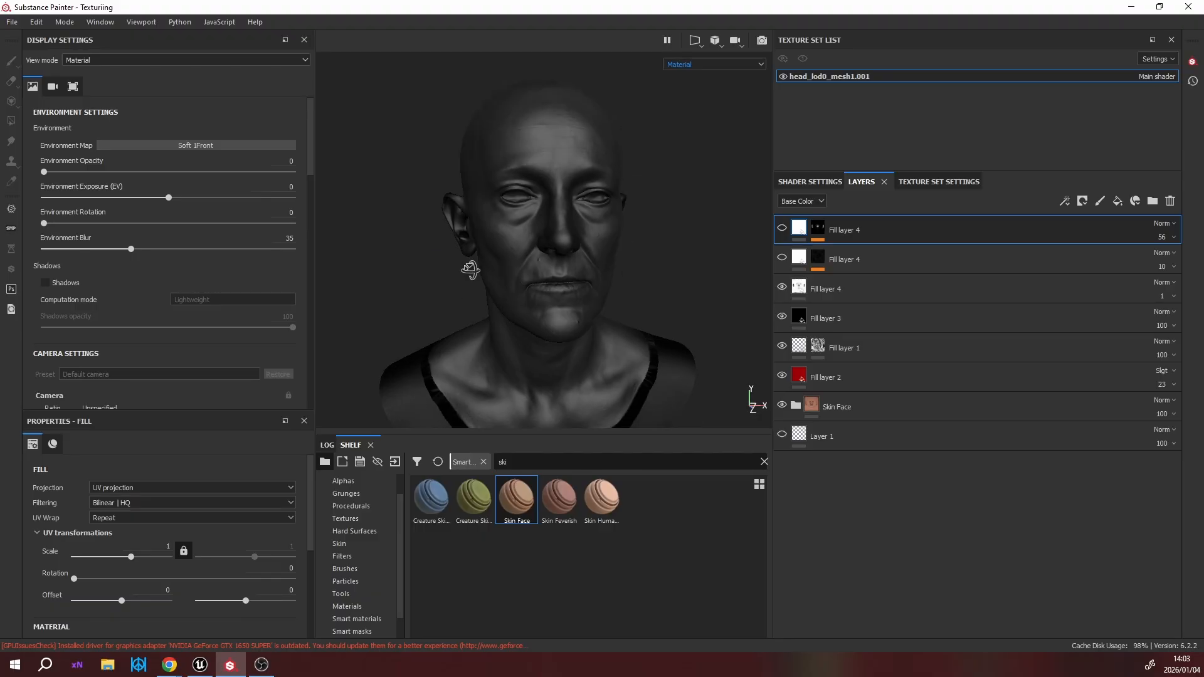
Set the viewport display to the Base Color channel and examine the tones on the face and shoulders.
left_click(679, 65)
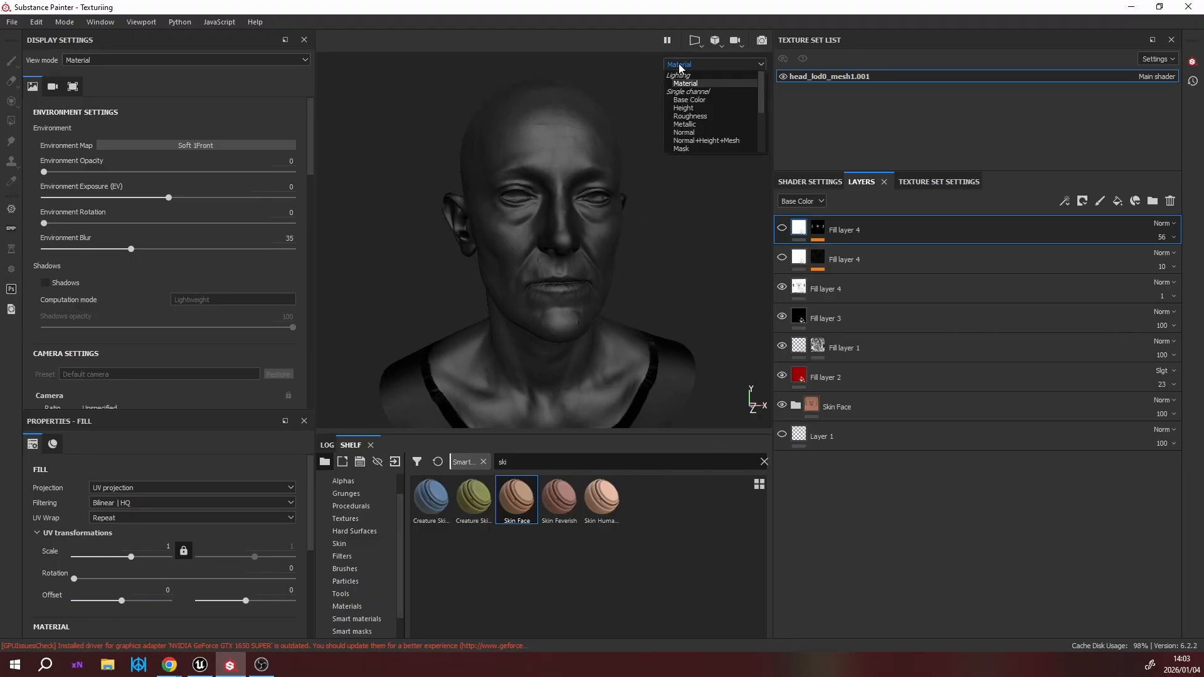
left_click(689, 100)
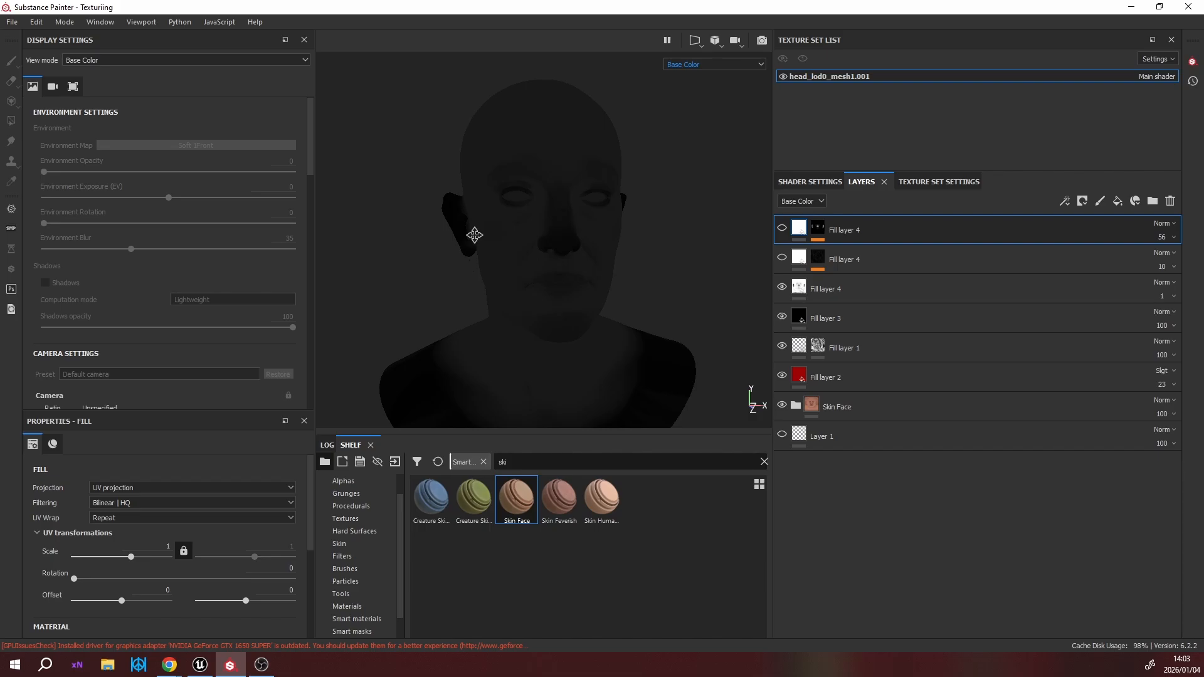
middle_click_drag(474, 235, 534, 208, "alt")
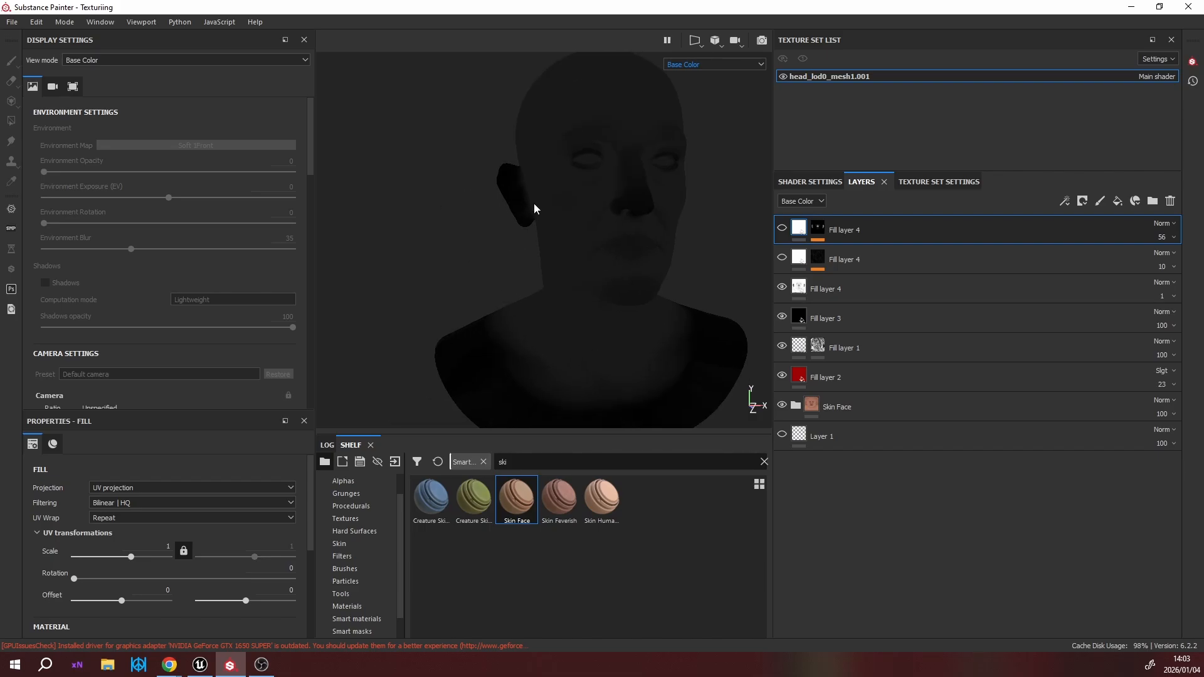
Select the Fill layer 4 directly above Fill layer 3 and examine the map assigned to its base colour.
left_click(894, 294)
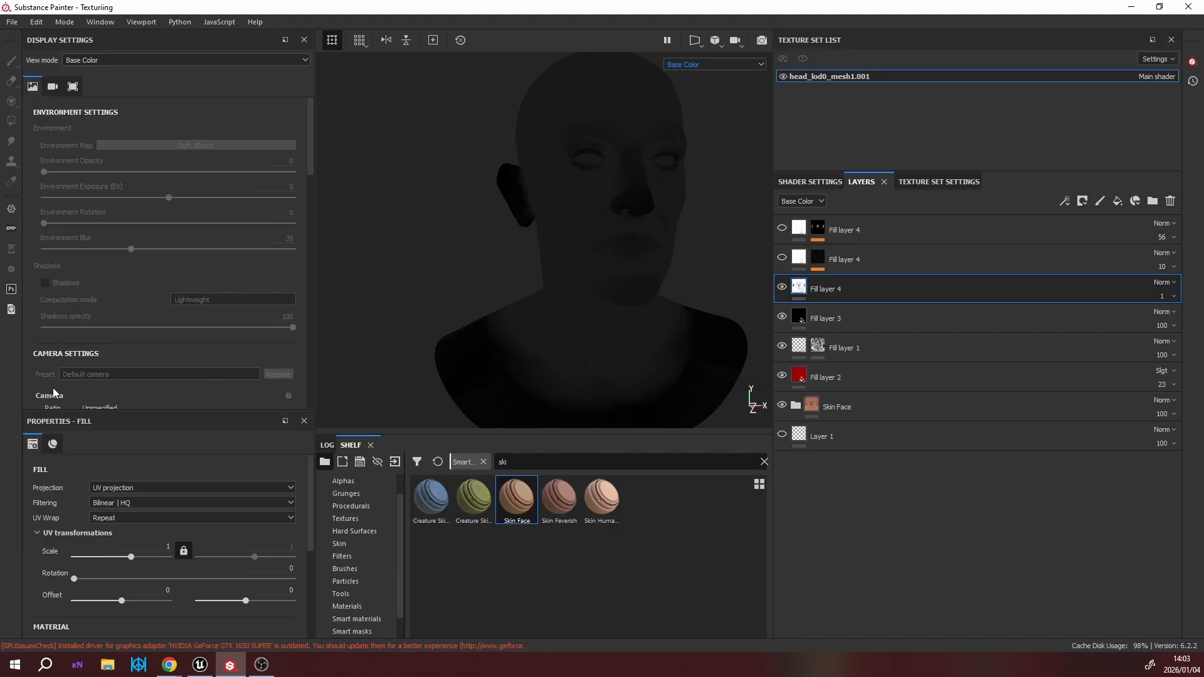
scroll(53, 387, "down", 5)
scroll(126, 519, "down", 1)
scroll(126, 520, "down", 3)
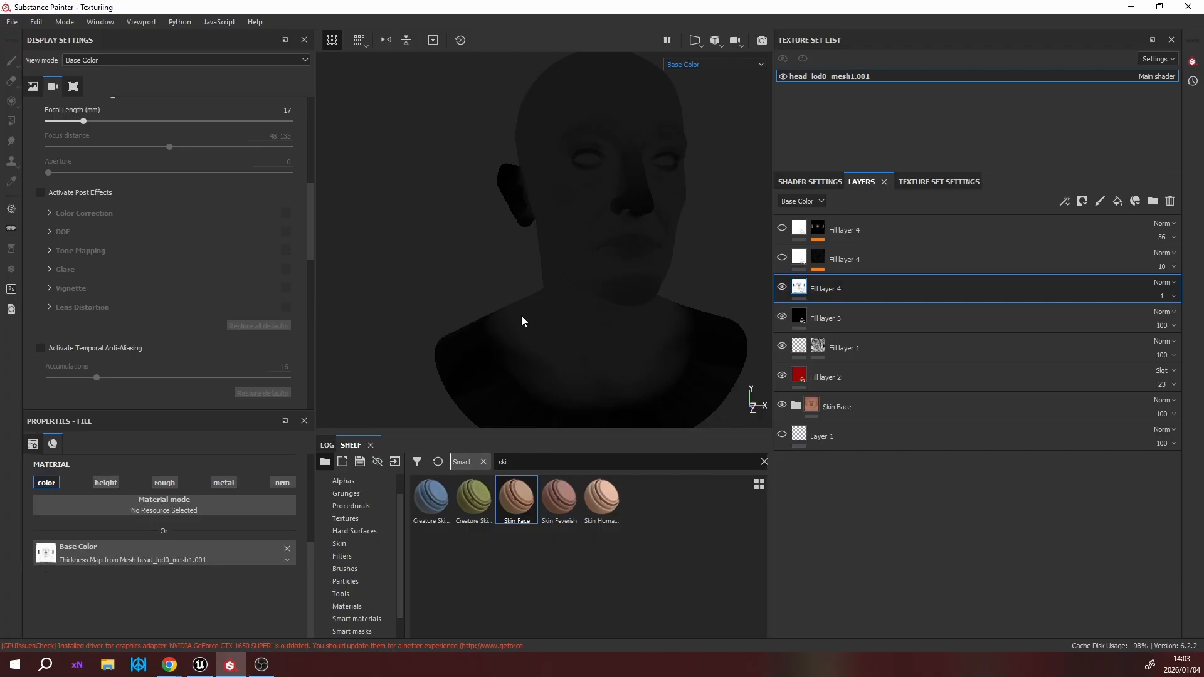
middle_click_drag(570, 196, 590, 249)
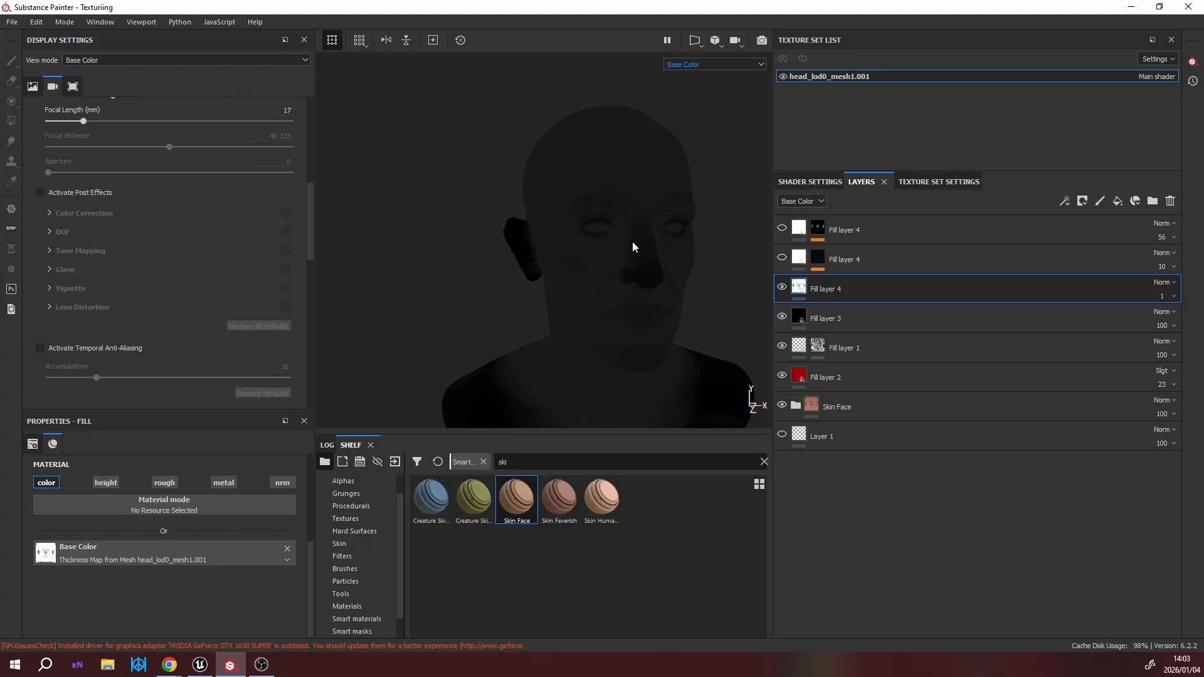
Show the middle Fill layer 4 with 10 opacity and examine its effect on the base colour from different angles.
left_click(781, 257)
left_click_drag(612, 263, 672, 280, "alt")
left_click_drag(556, 274, 533, 287, "alt")
left_click_drag(518, 209, 575, 219, "alt")
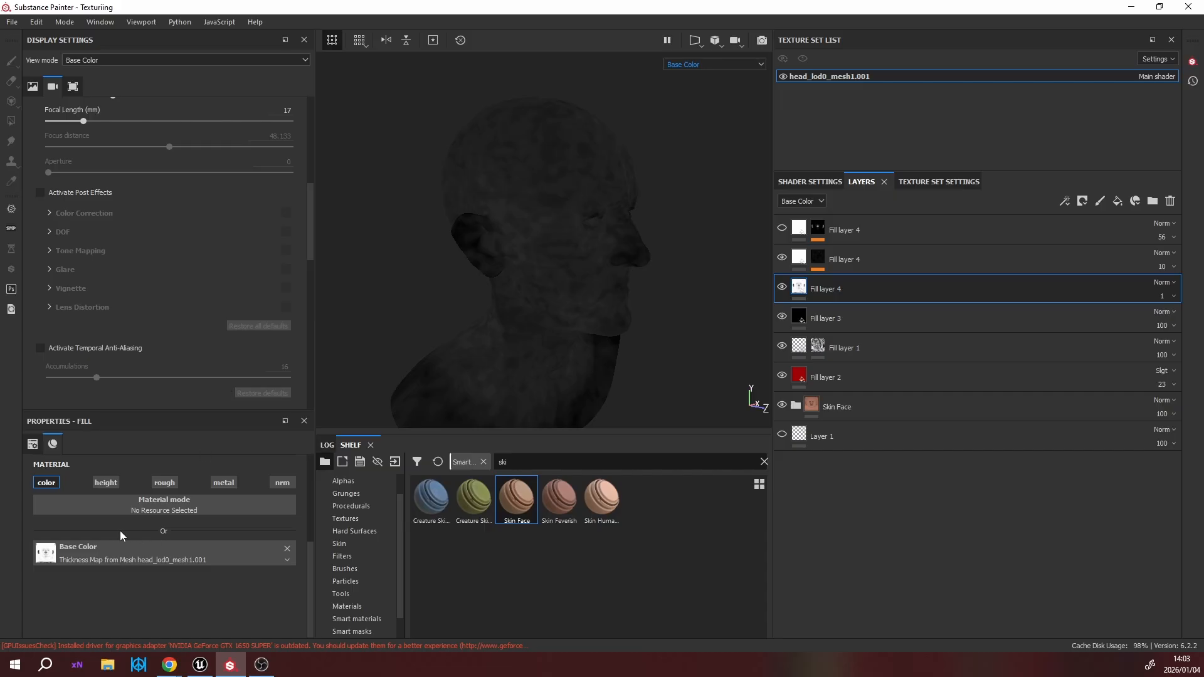
Select the mask of the Fill layer 4 with 10 opacity and open the choice of alphas for its paint brush.
left_click(817, 262)
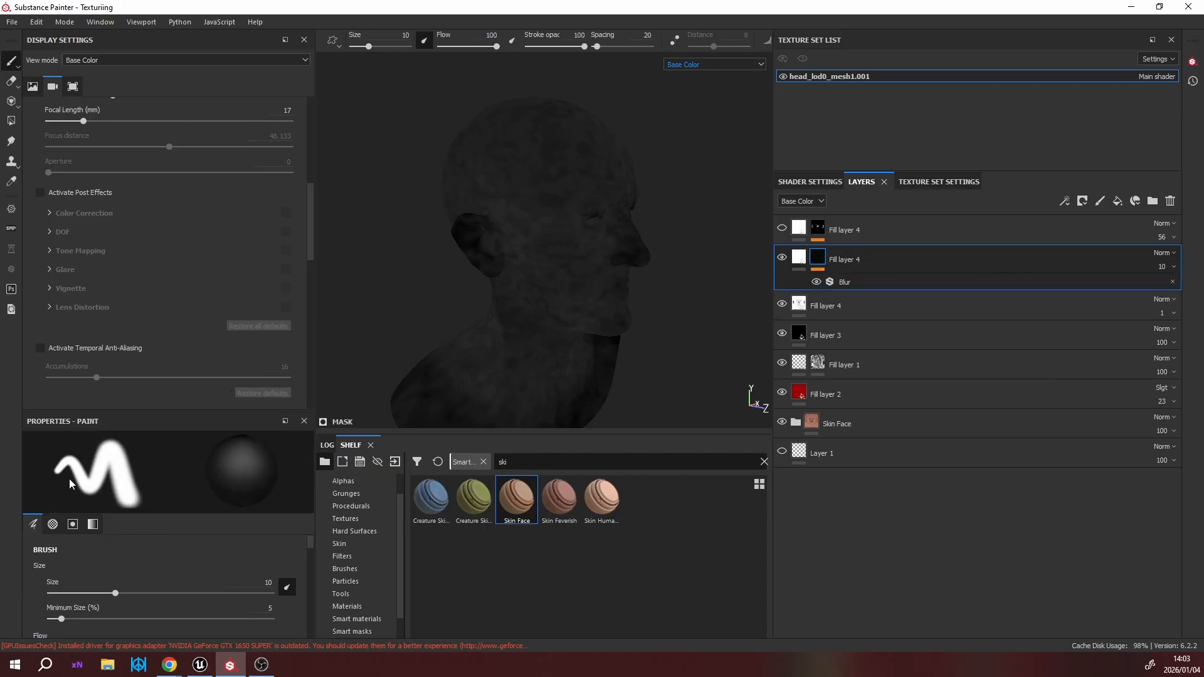
left_click(69, 480)
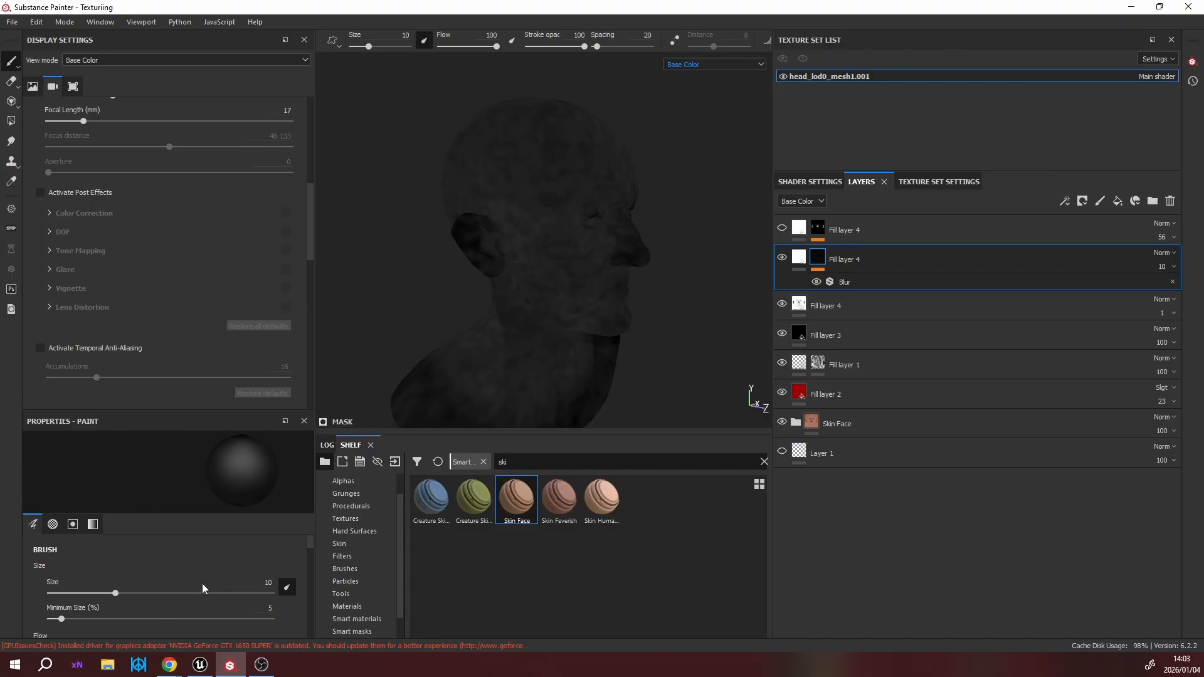
scroll(202, 583, "down", 1)
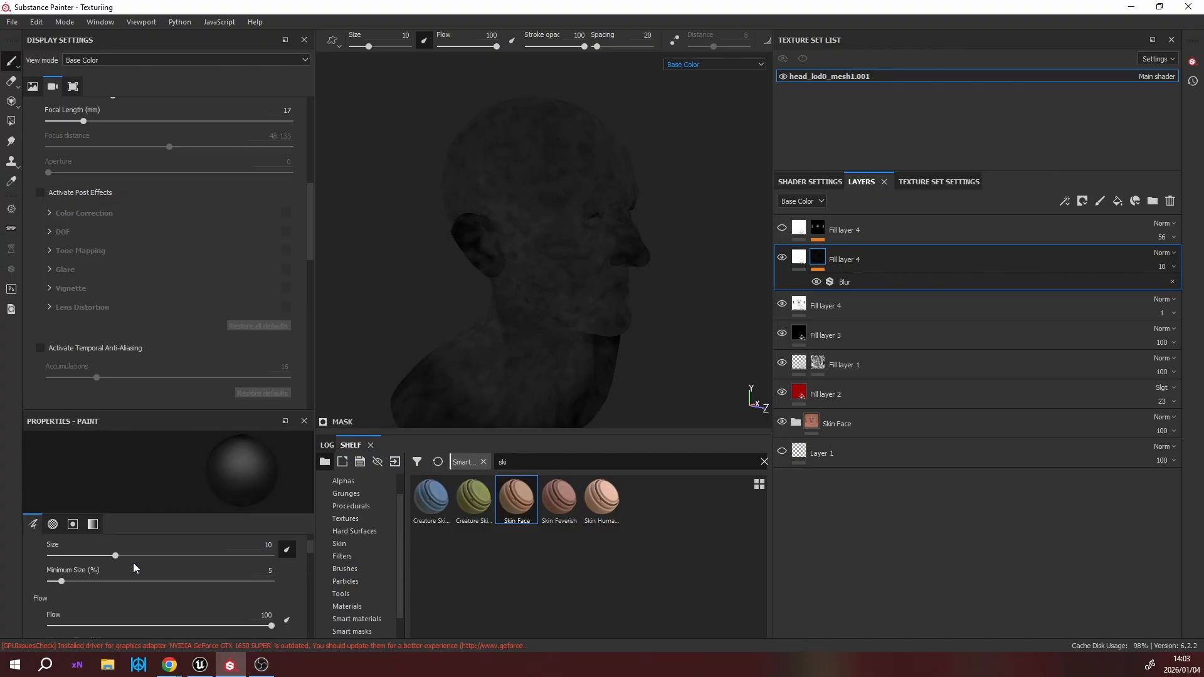
scroll(133, 562, "down", 5)
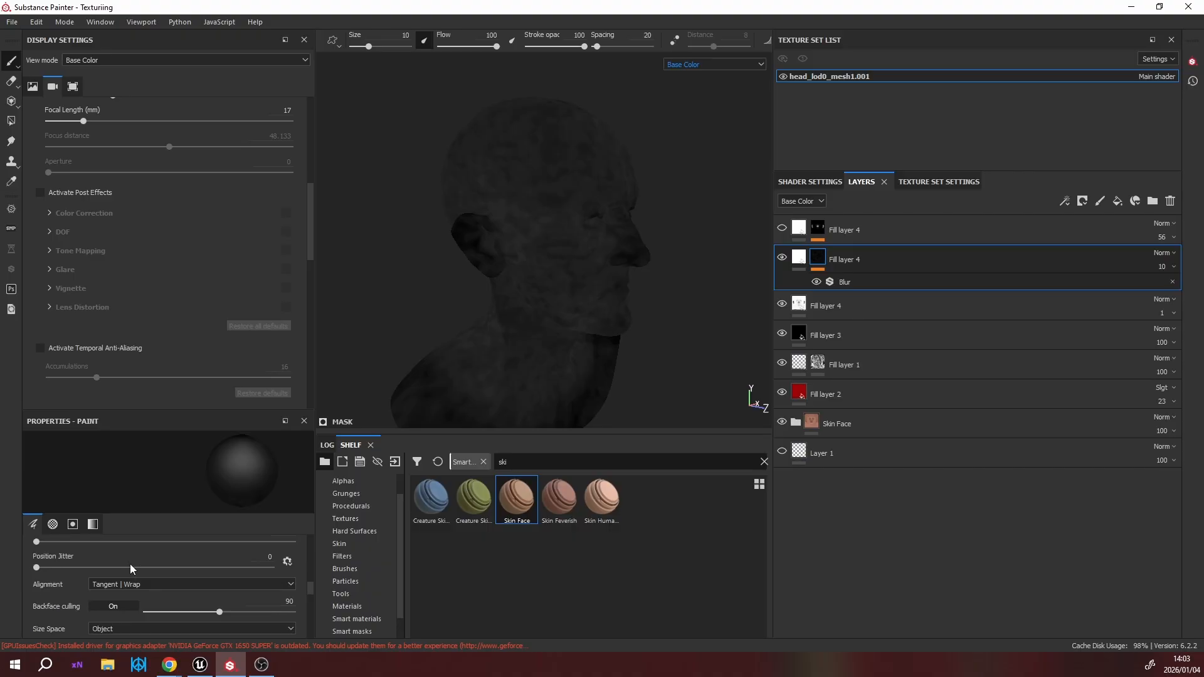
scroll(133, 569, "down", 2)
left_click(93, 564)
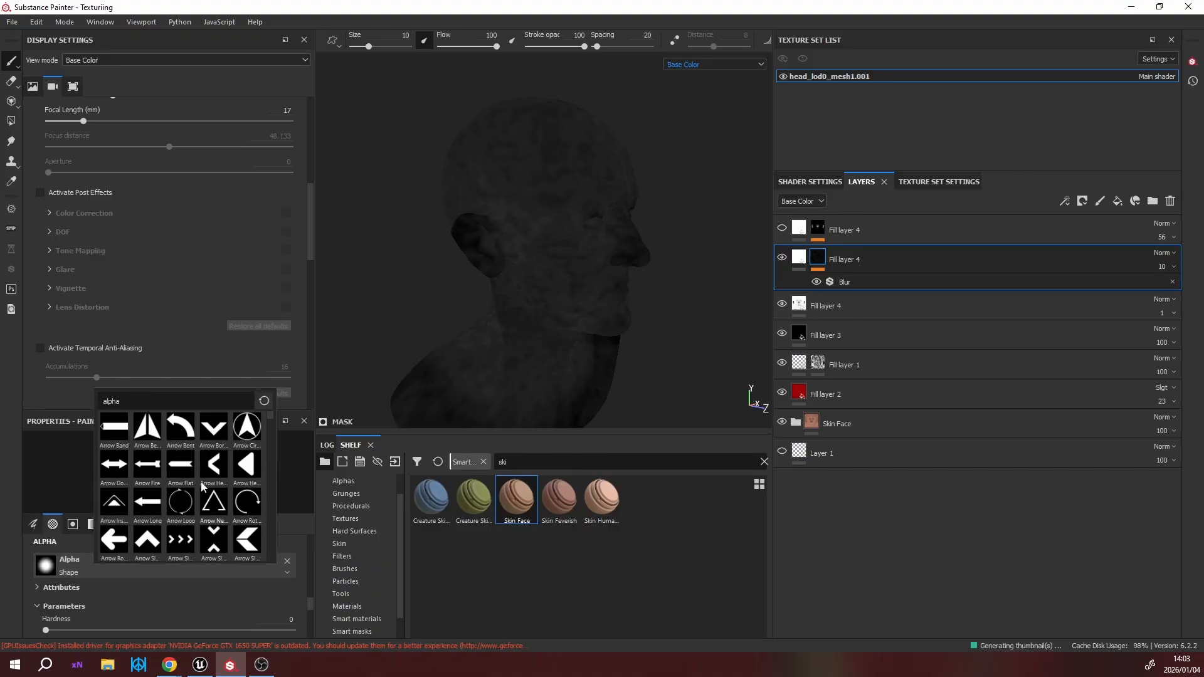
Search the brush alphas for "gru", and replace that search with "kyl".
type("gr")
mouse_move(190, 477)
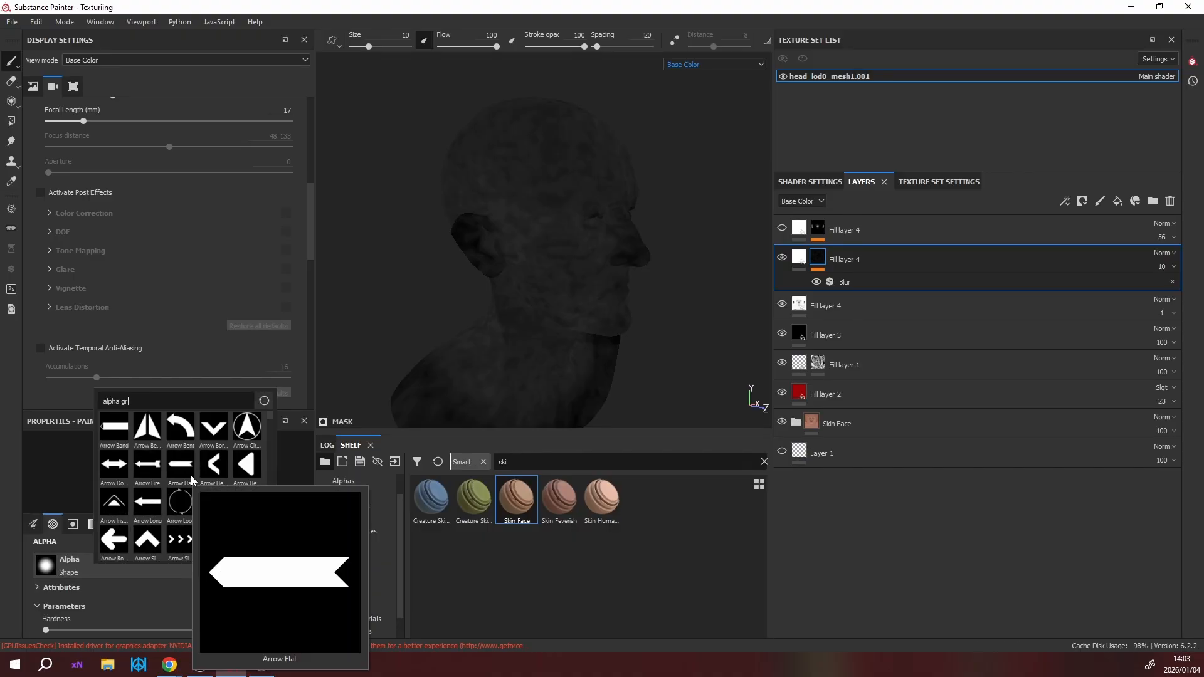
type("u")
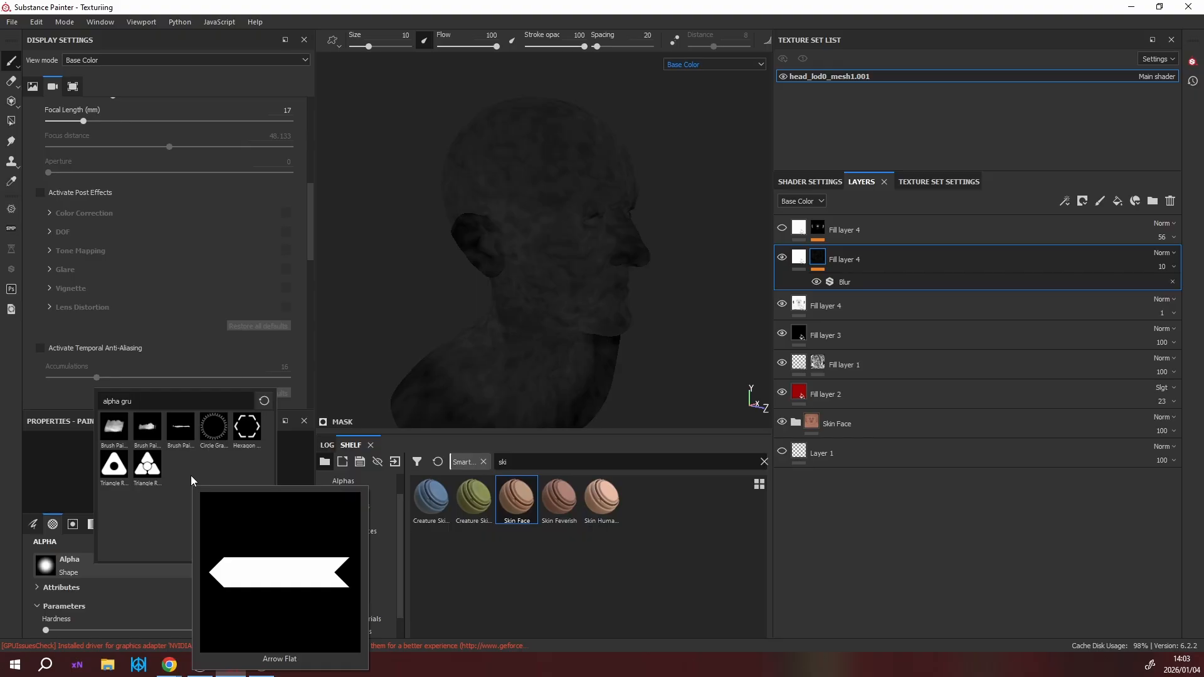
key("BackSpace")
key("BackSpace")
key("BackSpace")
key("BackSpace")
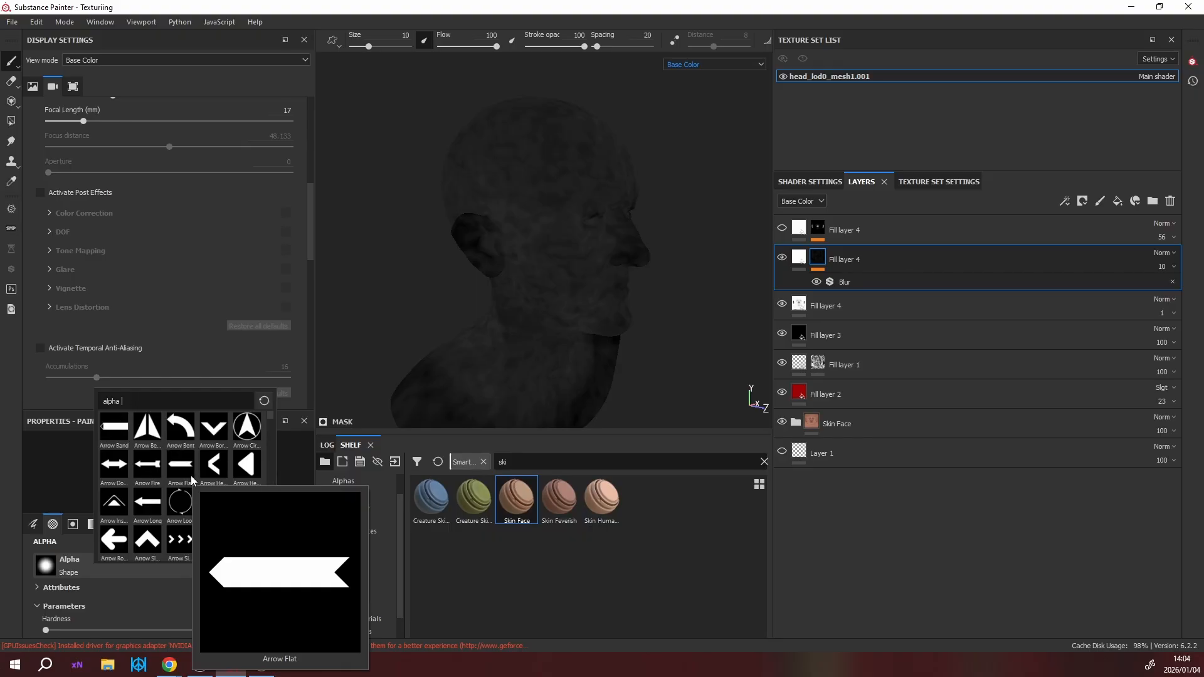
type("kyl")
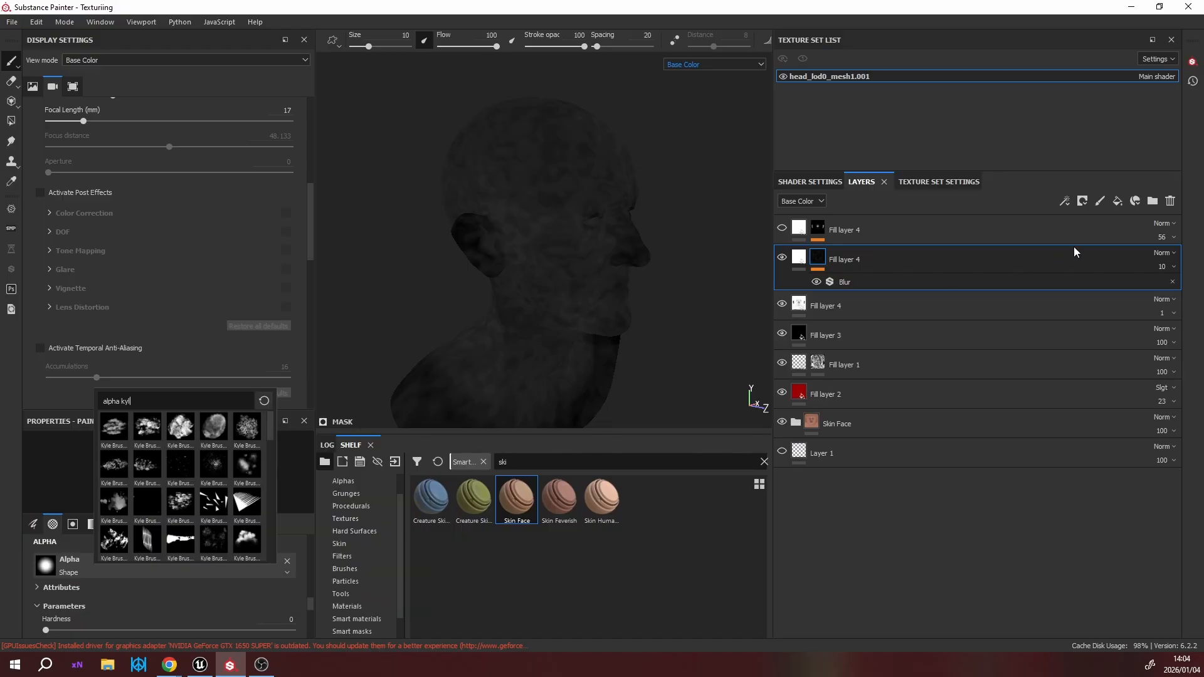
Select the Blur filter on the mask of the Fill layer 4 with 10 opacity, and compare the head with the filter hidden and shown.
left_click(856, 283)
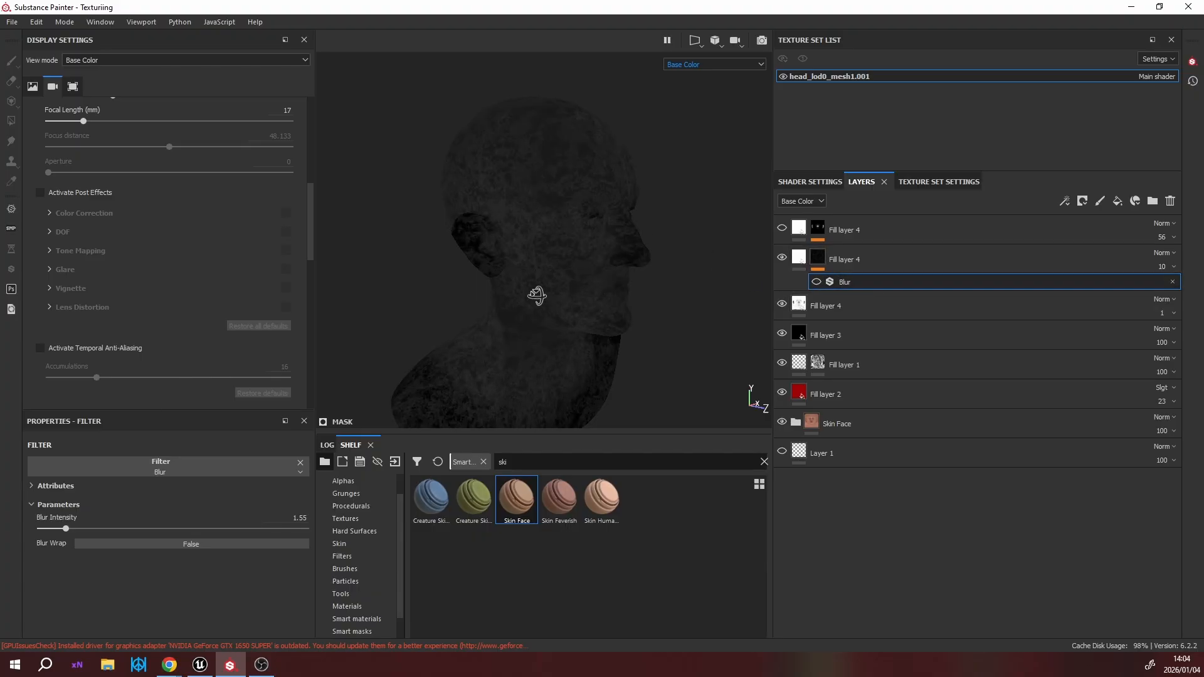
left_click_drag(538, 287, 715, 303, "alt")
left_click(817, 283)
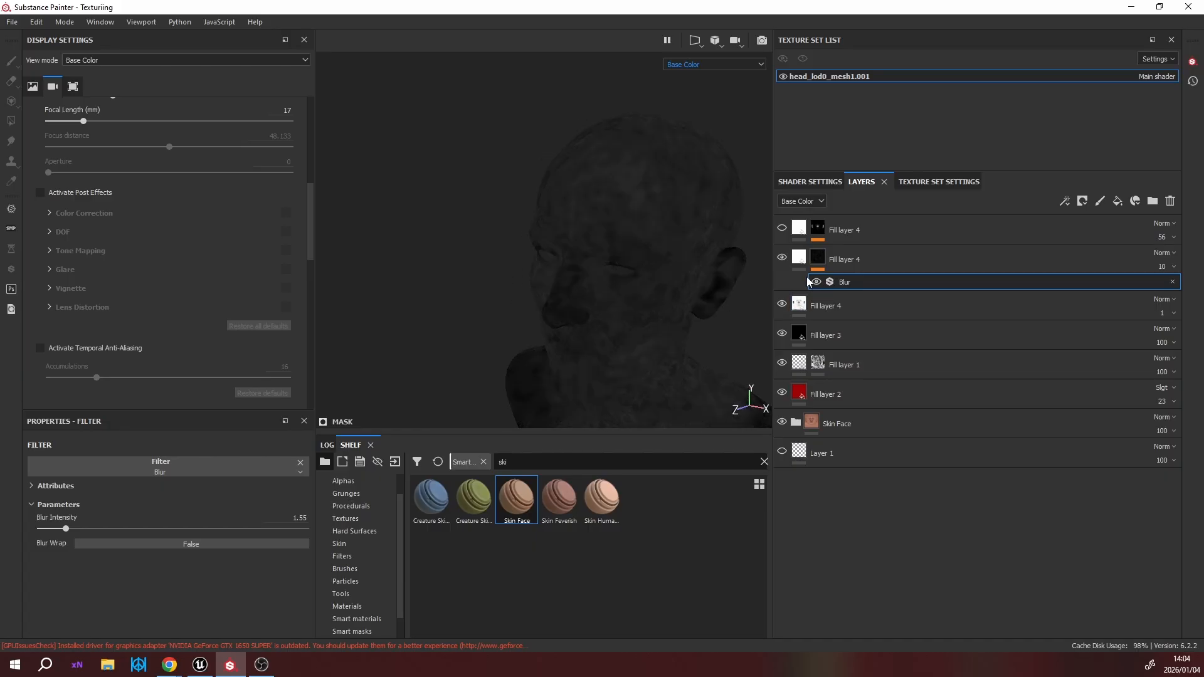
mouse_move(574, 278)
left_mouse_down("alt")
mouse_move(483, 261)
mouse_move(609, 298)
mouse_move(505, 264)
mouse_move(570, 283)
left_mouse_up("alt")
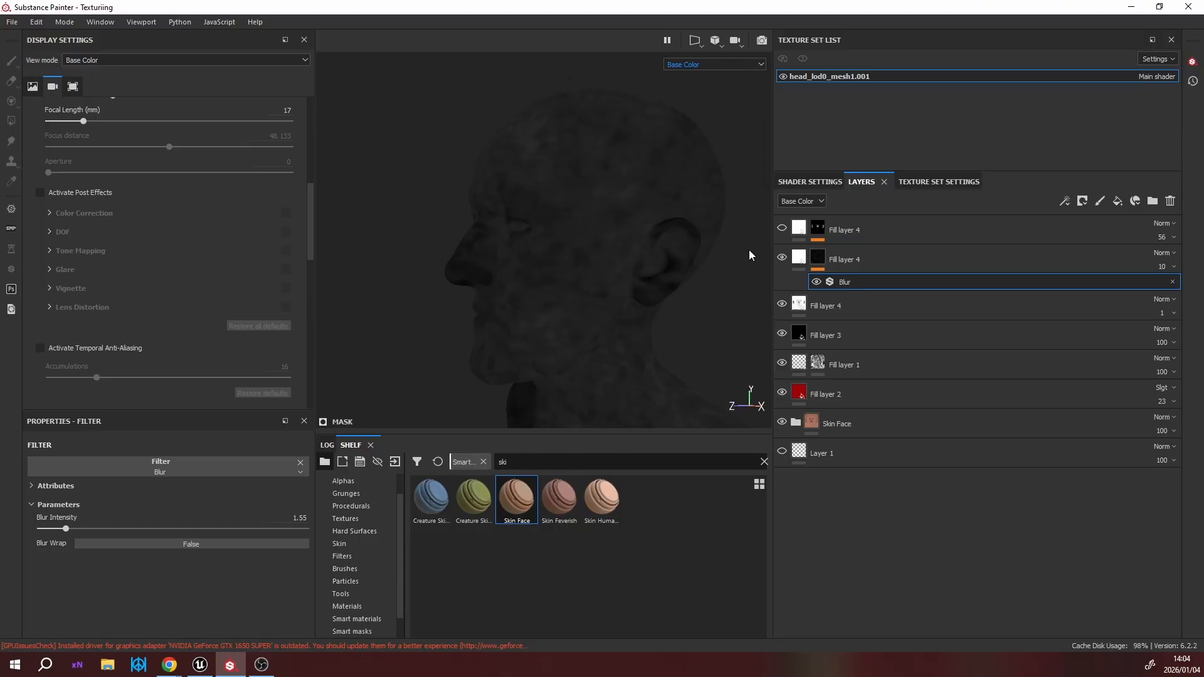
Show the top Fill layer 4 with 56 opacity and examine its mask effect on the nose, ears and lips from different angles.
left_click(782, 228)
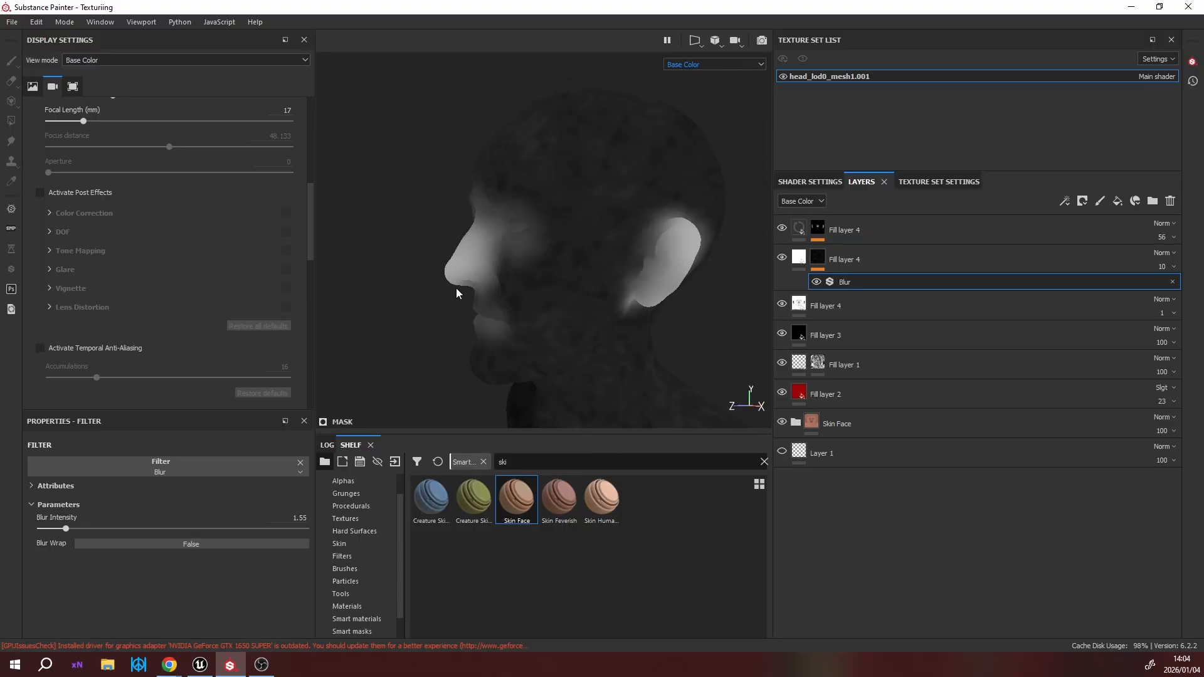
left_click_drag(456, 288, 490, 293, "alt")
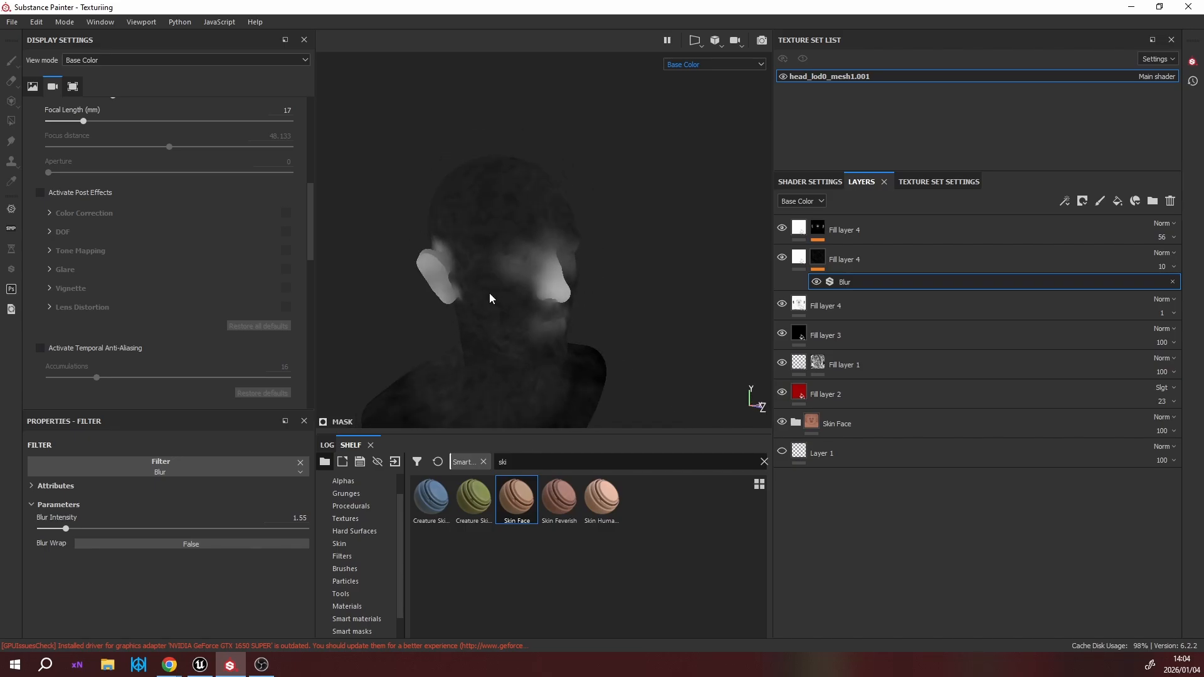
scroll(489, 294, "up", 4)
middle_click_drag(491, 297, 504, 279, "alt")
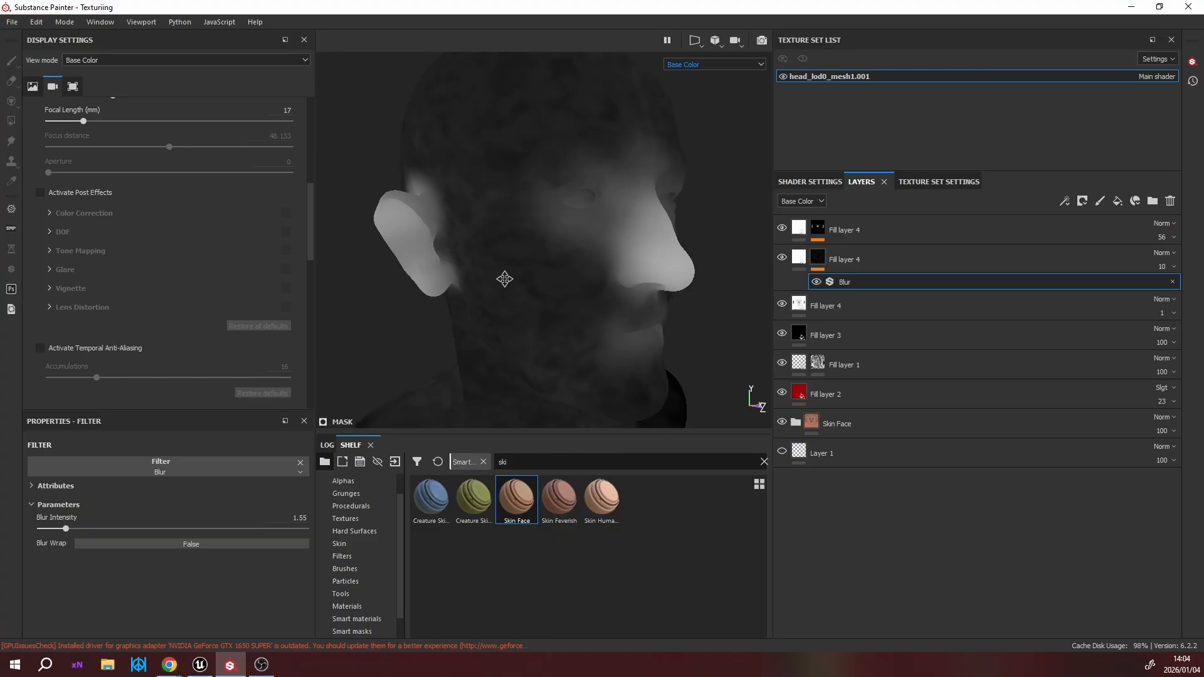
left_click_drag(416, 268, 671, 285, "alt")
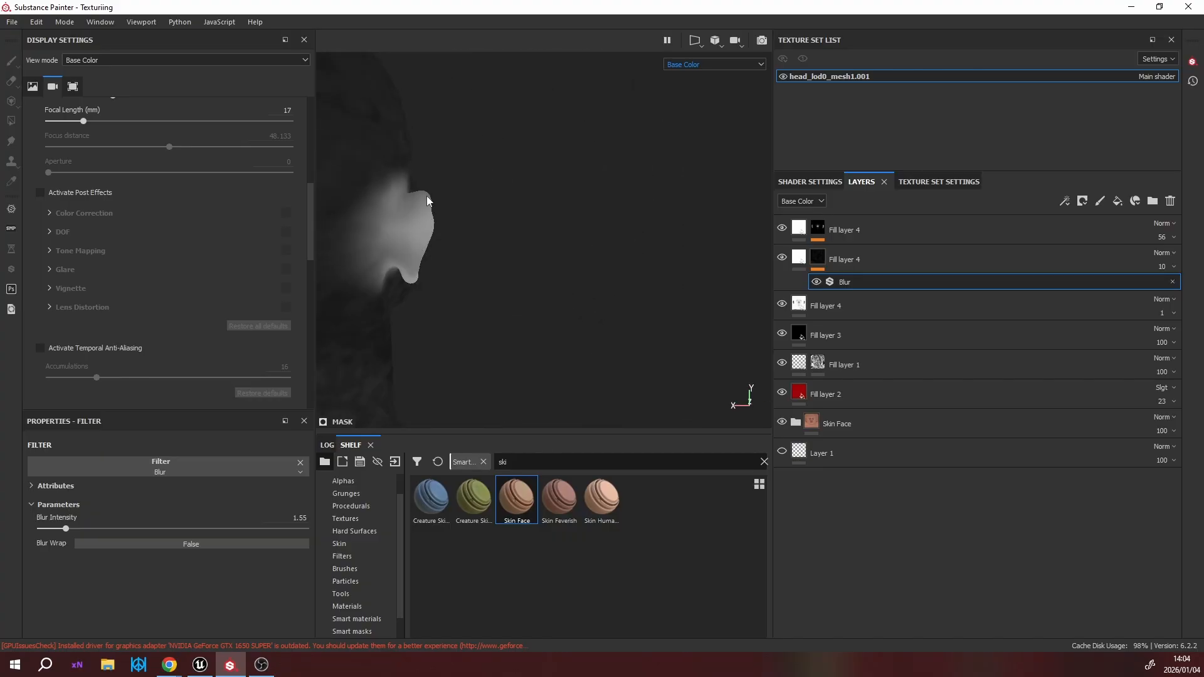
left_click_drag(537, 255, 309, 242, "alt")
left_click_drag(420, 227, 669, 195, "alt")
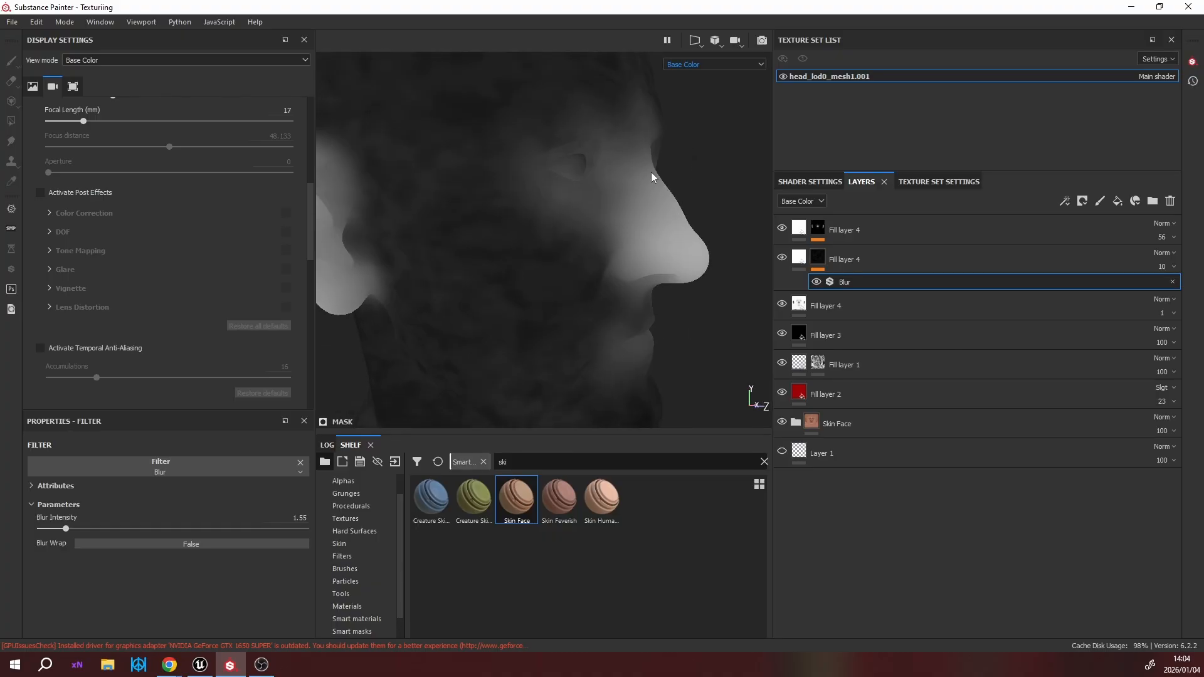
left_click_drag(584, 277, 650, 261, "alt")
left_click_drag(481, 221, 567, 258, "alt")
middle_click_drag(567, 257, 591, 278, "alt")
right_click_drag(591, 278, 537, 273, "alt")
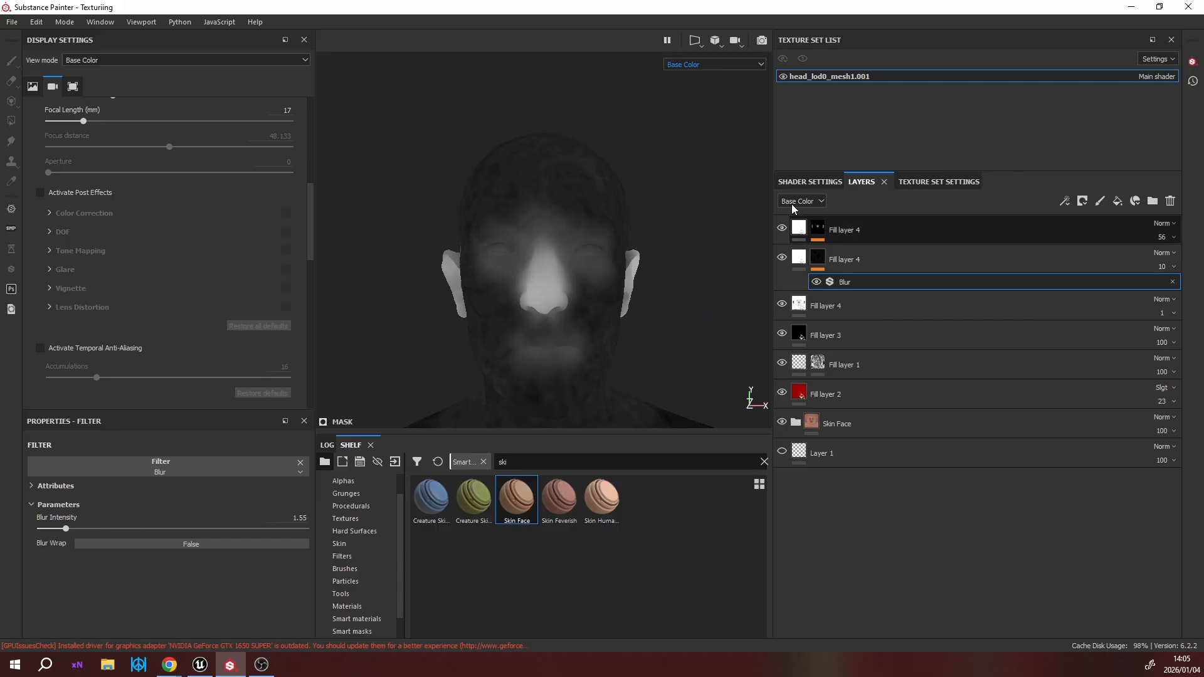
Expand the Skin Face folder, check the base colour map assigned to its Base Skin layer, and collapse the folder.
left_click(795, 424)
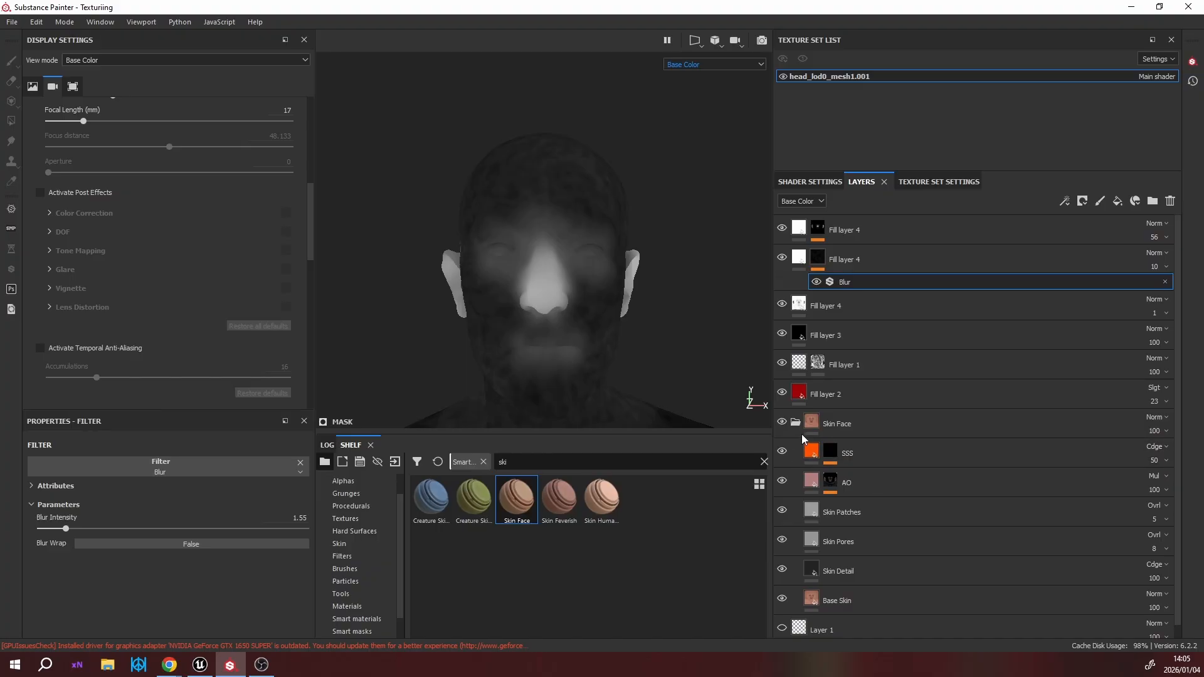
left_click(795, 425)
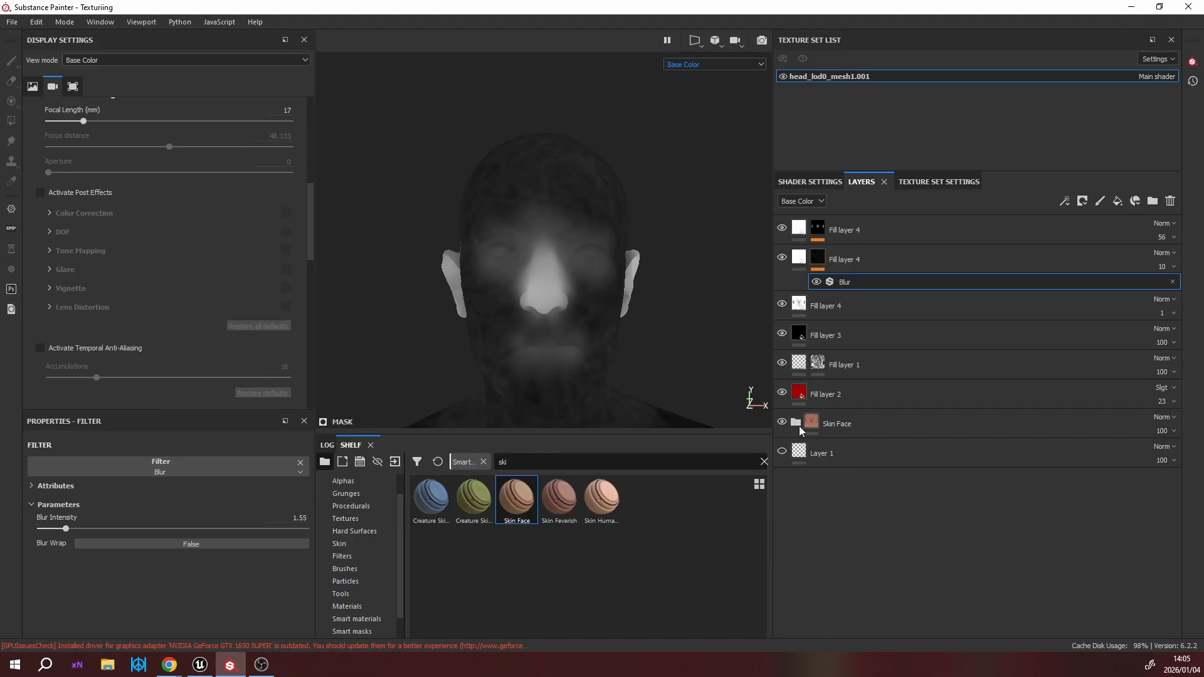
left_click(795, 425)
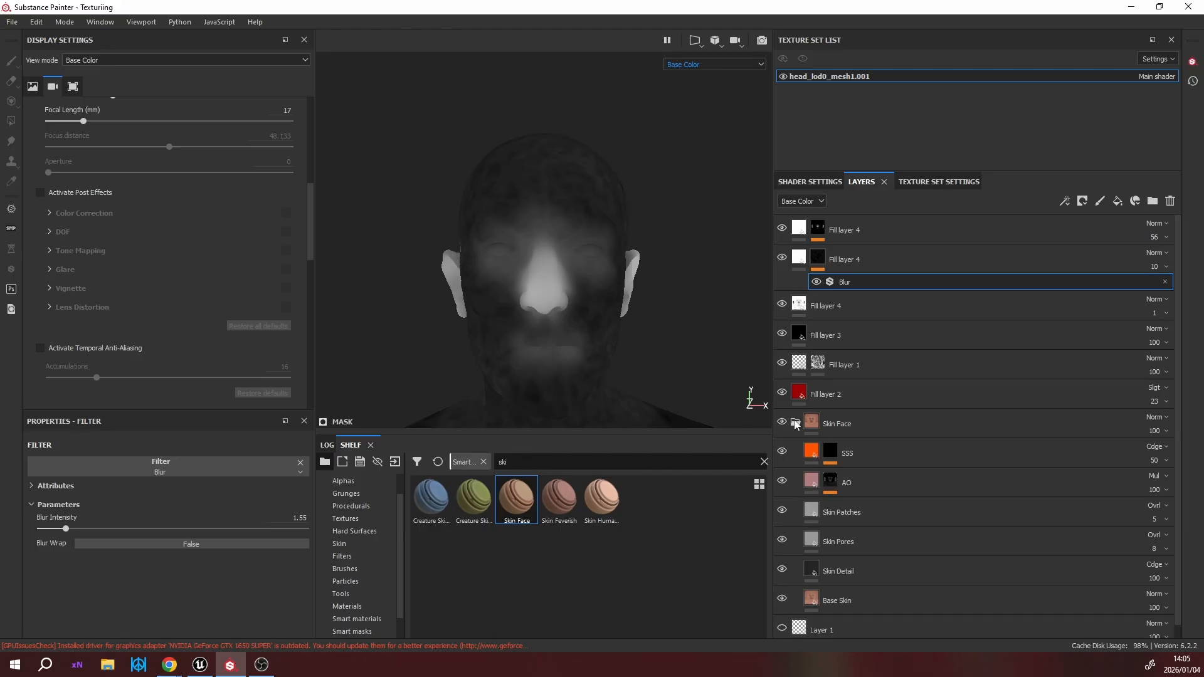
left_click(809, 604)
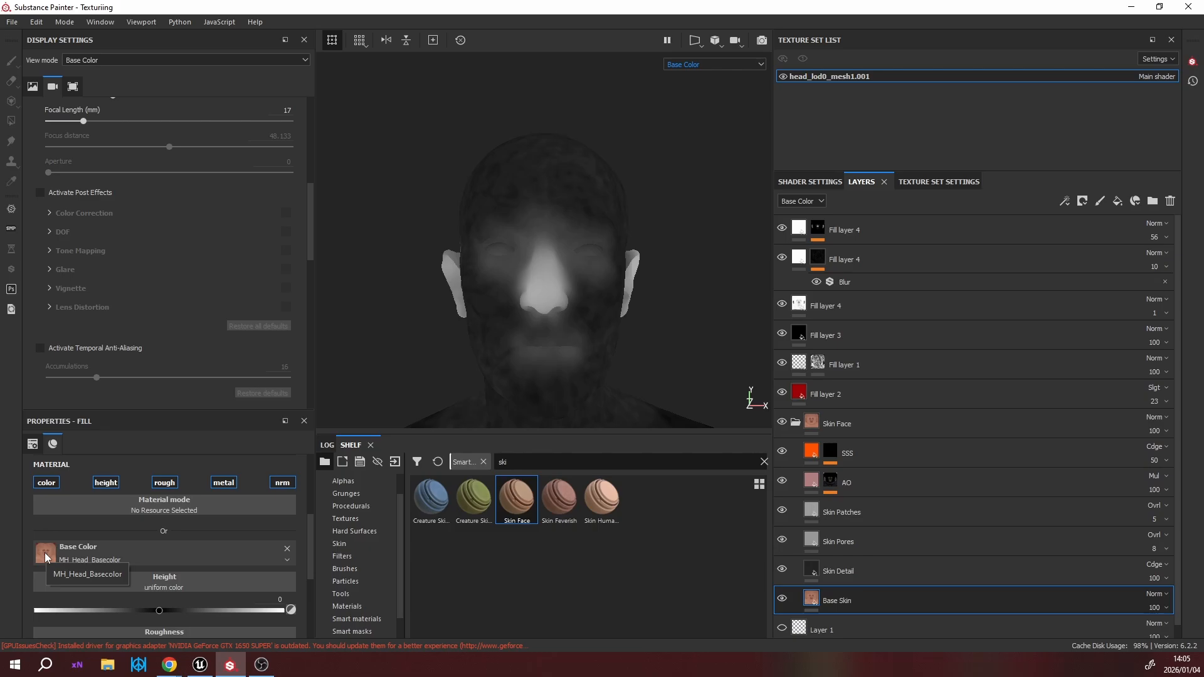
left_click(795, 424)
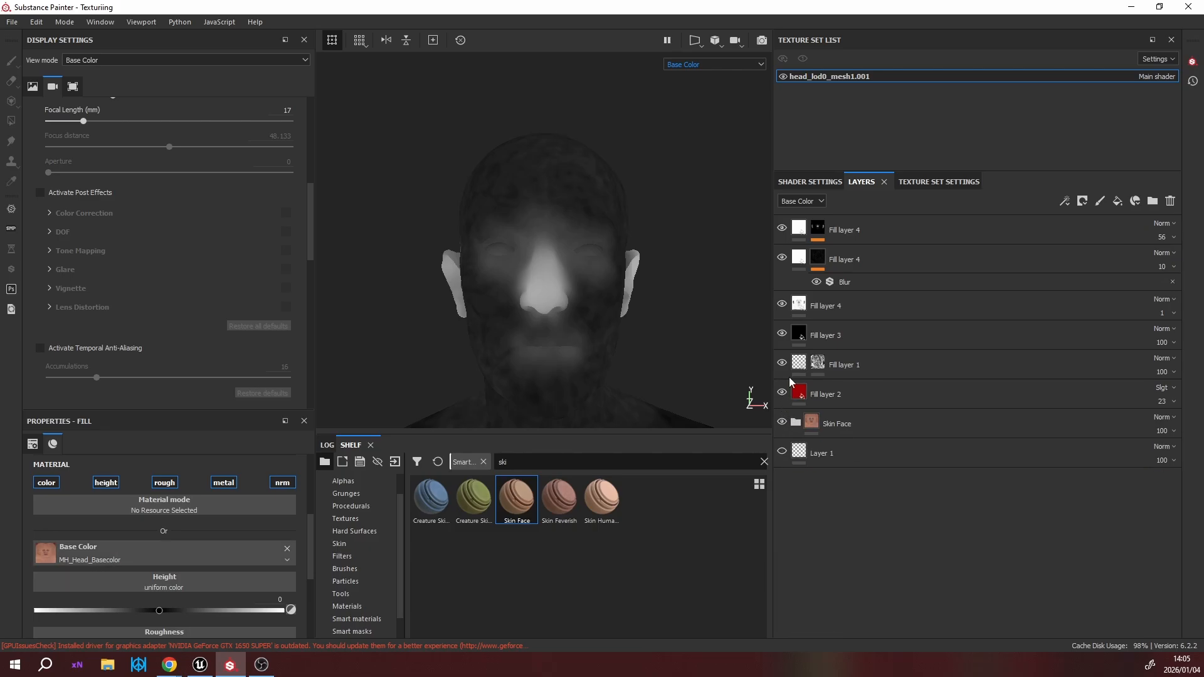
Hide all three Fill layer 4 layers, Fill layer 3 and Fill layer 1.
left_click(781, 227)
left_click(782, 257)
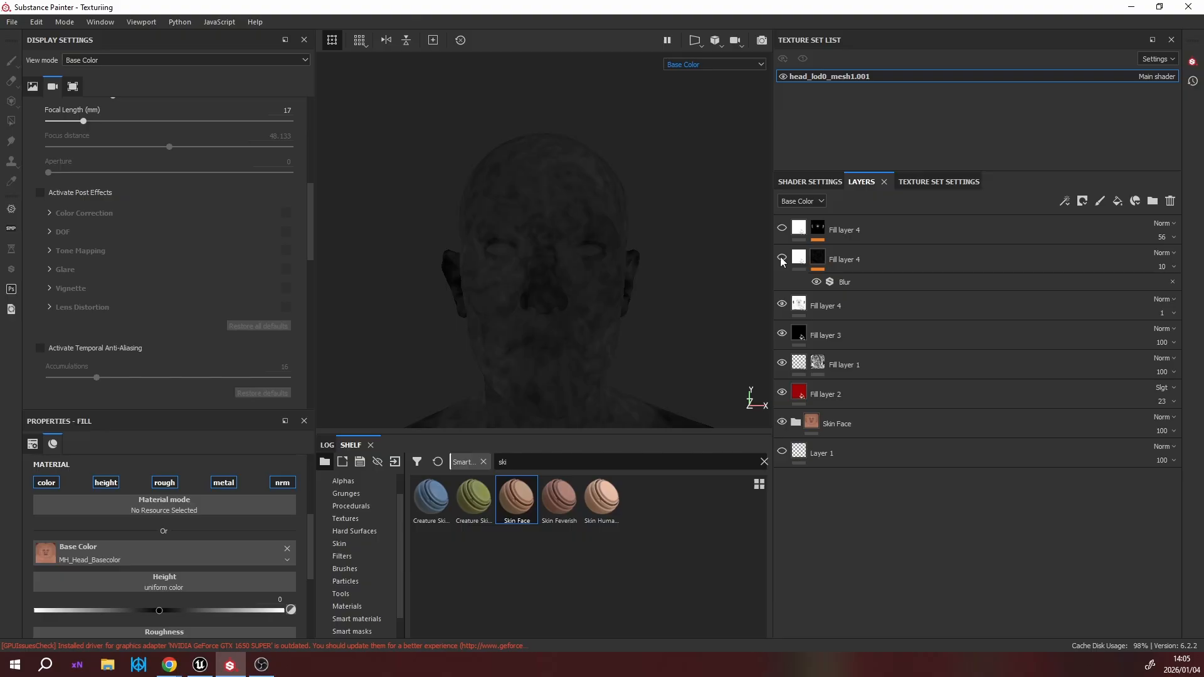
left_click(782, 304)
left_click(782, 333)
left_click(782, 362)
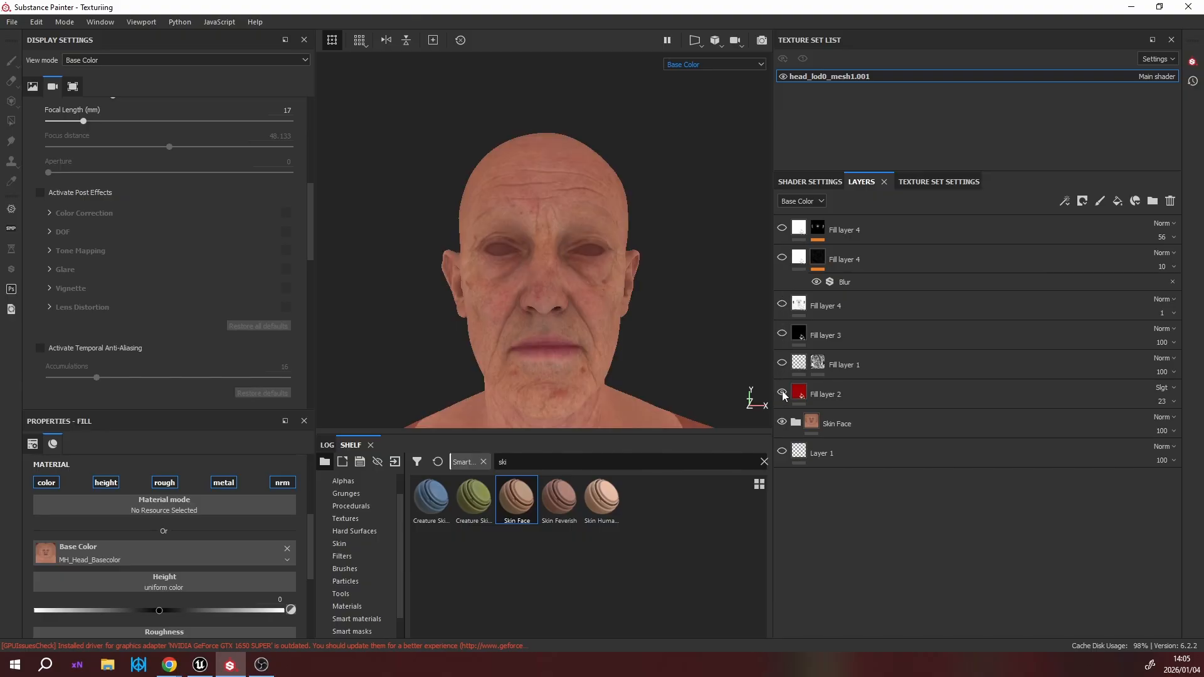
Compare the skin colour with and without Fill layer 2, and examine the head from different angles.
left_click(782, 394)
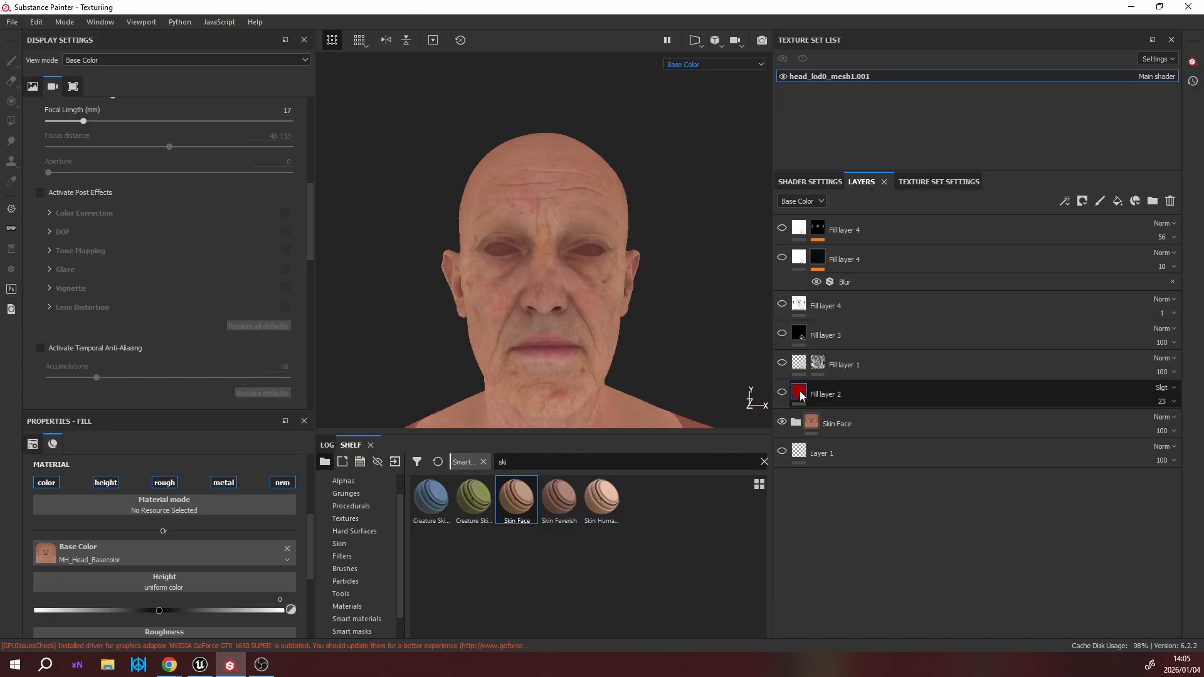
left_click(783, 394)
left_click(784, 393)
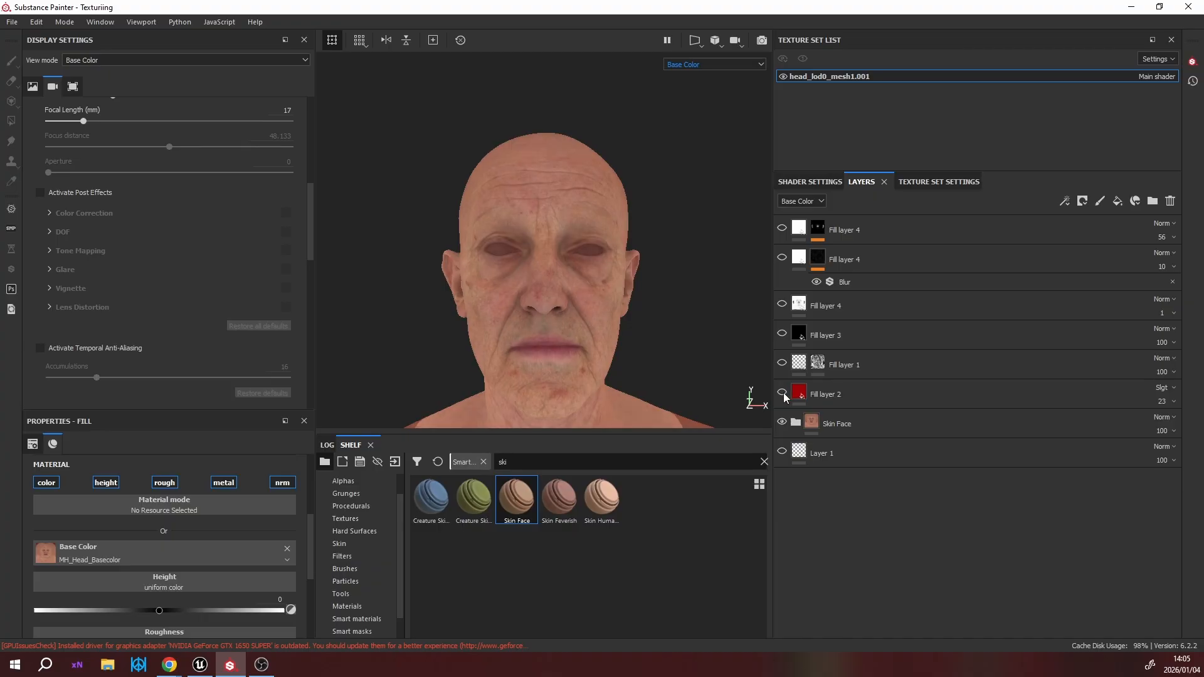
left_click(783, 393)
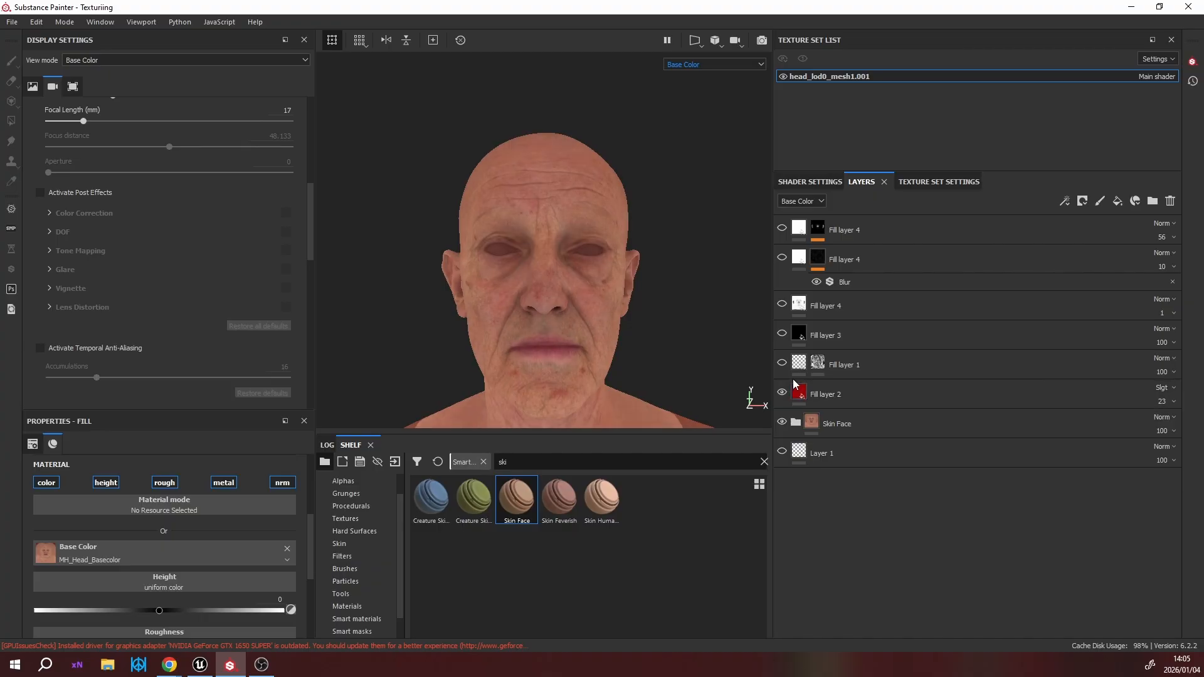
left_click(782, 393)
left_click(783, 393)
left_click_drag(586, 288, 710, 280, "alt")
left_click_drag(509, 295, 471, 258, "alt")
middle_click_drag(567, 256, 548, 252, "alt")
left_click_drag(629, 216, 561, 213, "alt")
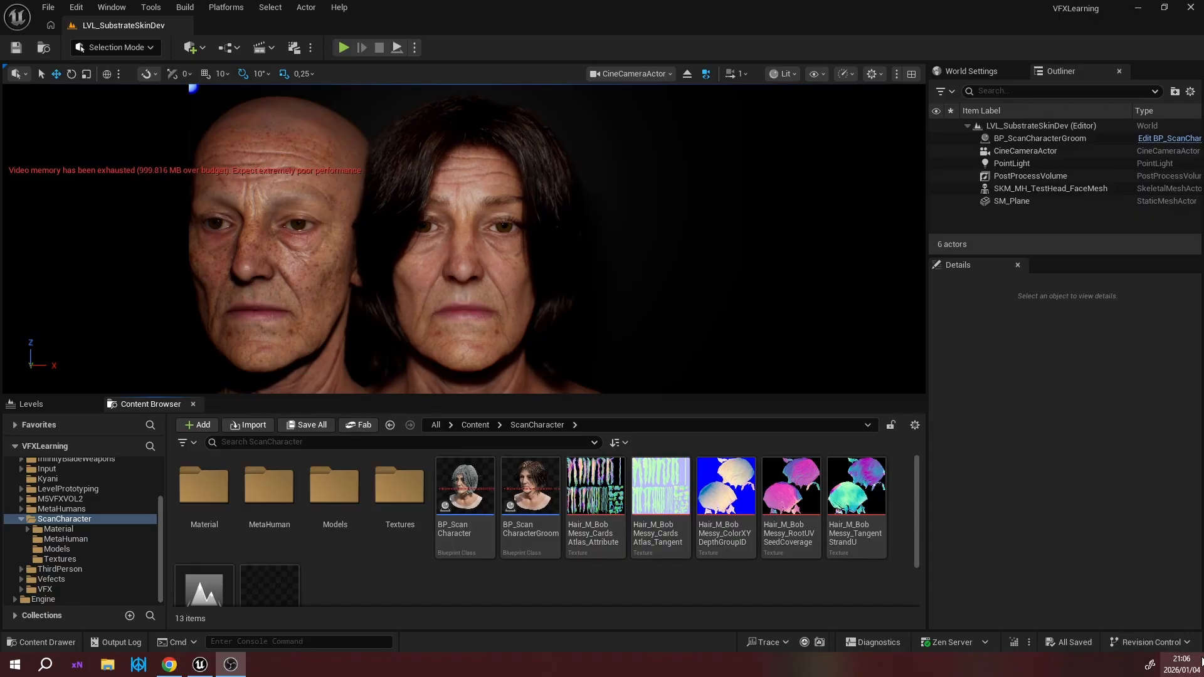
In Unreal Editor, look over the LOD meshes in the ScanCharacter Models folder and open the SM_OldWomanScan static mesh.
double_click(339, 481)
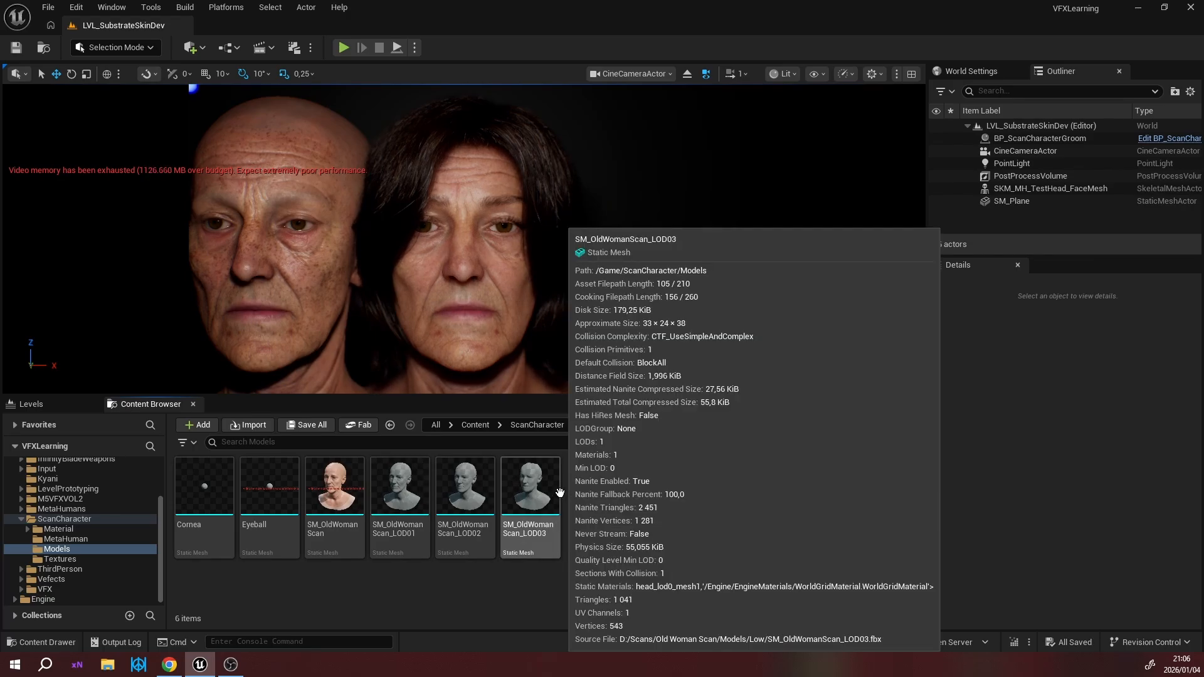
mouse_move(483, 532)
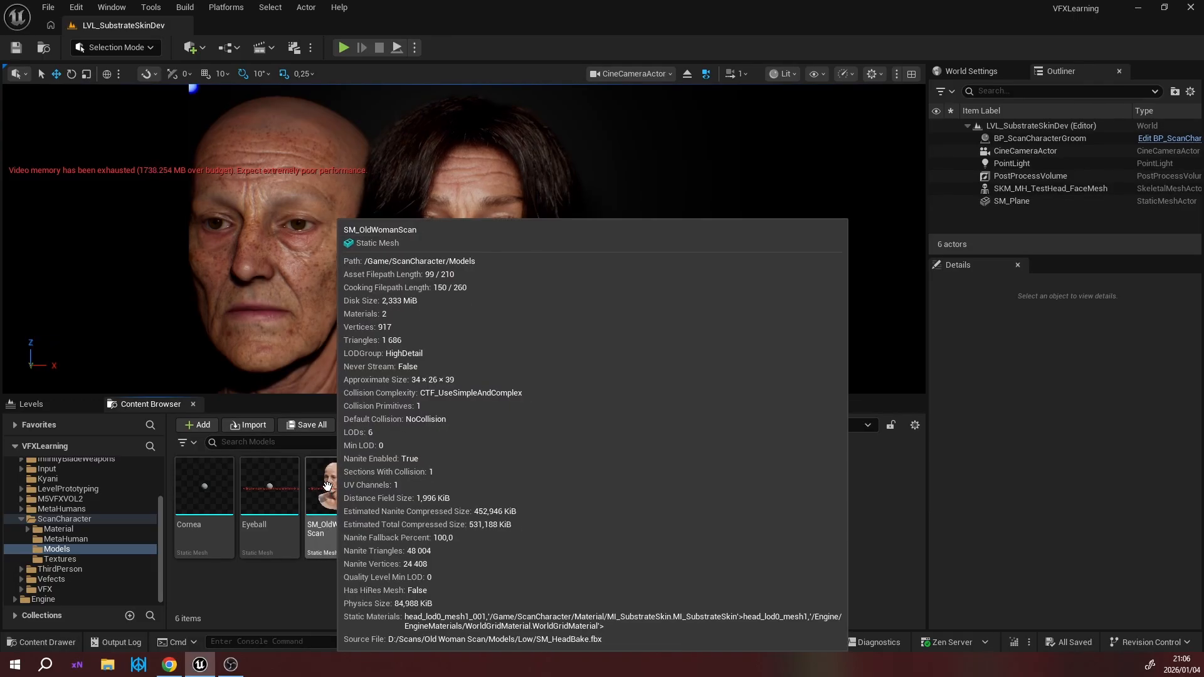
double_click(329, 488)
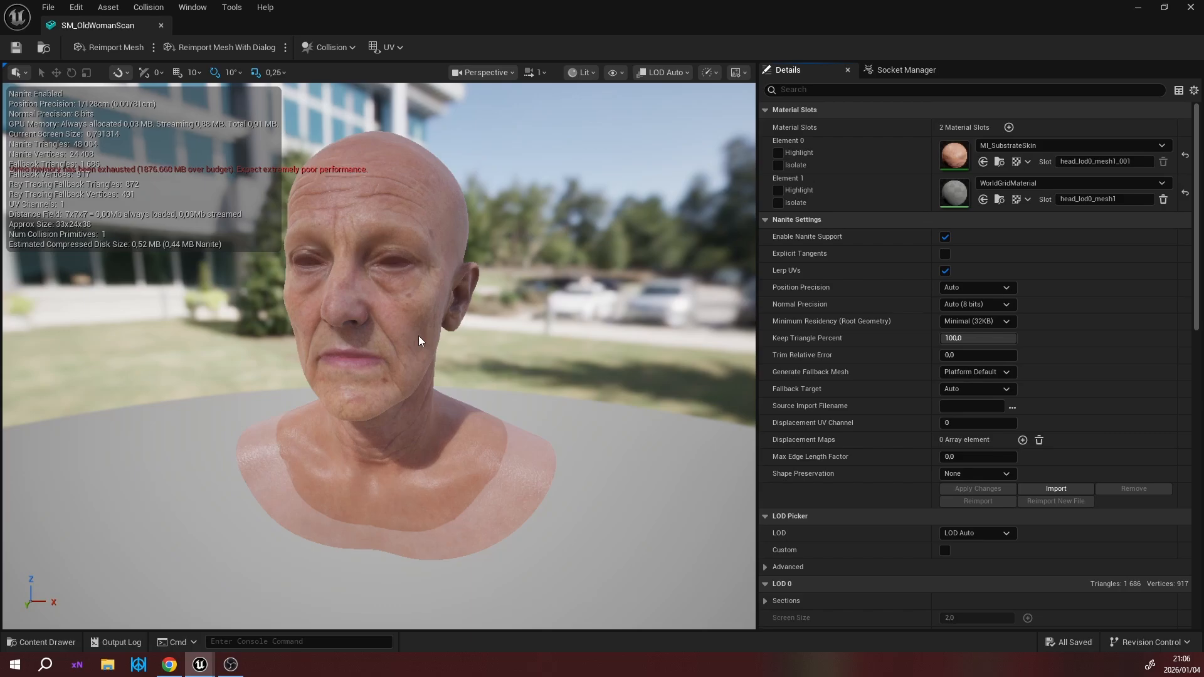
Start reimporting LOD level 1 in the mesh's LOD settings, accept the LOD group reset, and cancel the file selection.
scroll(940, 426, "down", 2)
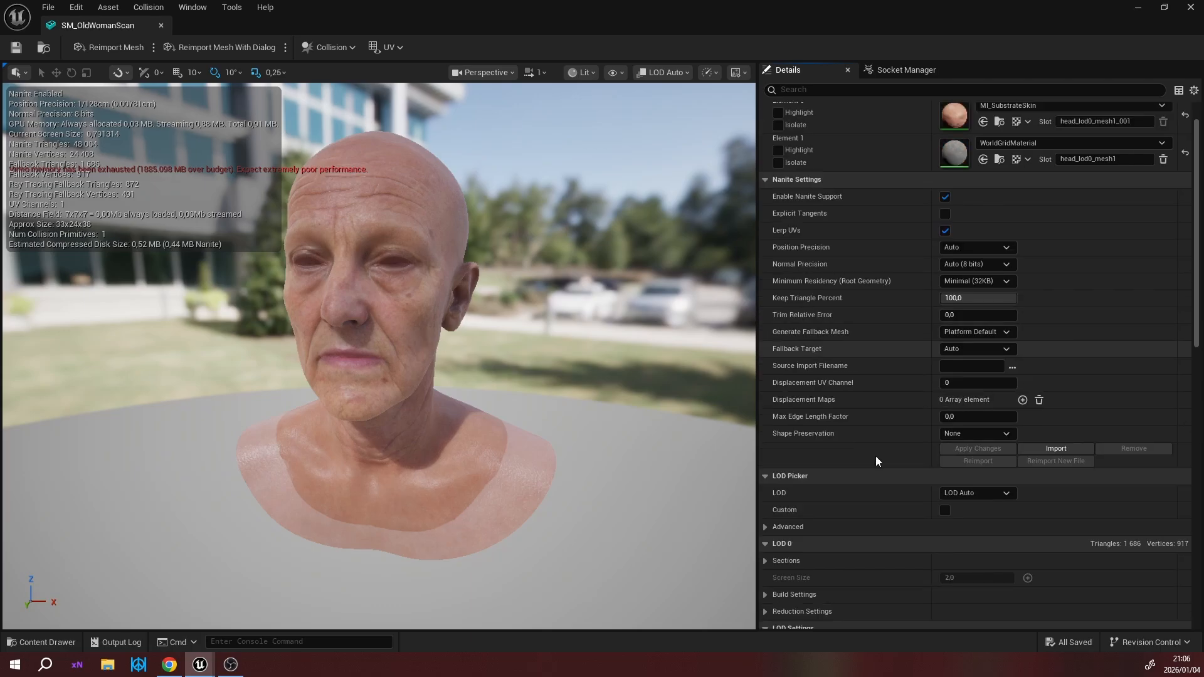
scroll(840, 446, "down", 3)
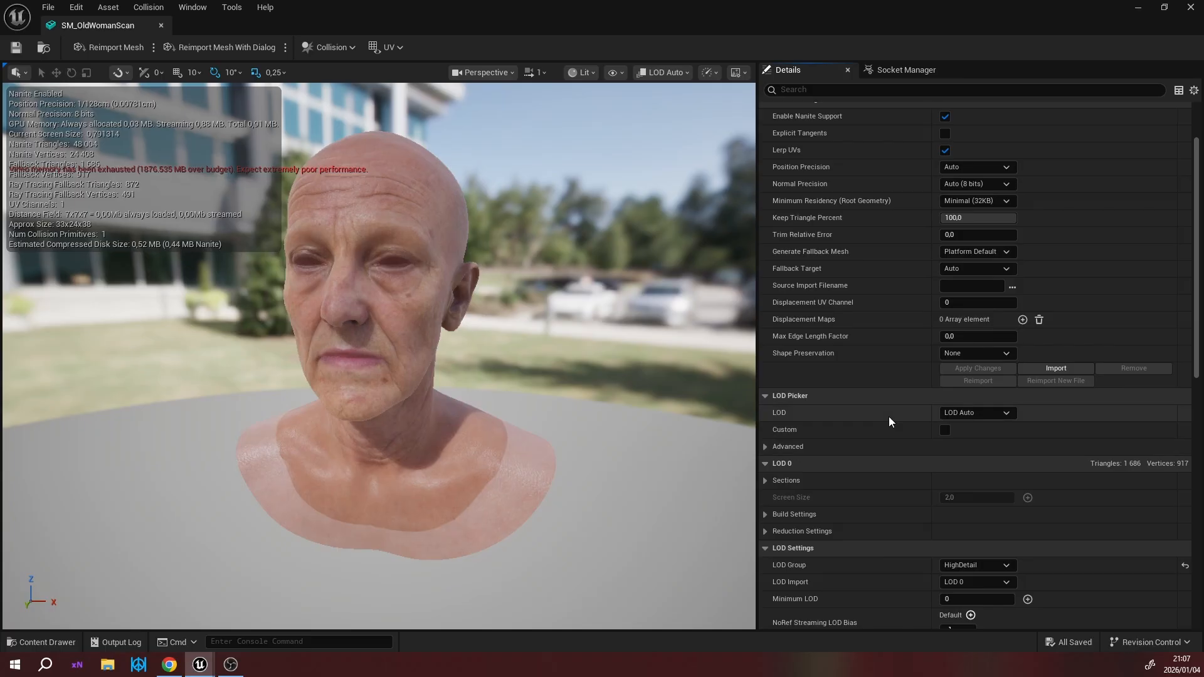
scroll(840, 424, "down", 3)
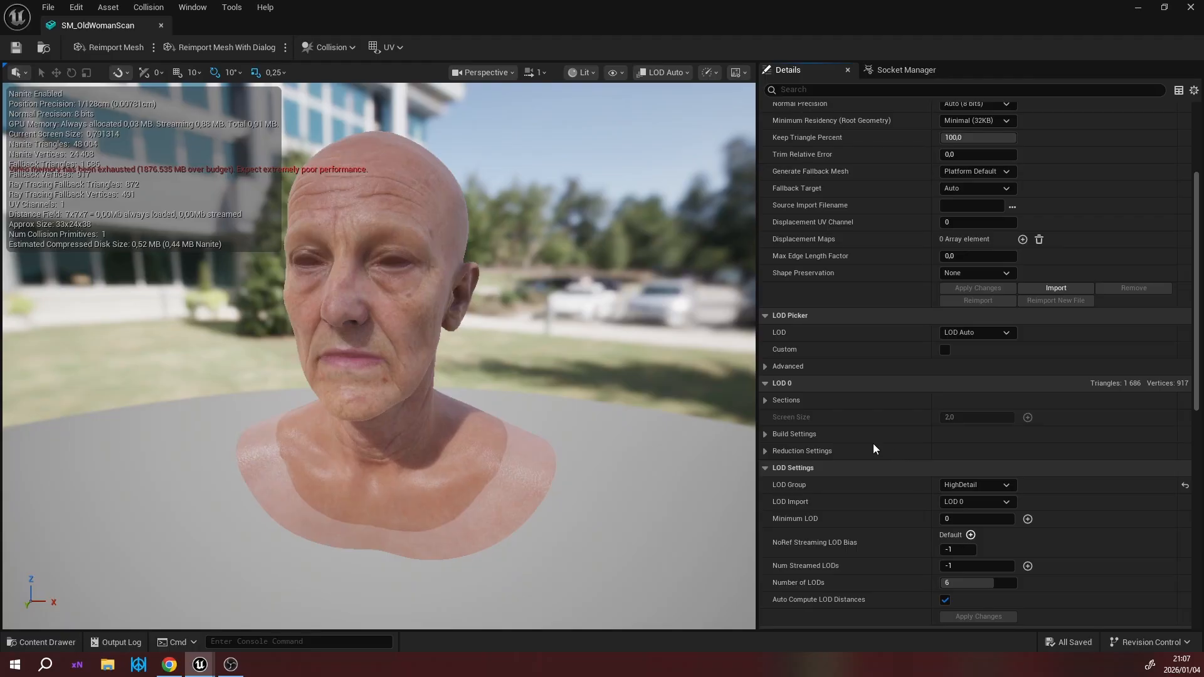
mouse_move(464, 7)
left_mouse_down()
mouse_move(589, 95)
mouse_move(455, 38)
mouse_move(454, 1)
left_mouse_up()
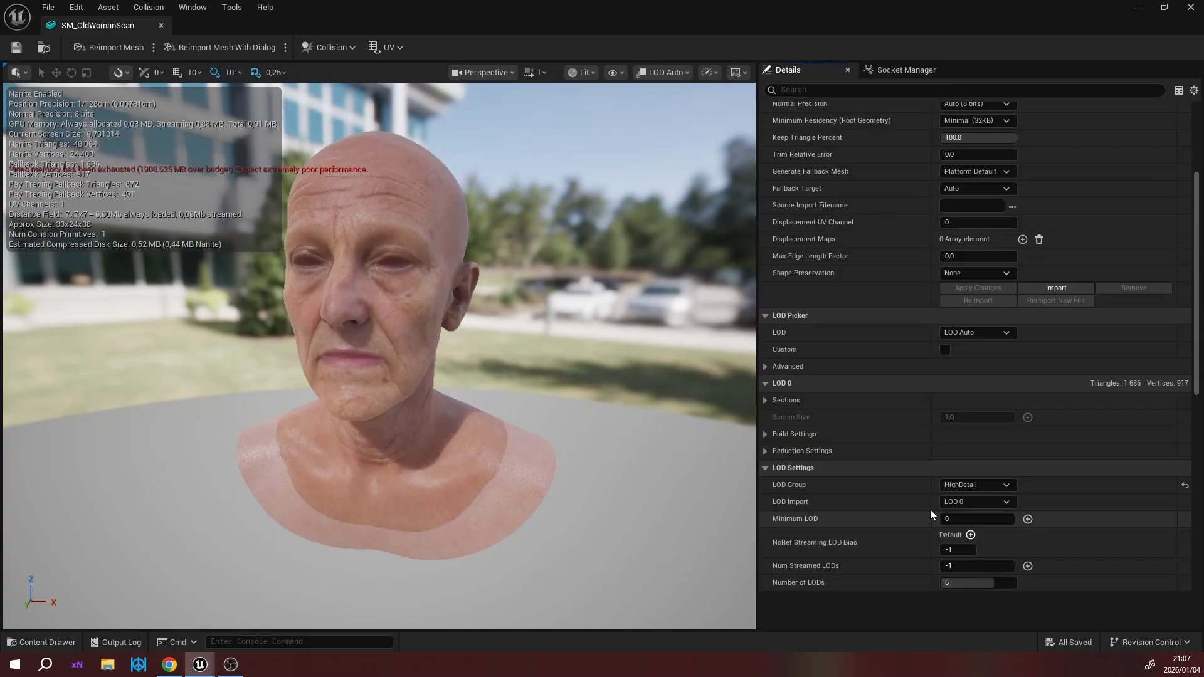
left_click(979, 502)
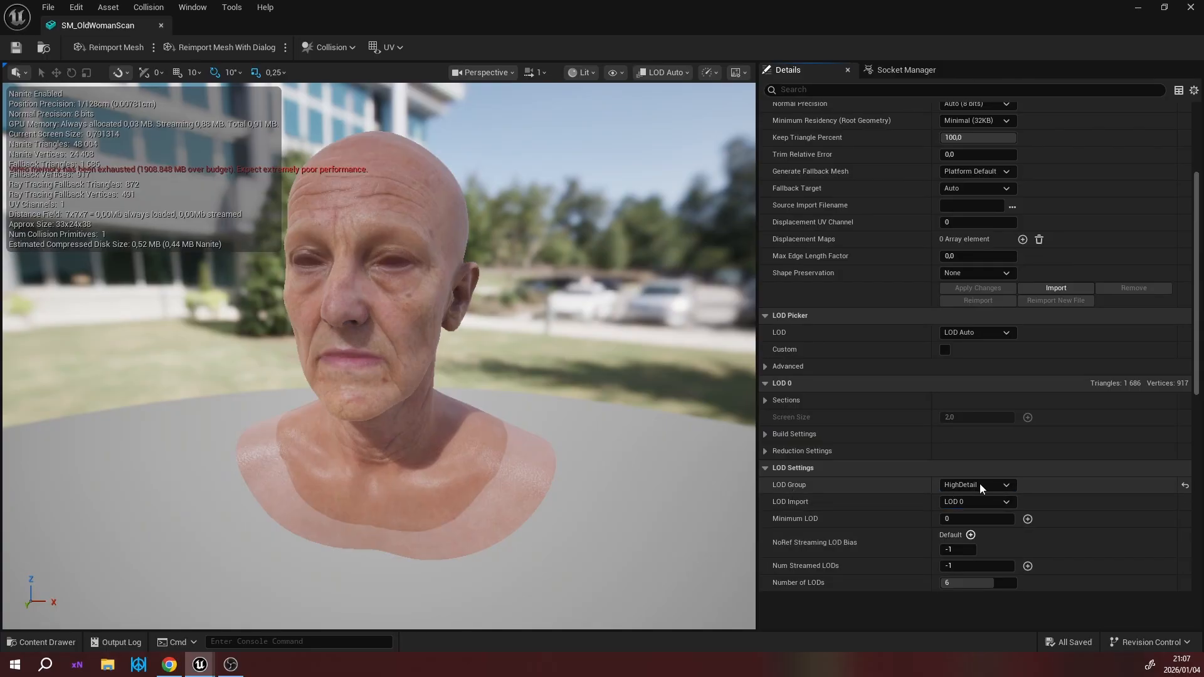
left_click(962, 503)
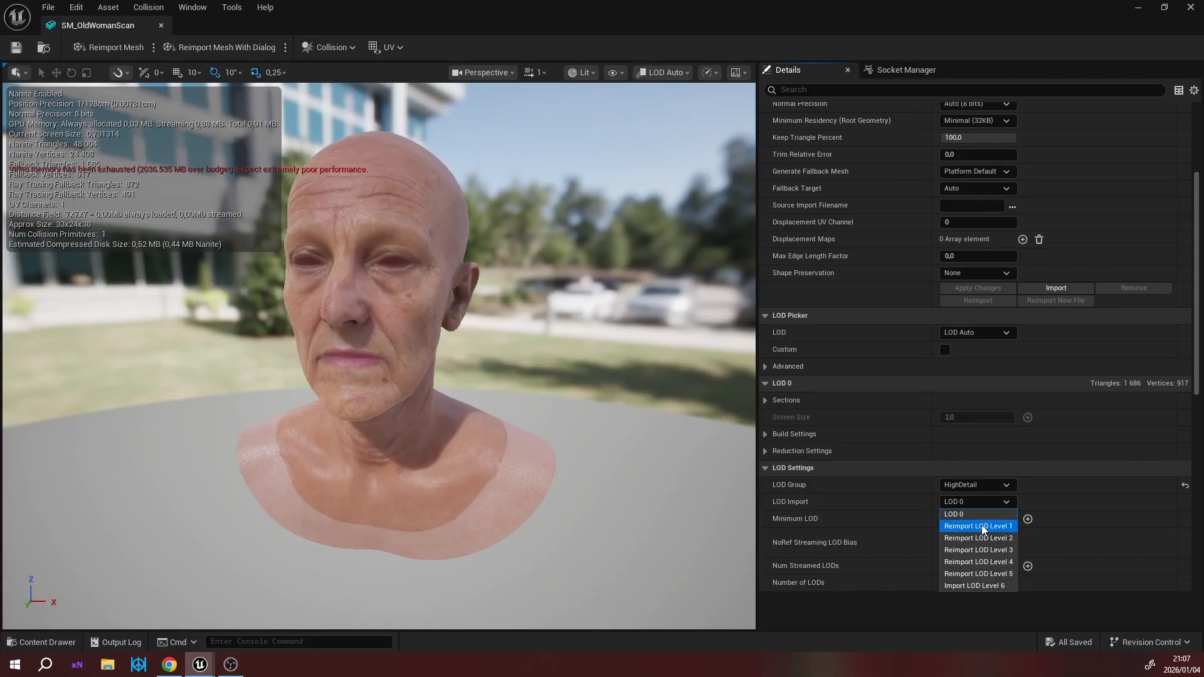
left_click(982, 527)
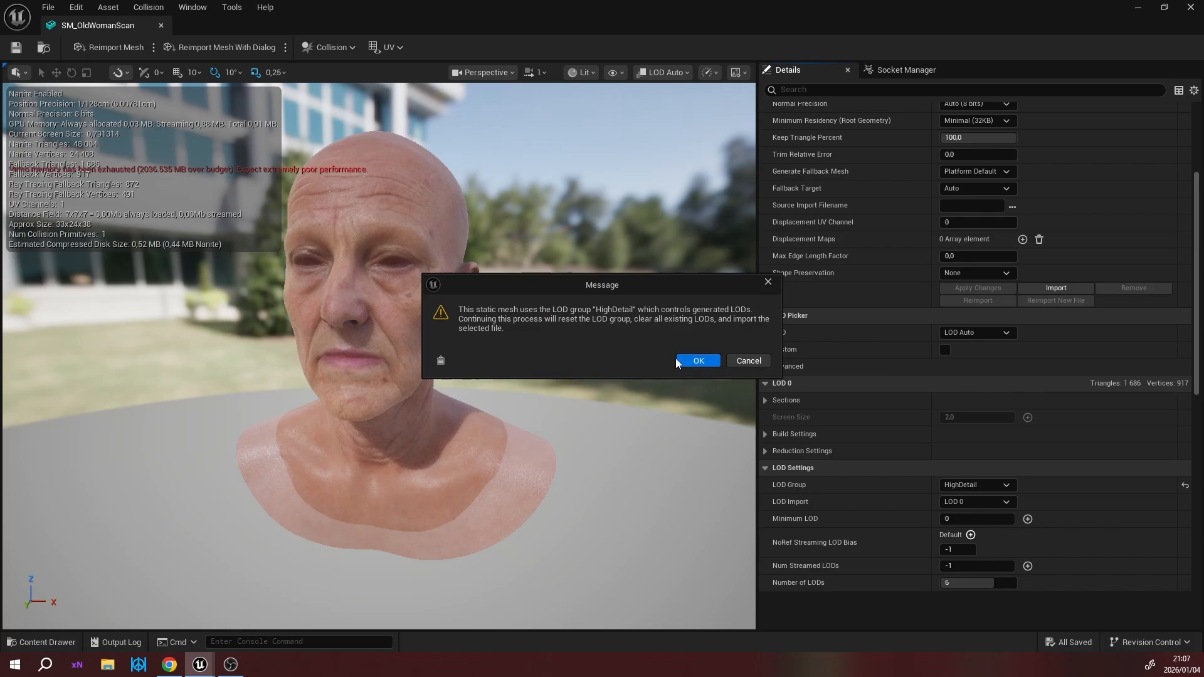
left_click(695, 362)
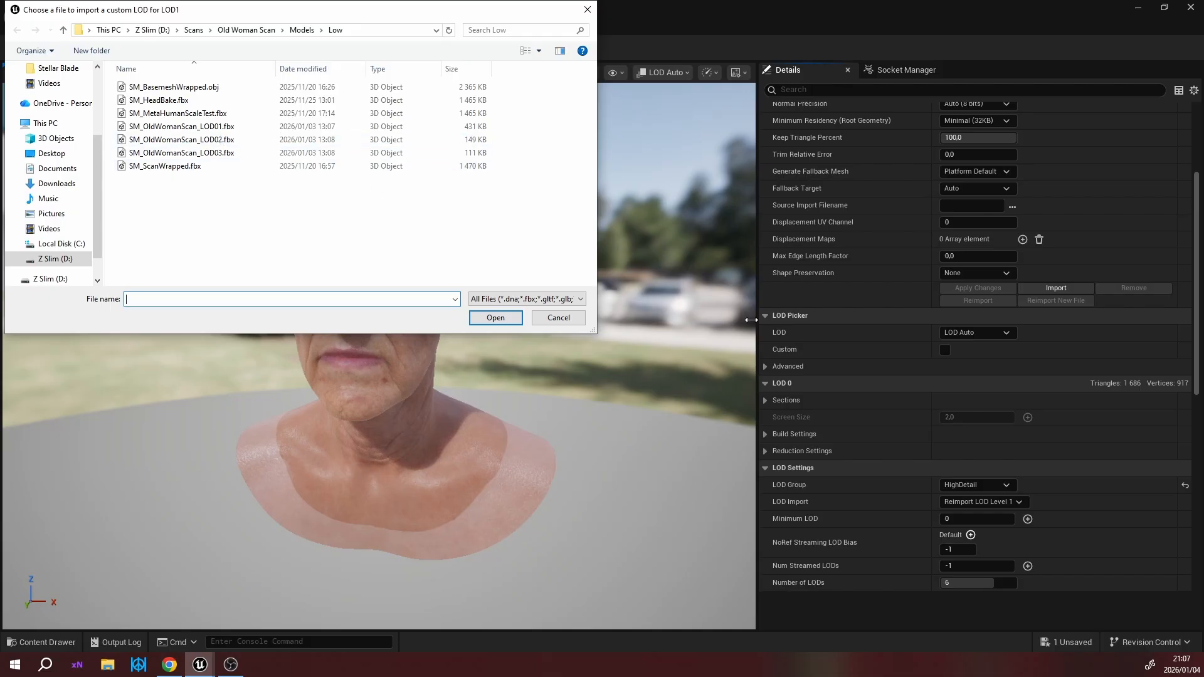
left_click(587, 9)
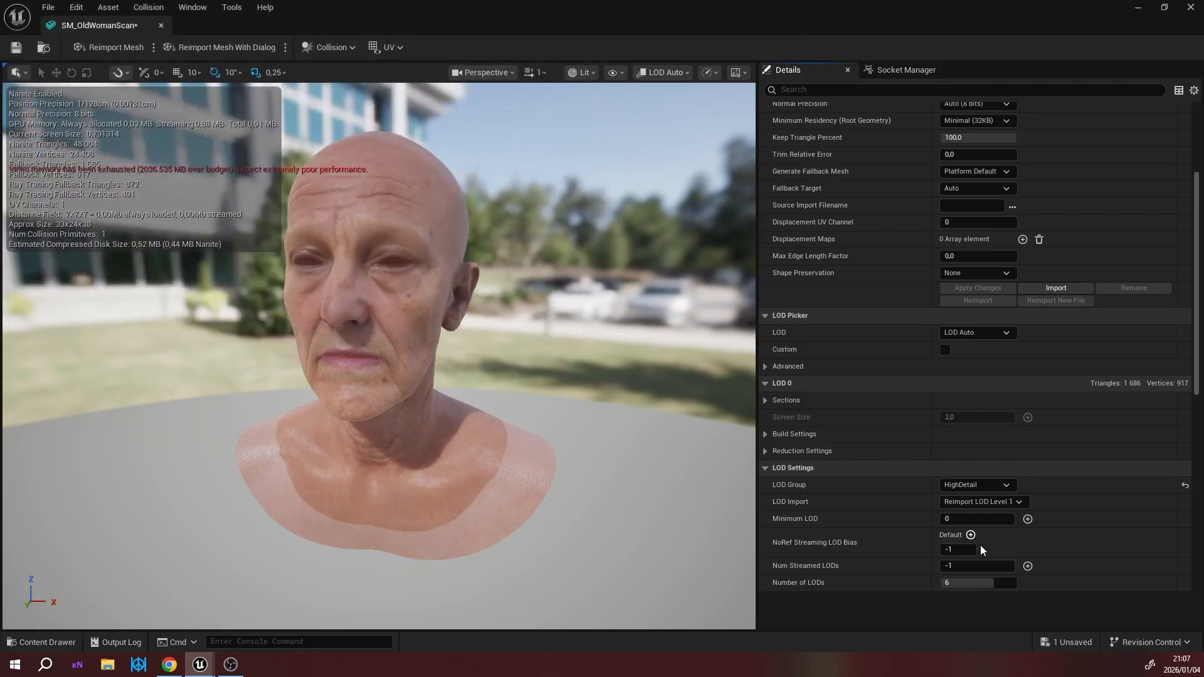
Review the LOD groups available for the mesh, and close its editor to return to the Models folder.
left_click(960, 487)
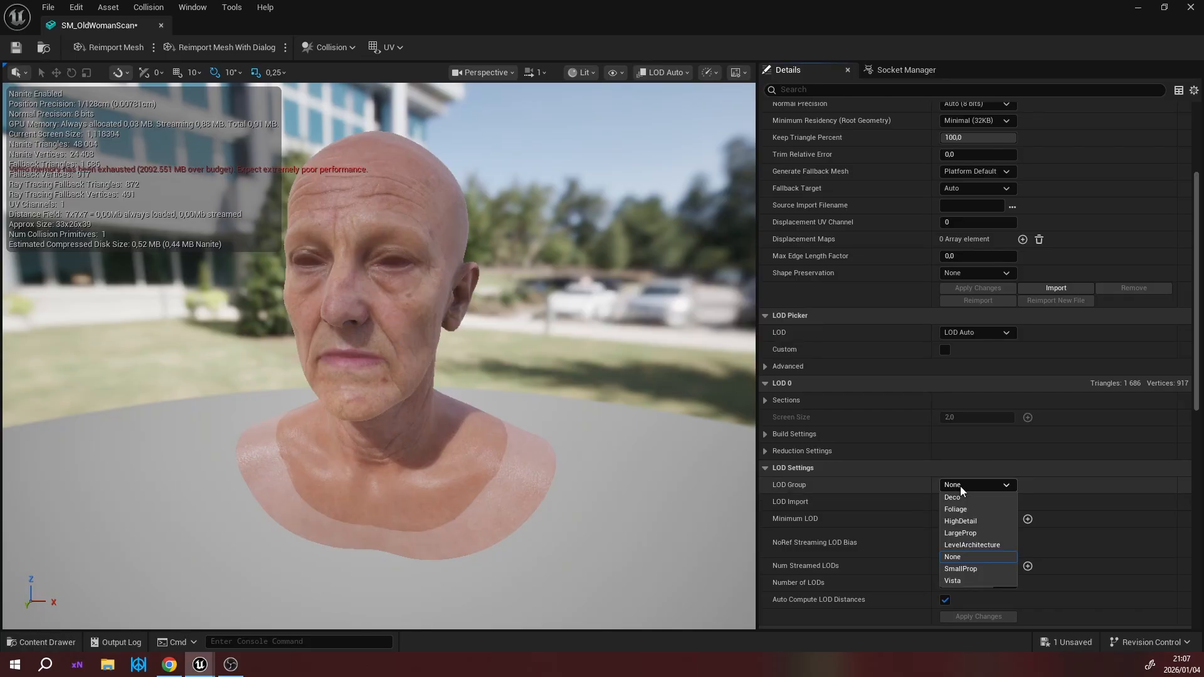
left_click(161, 26)
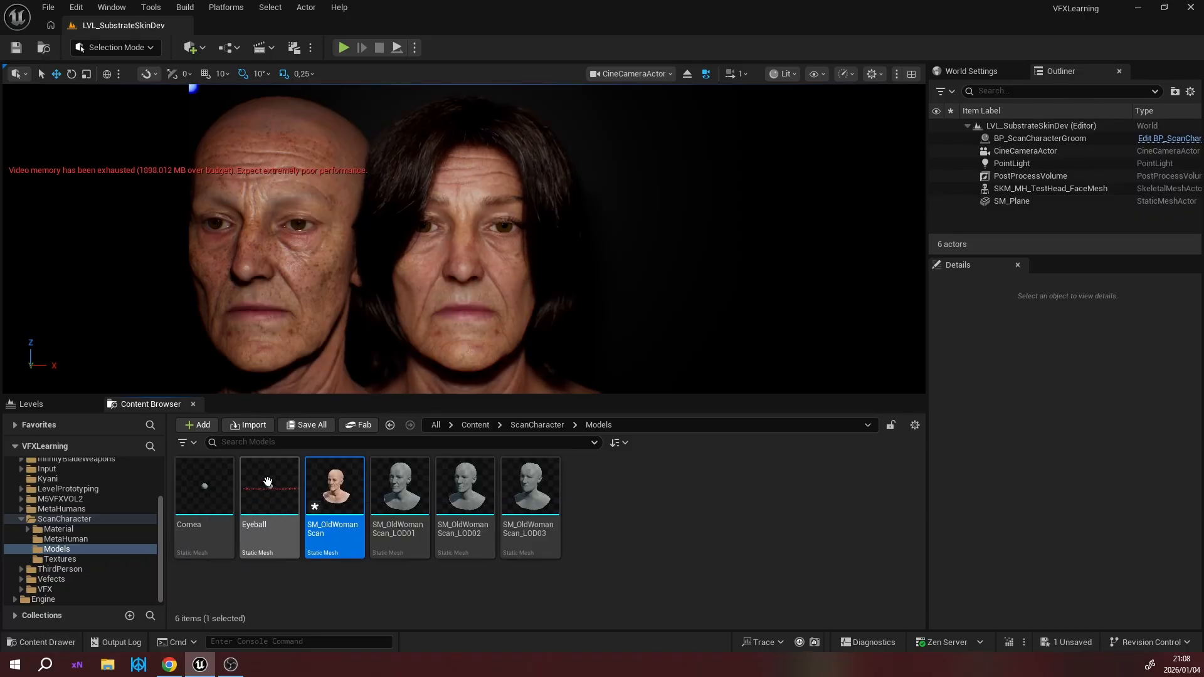
mouse_move(268, 482)
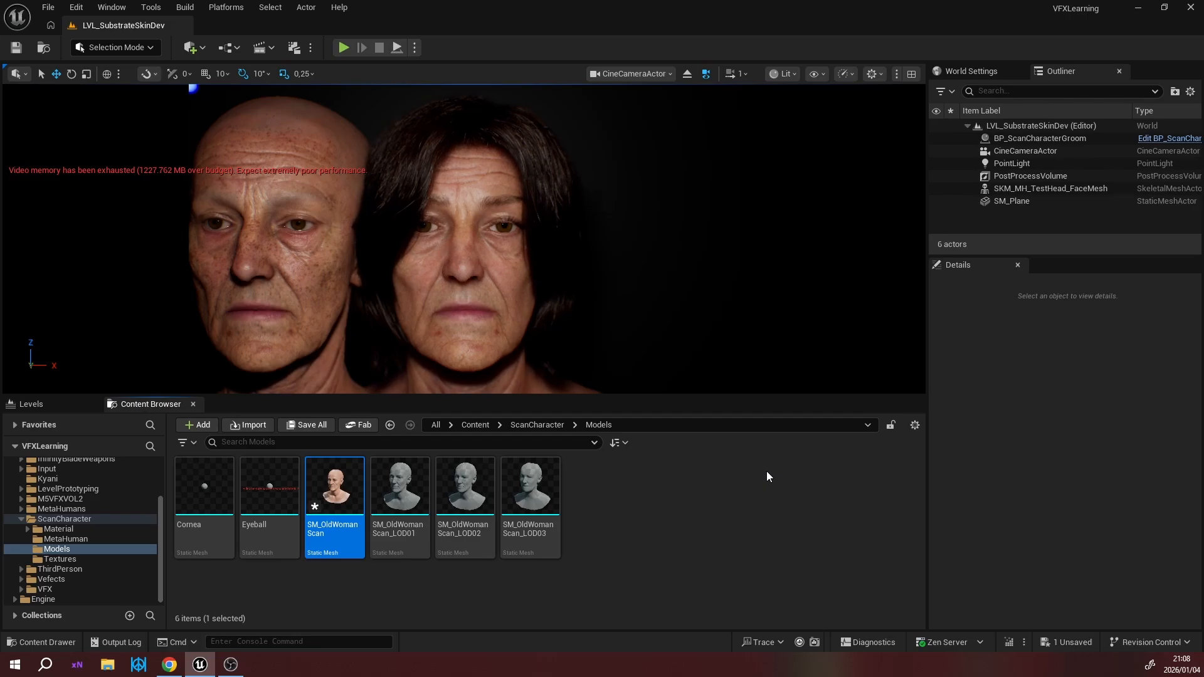
Open the BP_ScanCharacterGroom blueprint from the ScanCharacter folder and raise its Head component by about 0.41 units in the viewport.
left_click(524, 425)
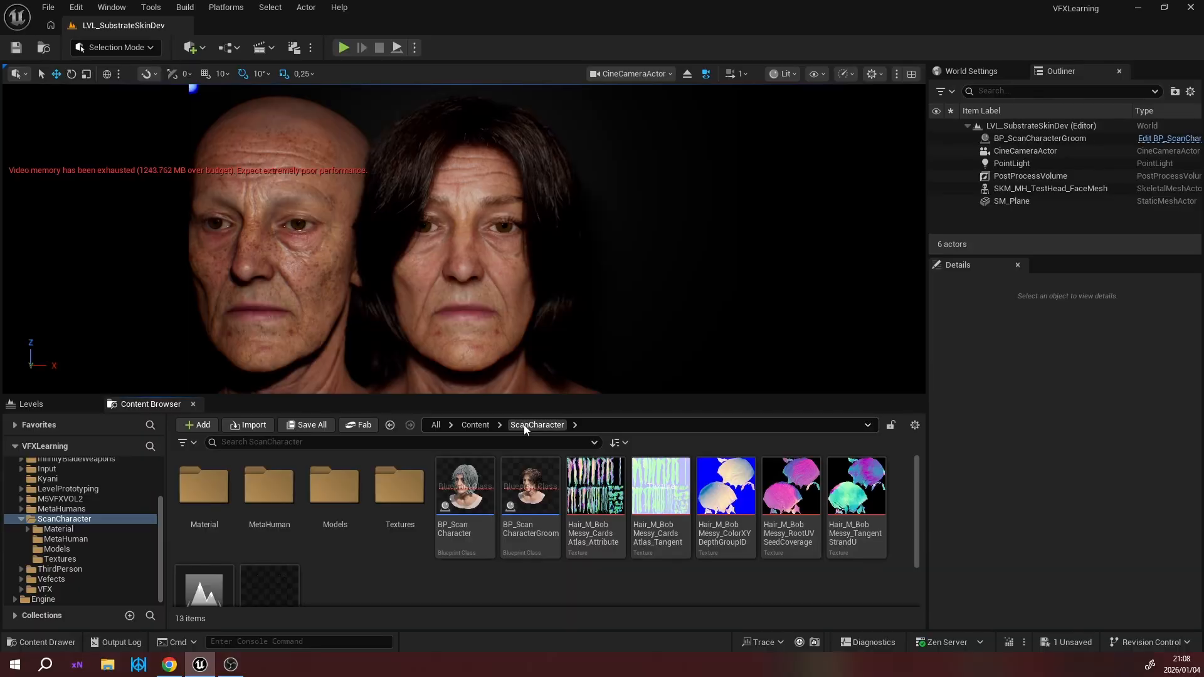
left_click(491, 495)
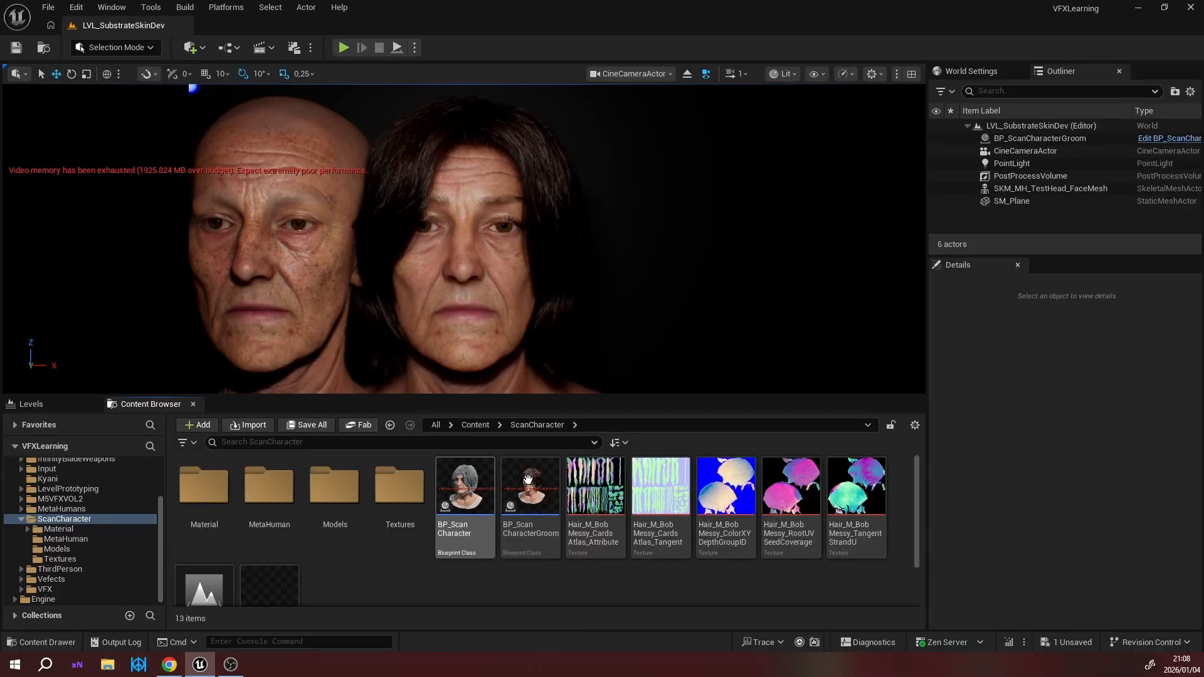
double_click(527, 480)
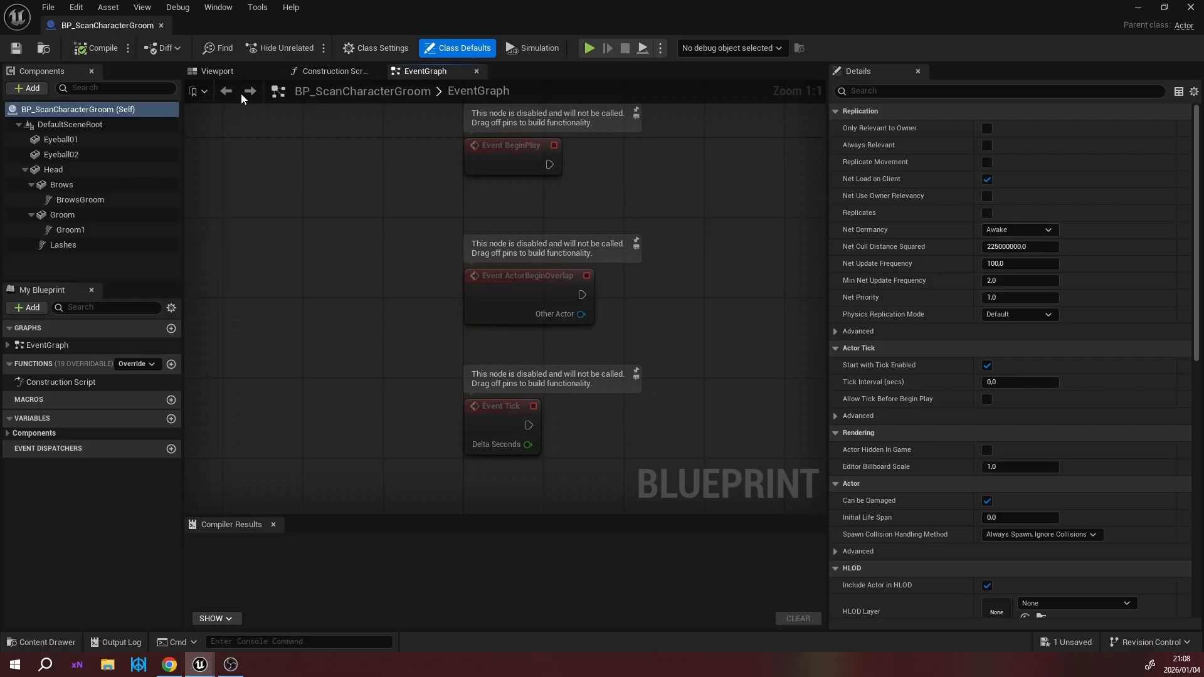
left_click(214, 73)
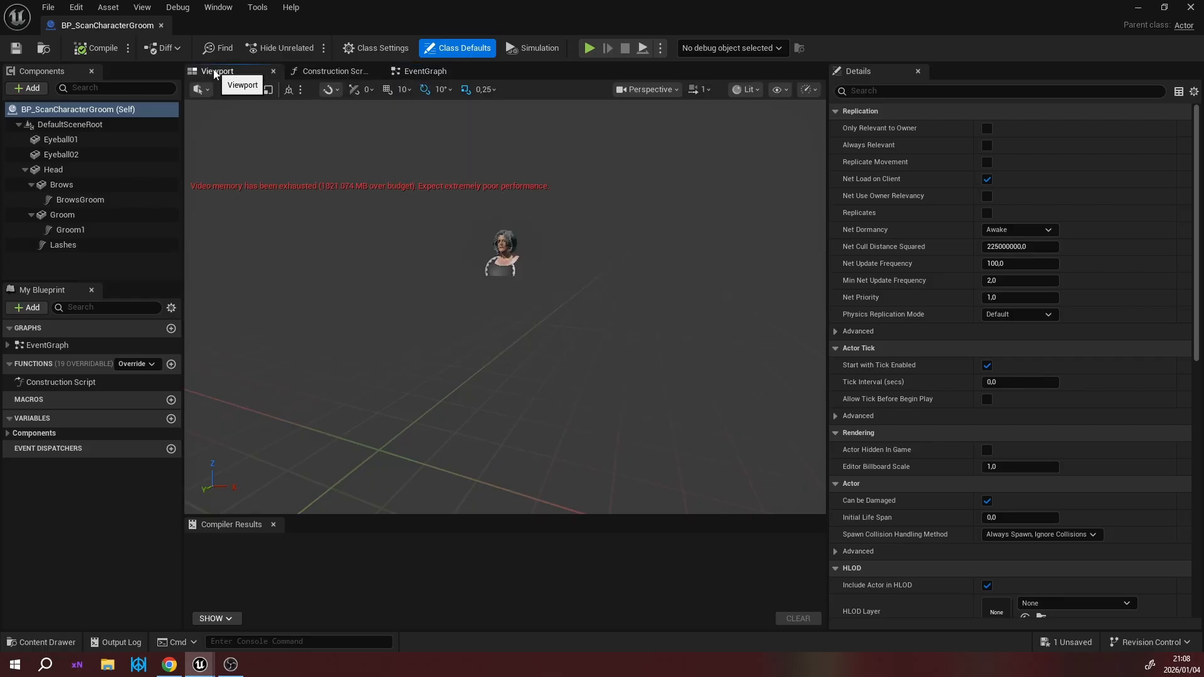
left_click(500, 238)
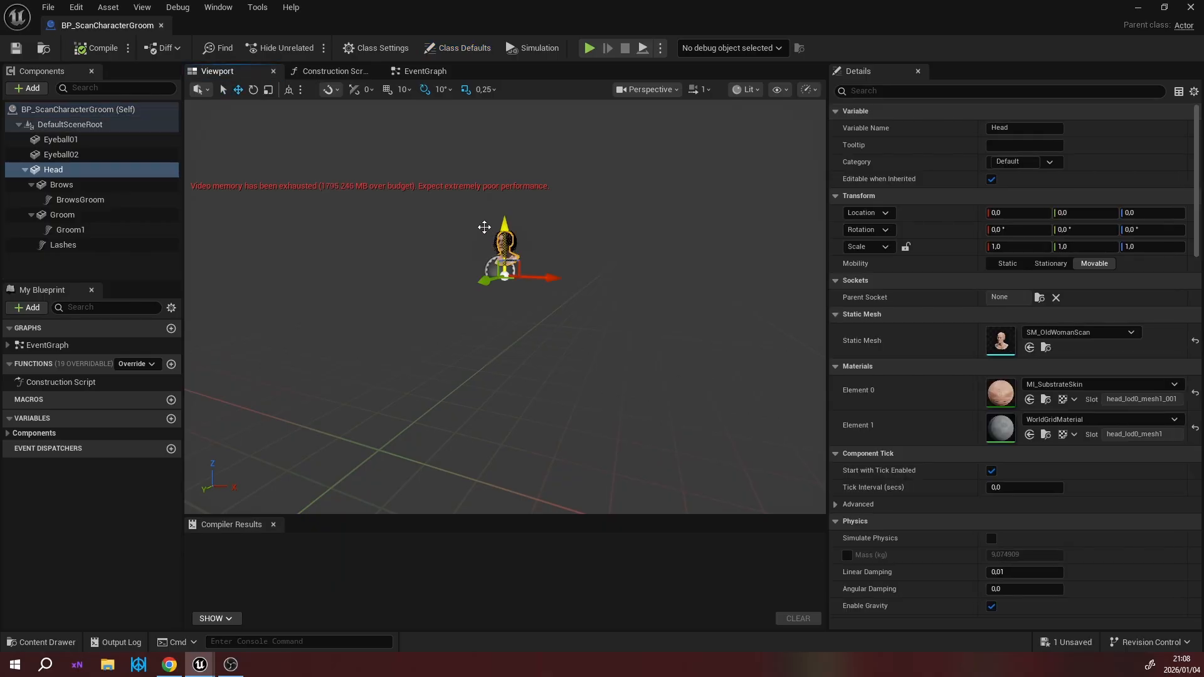
key("f")
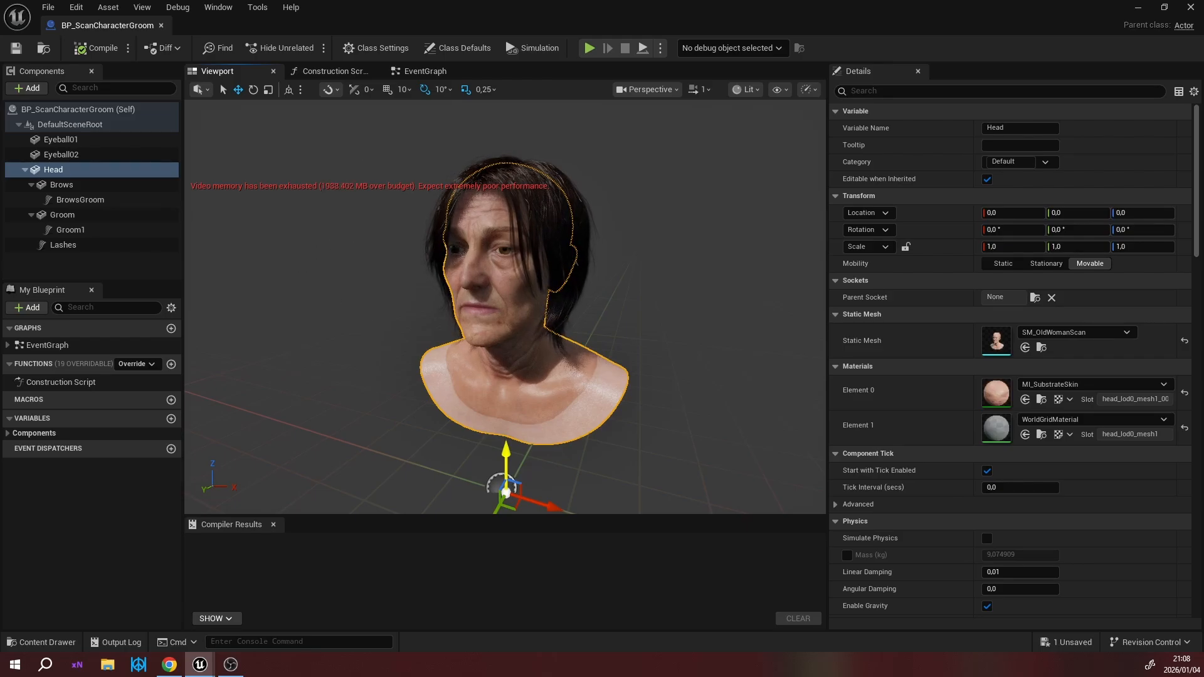
left_click_drag(506, 449, 506, 446)
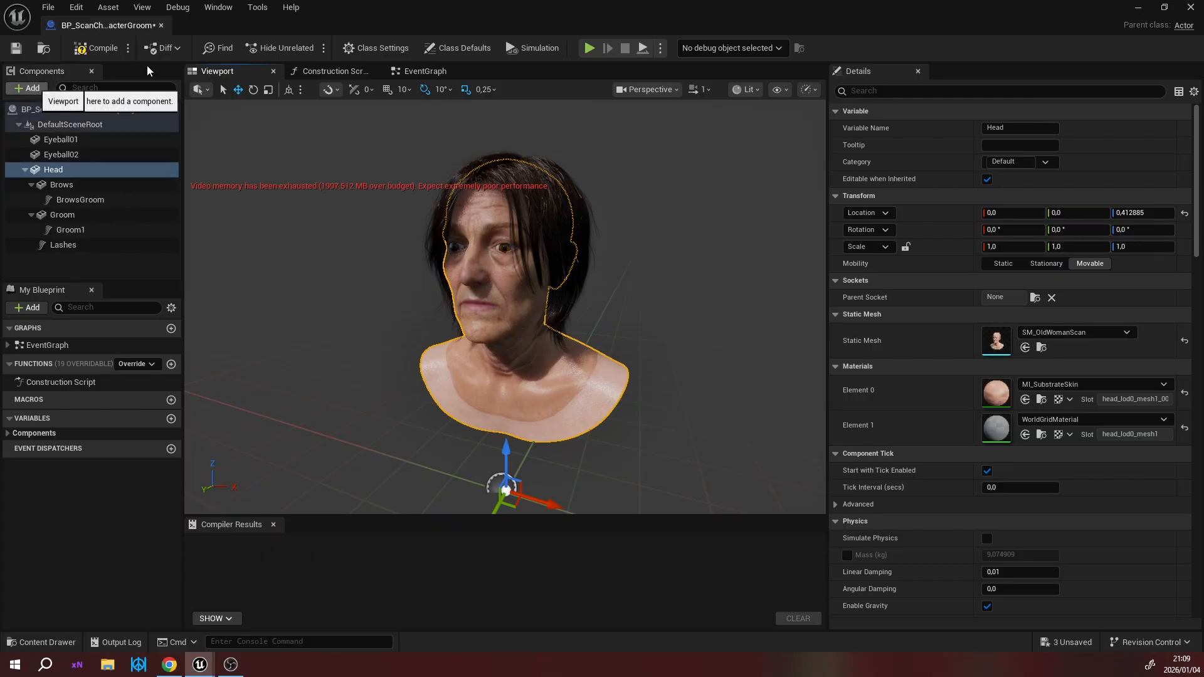
Look at the parent classes offered for a new Blueprint Class in the ScanCharacter folder, and cancel its creation.
left_click_drag(627, 47, 572, 41)
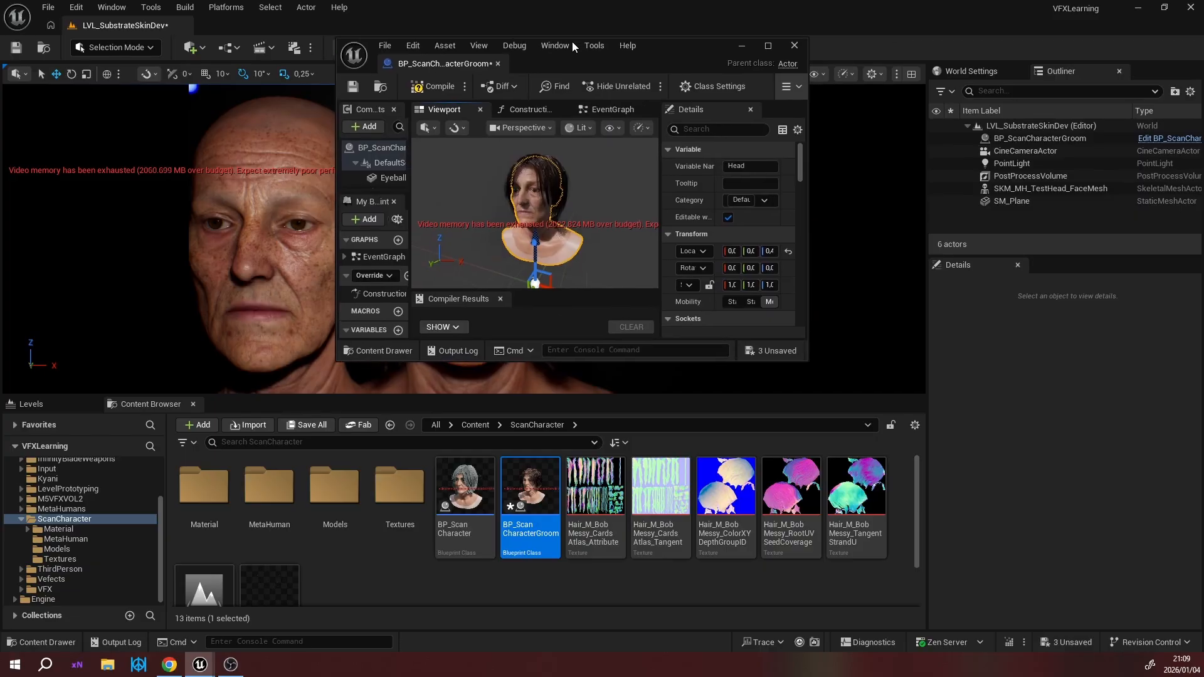
right_click(416, 577)
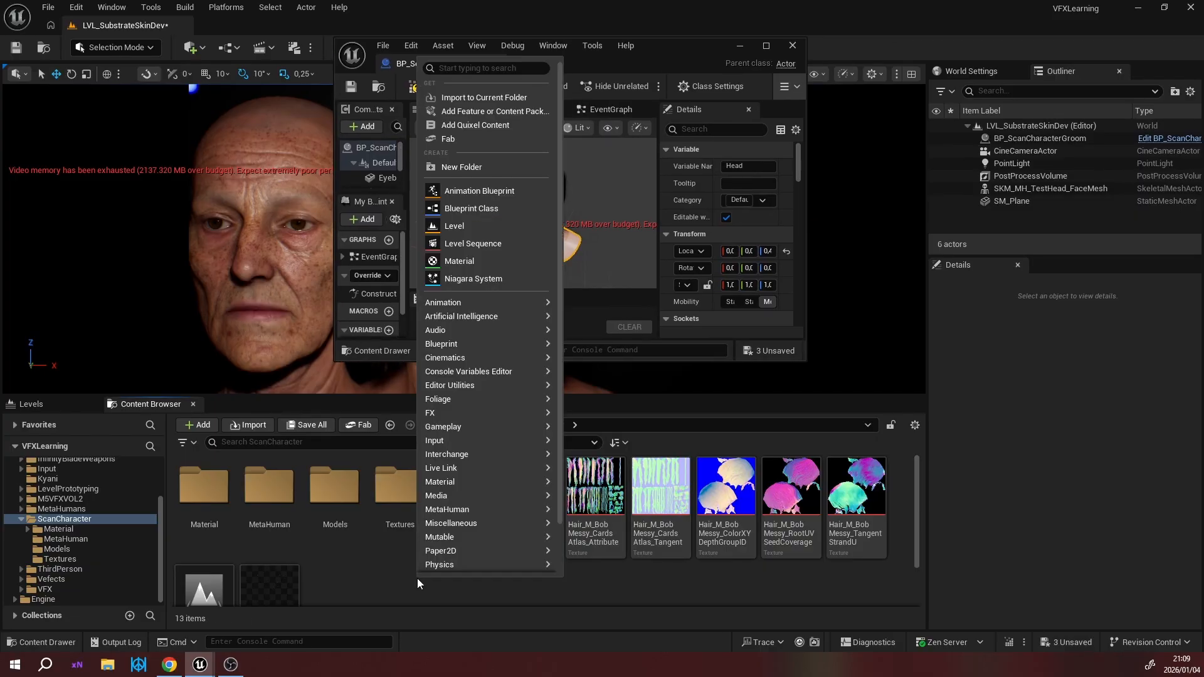
left_click(461, 209)
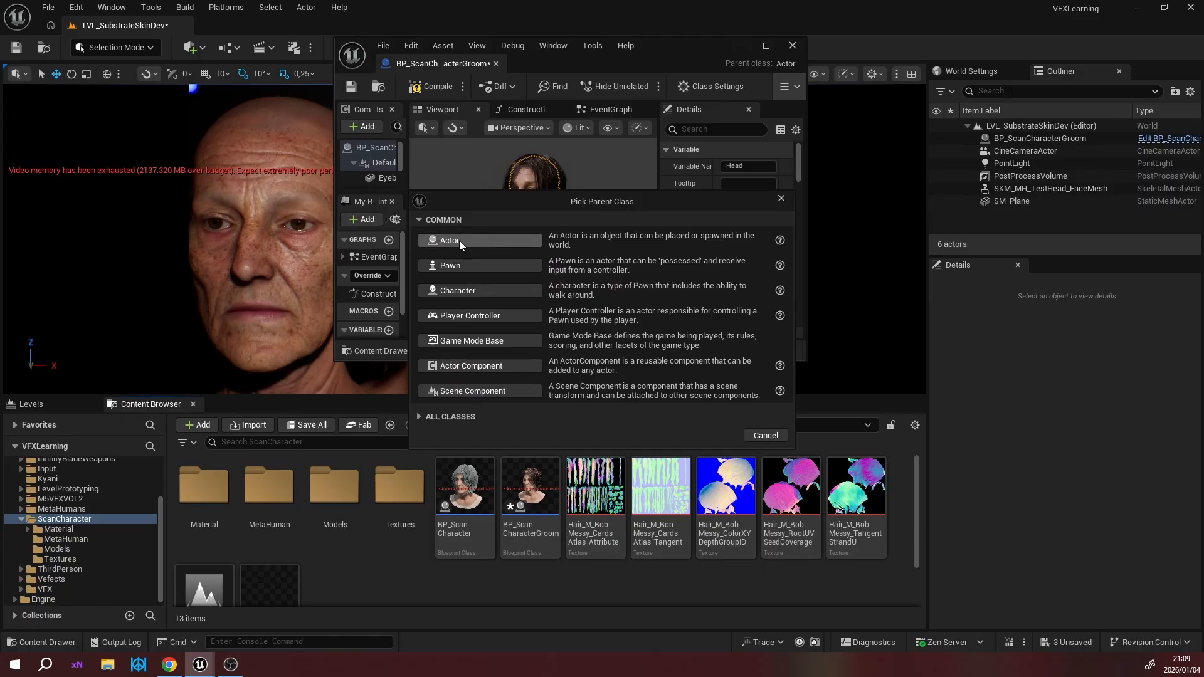
left_click(781, 199)
left_click(763, 43)
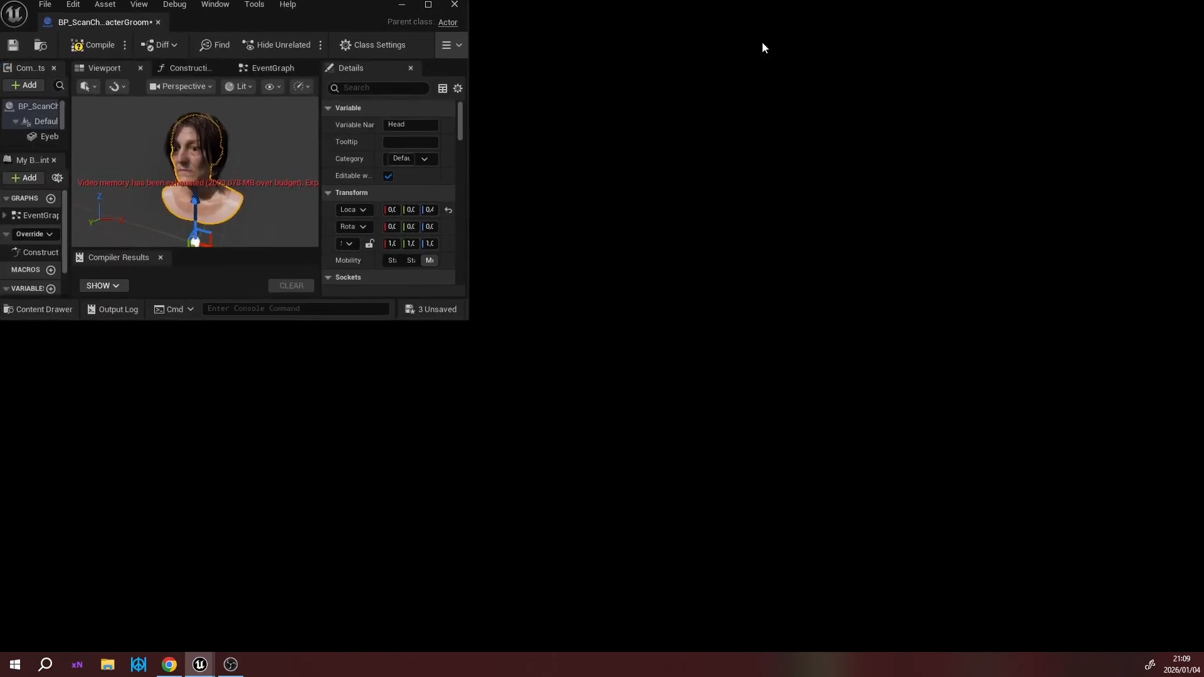
Look through the component types that can be added to the blueprint, and with BrowsGroom selected search them for "gro".
left_click(25, 90)
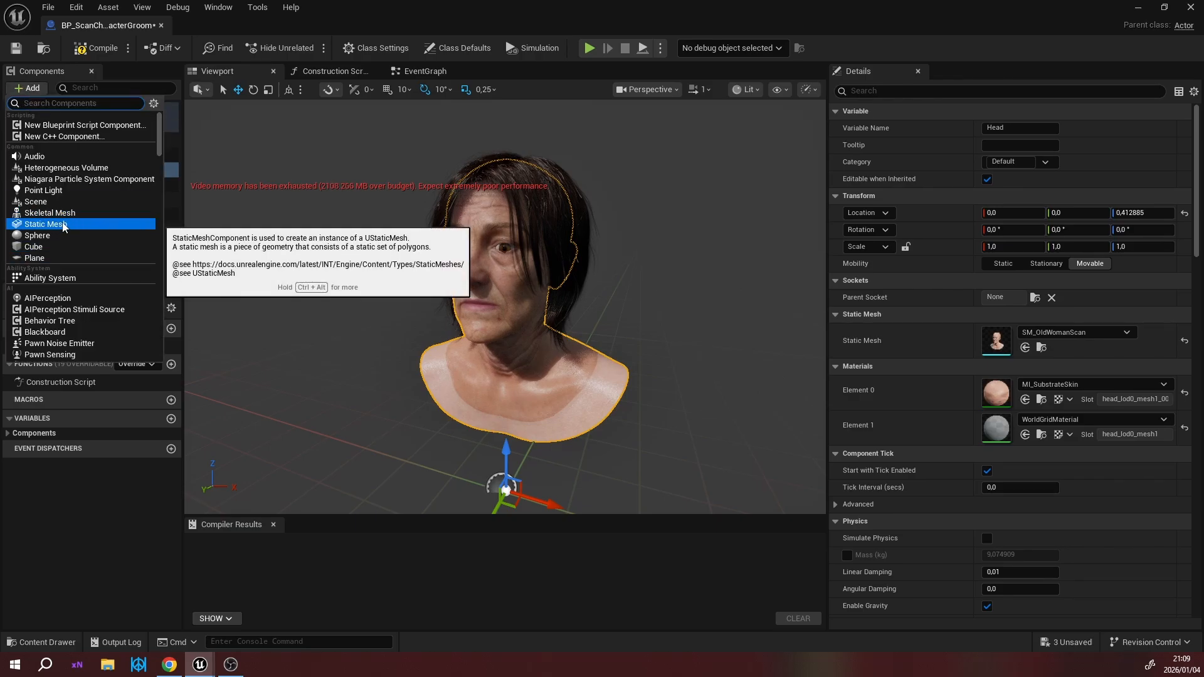
left_click(102, 515)
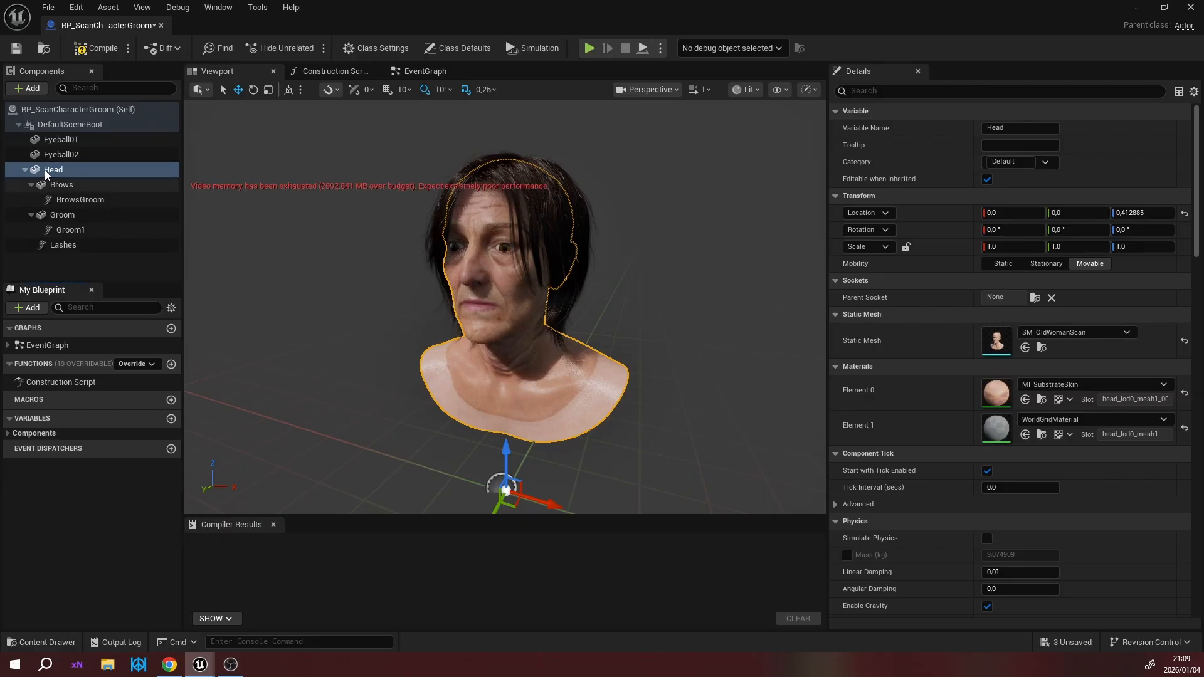
left_click(65, 198)
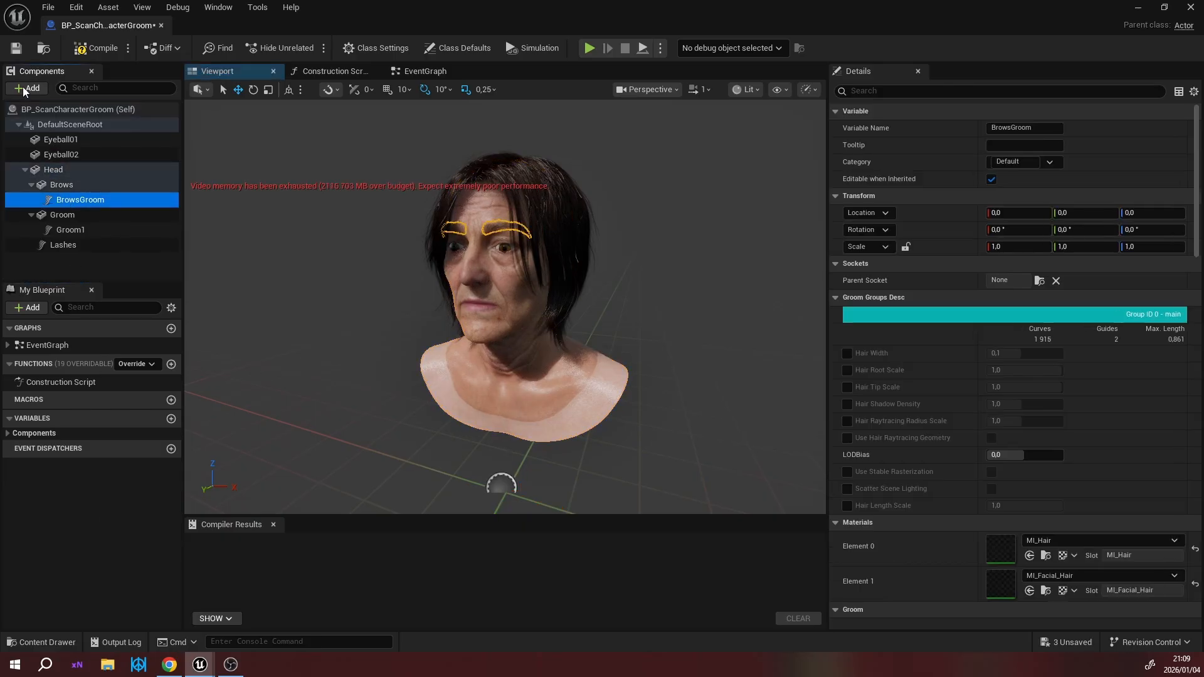
left_click(25, 88)
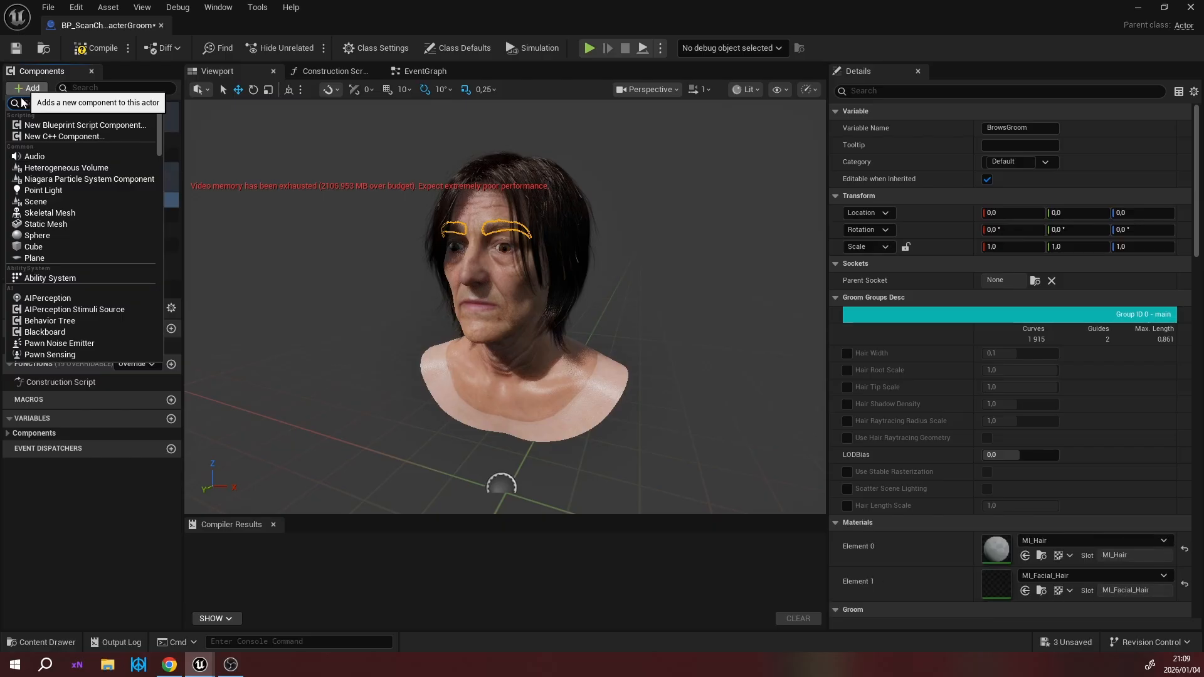
type("gro")
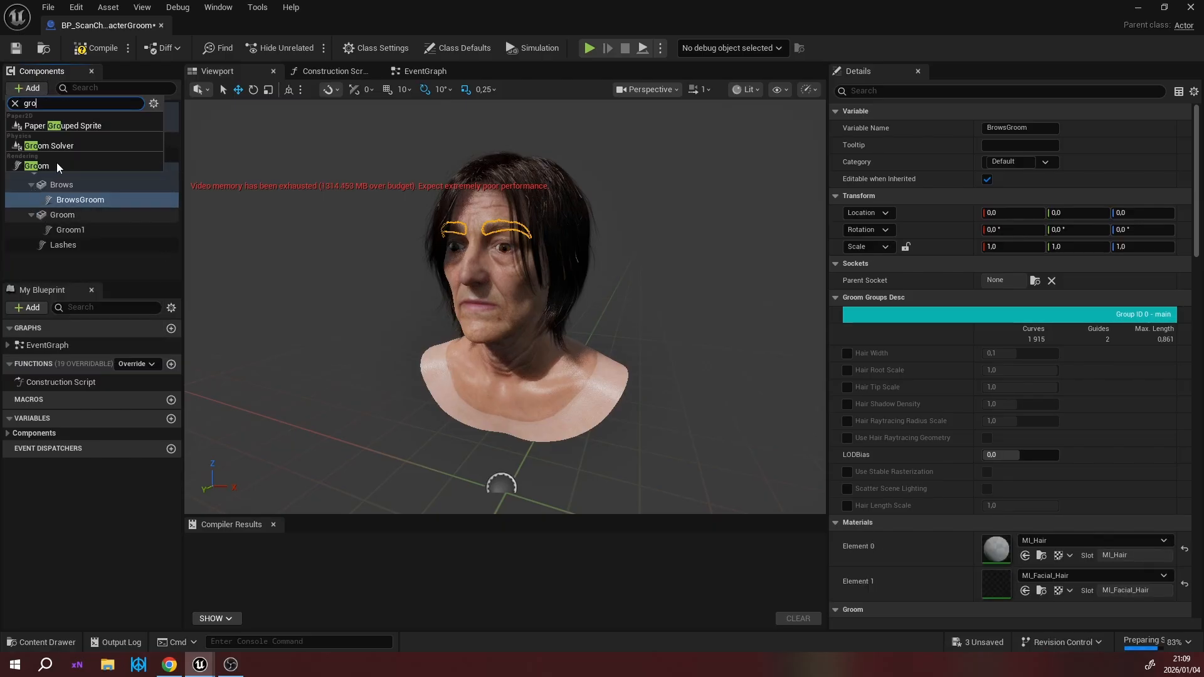
left_click(91, 72)
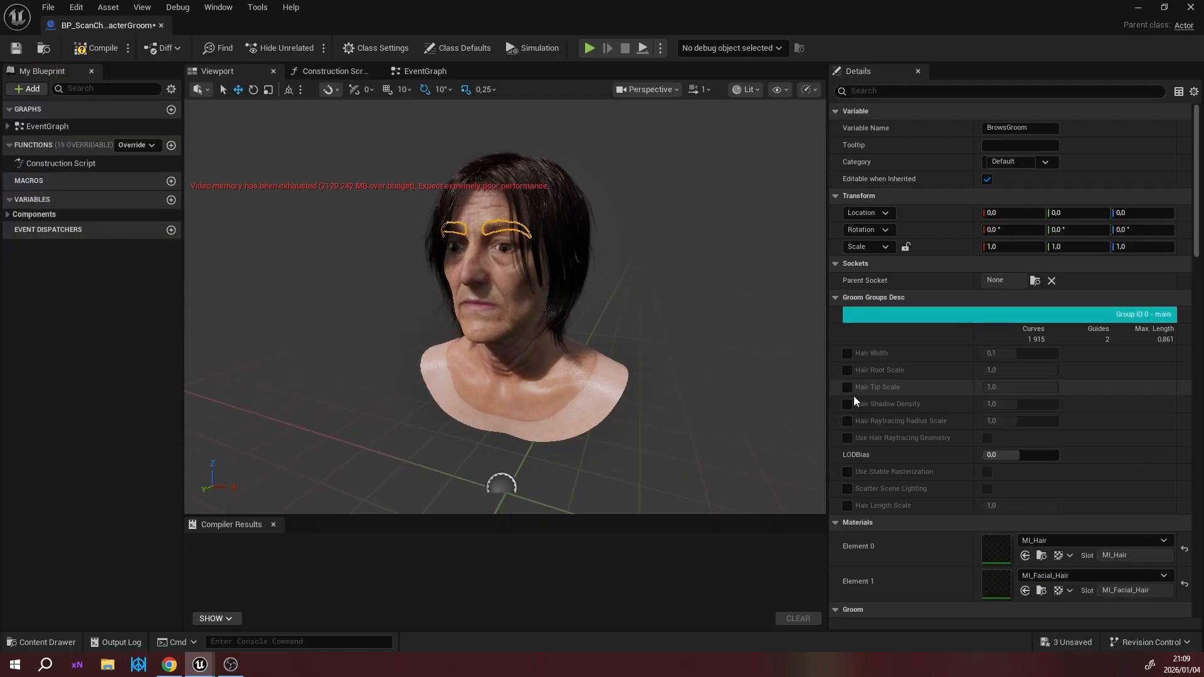
Enable the Hair Width override on the BrowsGroom component, set it to about 0.08, and close the blueprint.
left_click(847, 353)
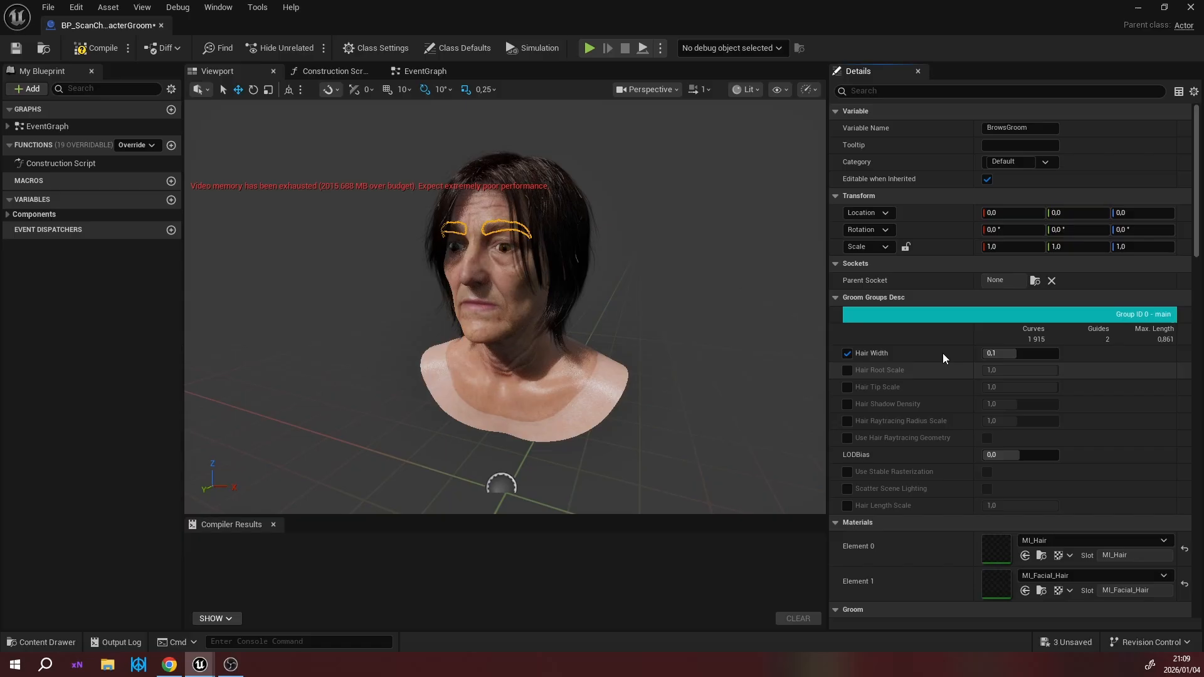
left_click(996, 353)
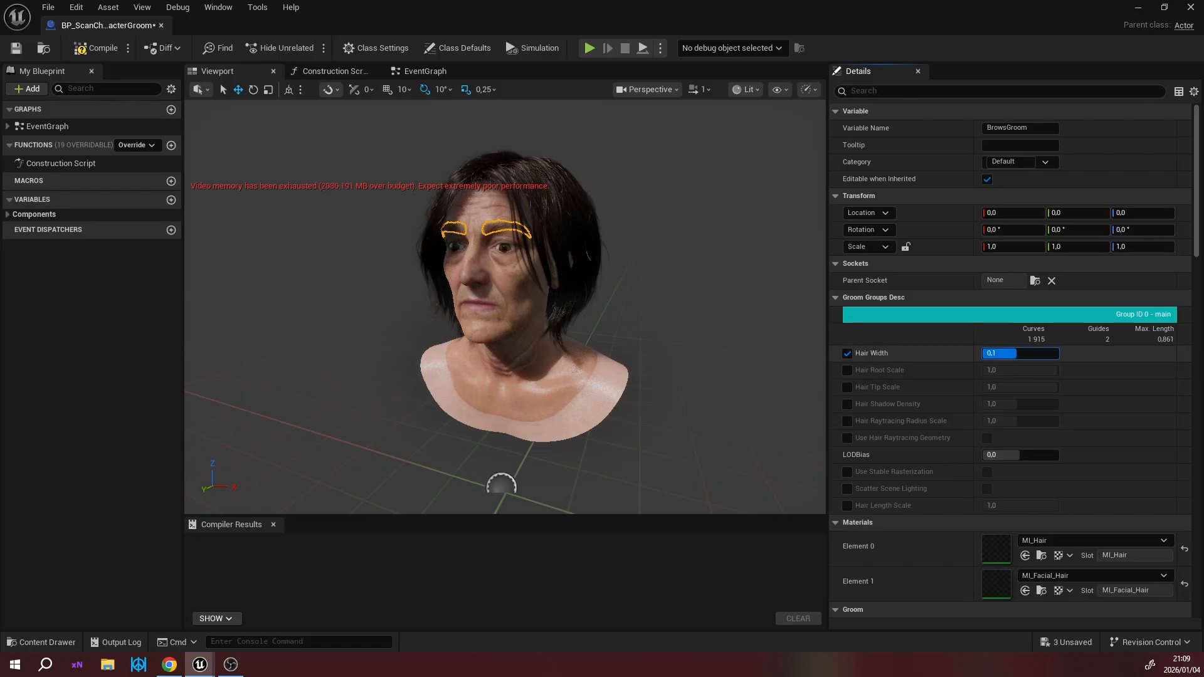
left_click_drag(1009, 353, 1014, 353)
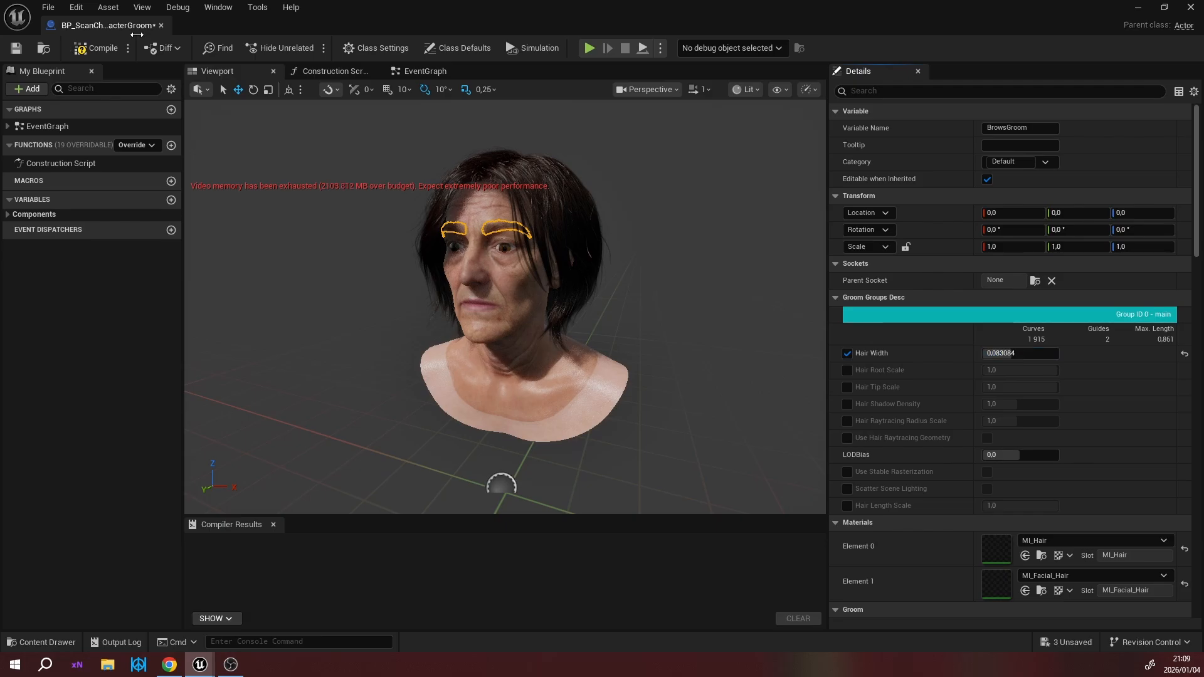
left_click(161, 25)
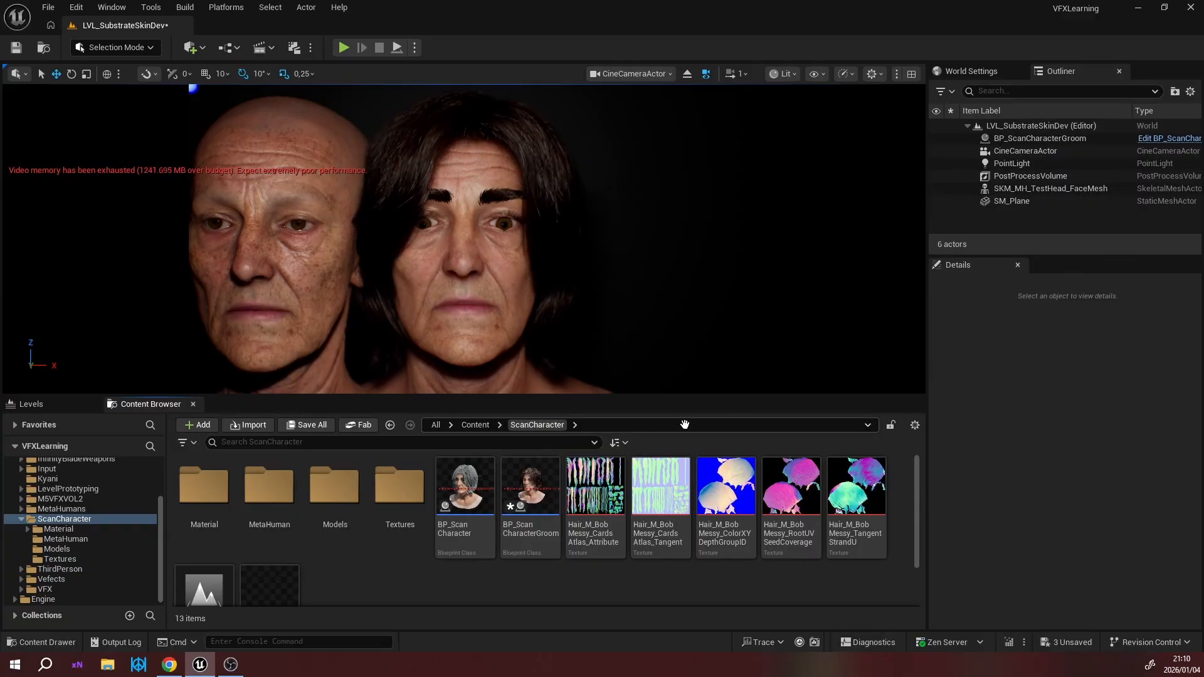
Reopen BP_ScanCharacterGroom to view its head component in the viewport, and close the blueprint again.
left_click(476, 491)
double_click(543, 489)
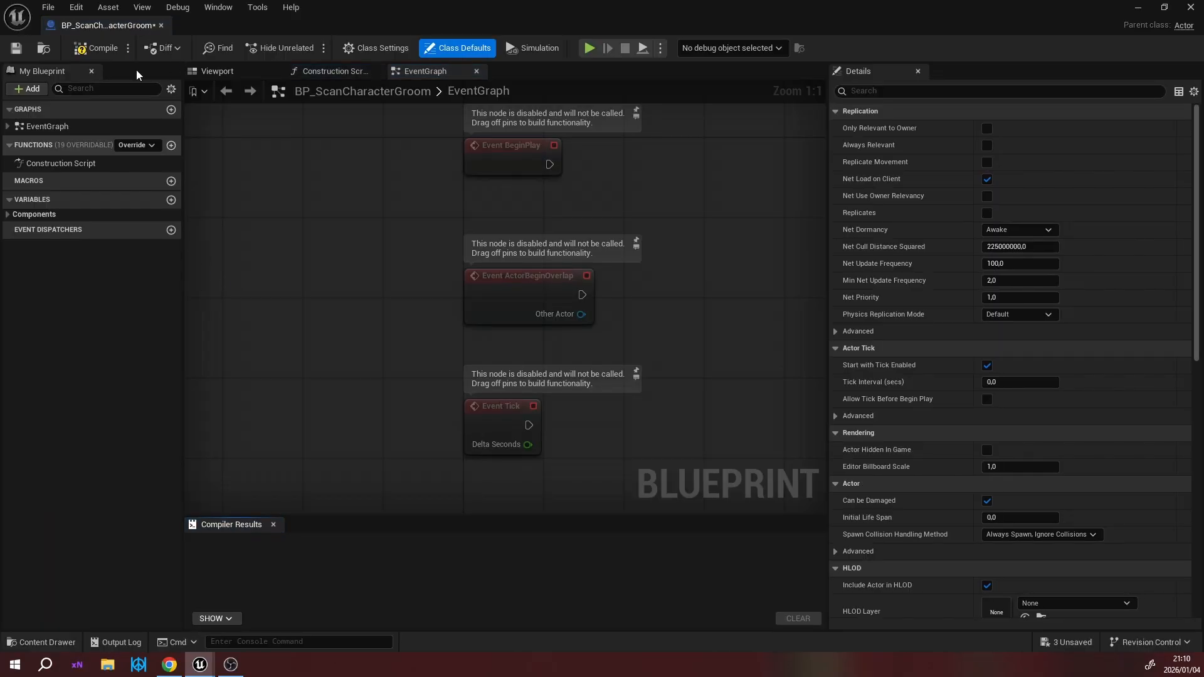
left_click(242, 69)
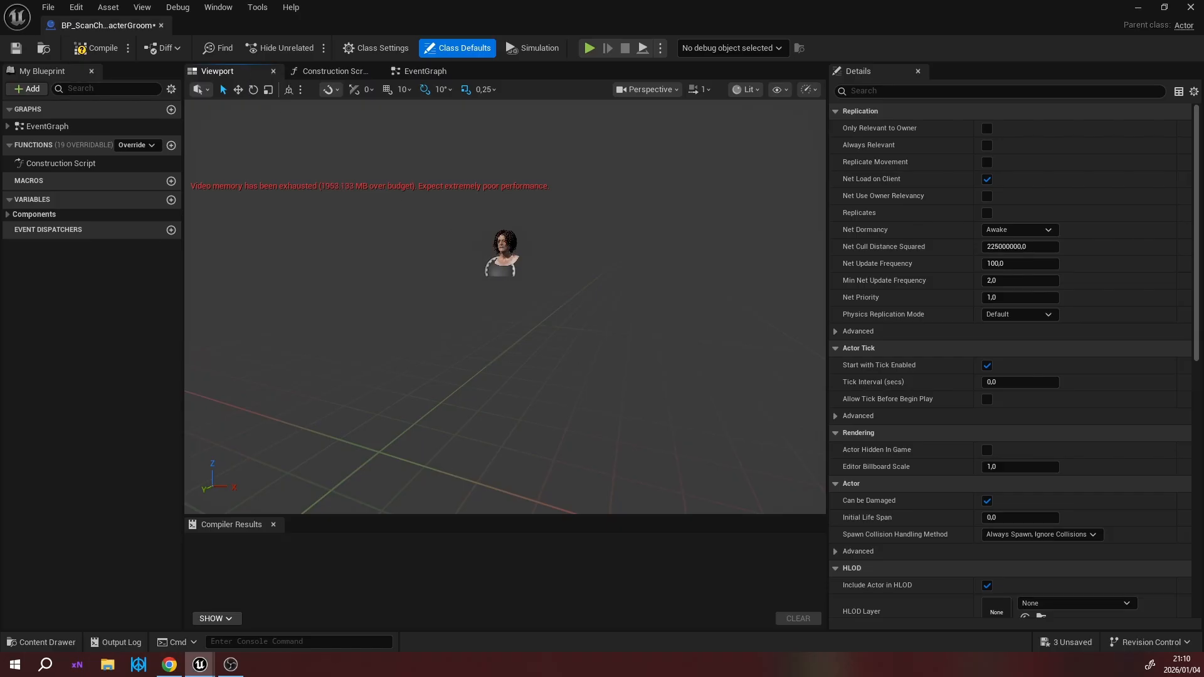
left_click(503, 249)
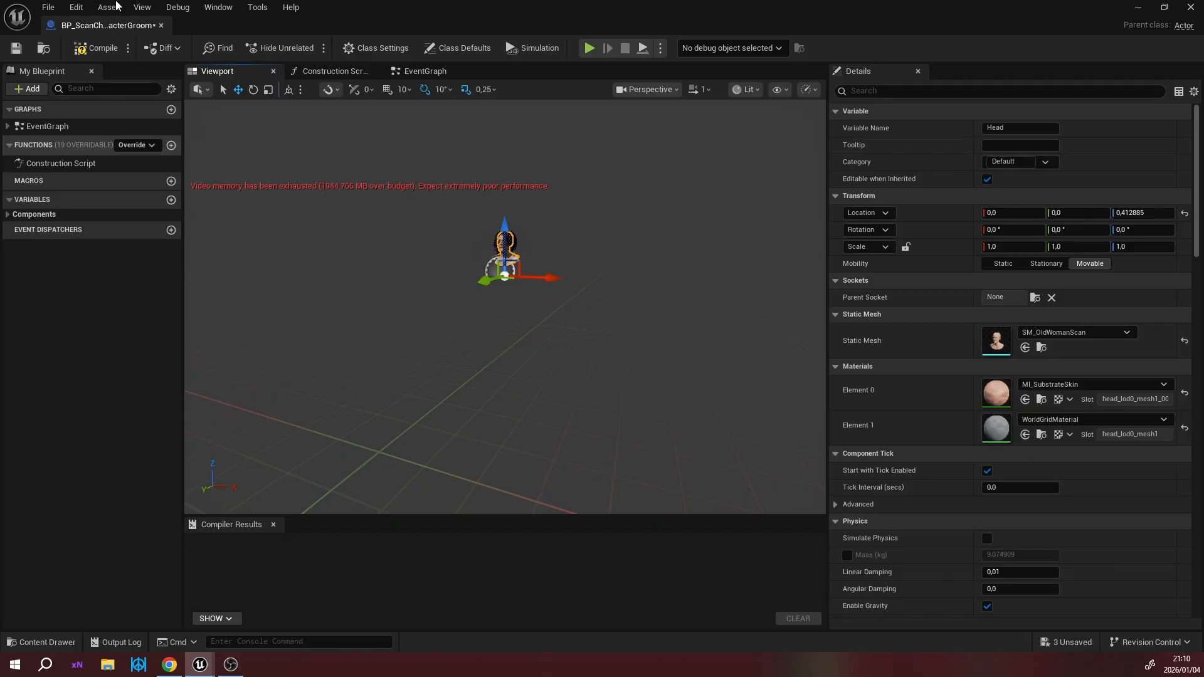
left_click(161, 25)
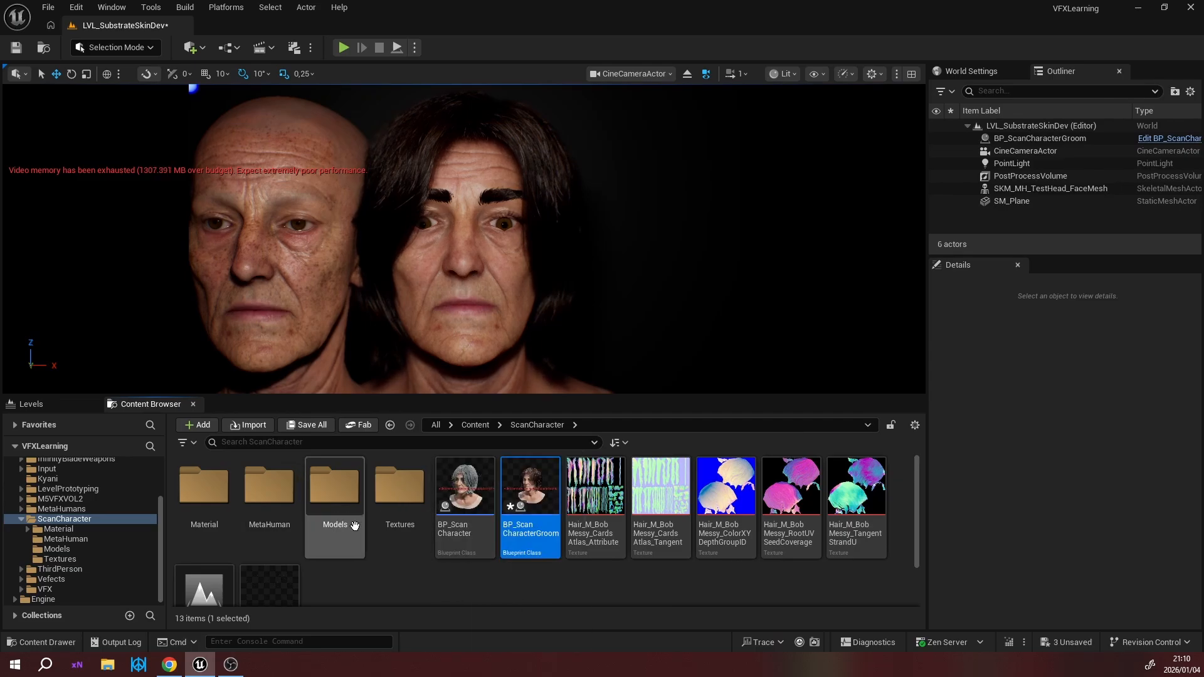
Open the M_SubstrateSkin material from the Material folder and look over the nodes feeding its Substrate slabs.
double_click(200, 492)
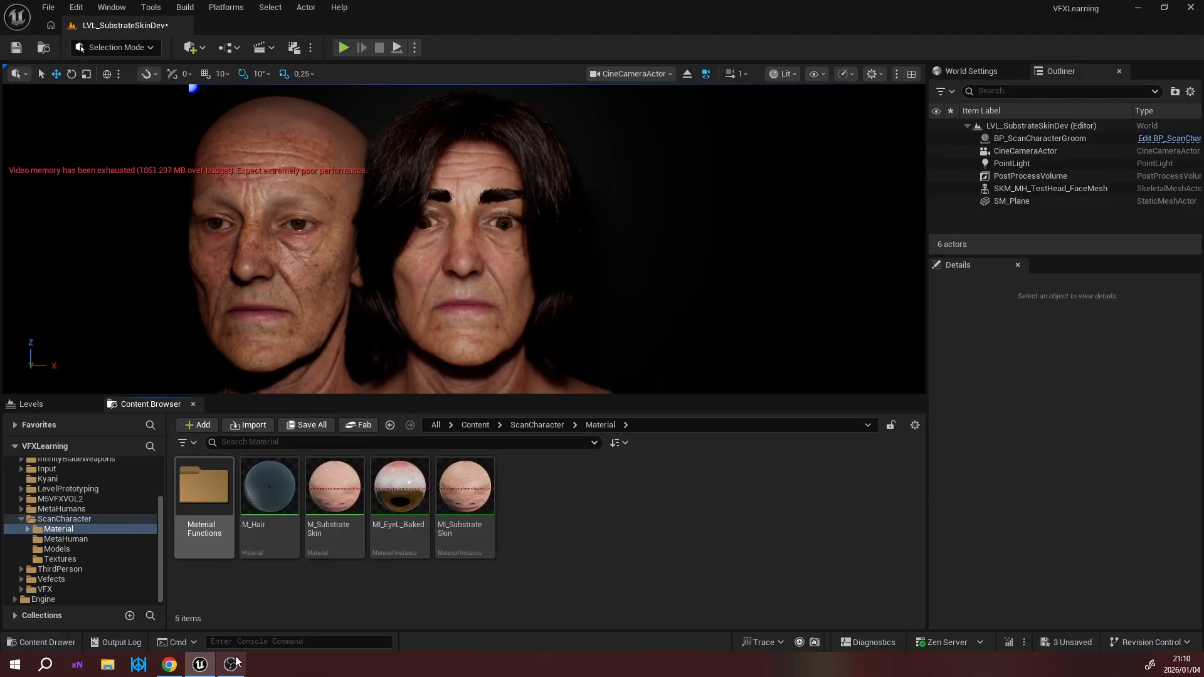
mouse_move(231, 665)
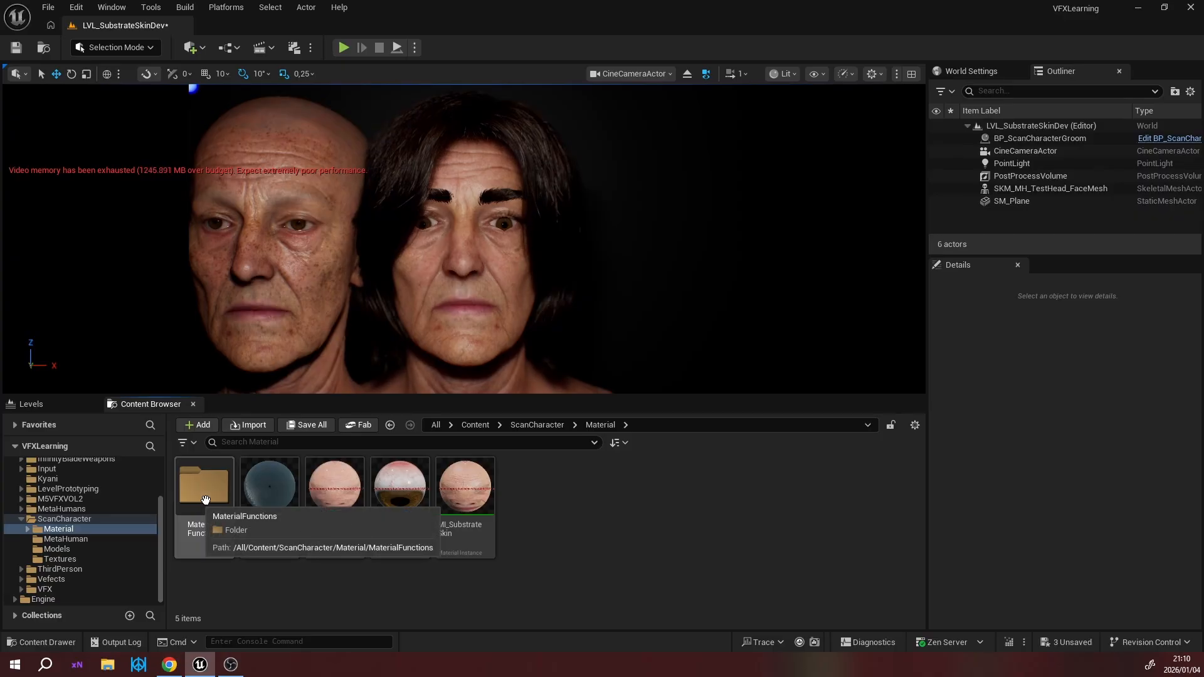
double_click(321, 497)
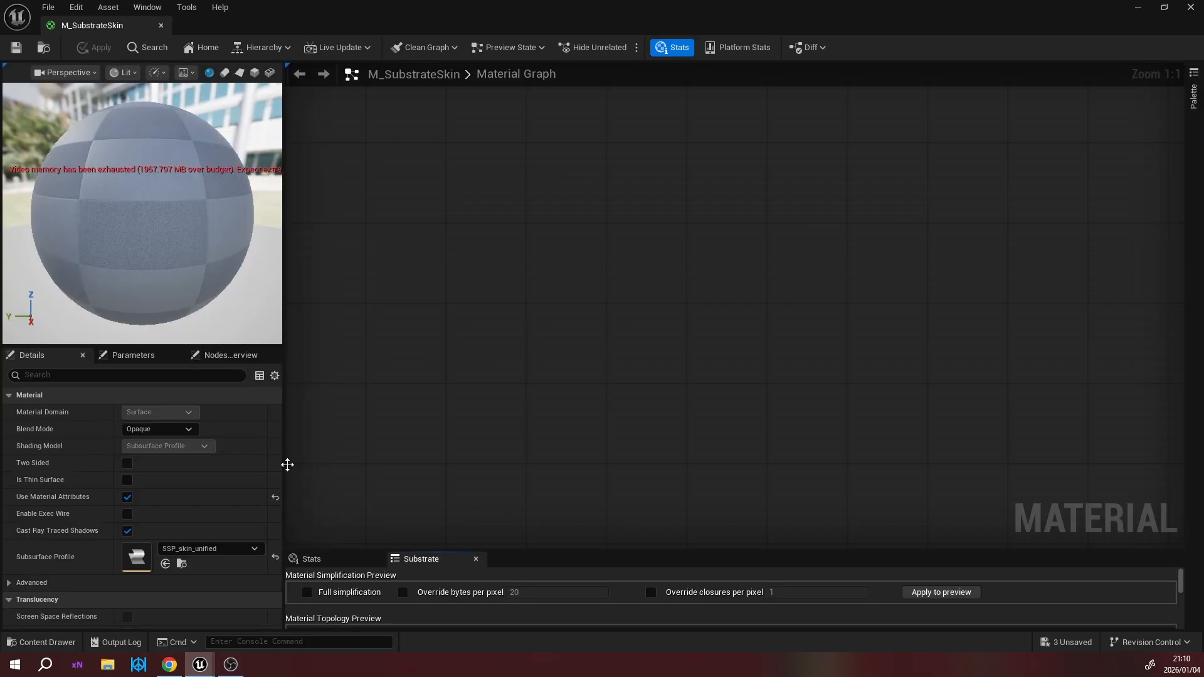
right_click_drag(385, 370, 1095, 344)
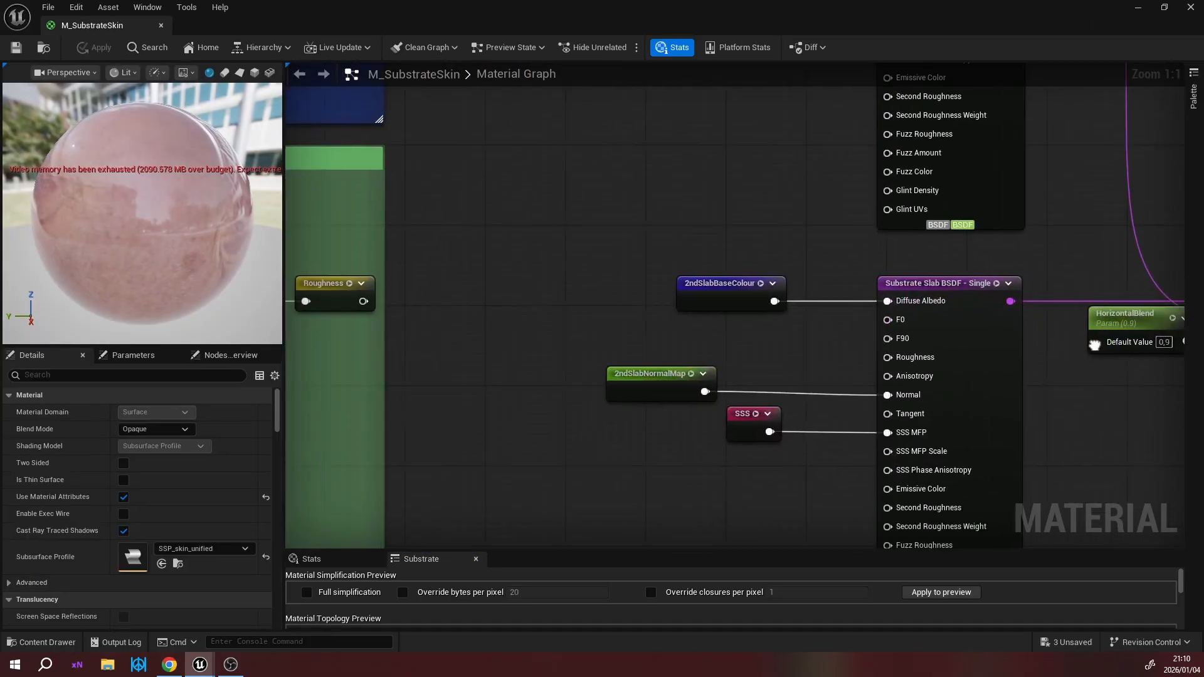
scroll(677, 348, "down", 2)
right_click_drag(525, 282, 728, 489)
right_click_drag(750, 388, 740, 382)
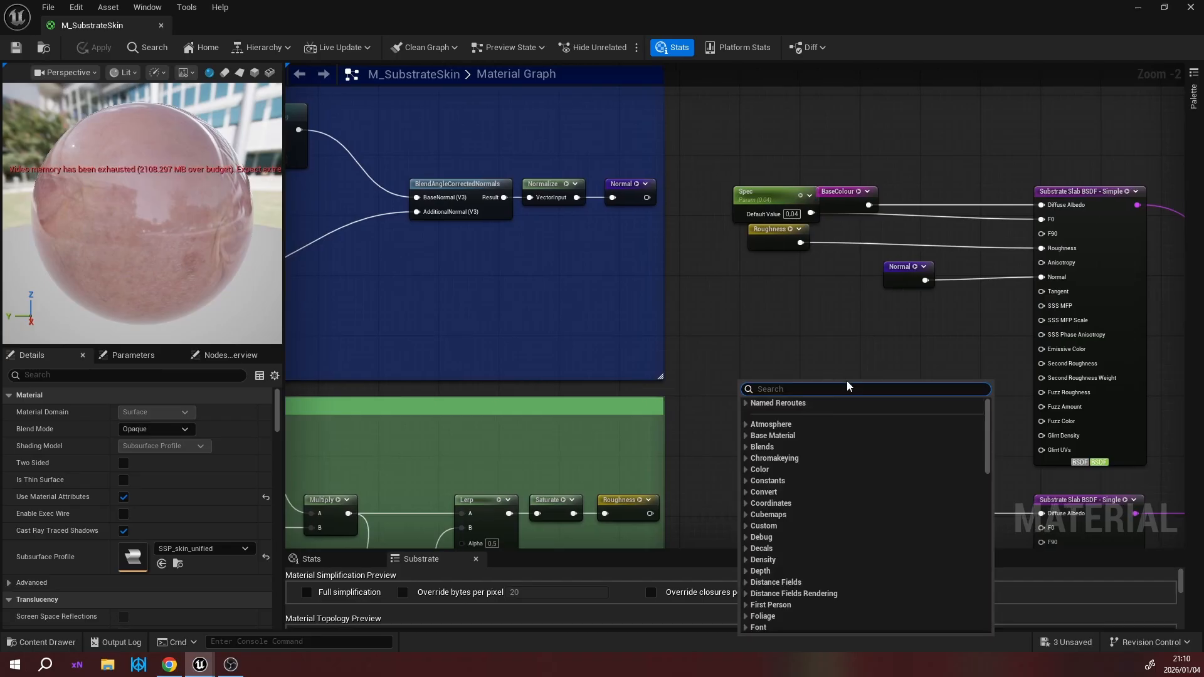
left_click(894, 321)
Examine how the Substrate Horizontal Blend combines the two slabs, and select the material's output node to review its settings.
right_click_drag(947, 326, 402, 243)
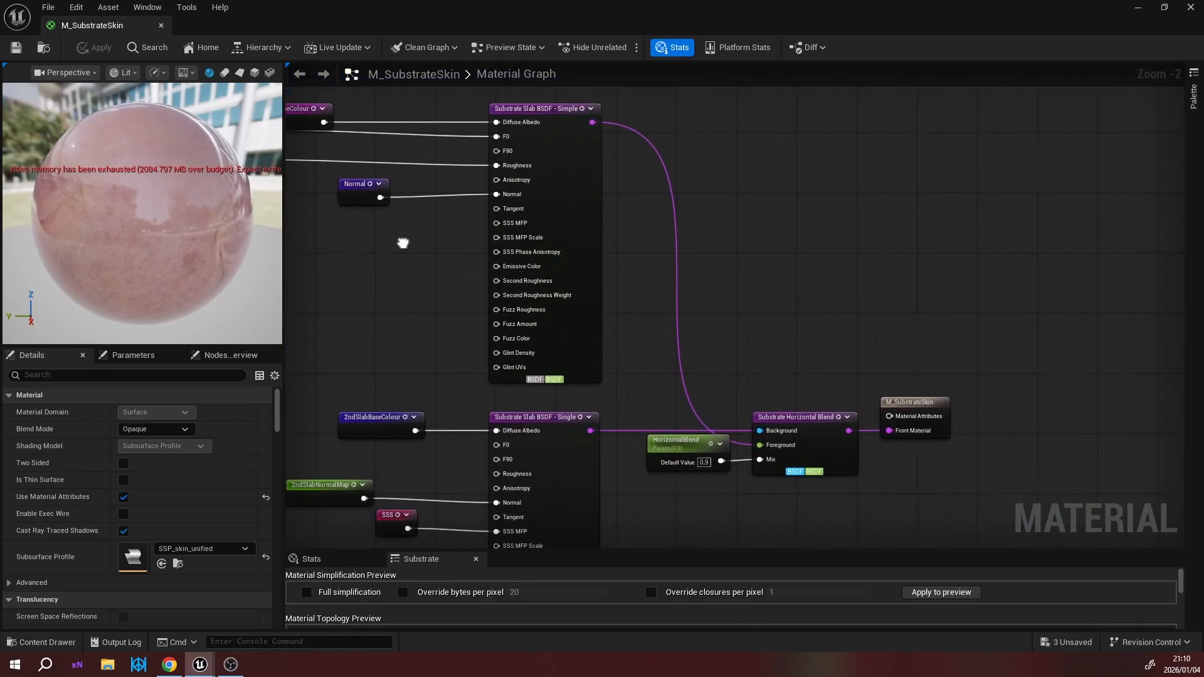
right_click_drag(853, 358, 844, 352)
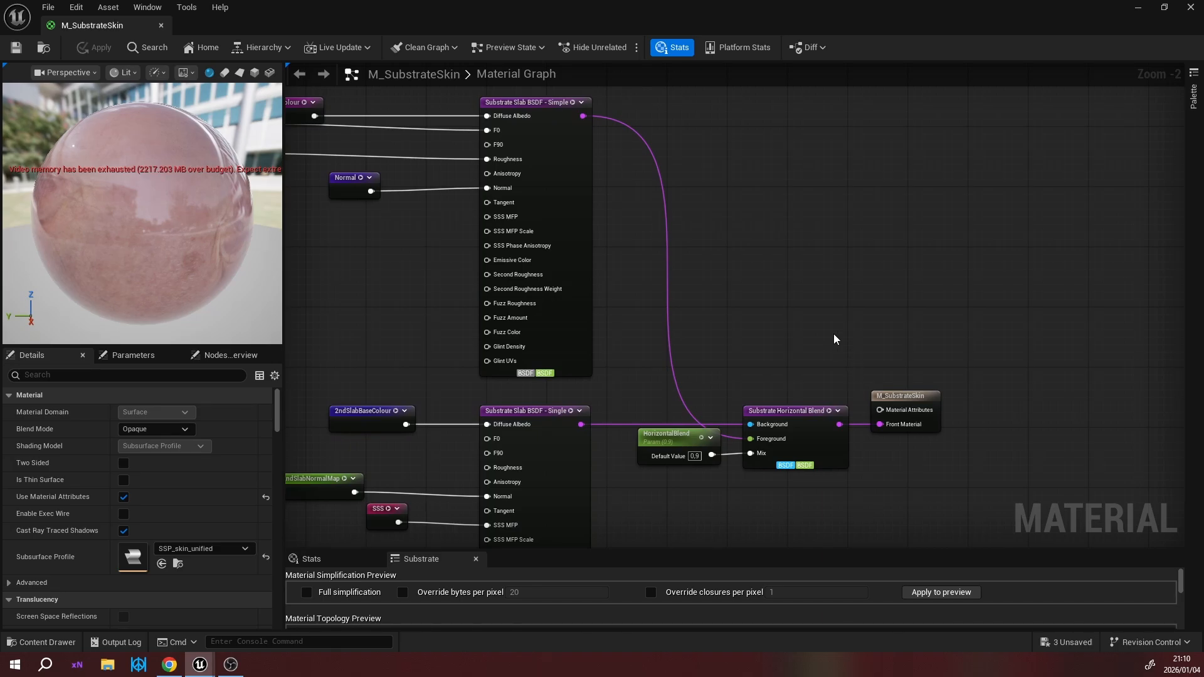
right_click_drag(836, 339, 873, 286)
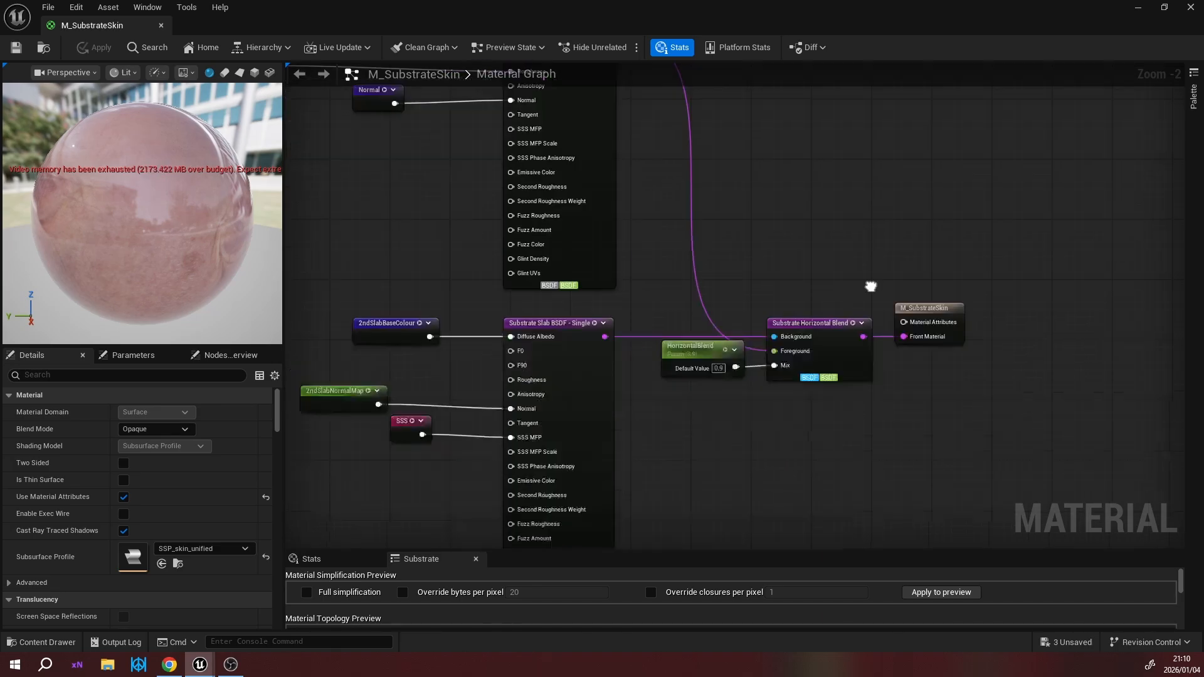
left_click(916, 309)
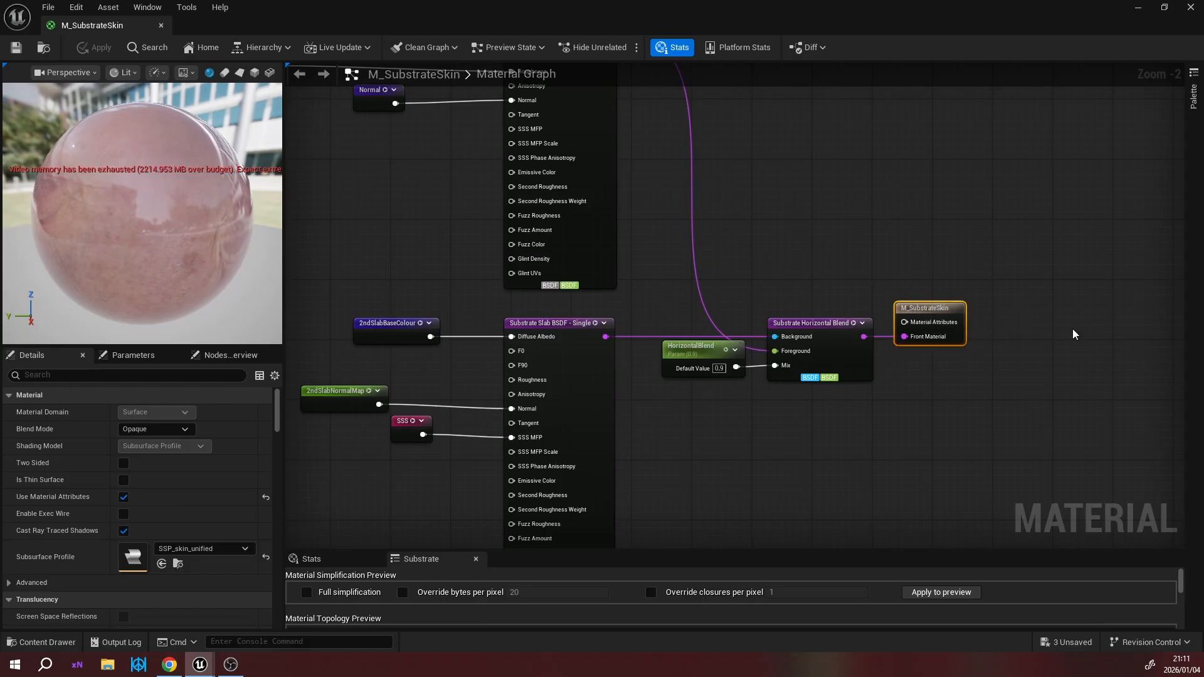
right_click_drag(797, 242, 886, 236)
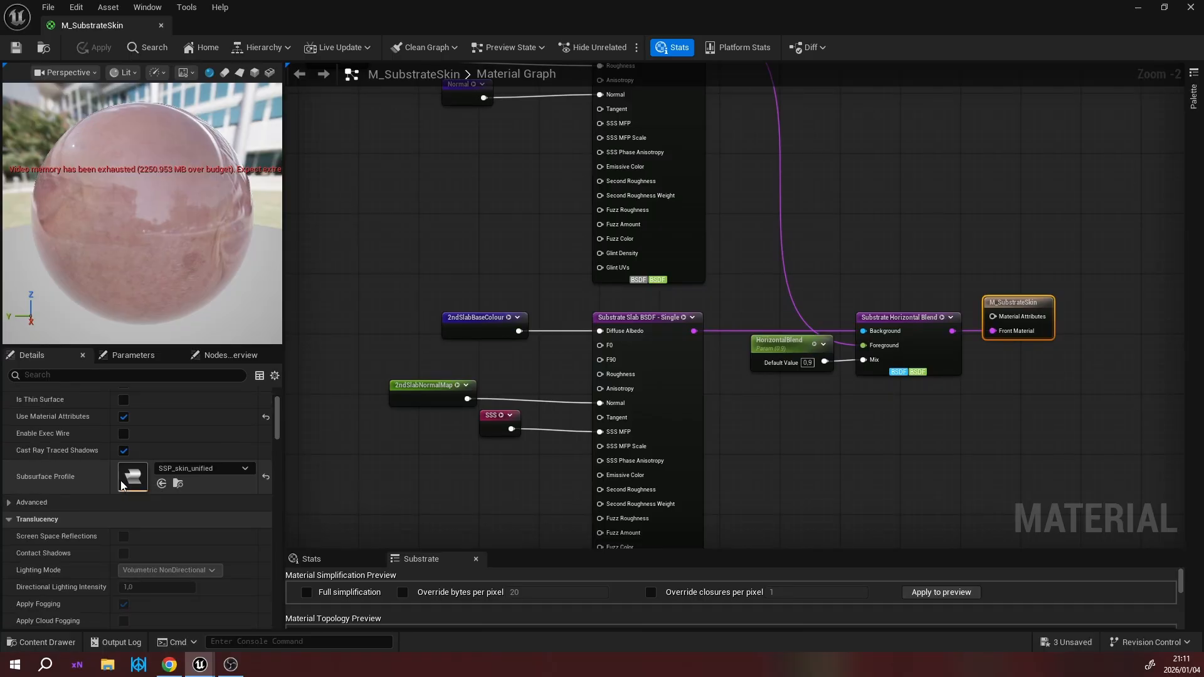
Filter the output node's details by "subs" to review its Subsurface Profile and Substrate settings.
scroll(121, 485, "down", 3)
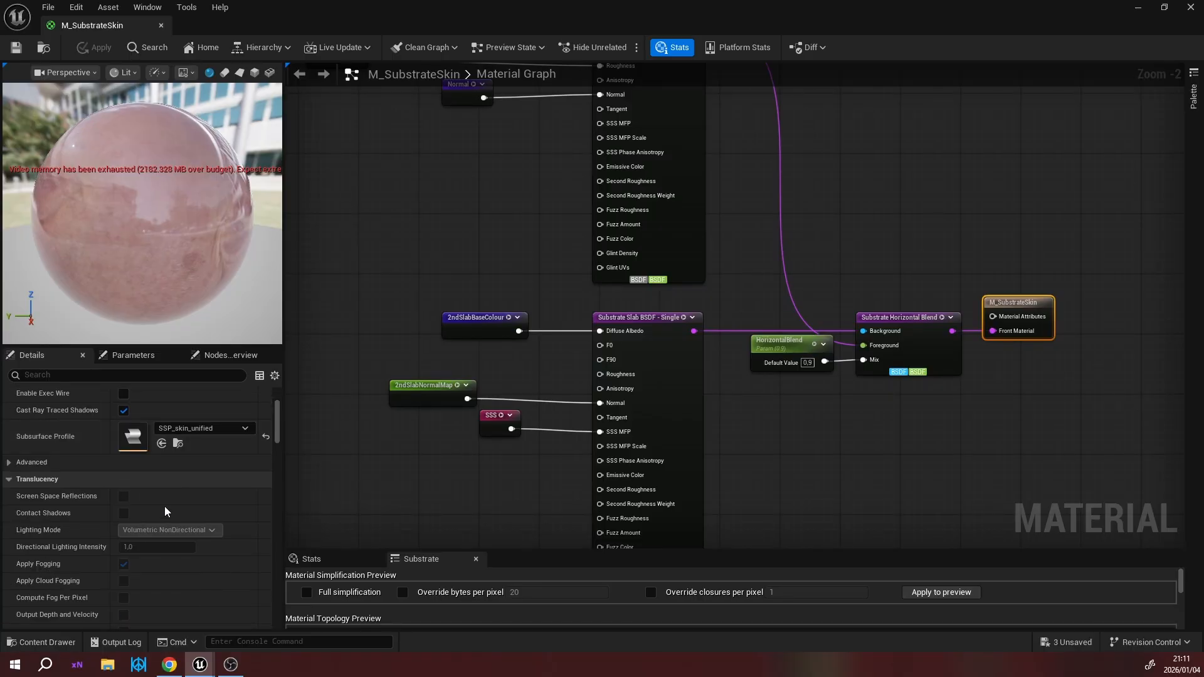
left_click(93, 375)
type("s")
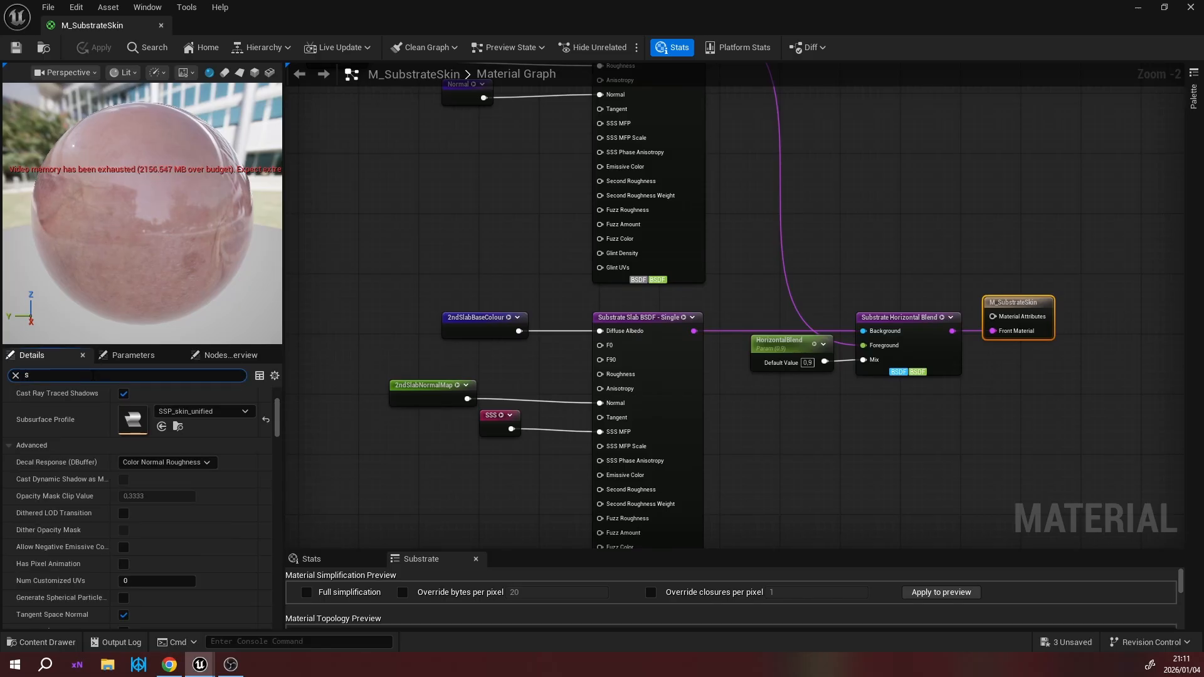
type("ubs")
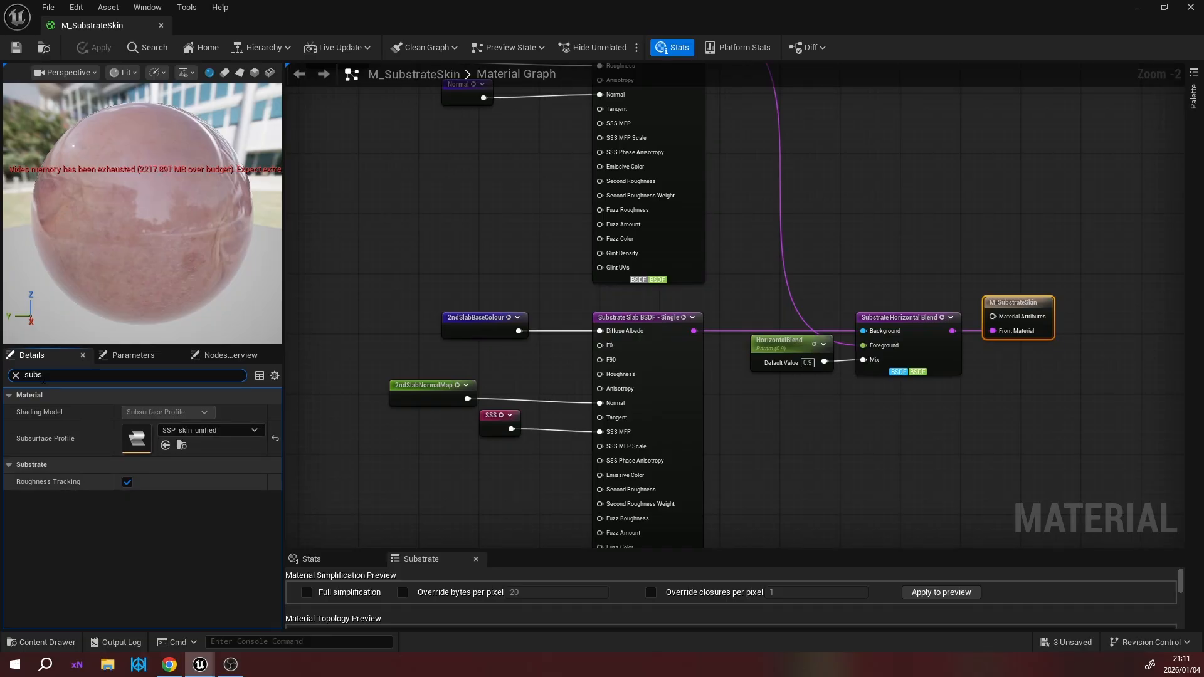
Disconnect the Substrate Horizontal Blend from the material's Front Material input, and reconnect it.
left_click(974, 332, "alt")
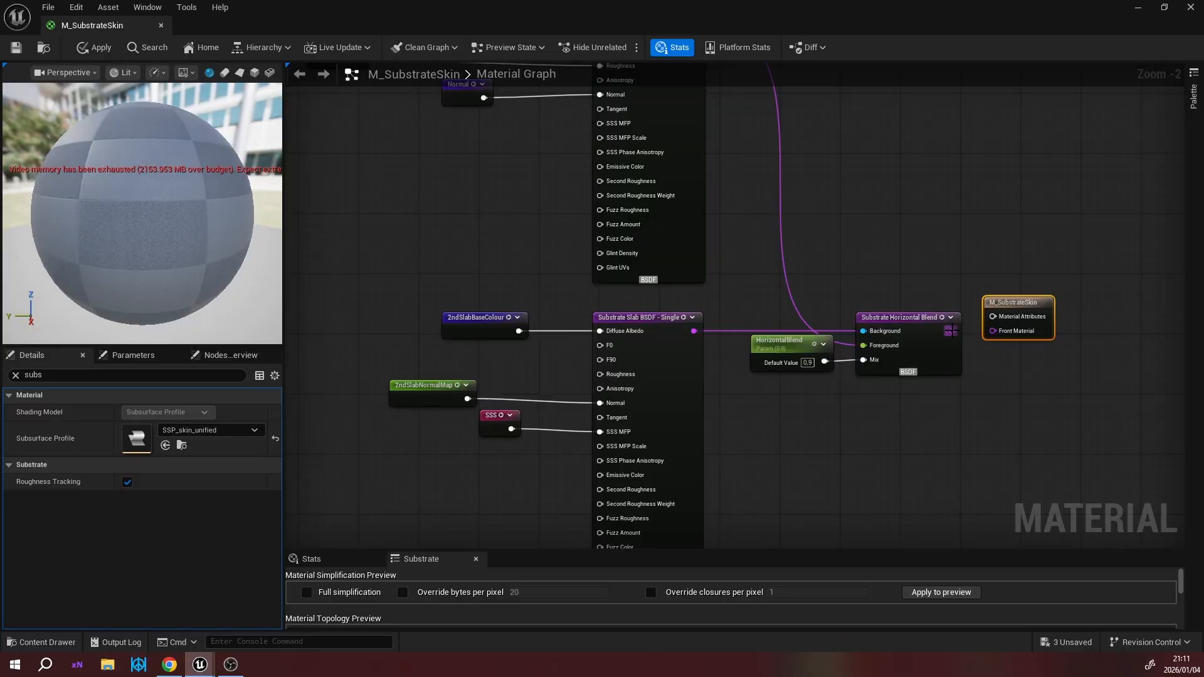
left_click_drag(950, 331, 994, 334)
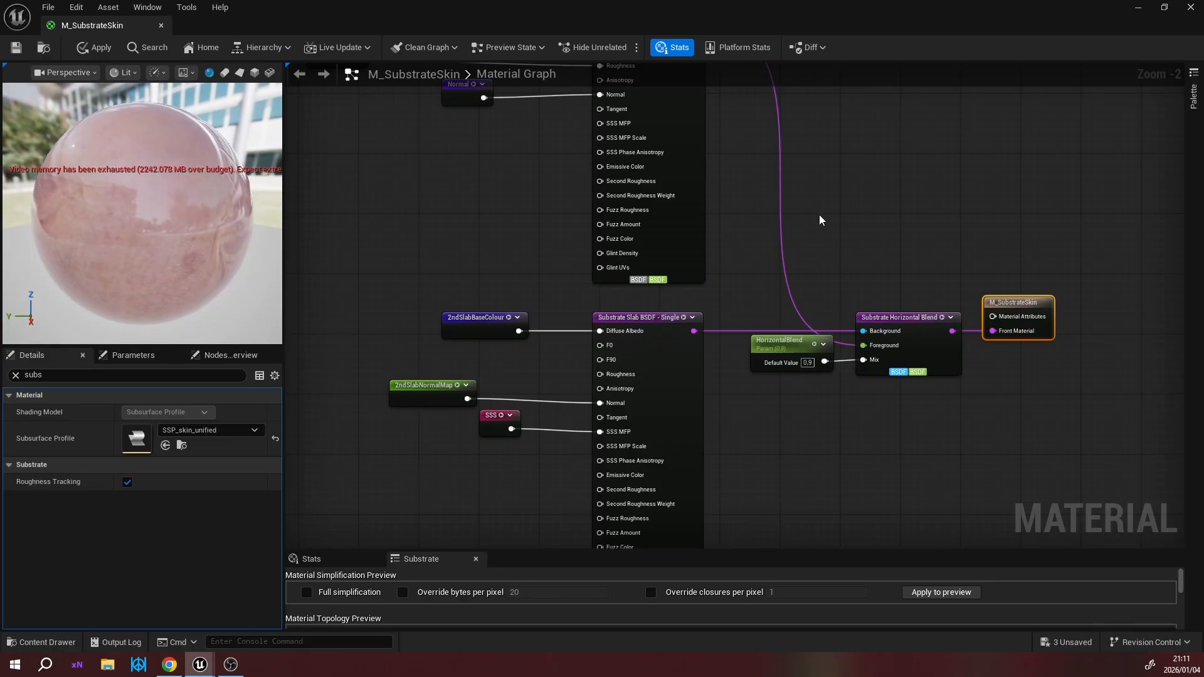
Select the Substrate Slab BSDF - Simple node to view its subsurface settings, and deselect it.
right_click_drag(818, 218, 1014, 378)
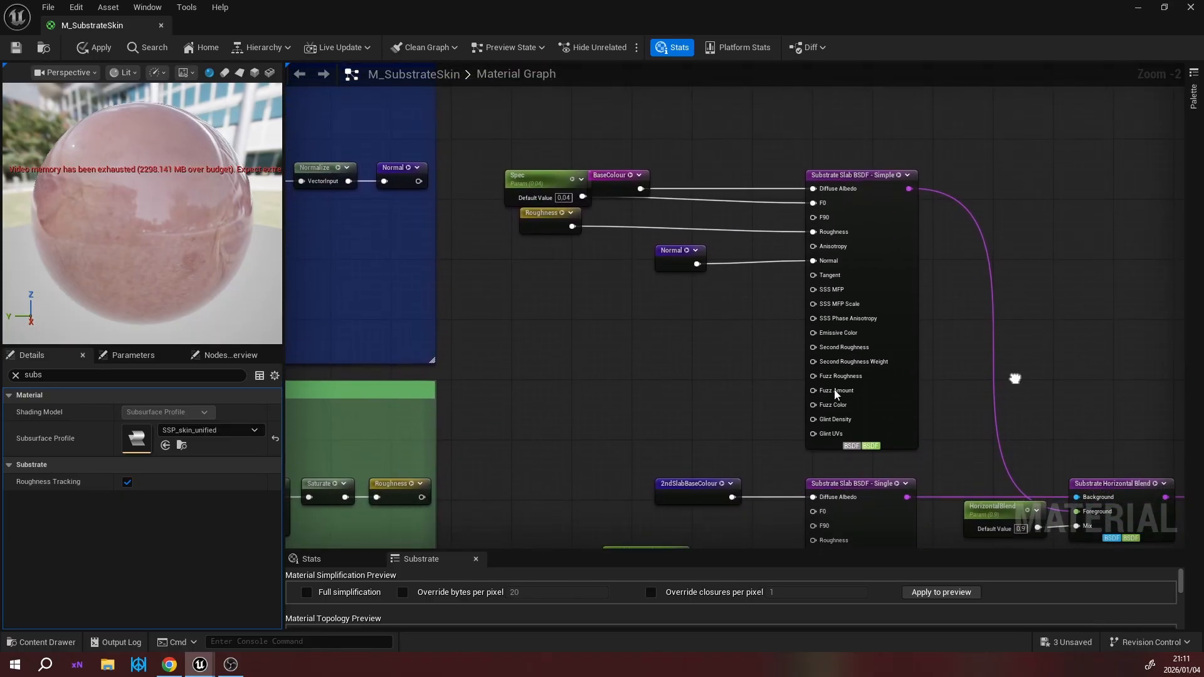
left_click(815, 351)
right_click(724, 362)
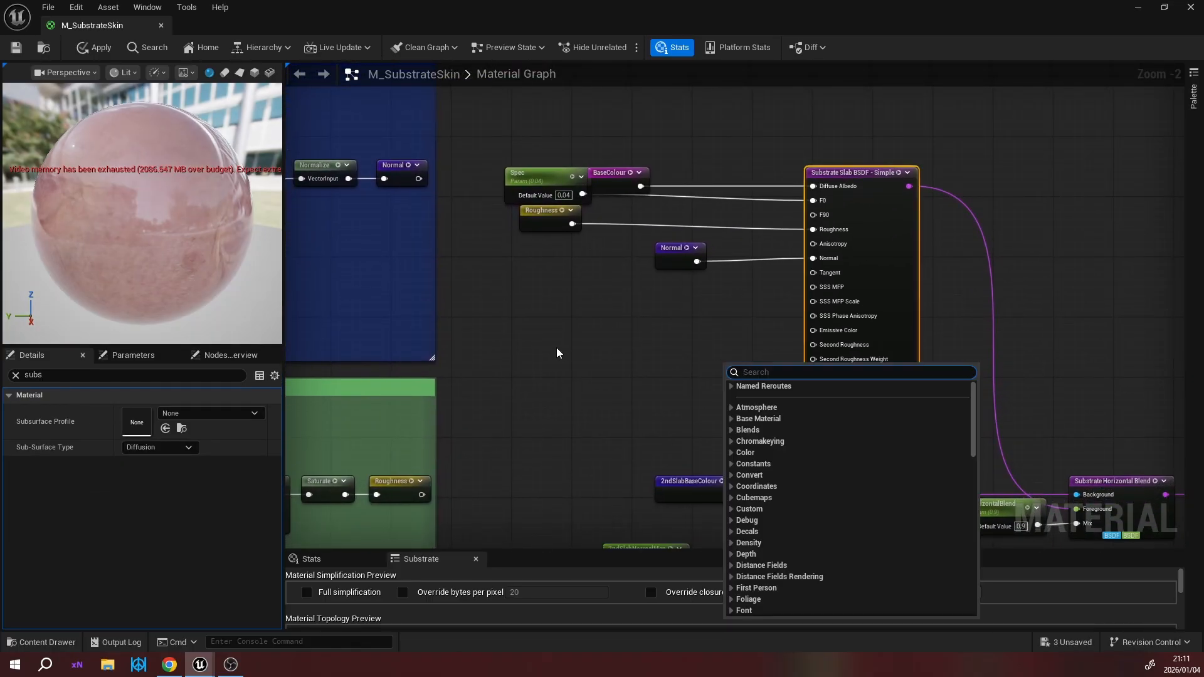
key("Escape")
left_click(509, 320)
Examine the Saturation & Contrast nodes in the Base Colour group, selecting the BaseColourSaturation parameter.
right_click_drag(509, 320, 940, 498)
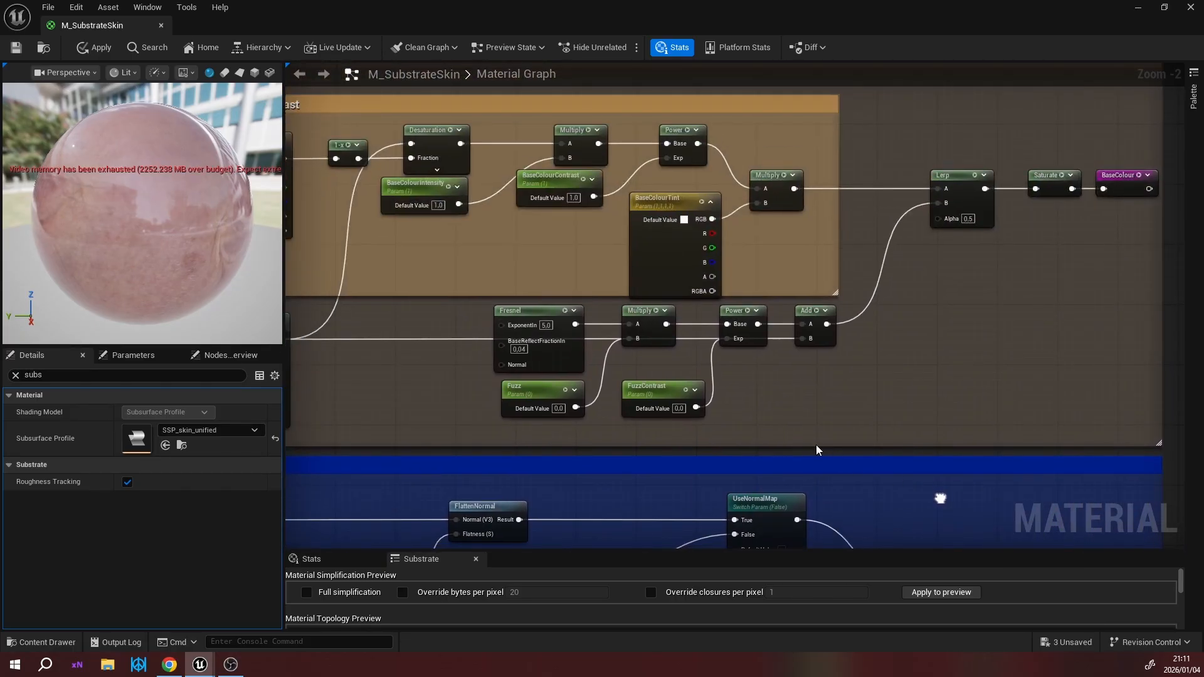
scroll(760, 422, "down", 1)
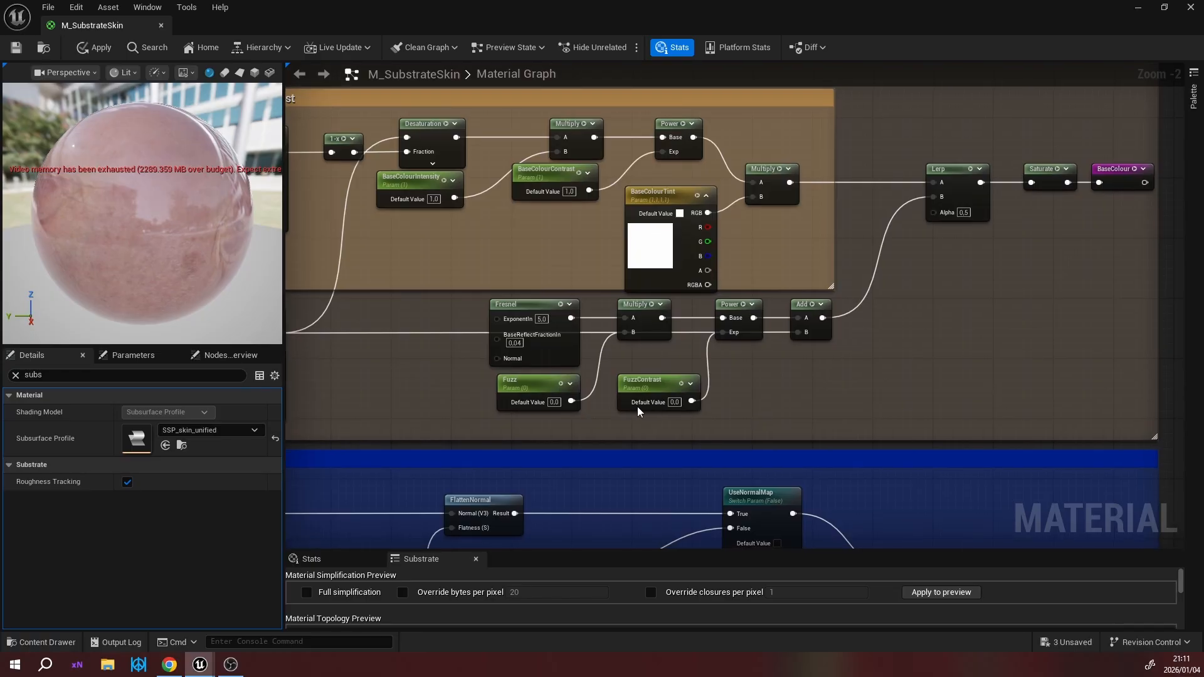
scroll(645, 405, "down", 1)
right_click_drag(543, 409, 692, 431)
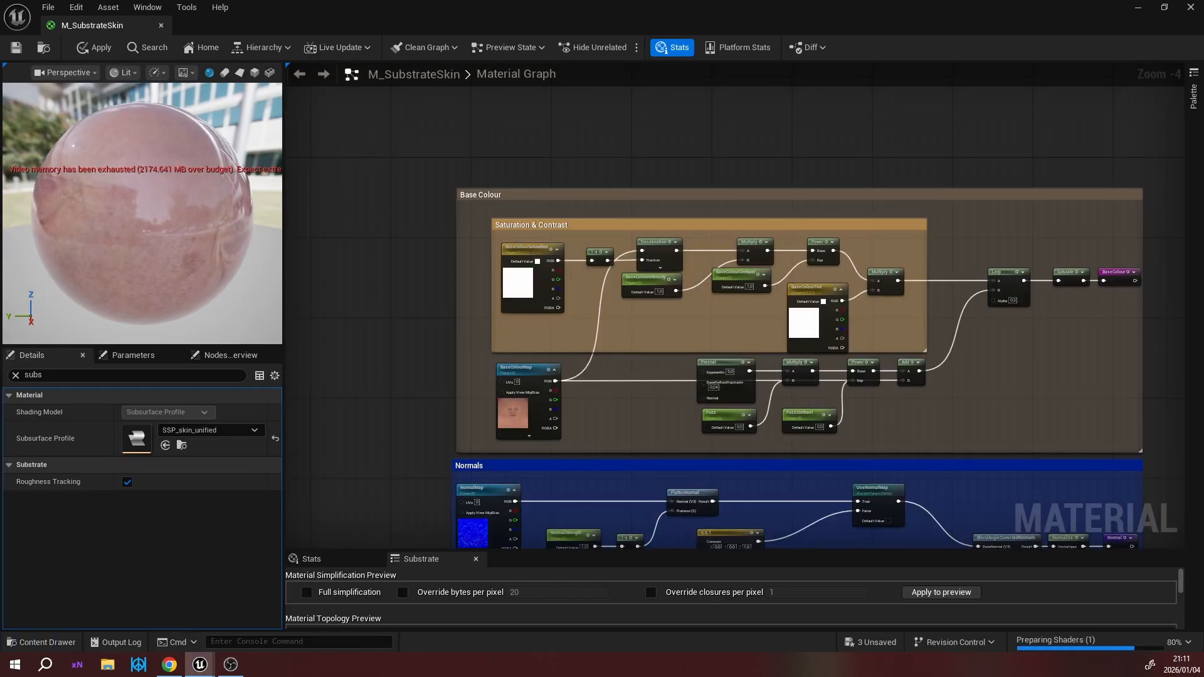
right_click_drag(539, 282, 503, 263)
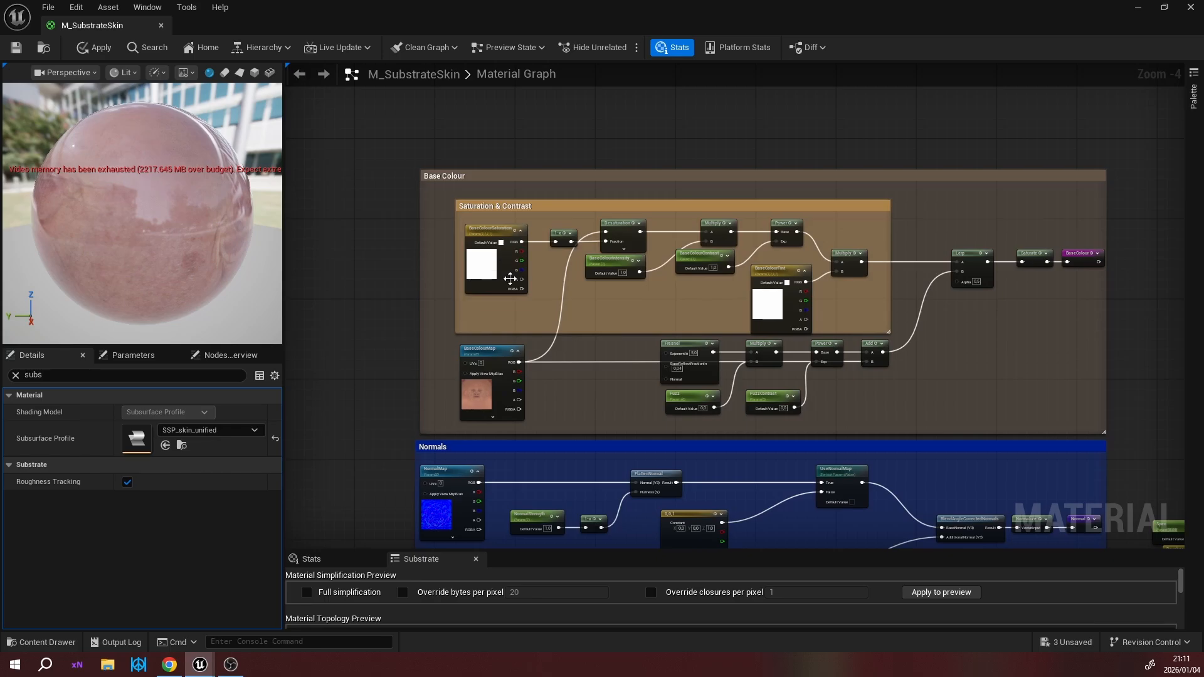
left_click(496, 266)
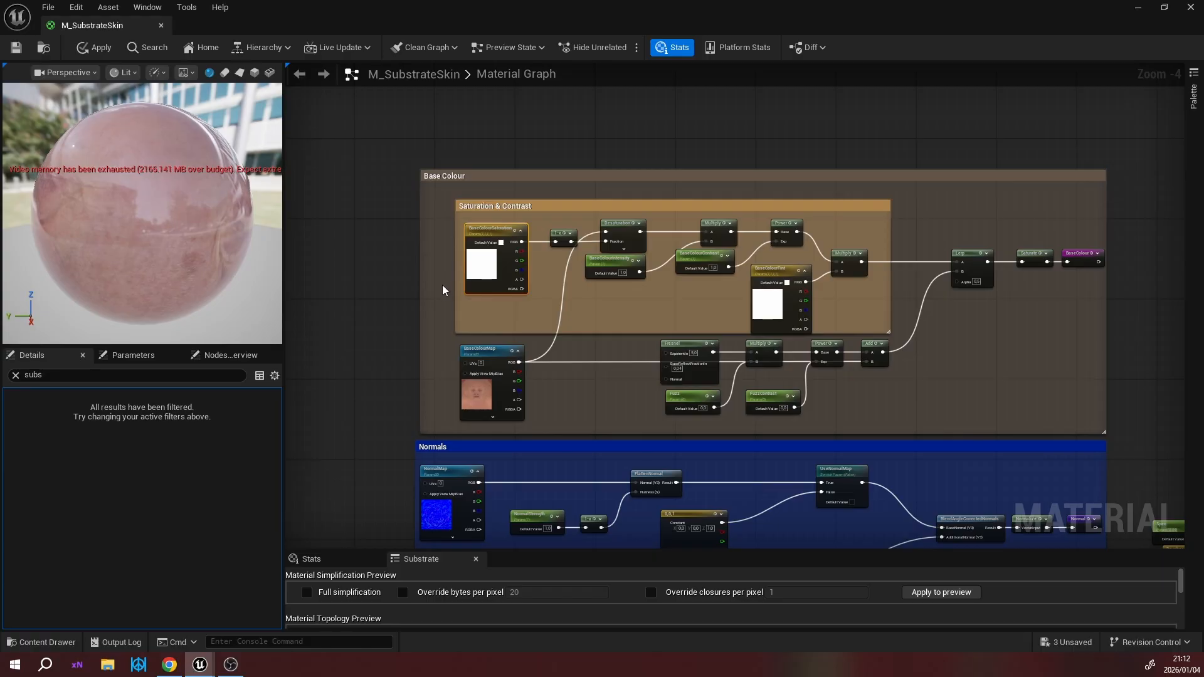
right_click_drag(419, 262, 411, 255)
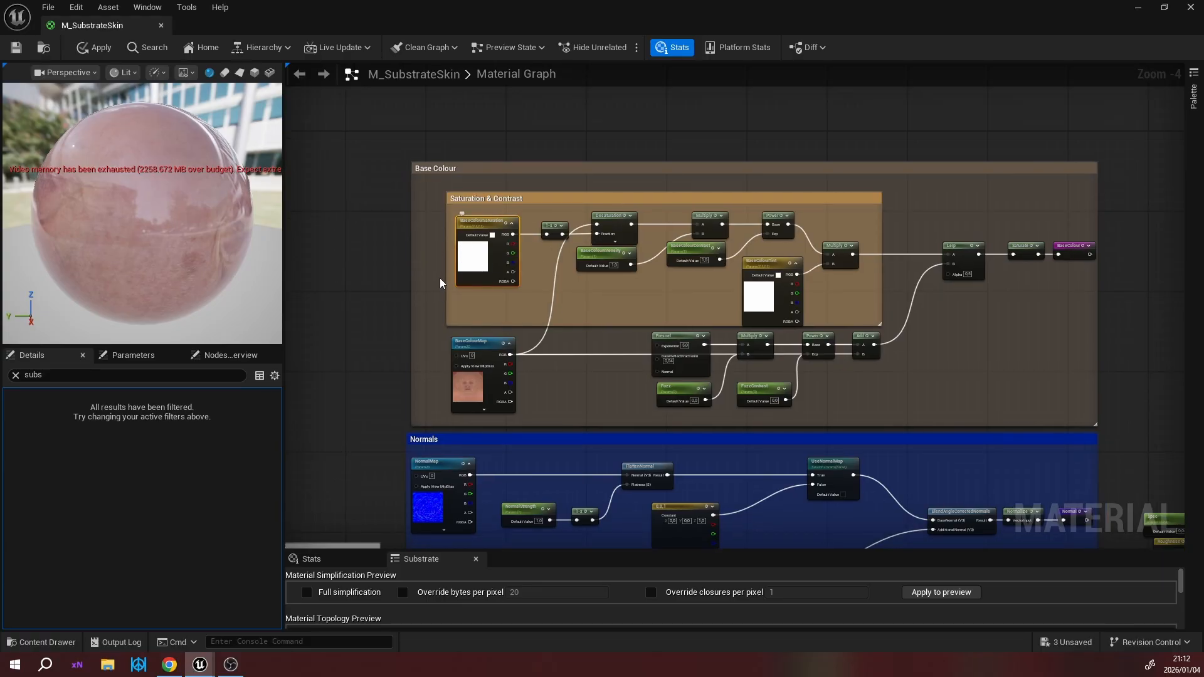
scroll(470, 275, "up", 2)
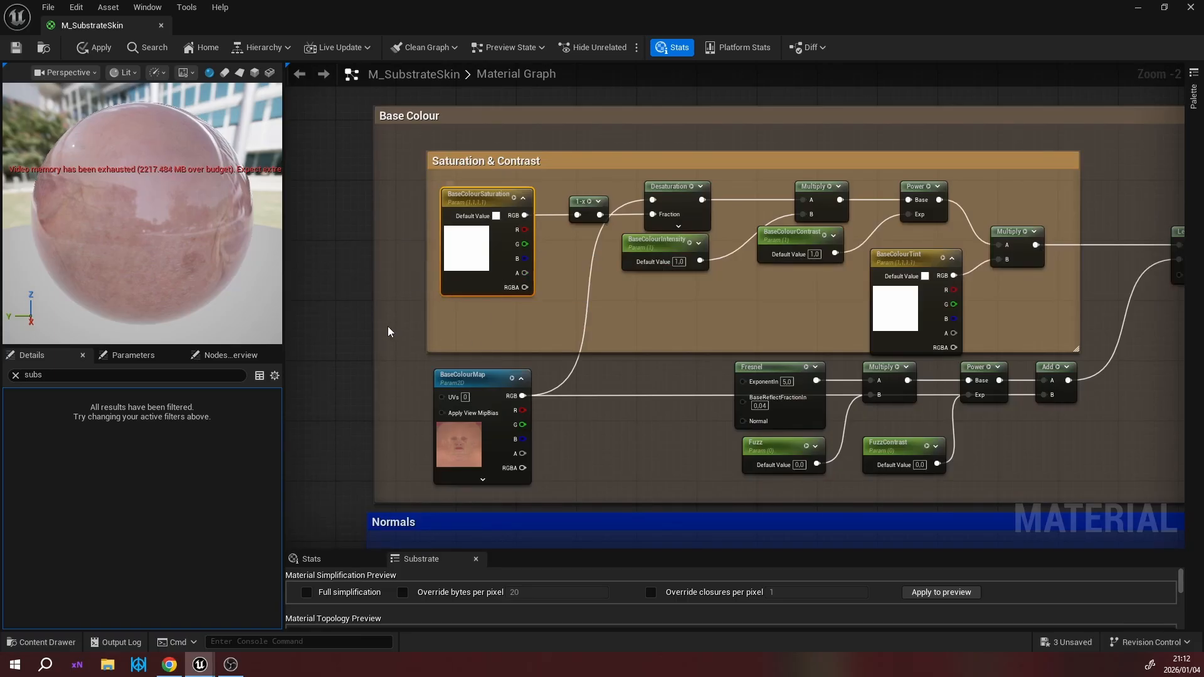
right_click_drag(441, 321, 371, 295)
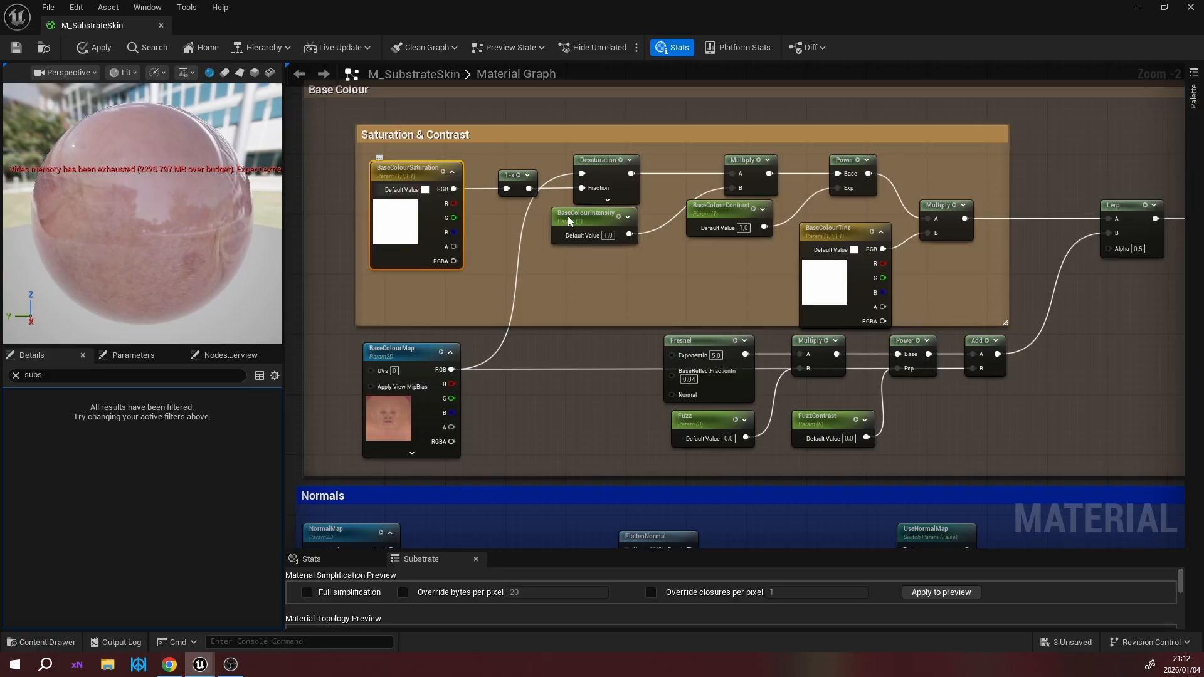
right_click_drag(618, 308, 551, 278)
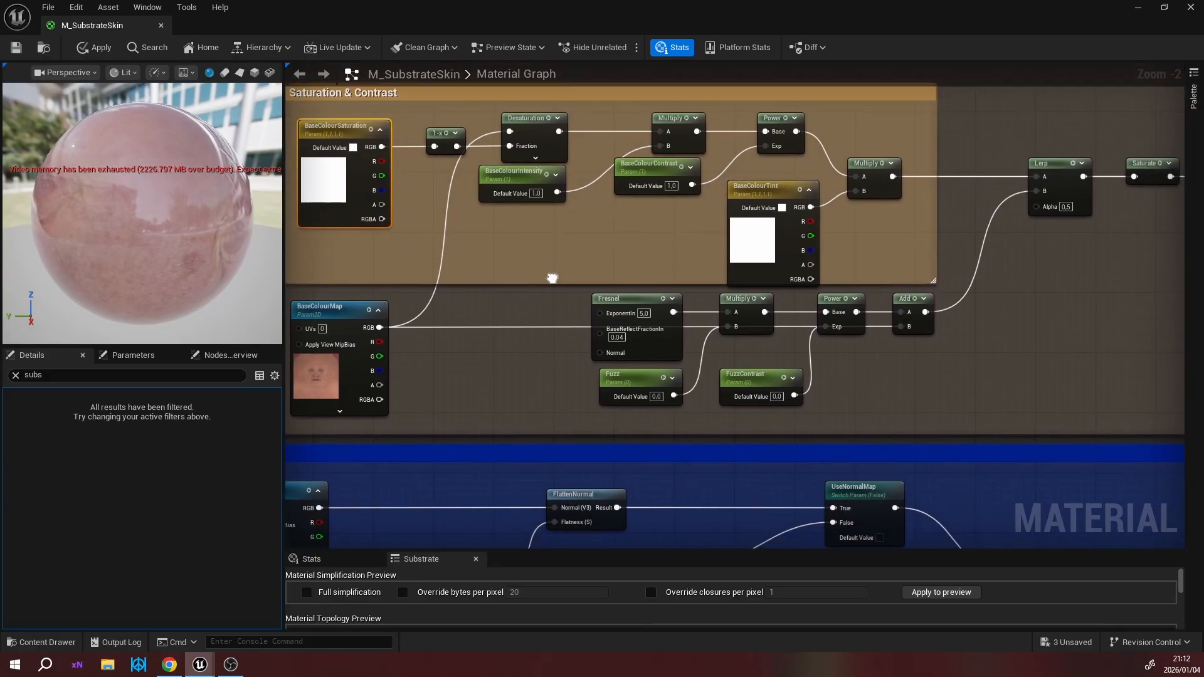
Select the BaseColourTint parameter and examine the Fresnel, Fuzz and FuzzContrast nodes feeding the Base Colour Lerp.
left_click(750, 240)
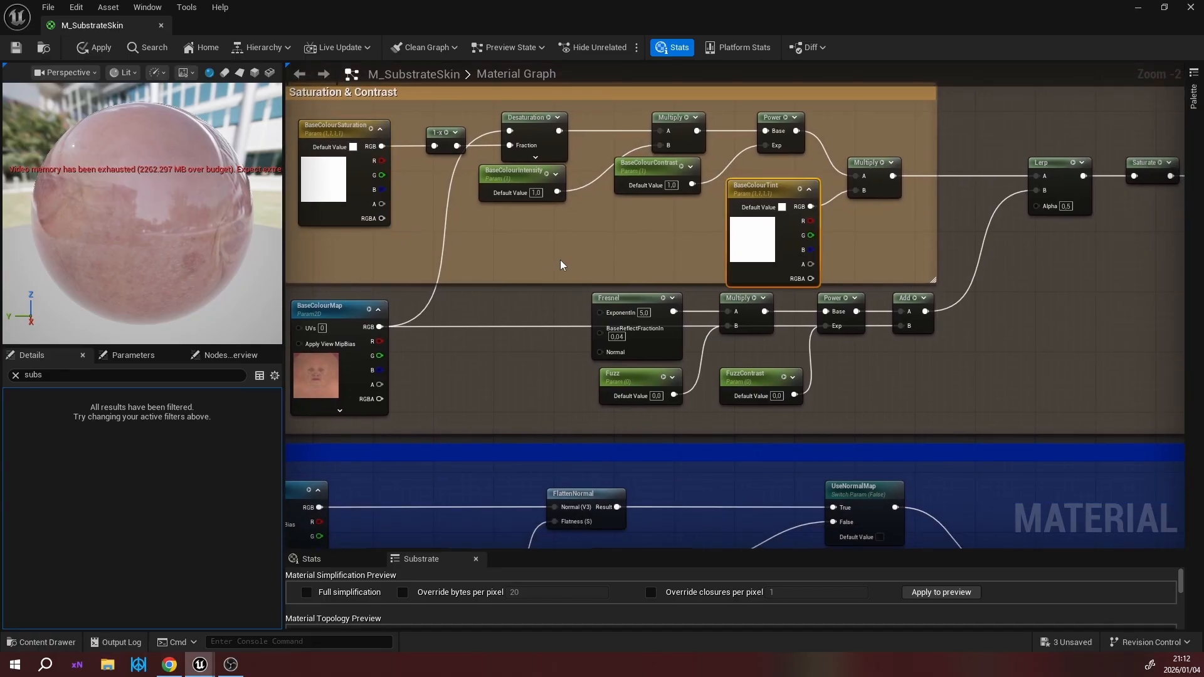
right_click_drag(561, 260, 581, 260)
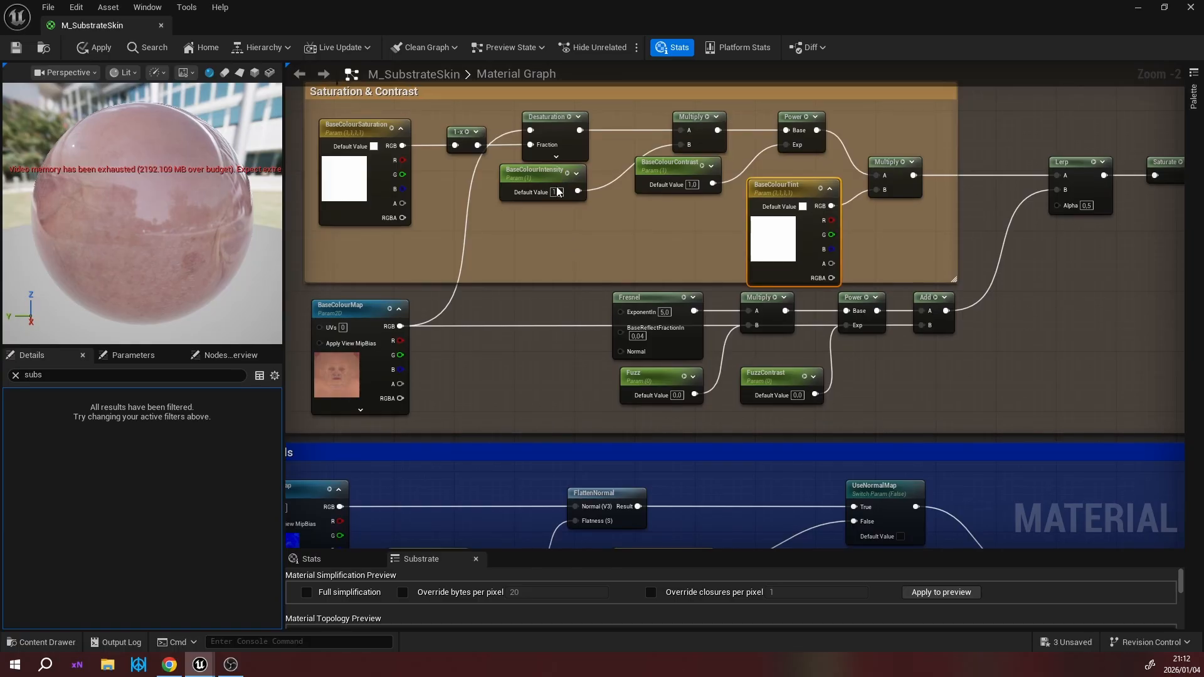
right_click_drag(653, 224, 442, 233)
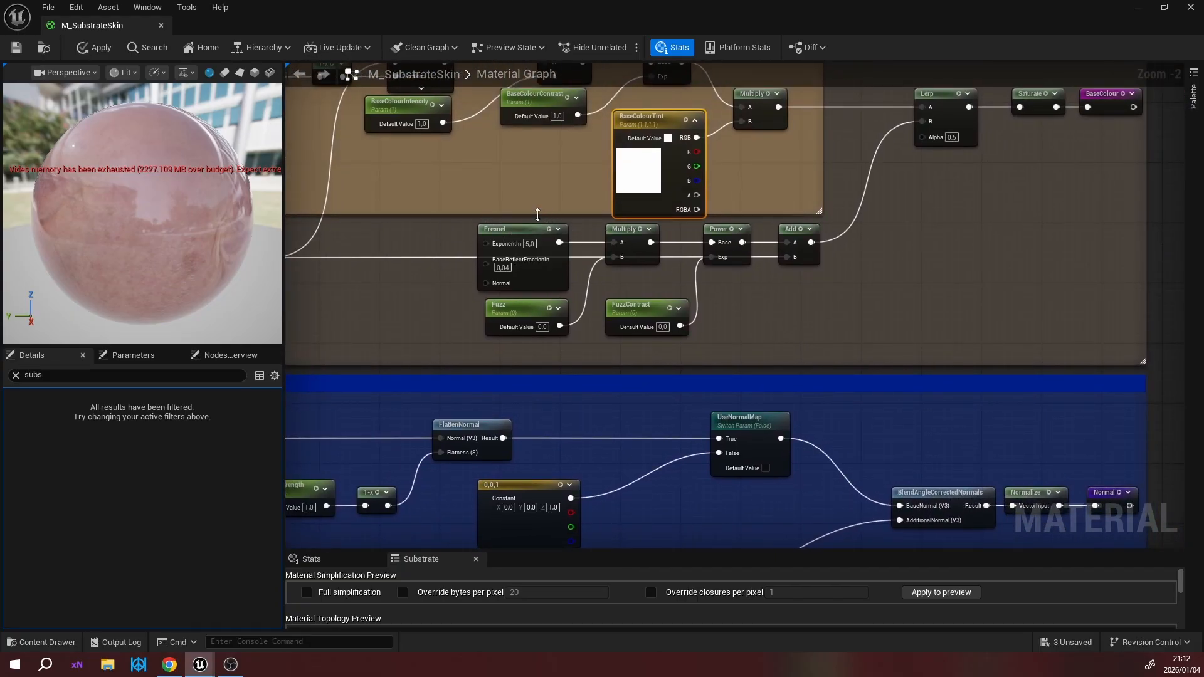
right_click_drag(630, 281, 554, 294)
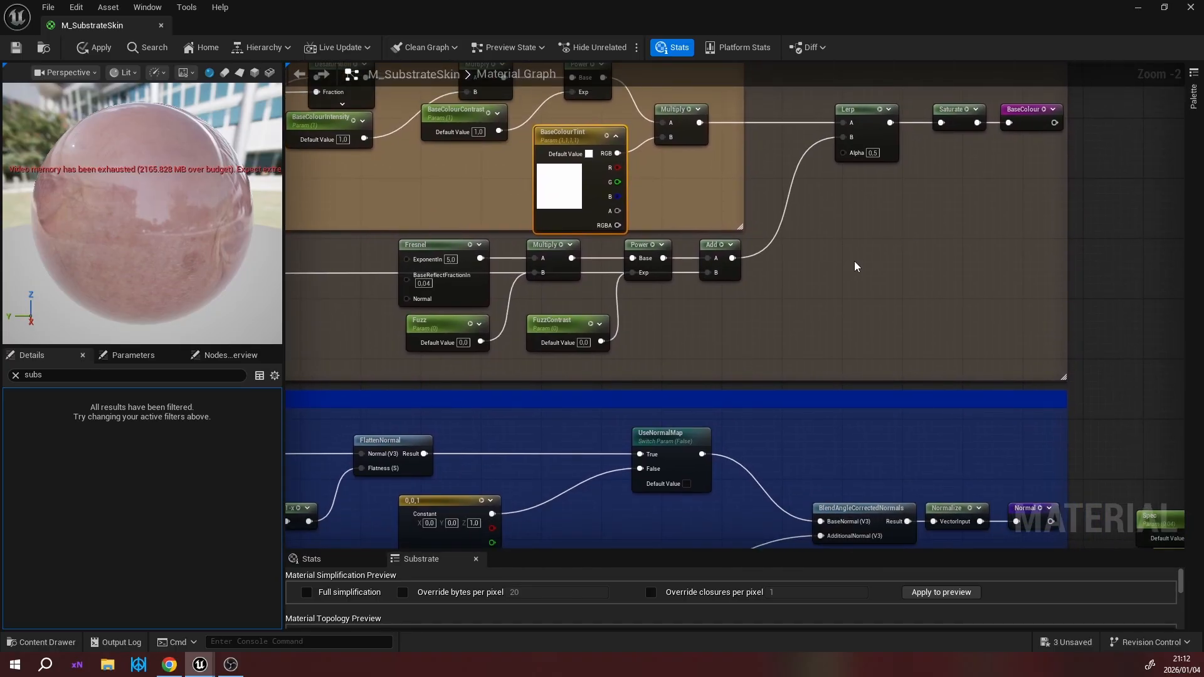
Follow the BaseColour reroute to its use in the Substrate Slab BSDF - Simple node, and select that slab.
right_click_drag(854, 261, 424, 130)
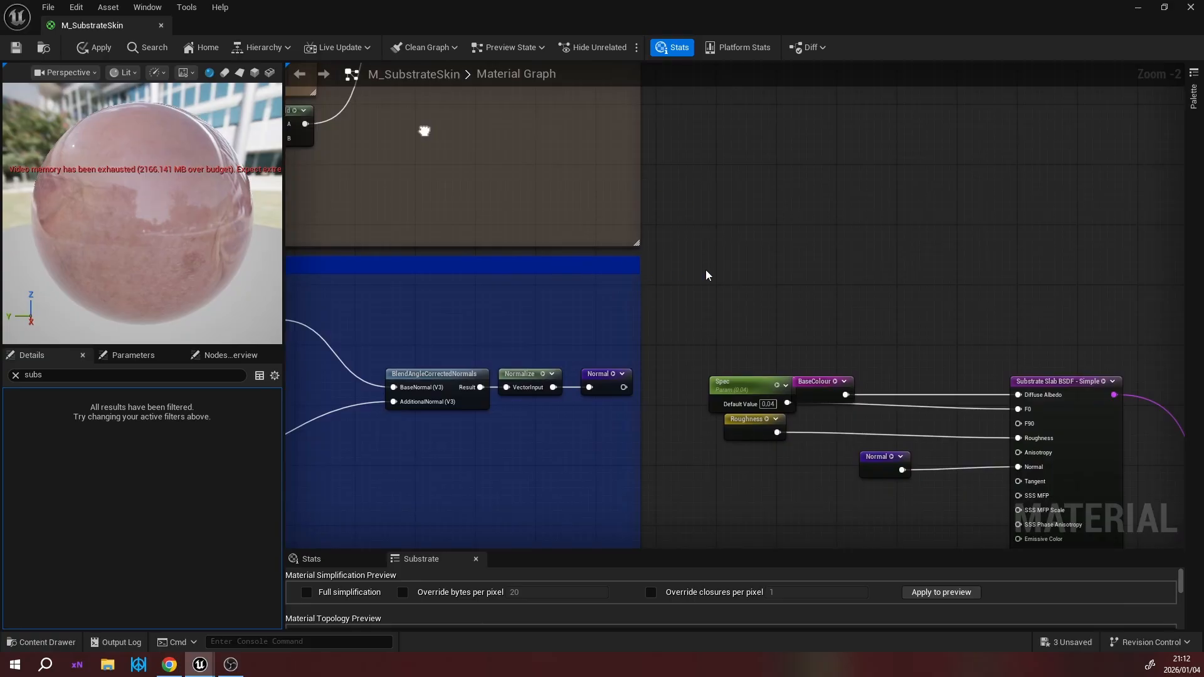
right_click_drag(737, 276, 667, 70)
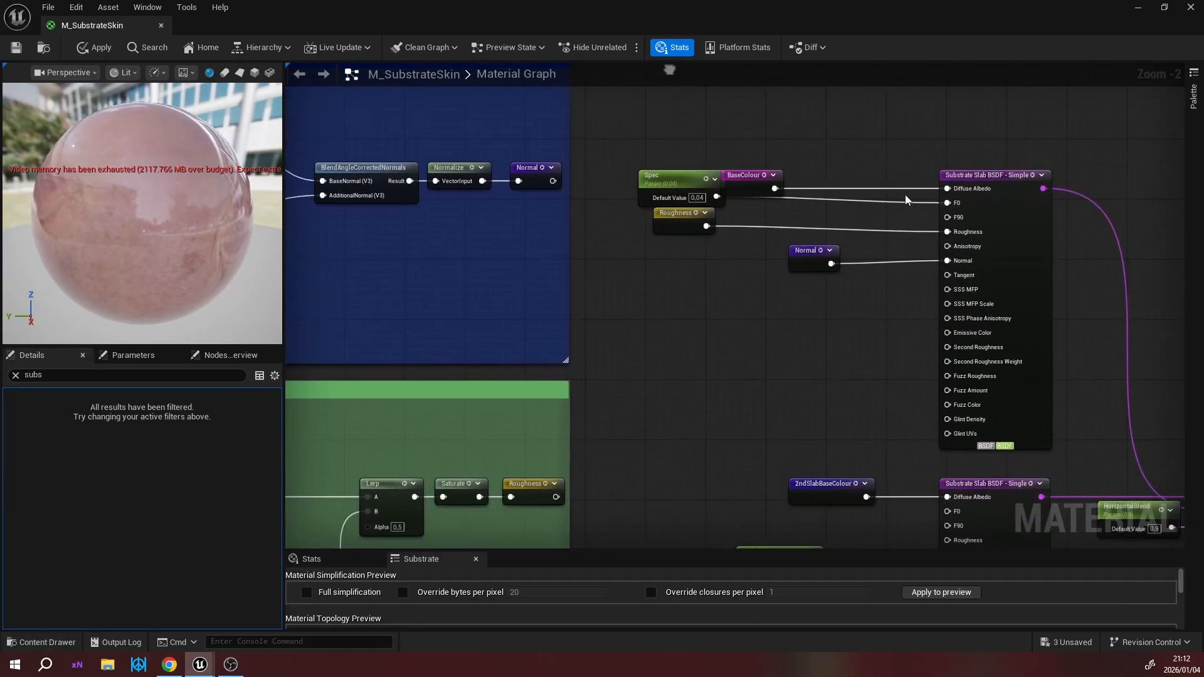
left_click(977, 180)
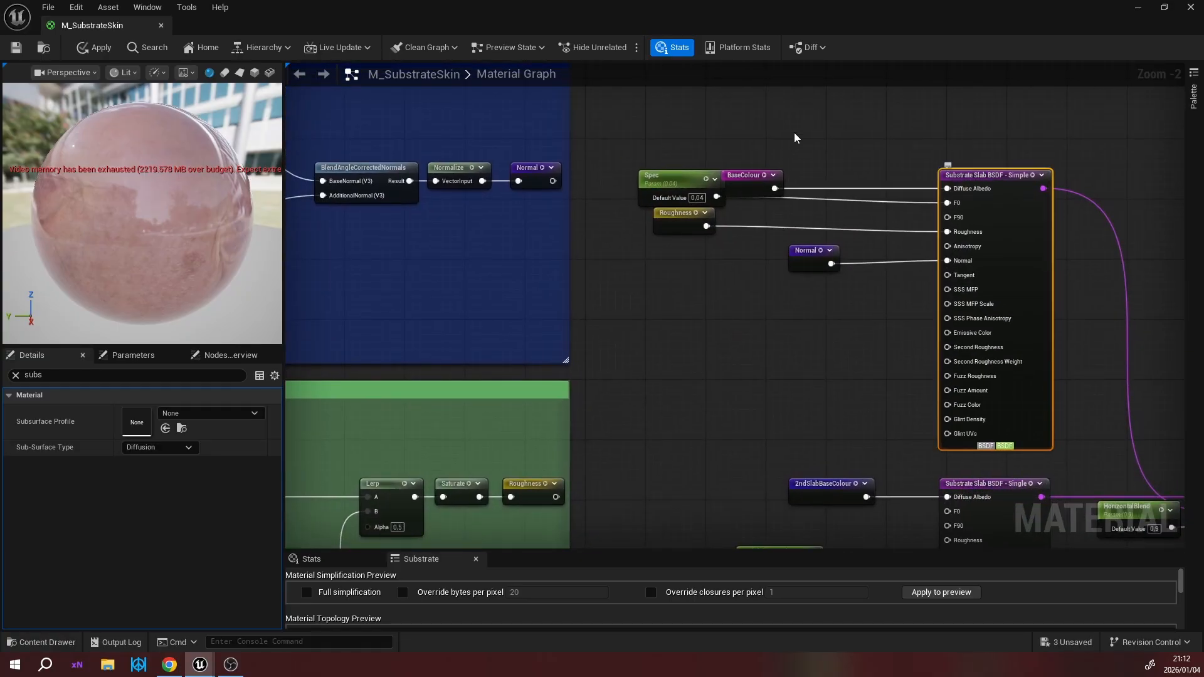
Examine the Normals group from the selected MicroNormalMap texture through the normal map switches to the BlendAngleCorrectedNormals node.
right_click_drag(738, 119, 1155, 138)
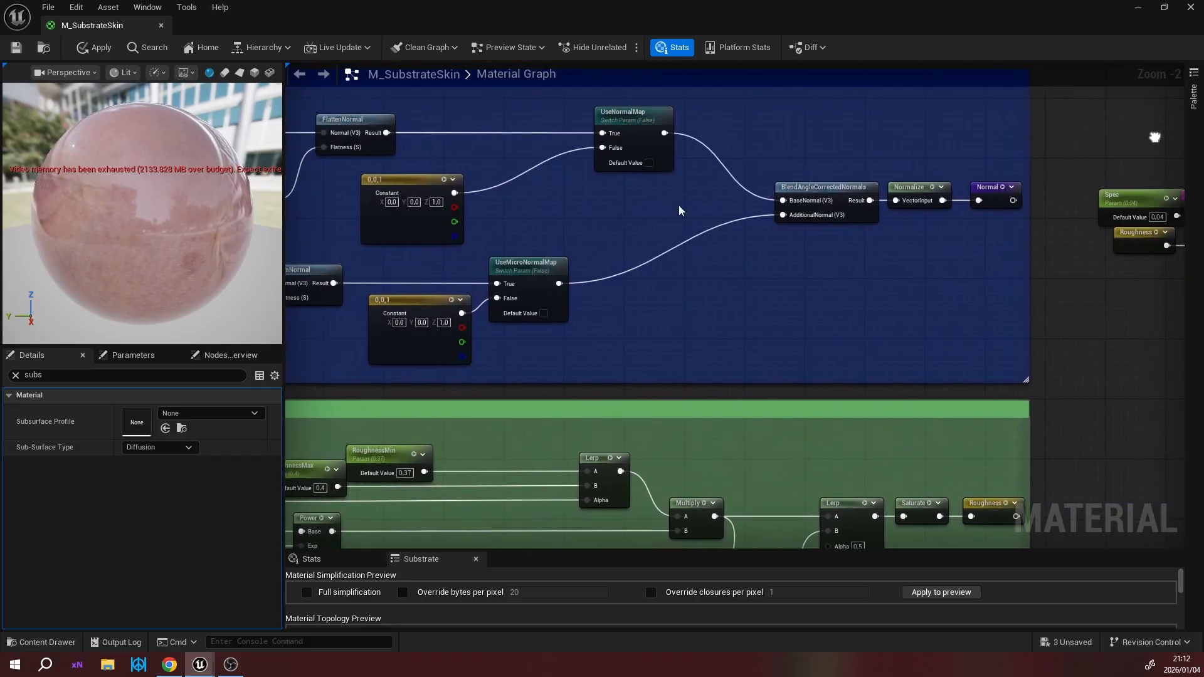
right_click_drag(580, 216, 812, 272)
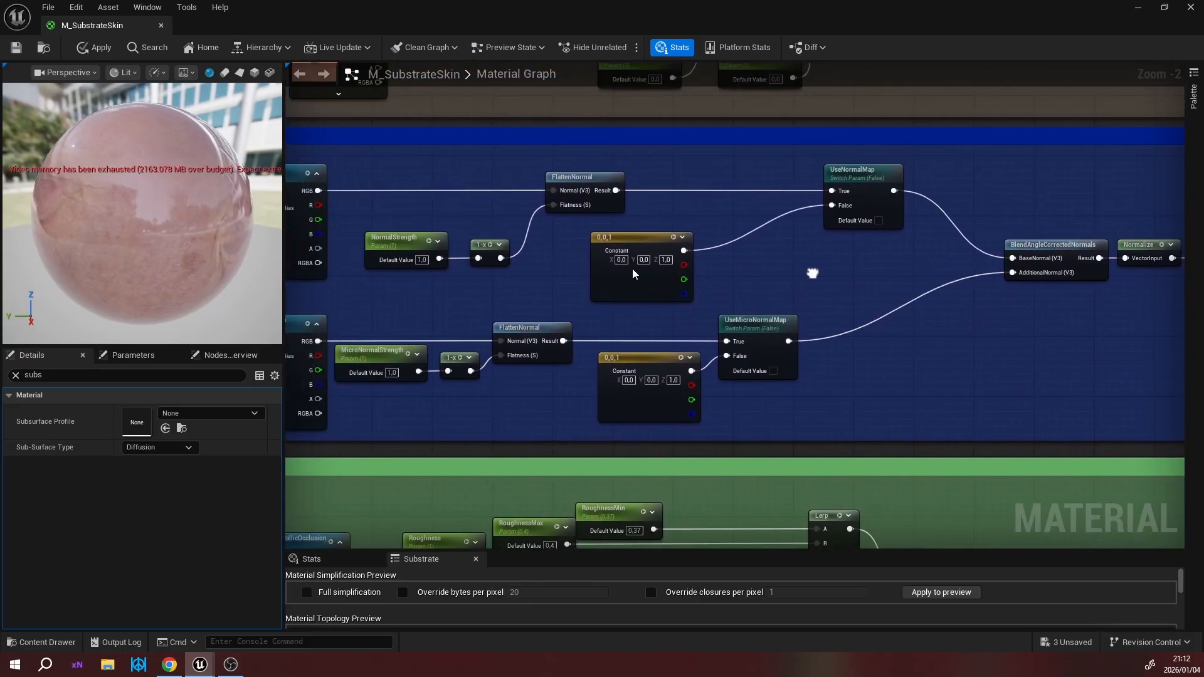
scroll(632, 273, "down", 1)
right_click_drag(446, 299, 747, 241)
left_click(591, 318)
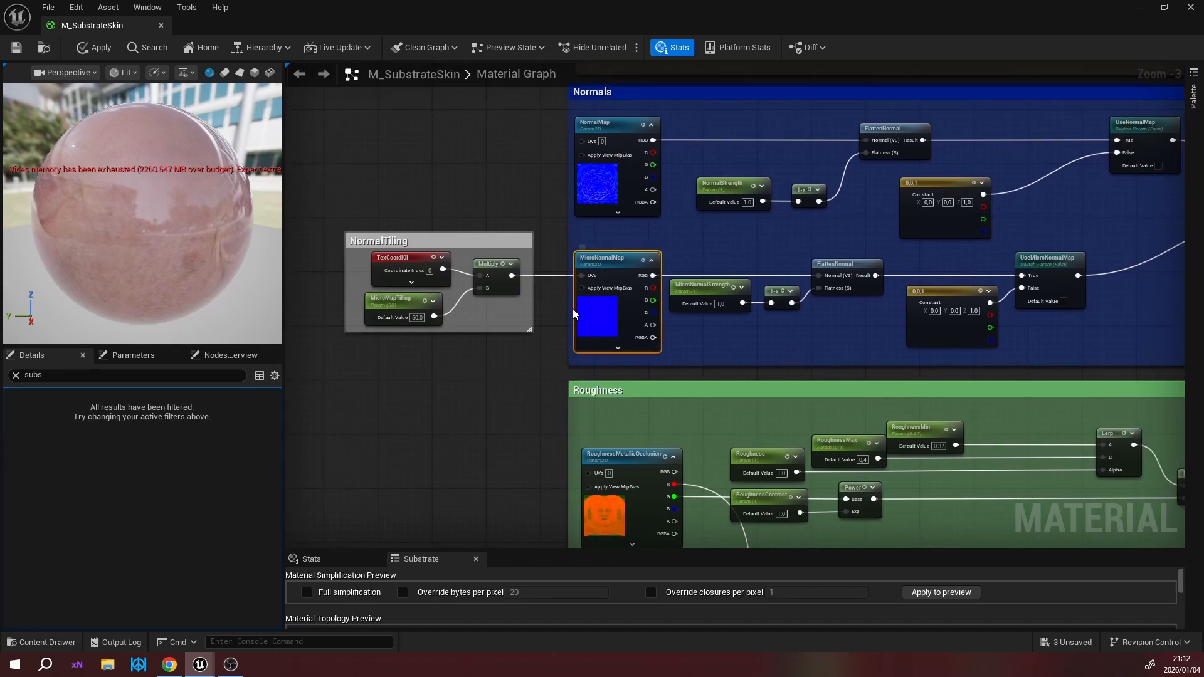
right_click_drag(759, 343, 314, 367)
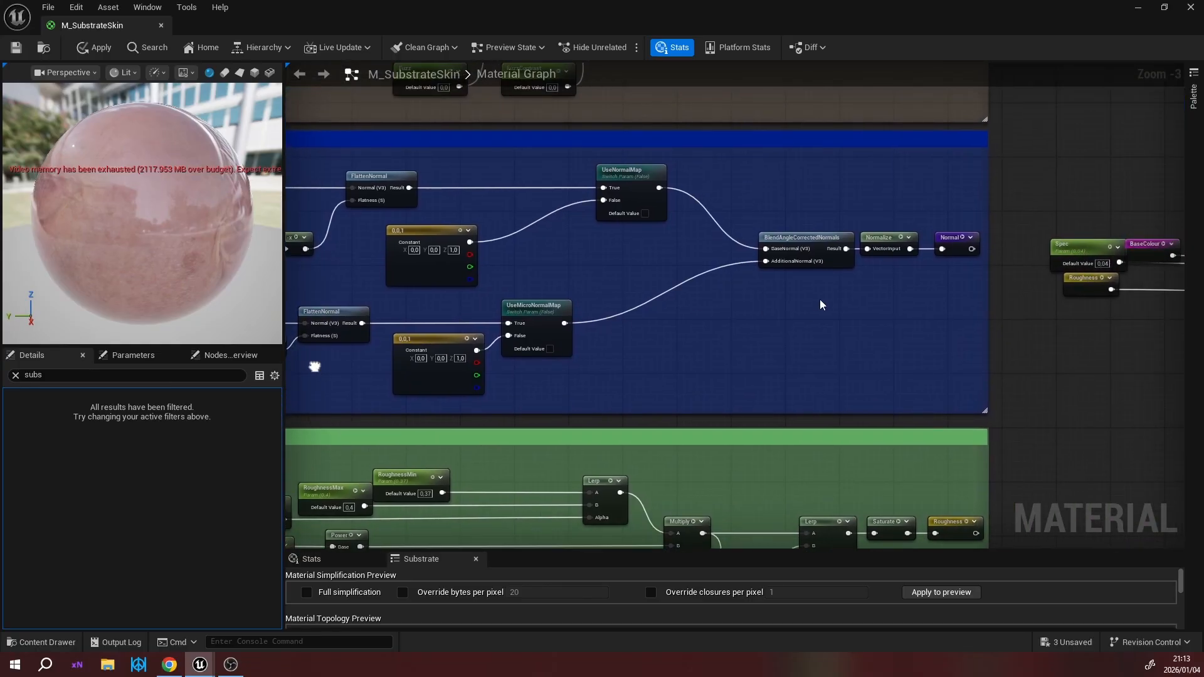
right_click(718, 319)
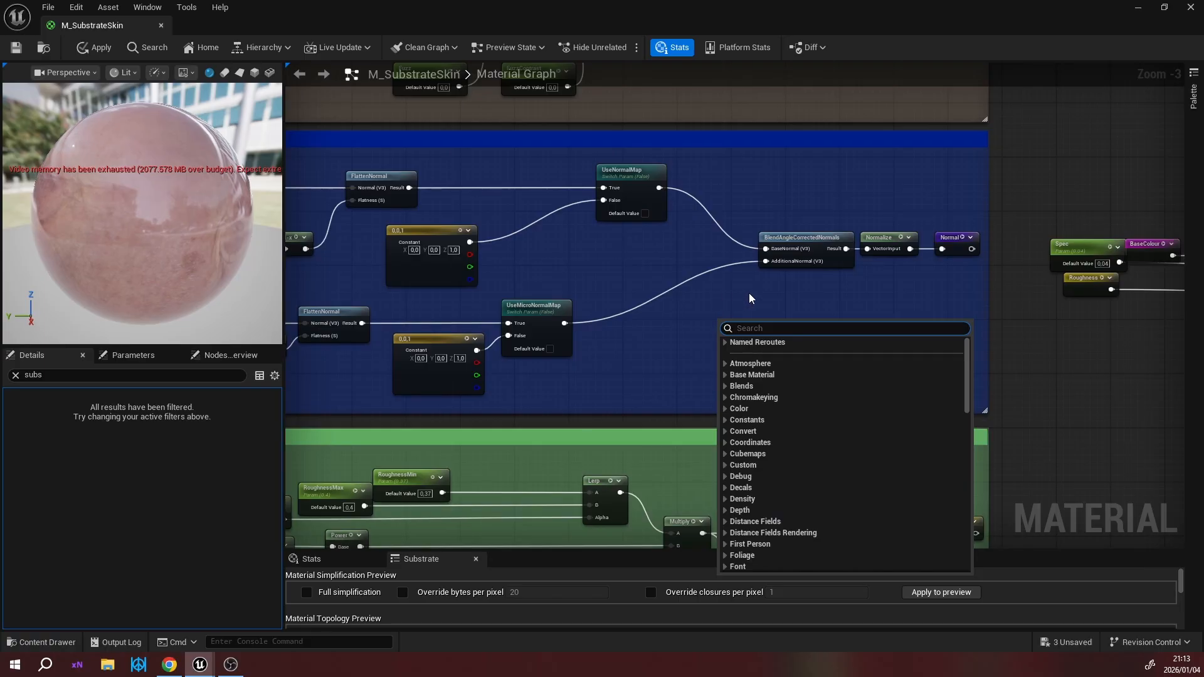
right_click_drag(832, 294, 573, 308)
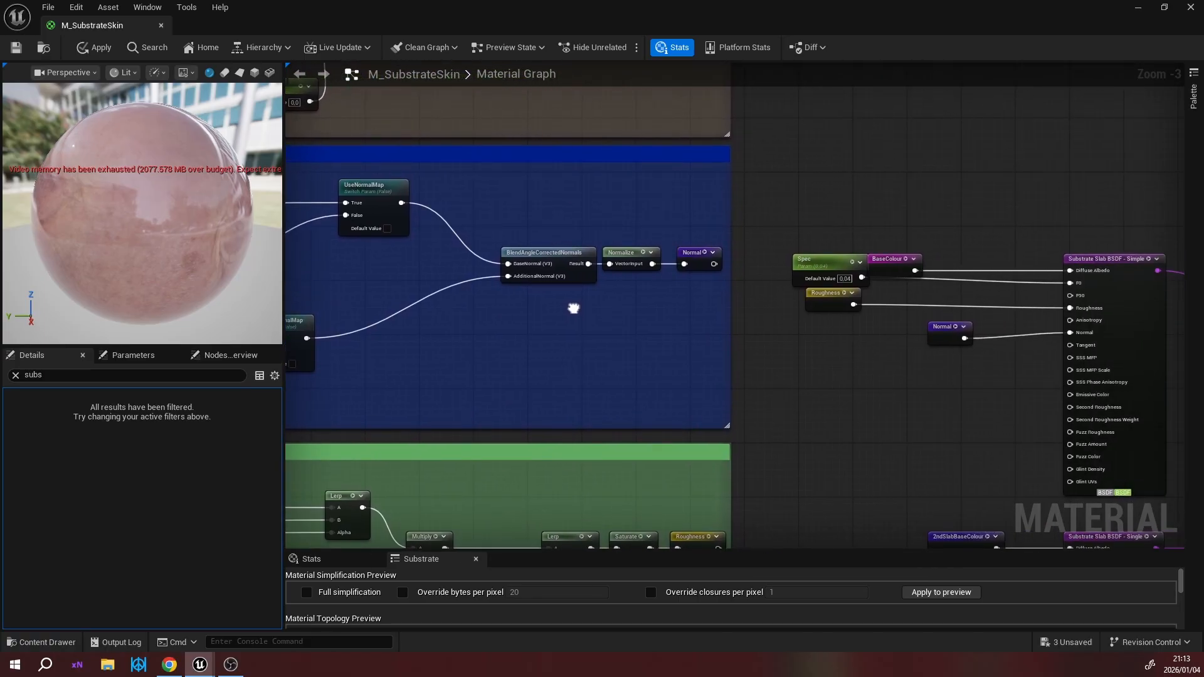
Select the Normal, BaseColour and Roughness reroute nodes in turn to show where each group's result ends.
right_click_drag(815, 339, 715, 522)
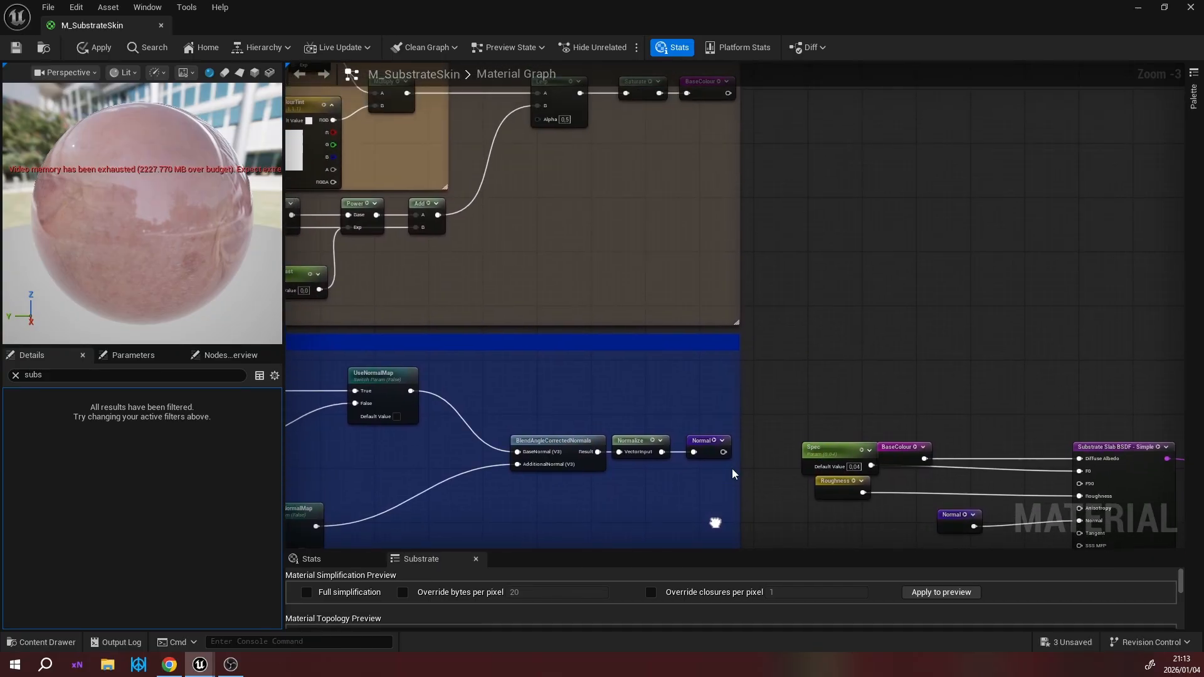
left_click(700, 442)
right_click_drag(825, 257, 834, 329)
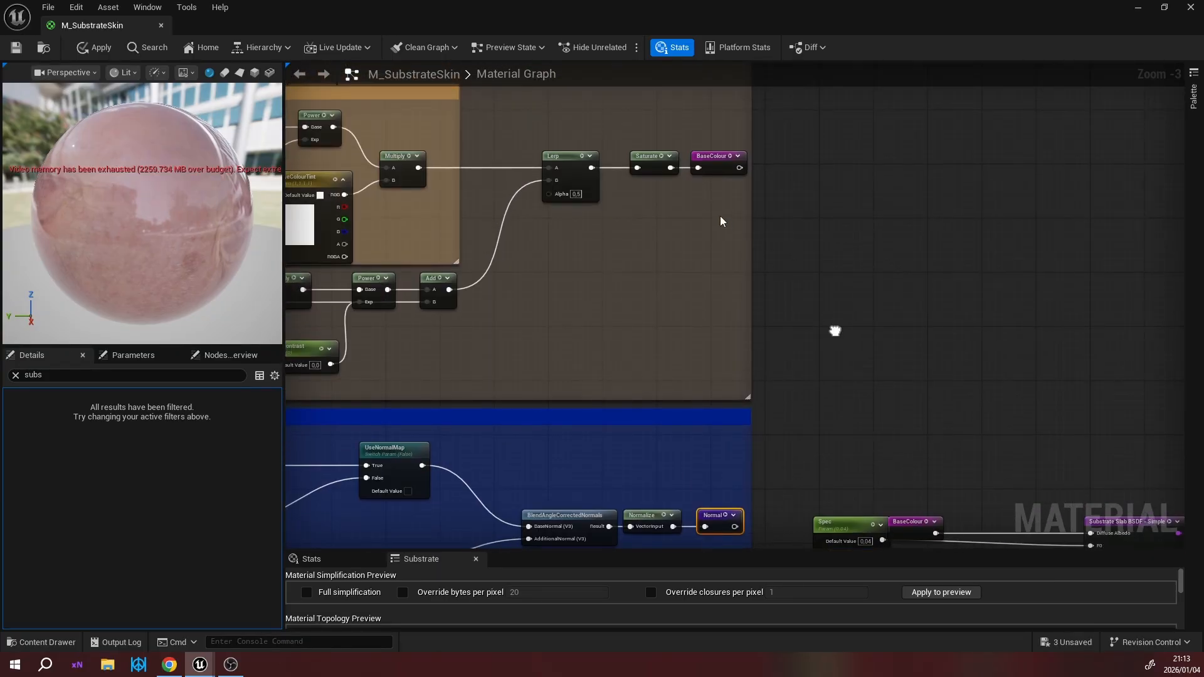
left_click(698, 163)
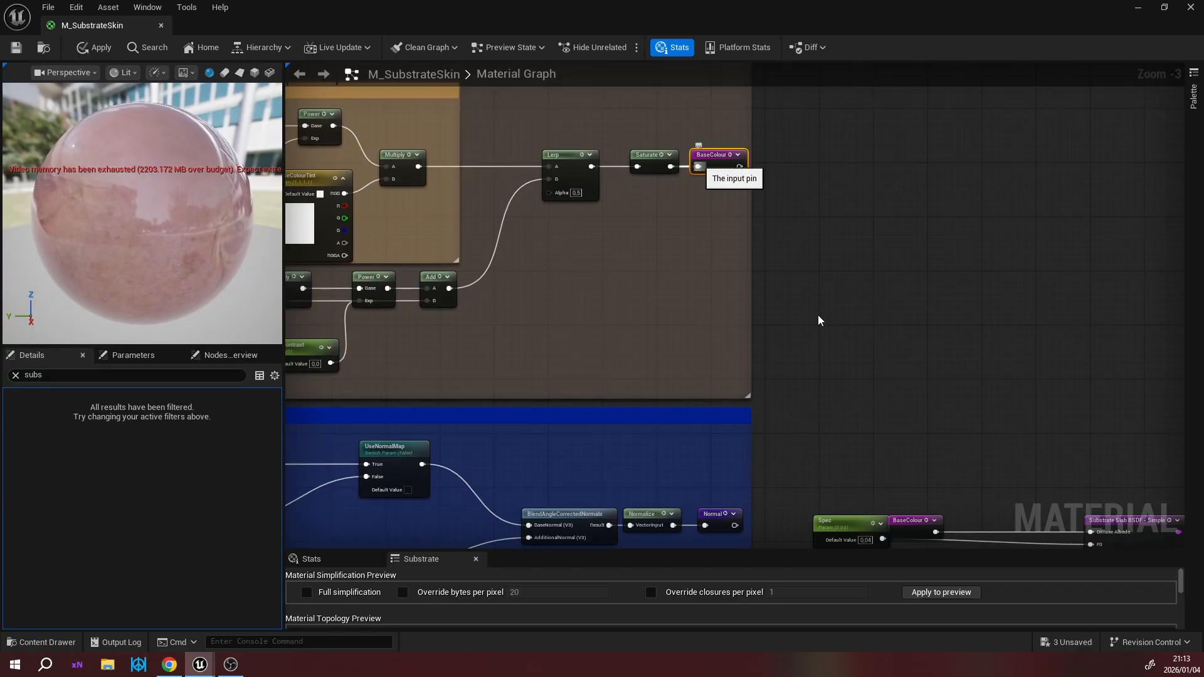
right_click_drag(857, 331, 964, 124)
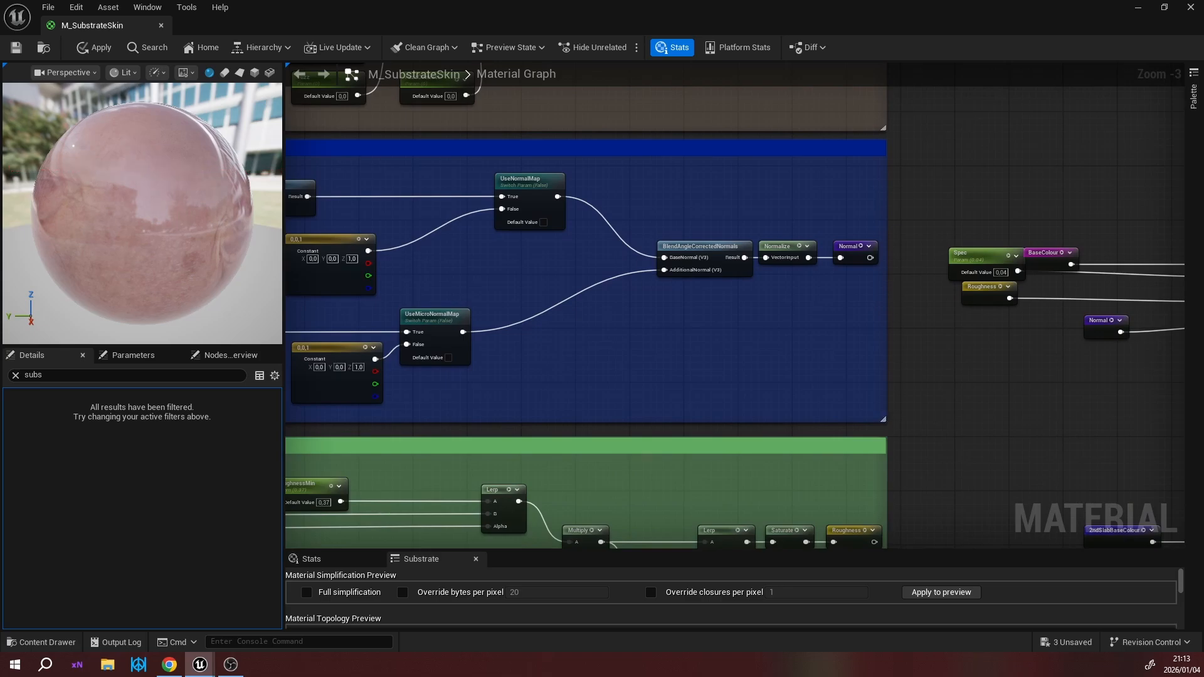
right_click_drag(883, 418, 881, 407)
right_click_drag(910, 505, 863, 342)
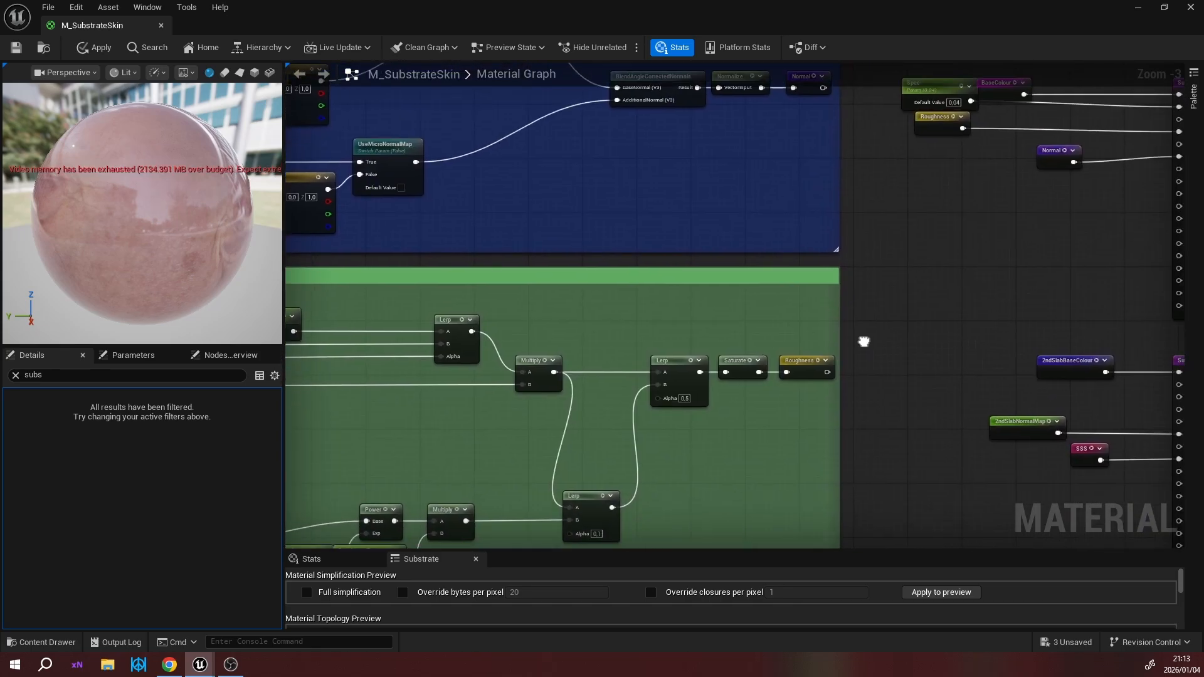
left_click(815, 360)
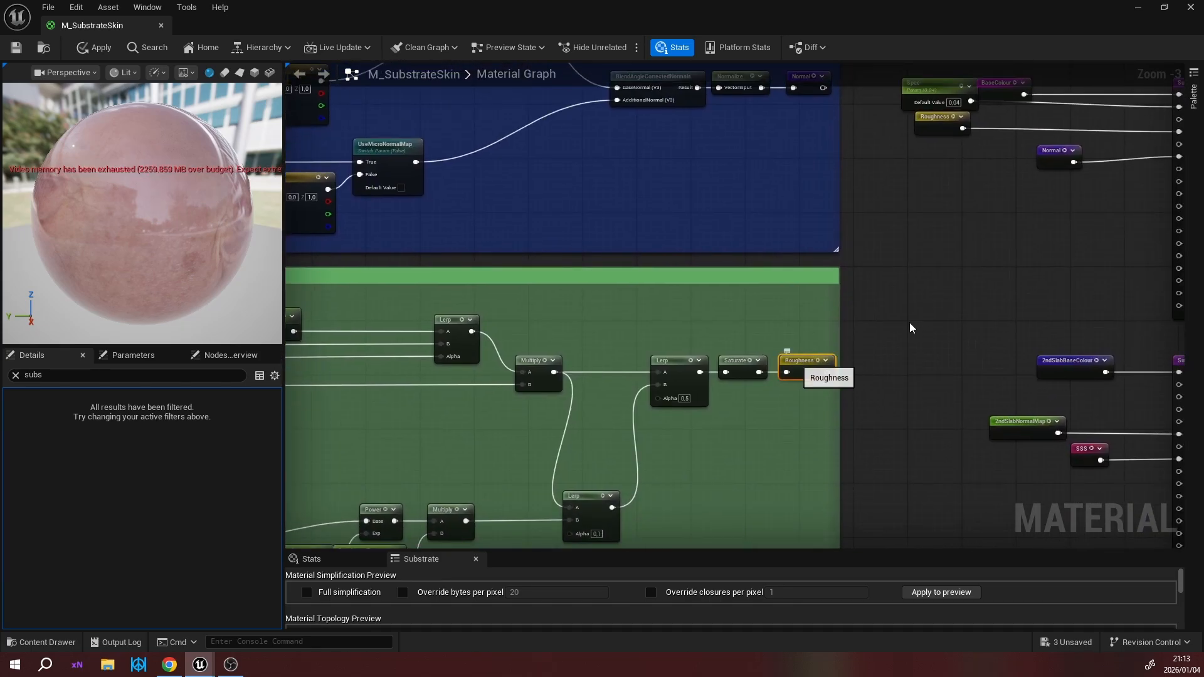
Search the available graph nodes for "rero" to show the reroute options, and dismiss the list without adding a node.
right_click(905, 325)
type("r")
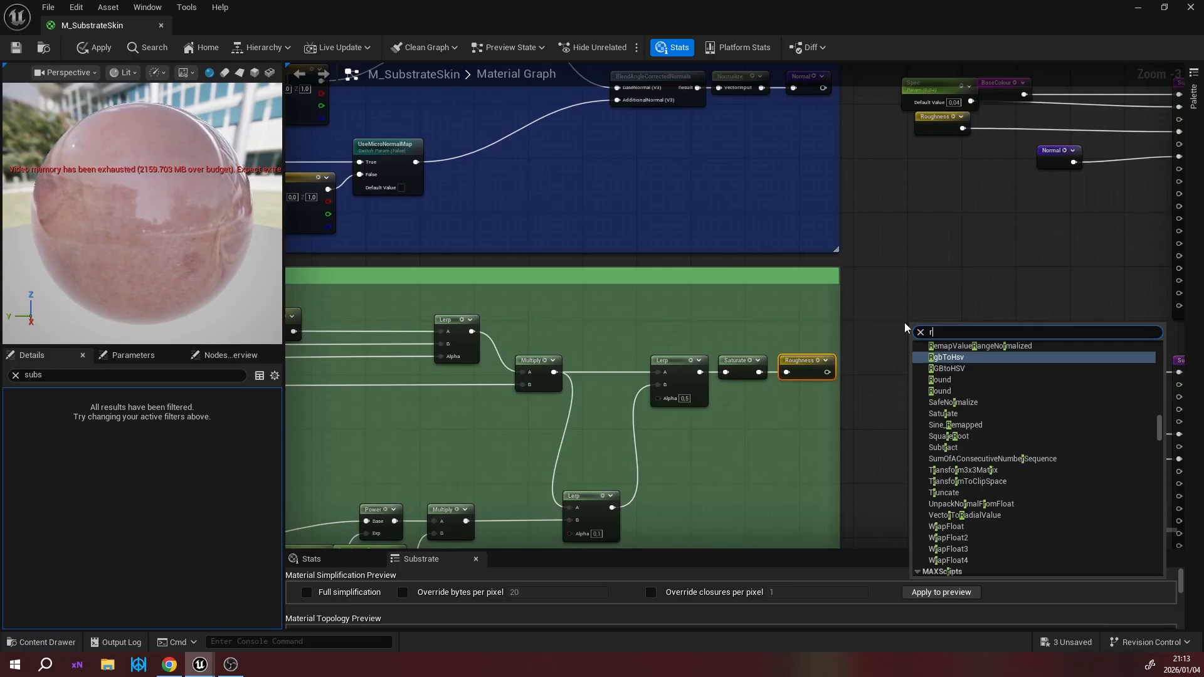
type("ero")
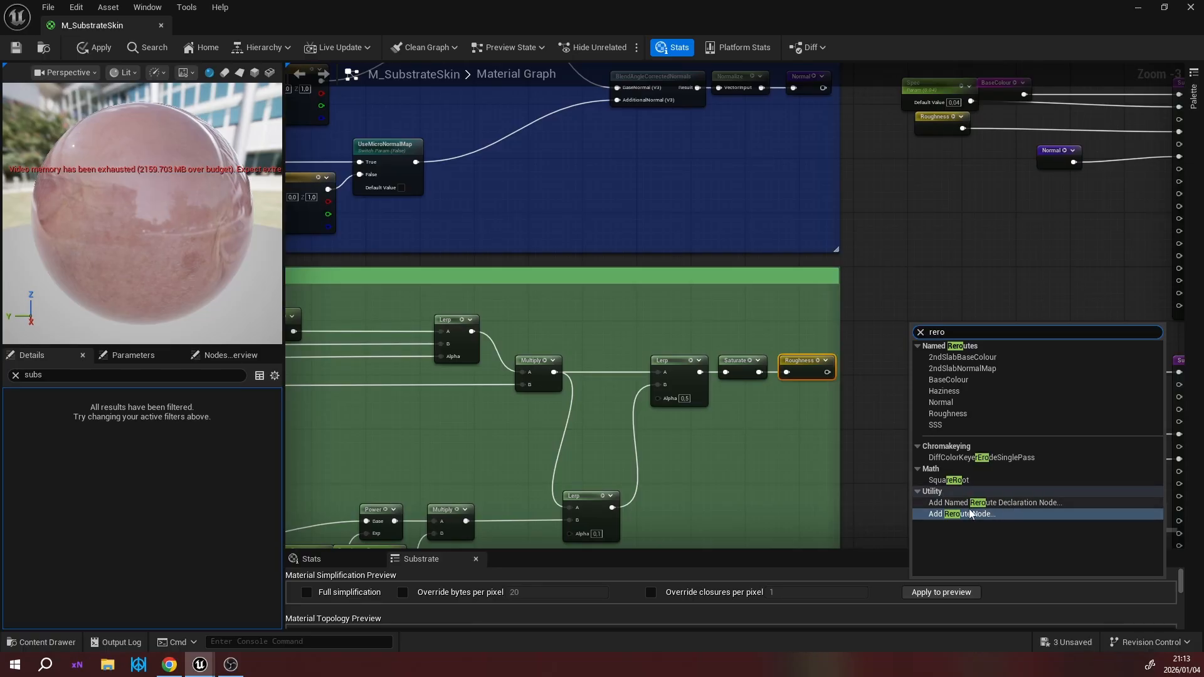
left_click(890, 212)
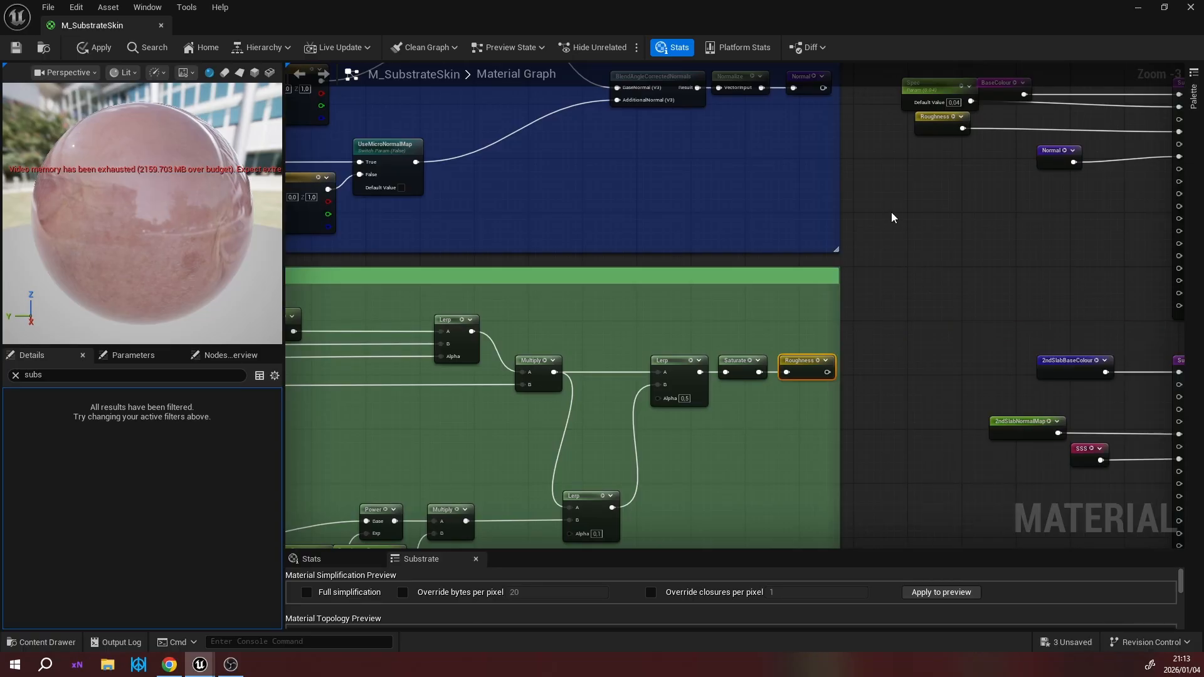
left_click(938, 245)
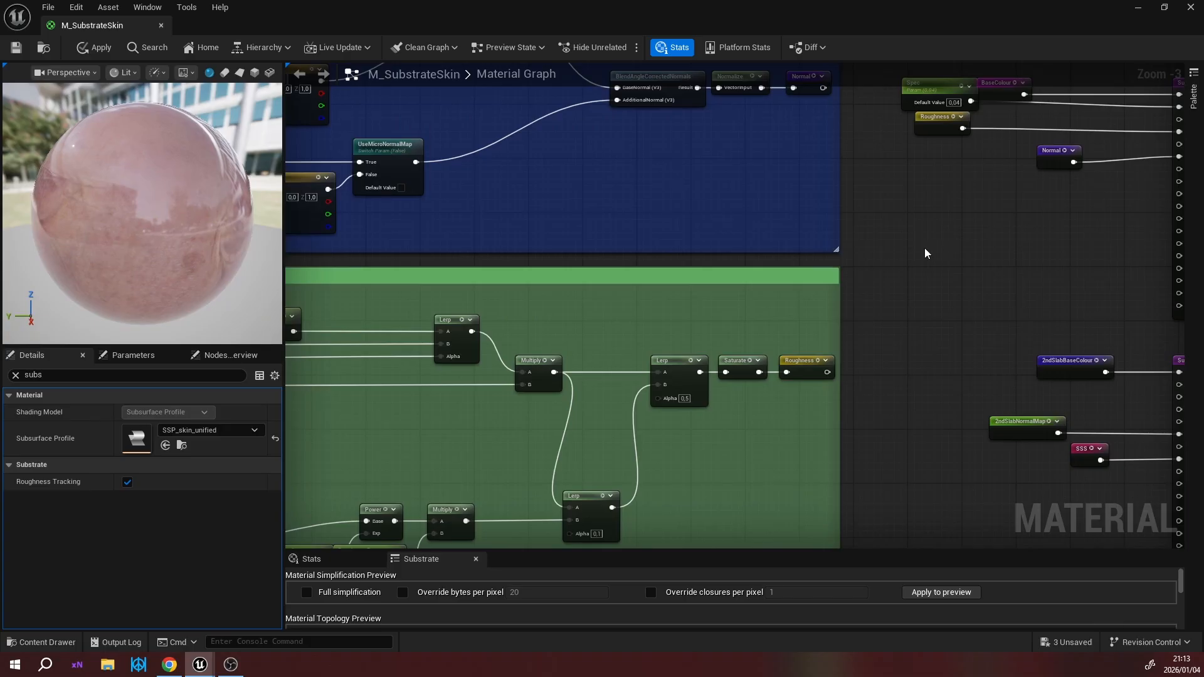
Examine the Spec parameter and the BaseColour, Roughness and Normal reroutes connected to the first Substrate Slab BSDF - Simple node.
right_click(970, 291)
scroll(901, 255, "down", 6)
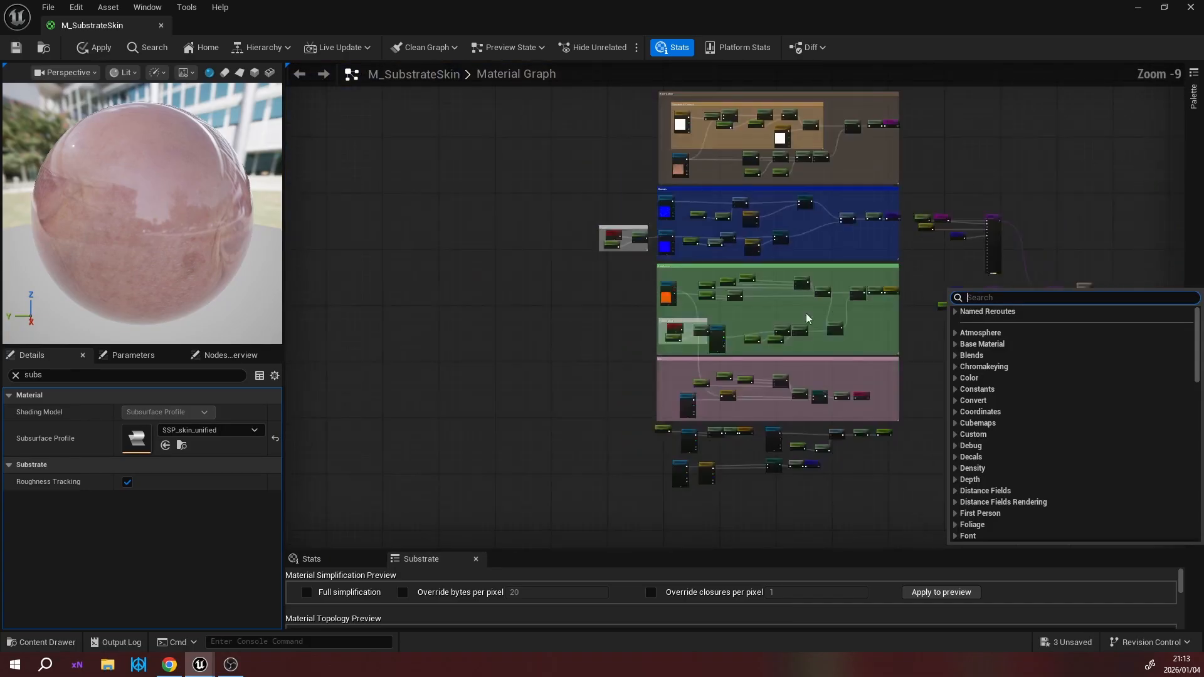
right_click_drag(642, 325, 541, 355)
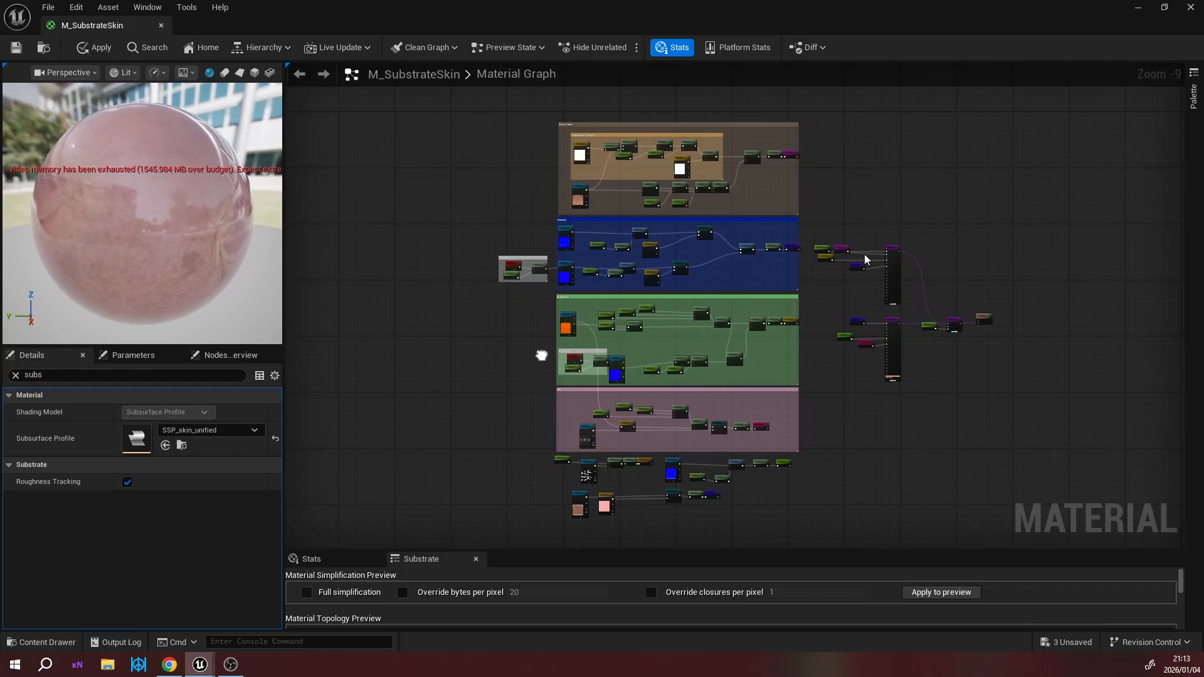
scroll(832, 287, "up", 7)
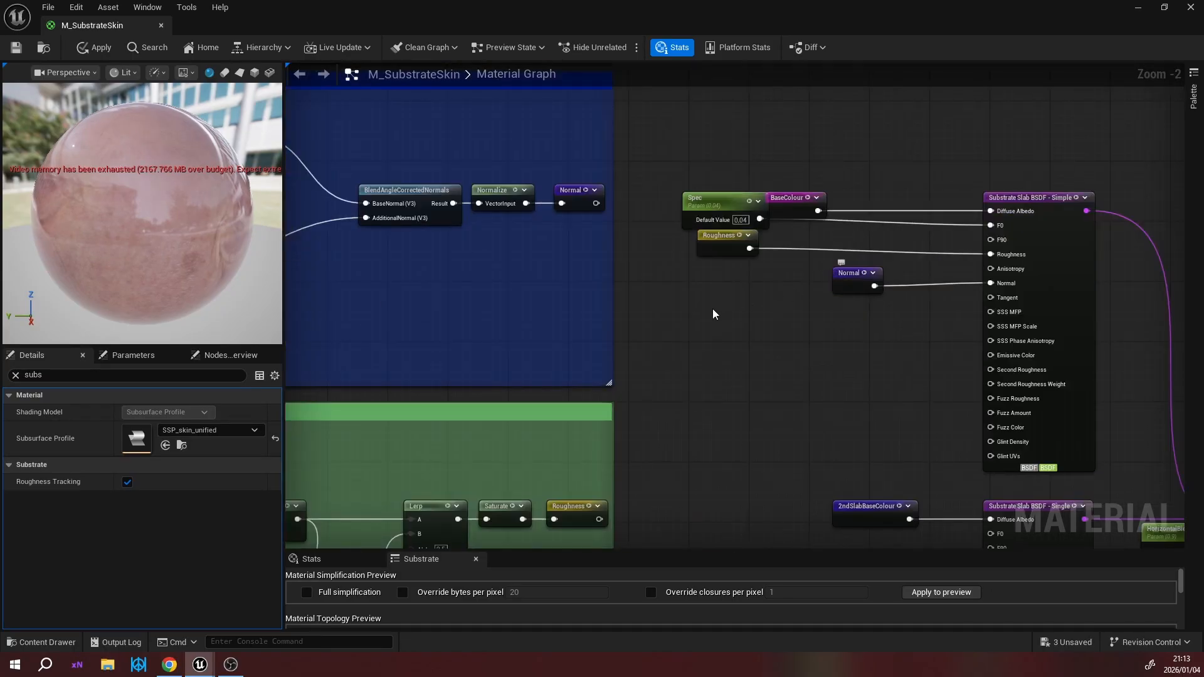
right_click_drag(726, 378, 589, 393)
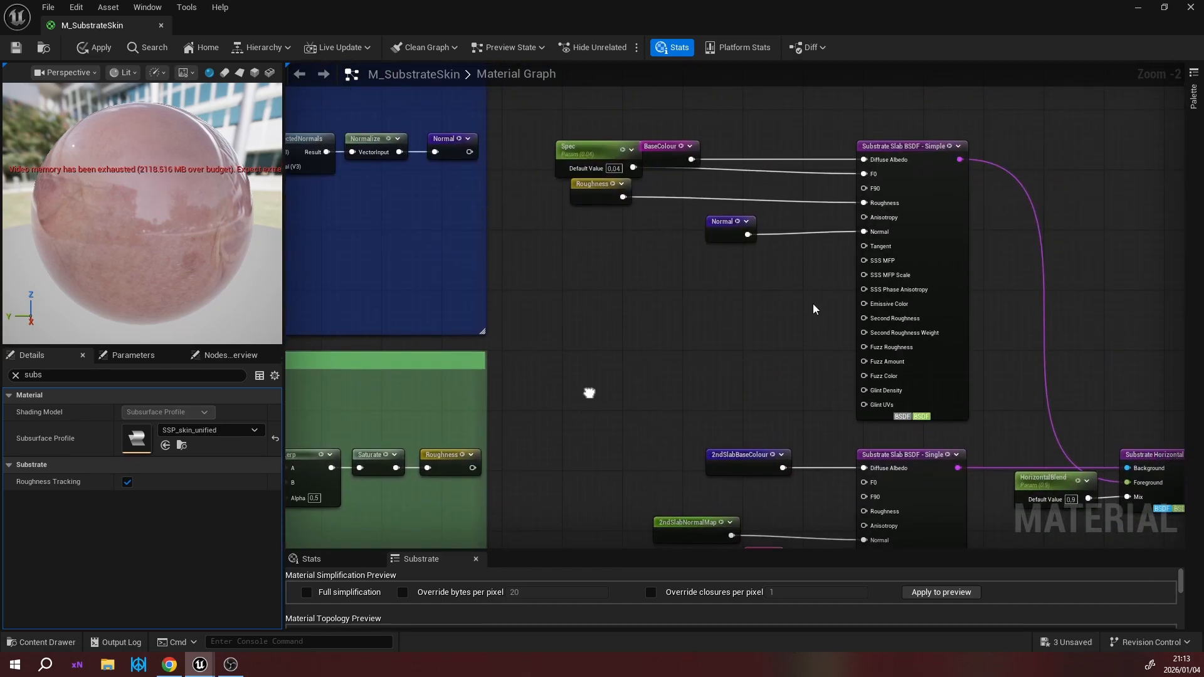
right_click_drag(589, 393, 1008, 238)
right_click_drag(924, 349, 798, 476)
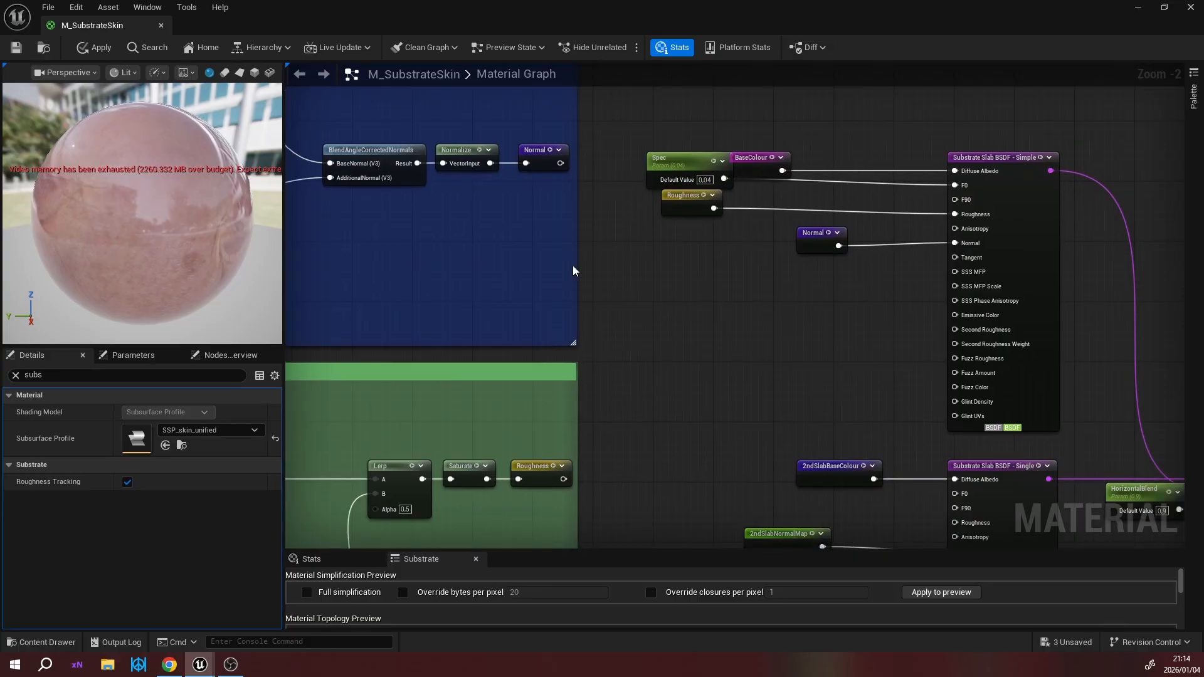
Select the MicroNormalMap texture in the Normals group and follow its chain through UseMicroNormalMap to BlendAngleCorrectedNormals.
right_click_drag(575, 268, 963, 362)
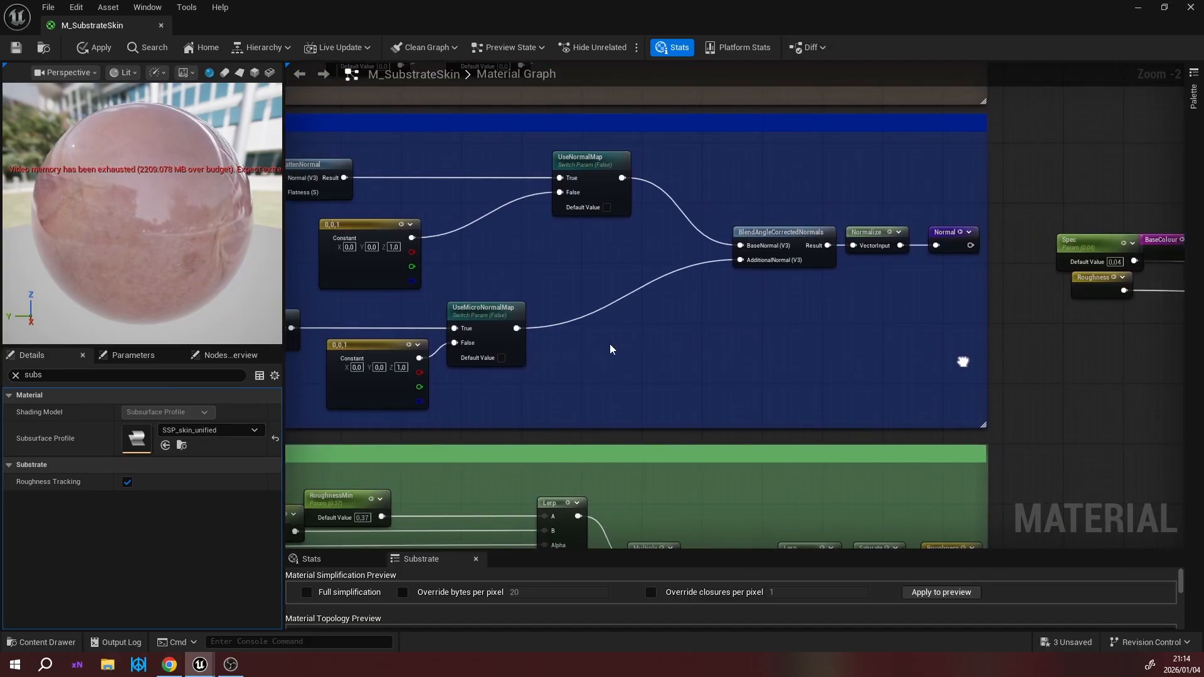
right_click_drag(611, 349, 911, 411)
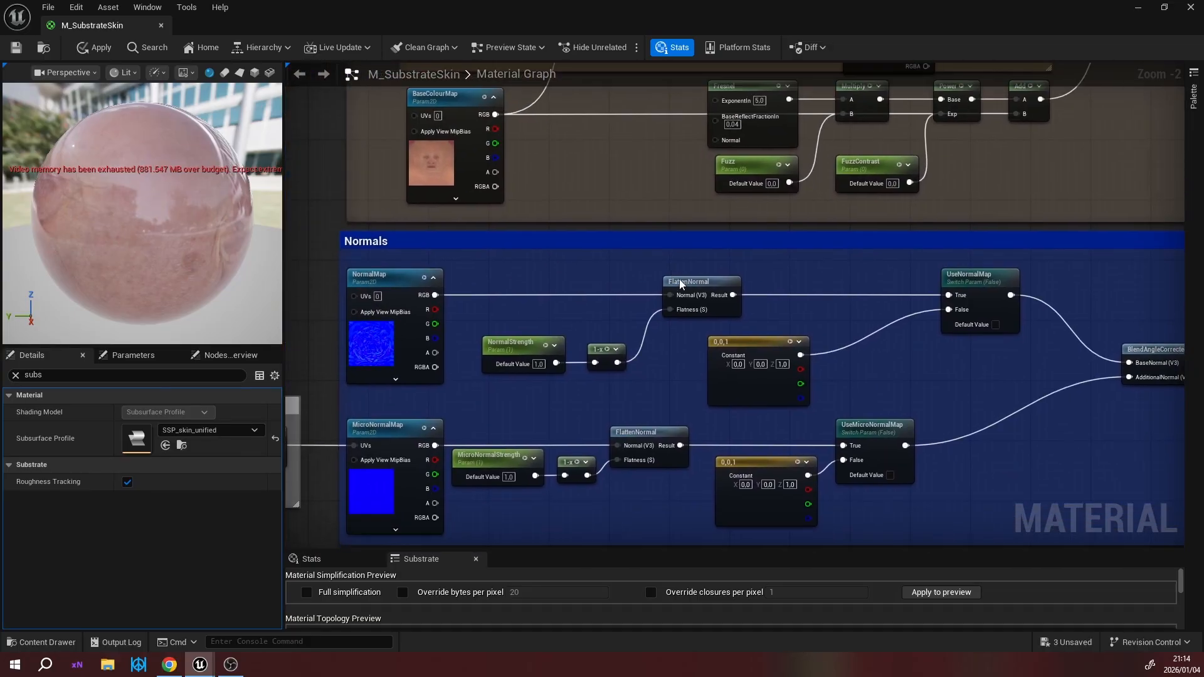
right_click_drag(681, 284, 802, 202)
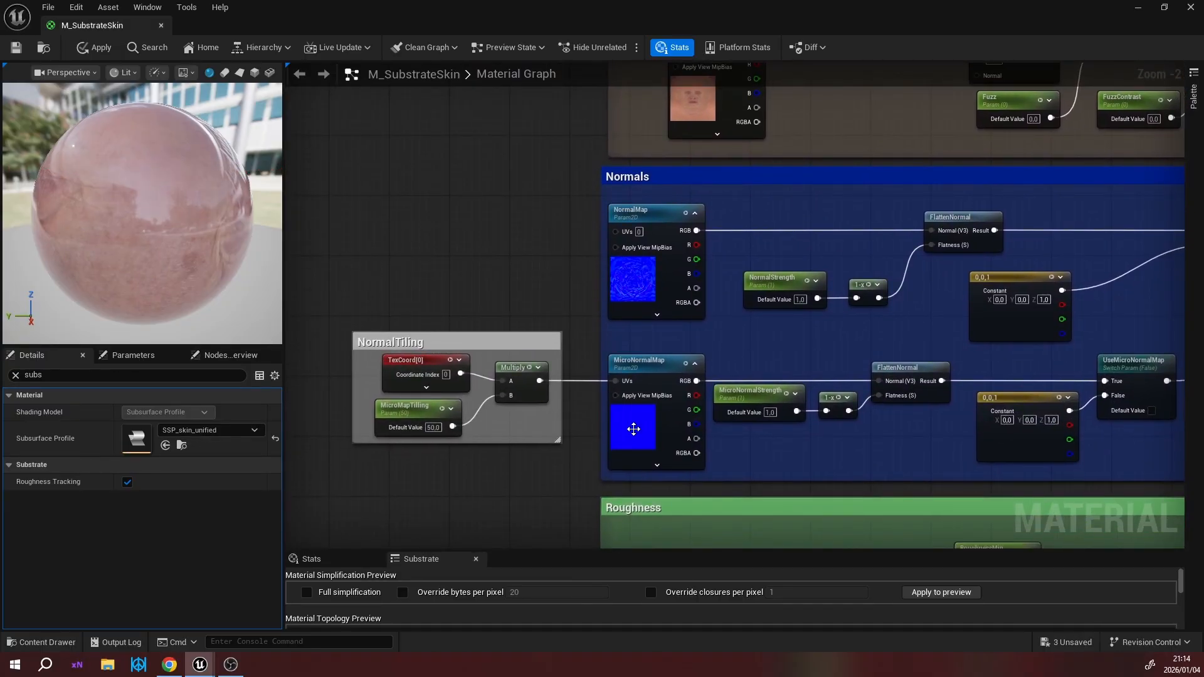
left_click(635, 429)
right_click_drag(826, 362, 492, 372)
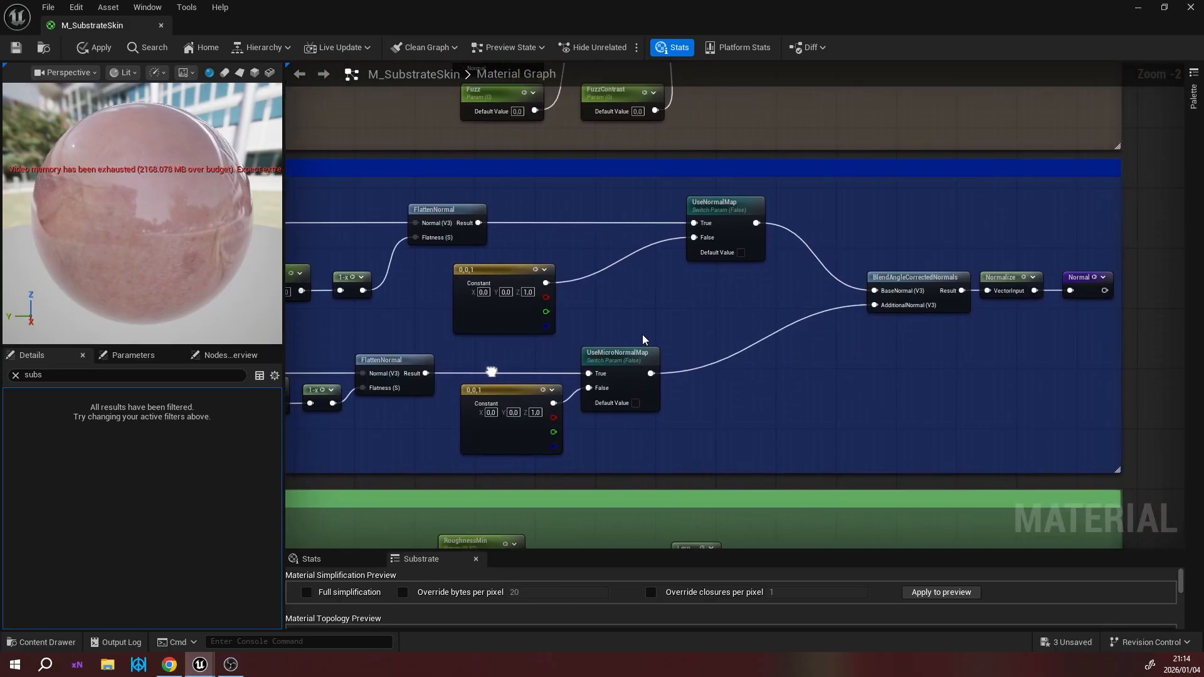
right_click_drag(661, 330, 606, 309)
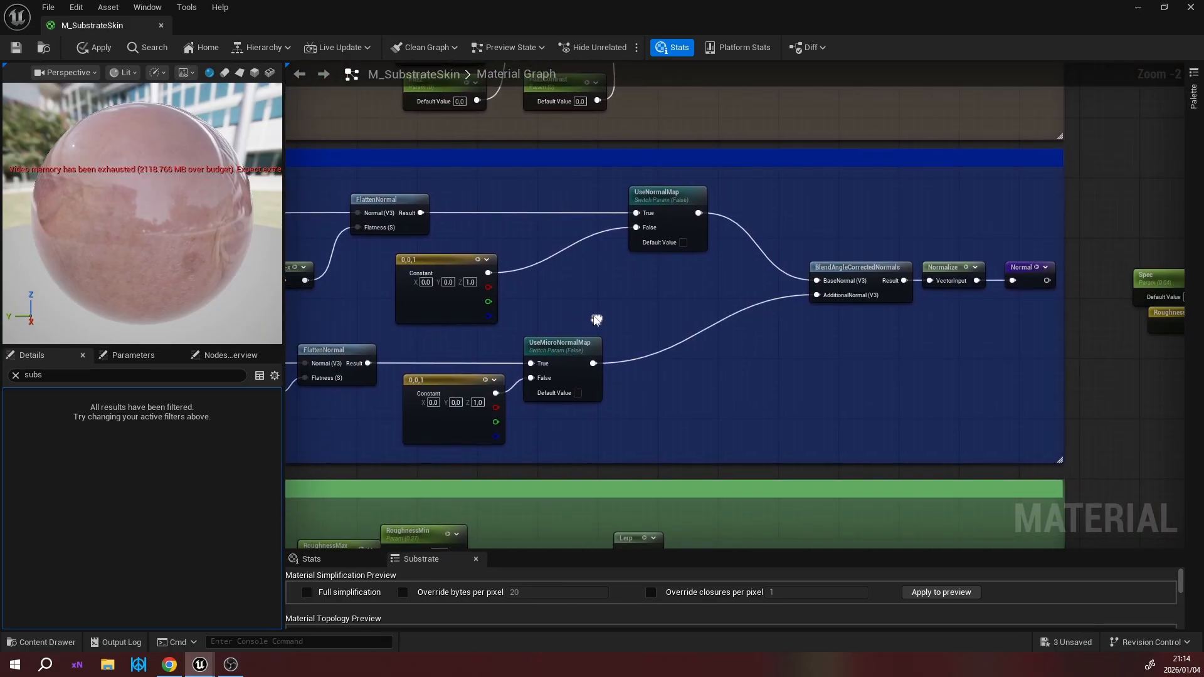
right_click(662, 318)
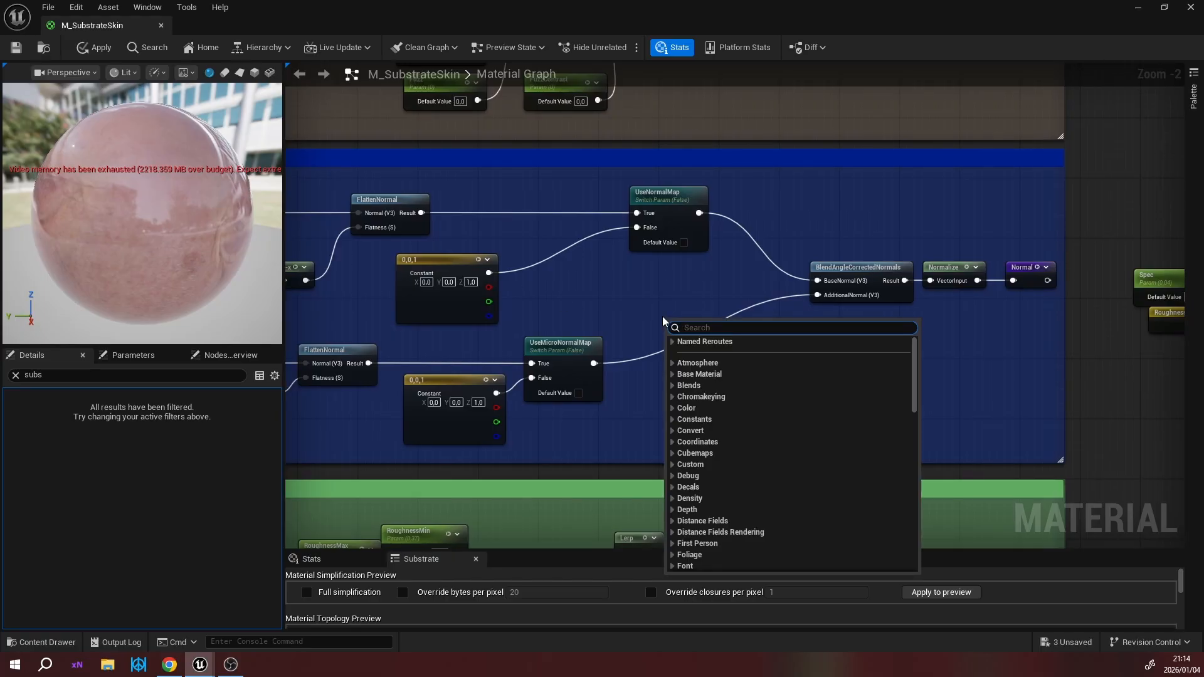
left_click_drag(583, 288, 599, 288)
Select in turn the two 0,0,1 constants that feed the False inputs of the UseNormalMap and UseMicroNormalMap switches.
right_click_drag(630, 301, 834, 310)
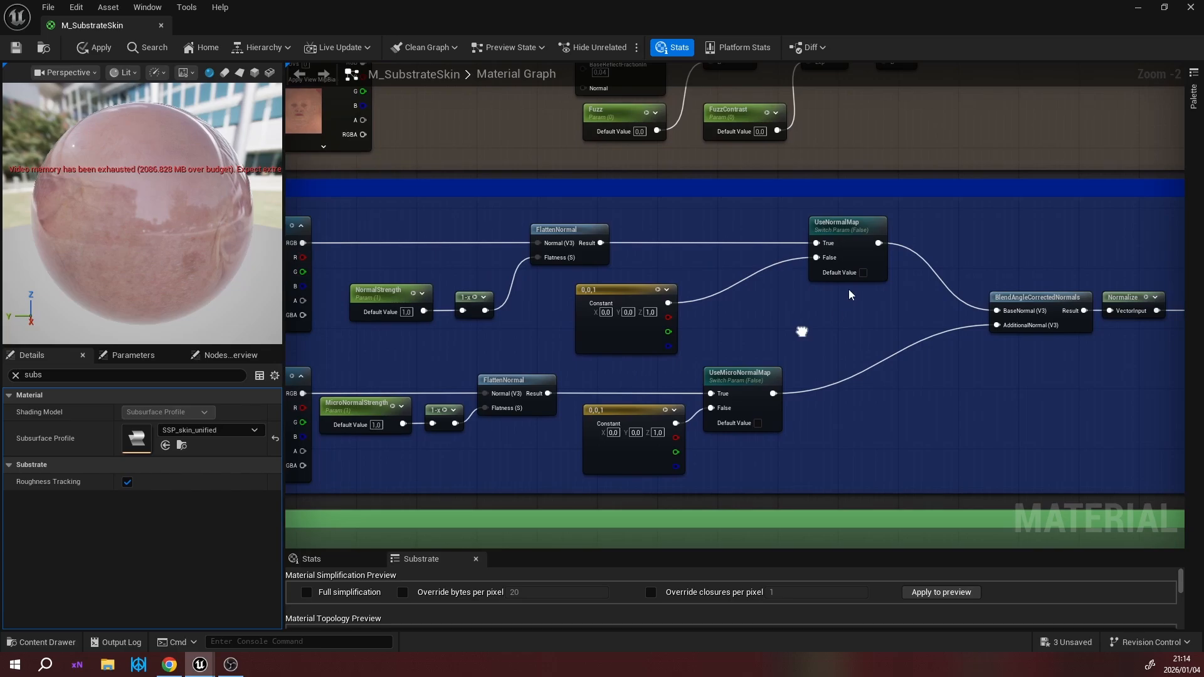
right_click_drag(728, 321, 786, 326)
right_click_drag(743, 268, 785, 289)
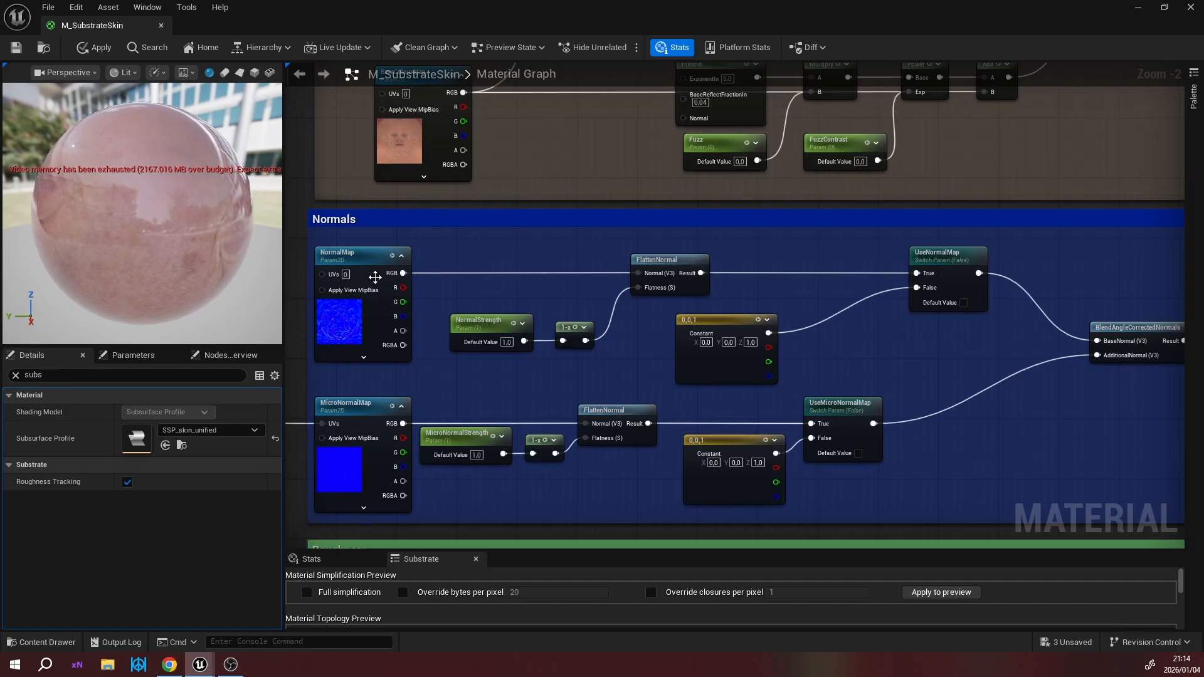
left_click(724, 325)
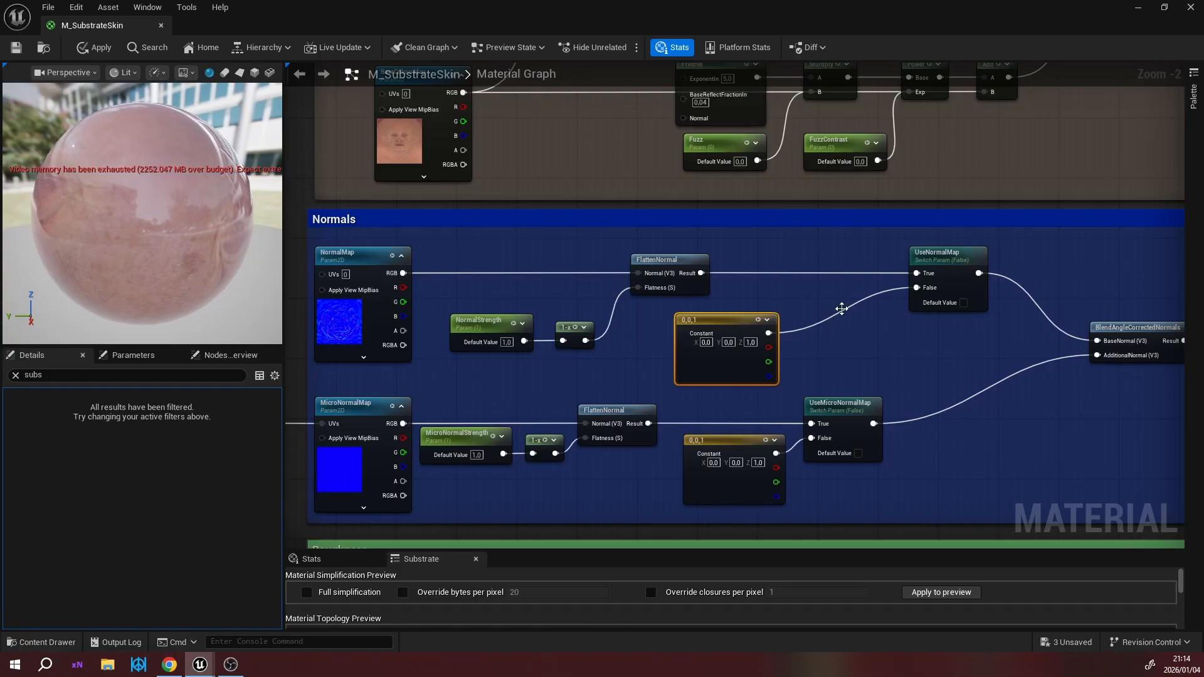
right_click_drag(788, 314, 934, 297)
right_click_drag(748, 274, 722, 278)
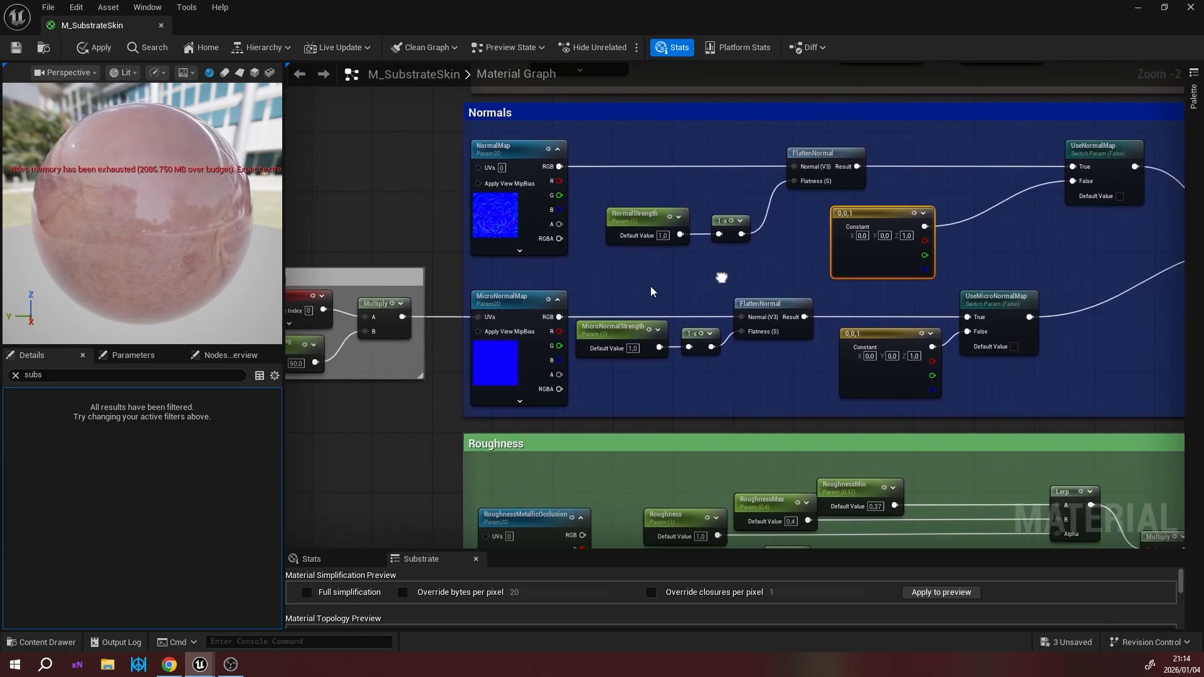
right_click_drag(890, 294, 733, 286)
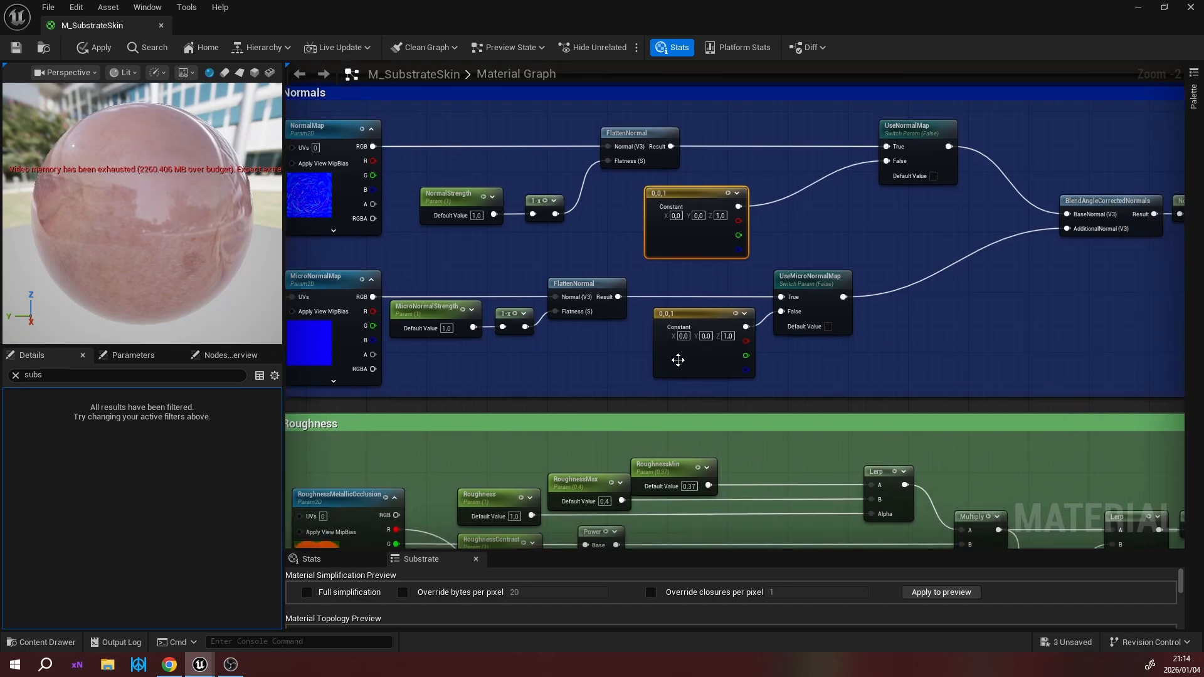
left_click(687, 318)
Select the Texture Sample in the Roughness group and the MicroNormalMap in the Normals group to compare their textures.
right_click_drag(976, 364, 930, 107)
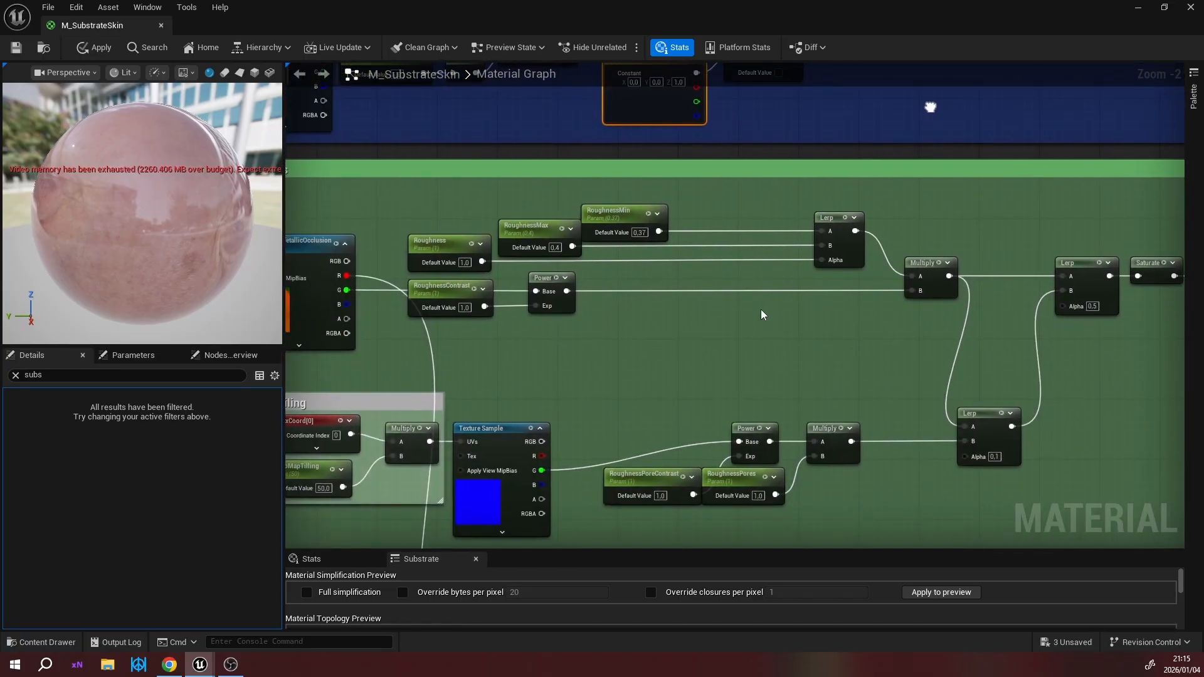
right_click_drag(761, 314, 711, 311)
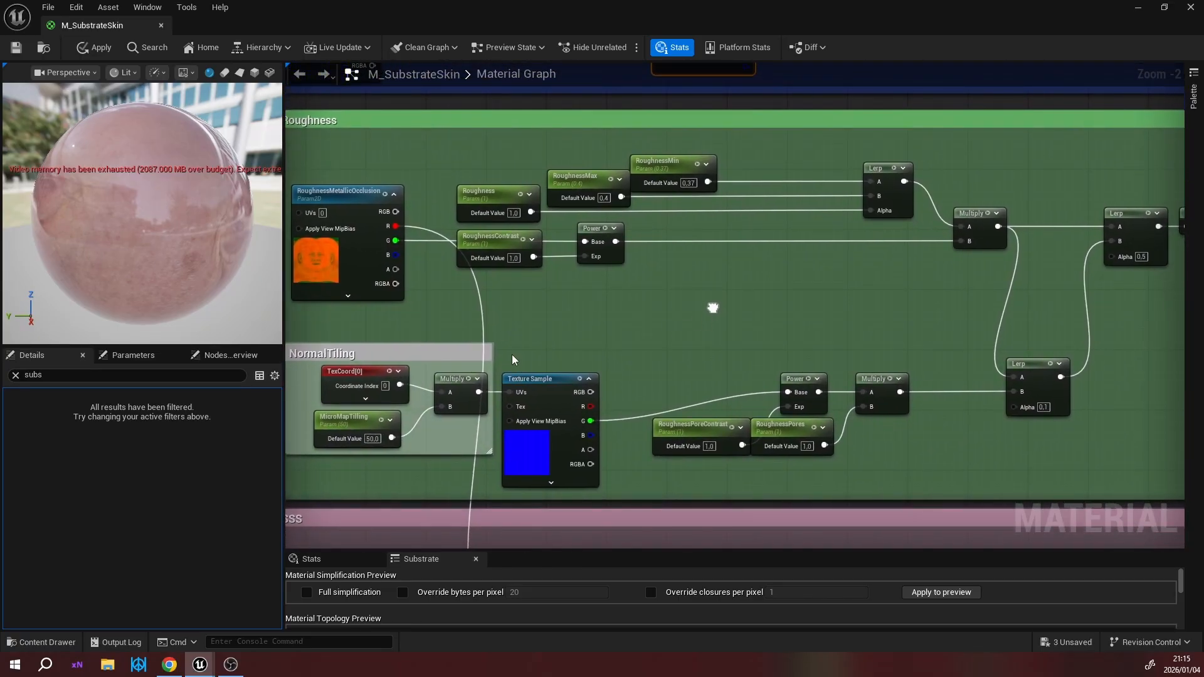
right_click_drag(571, 336, 680, 266)
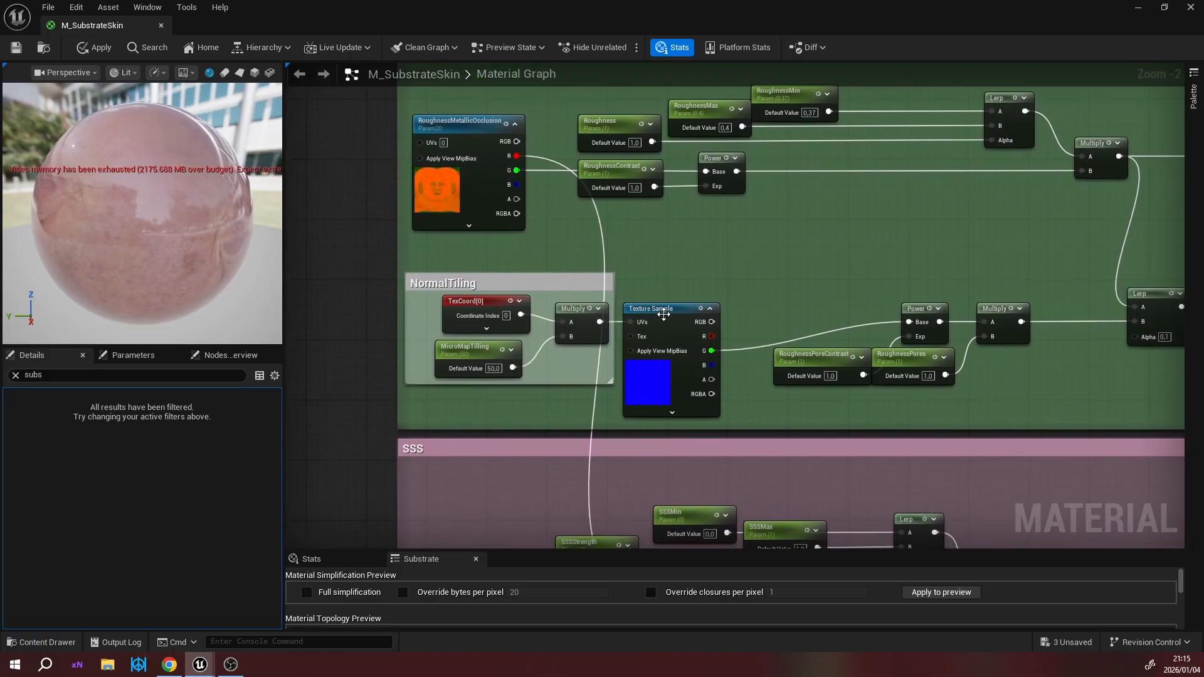
left_click(661, 310)
right_click_drag(803, 259, 746, 257)
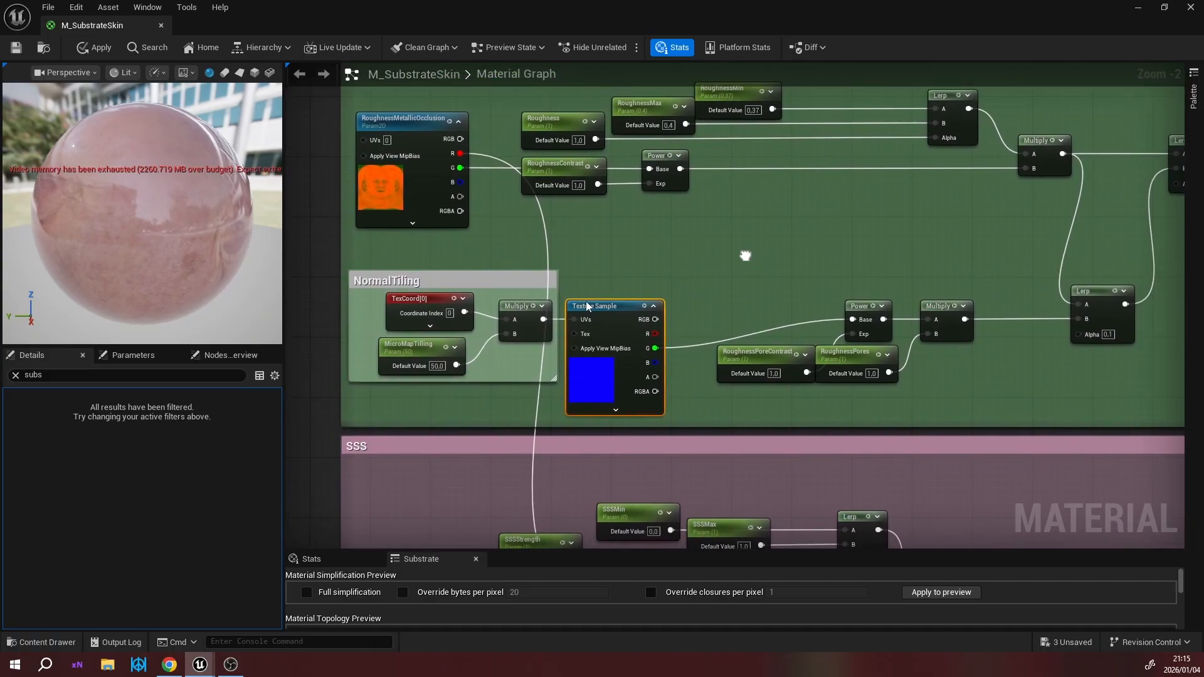
right_click_drag(652, 265, 657, 289)
right_click_drag(646, 248, 720, 329)
right_click_drag(480, 175, 529, 242)
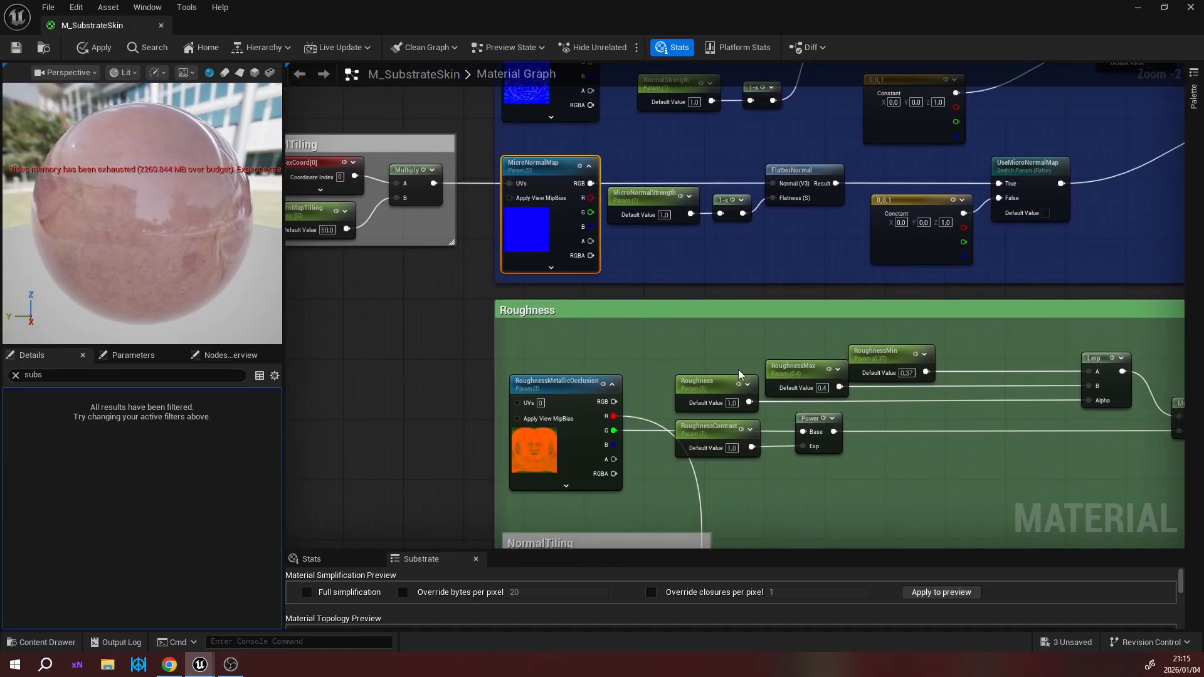
Follow the Texture Sample's green channel through the RoughnessPoreContrast and RoughnessPores nodes and the Lerps to the Roughness reroute.
right_click_drag(740, 370, 592, 155)
right_click_drag(711, 337, 650, 277)
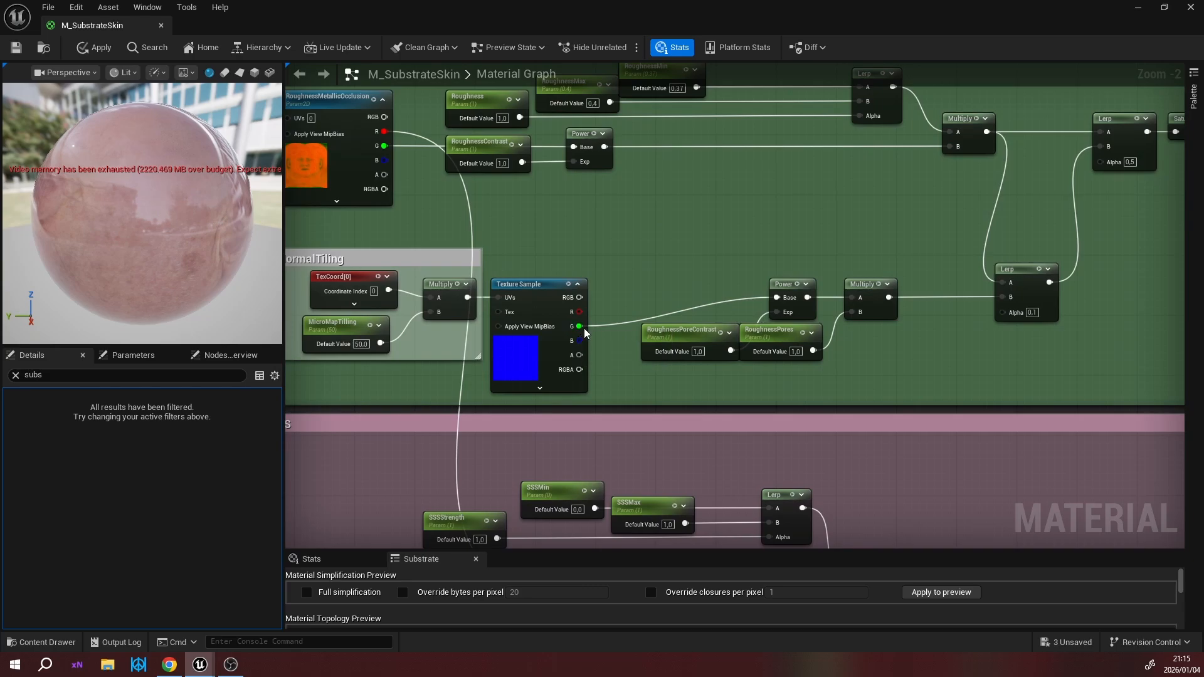
right_click_drag(782, 251, 947, 255)
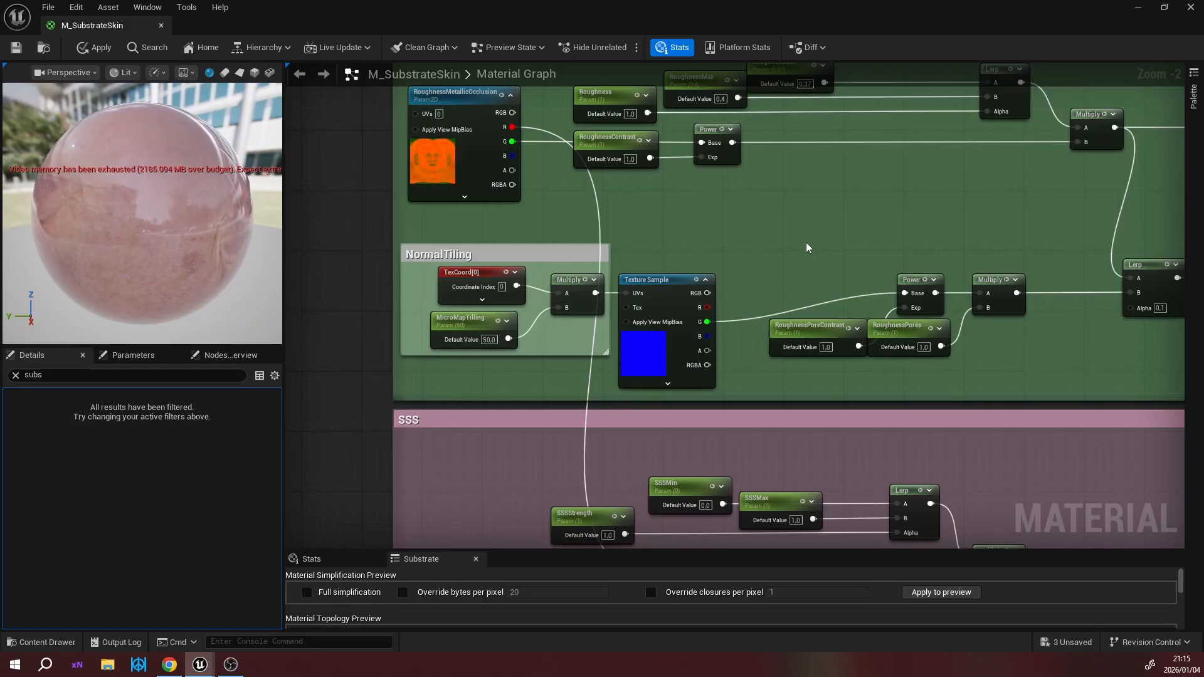
right_click_drag(829, 256, 542, 247)
right_click_drag(773, 229, 715, 250)
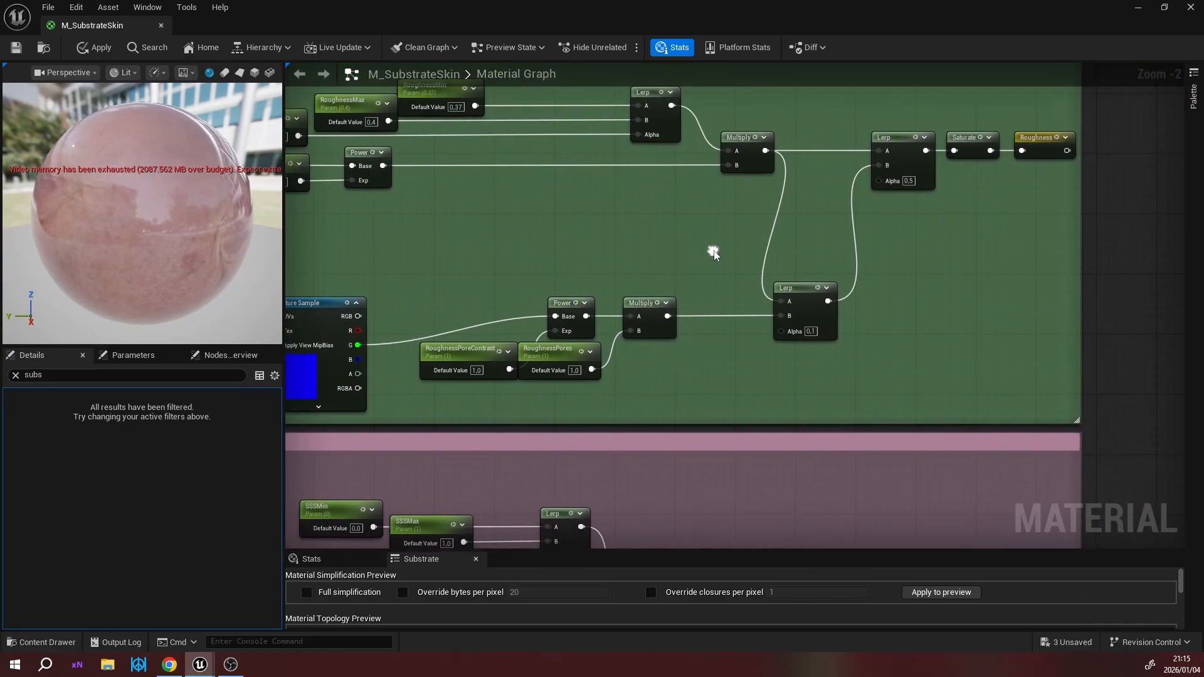
Select the SSSMap texture in the SSS group and examine the chain through the UseSSSMap switch to the SSS reroute.
right_click_drag(617, 251, 857, 115)
right_click_drag(755, 223, 986, 142)
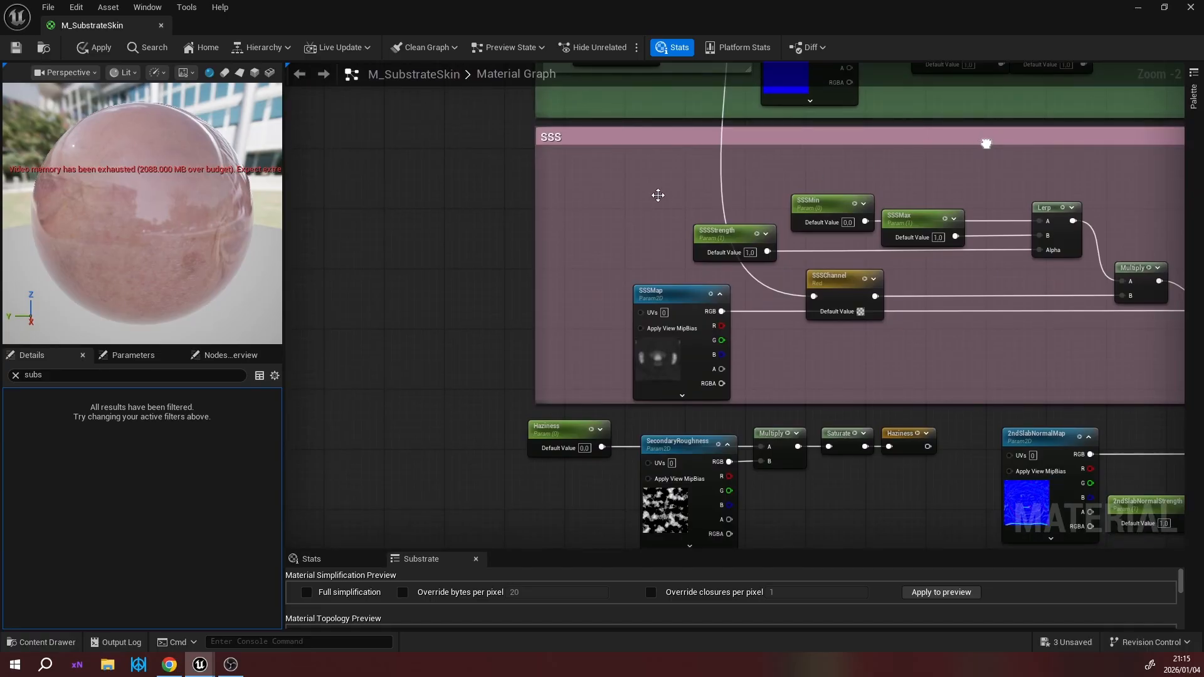
right_click_drag(655, 194, 456, 226)
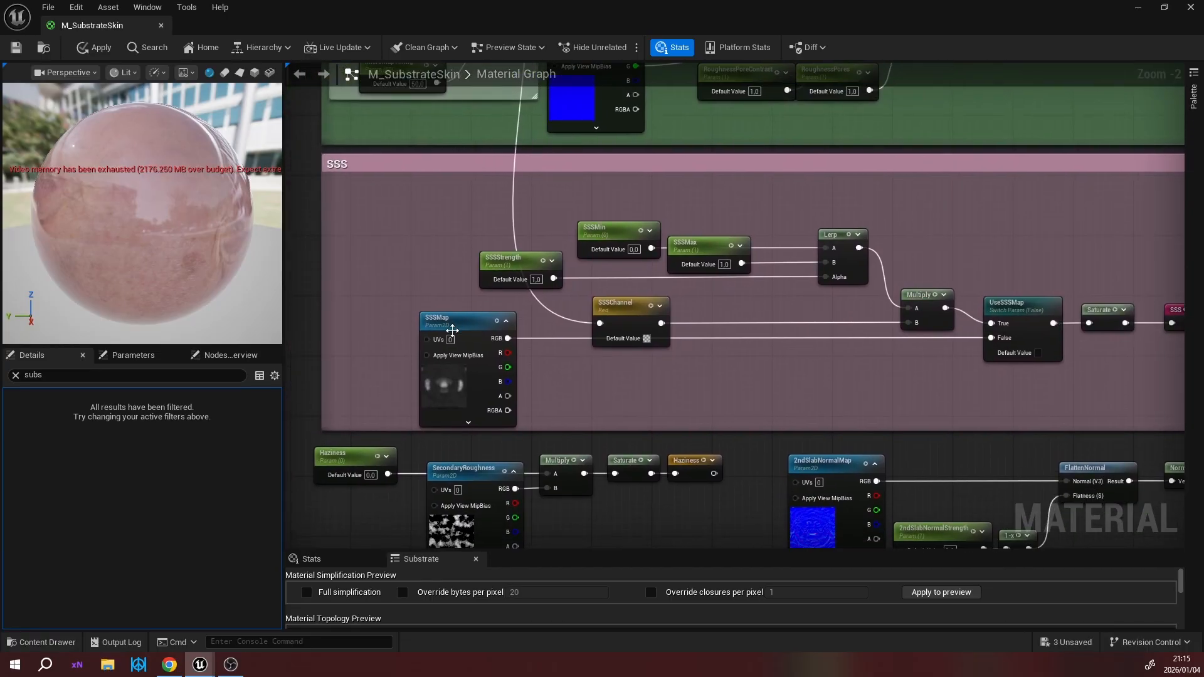
left_click(466, 325)
right_click_drag(850, 277, 307, 294)
right_click_drag(851, 307, 1106, 313)
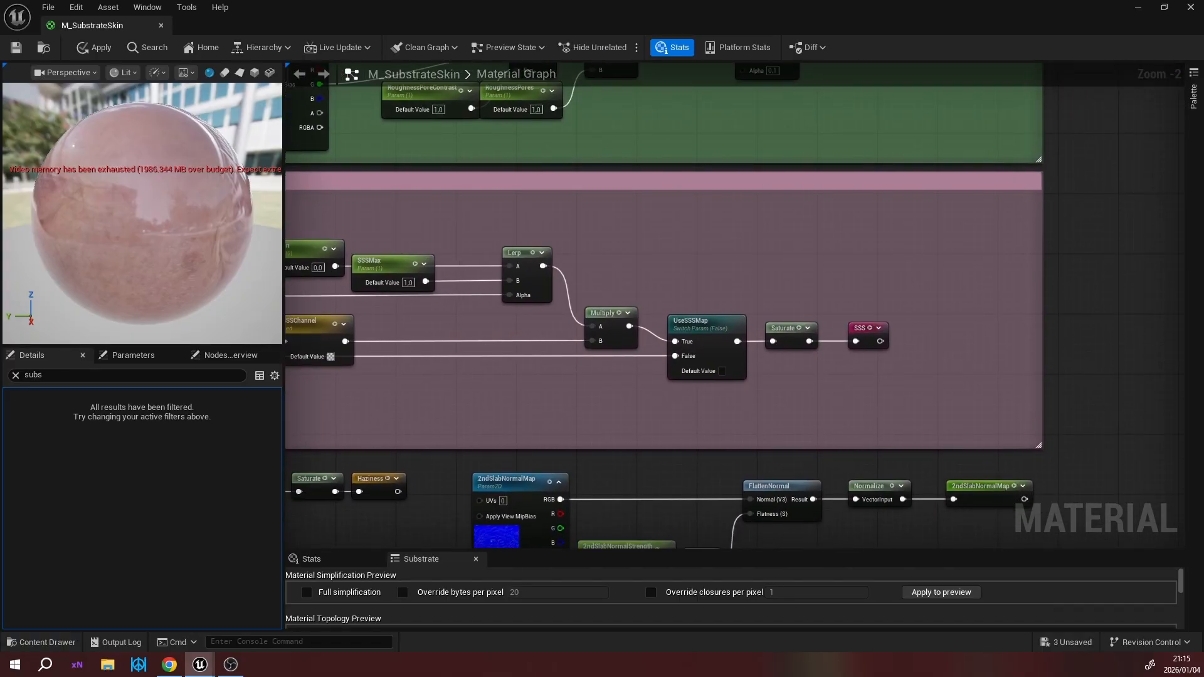
right_click_drag(617, 264, 861, 186)
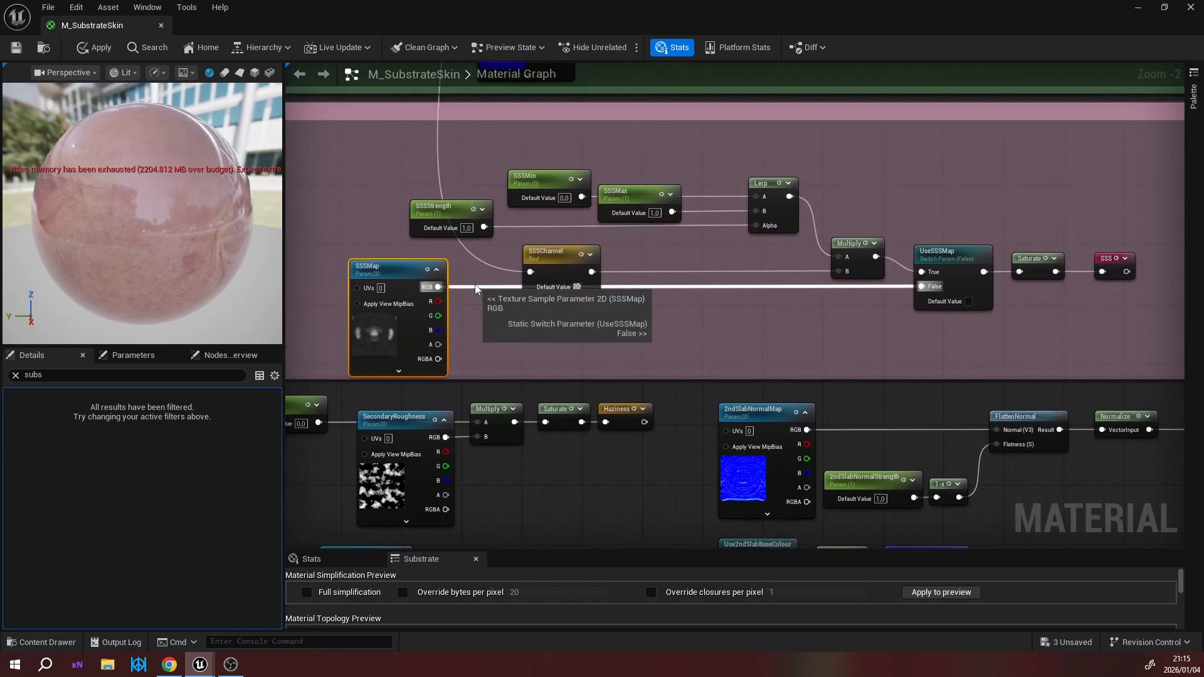
Trace the connection from the SSSChannel node back to the red channel of the RoughnessMetallicOcclusion texture.
right_click_drag(521, 336, 649, 441)
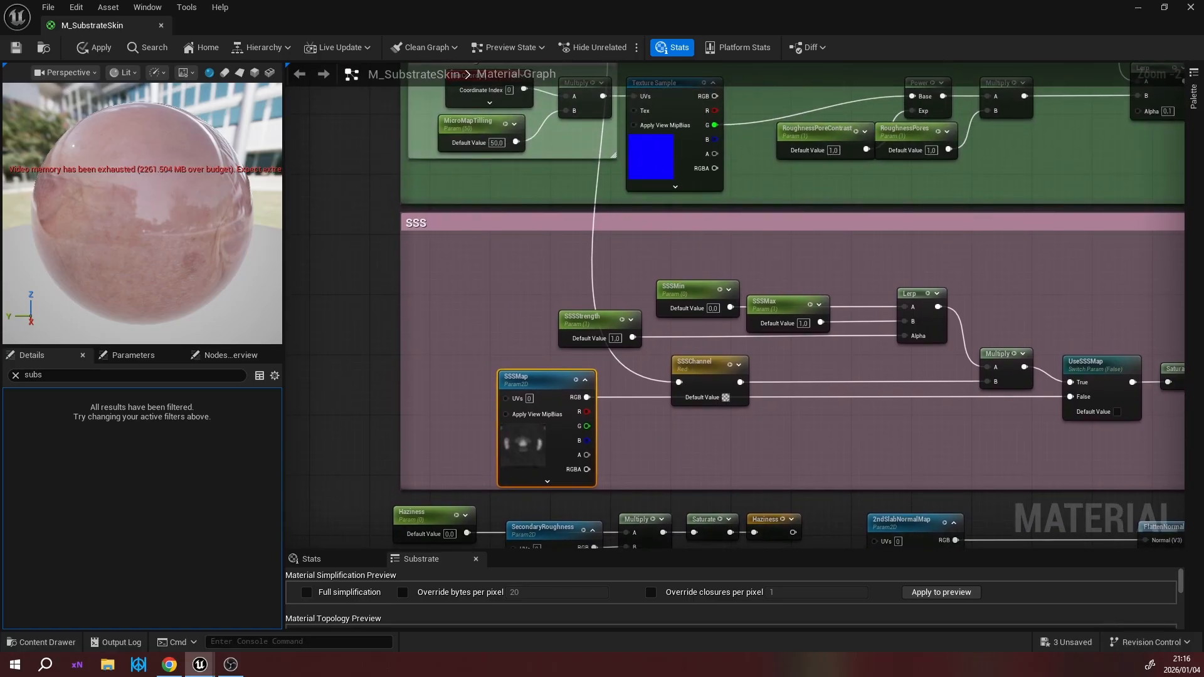
right_click_drag(518, 192, 544, 240)
right_click_drag(545, 296, 532, 349)
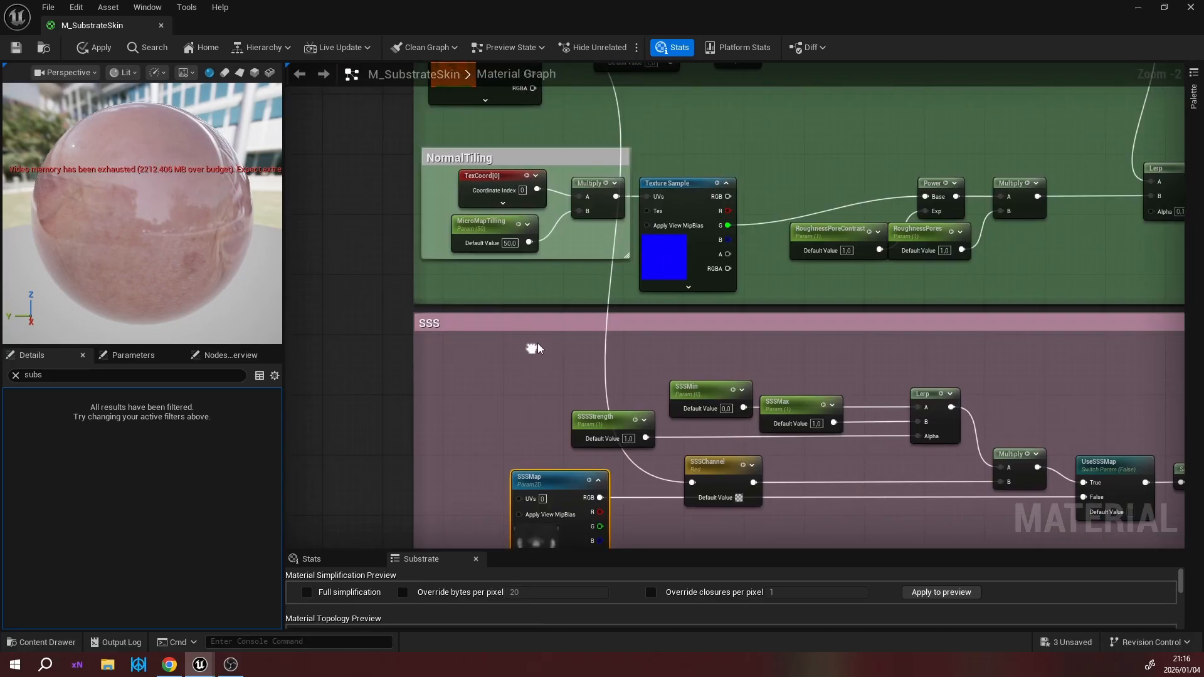
scroll(538, 349, "down", 2)
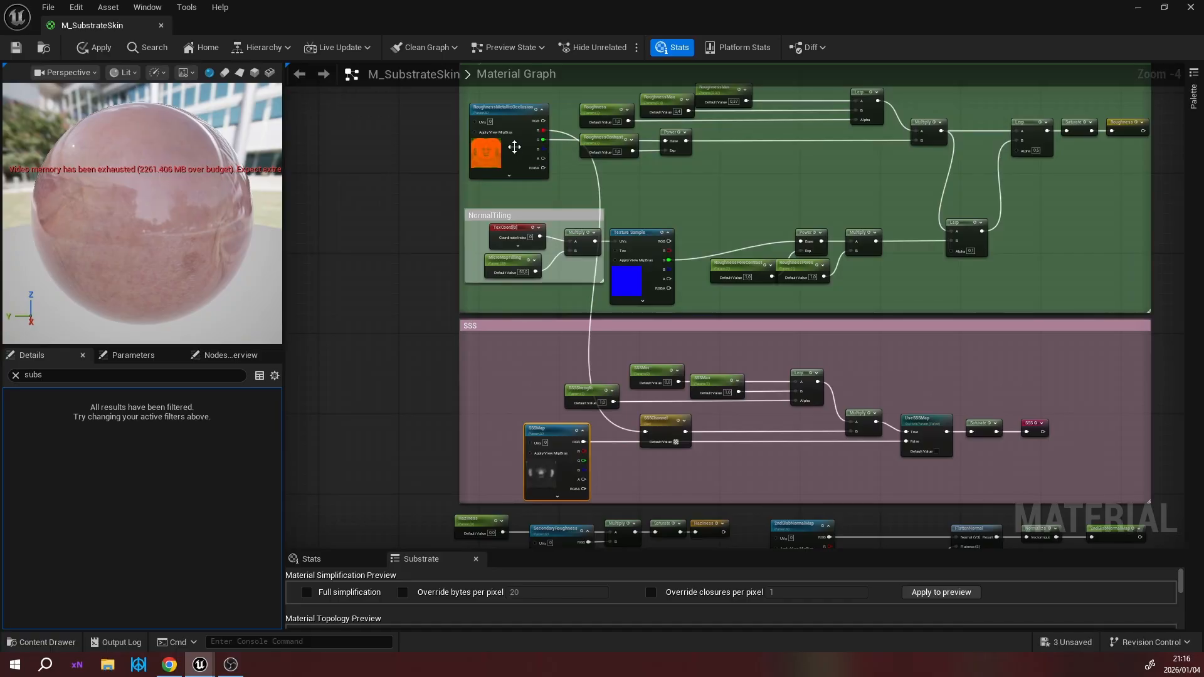
Select the RoughnessMetallicOcclusion texture and follow its connection down into the SSSChannel node of the SSS group.
left_click(498, 154)
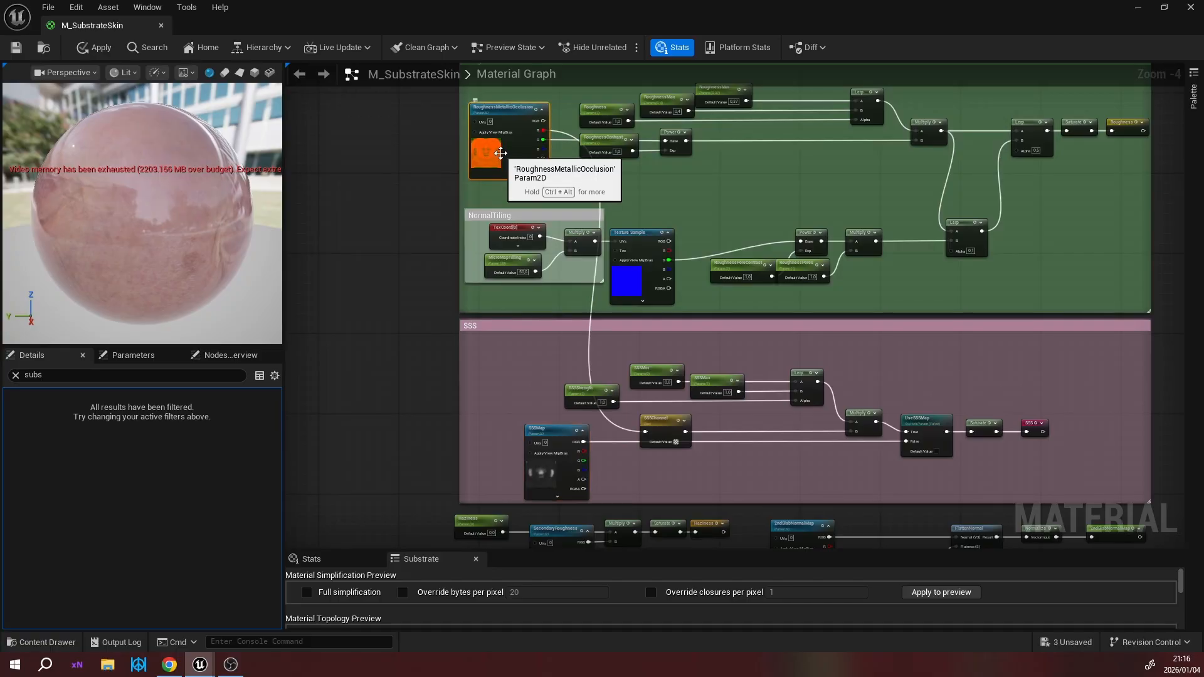
right_click_drag(551, 378, 543, 354)
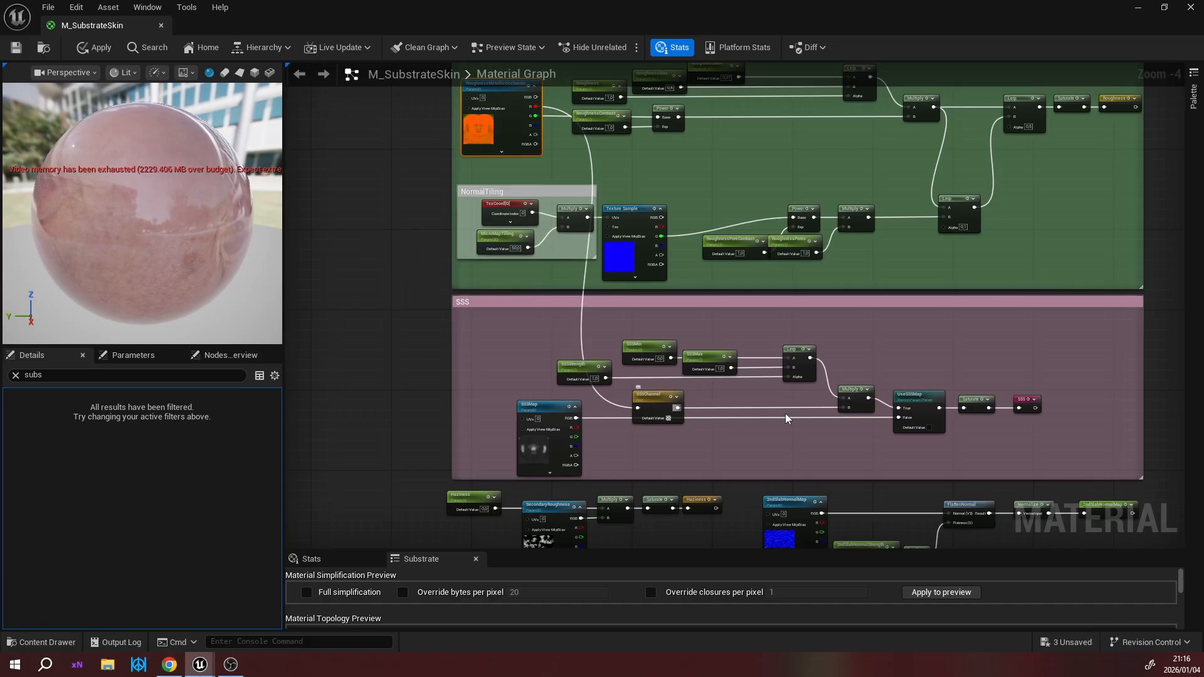
scroll(785, 413, "up", 1)
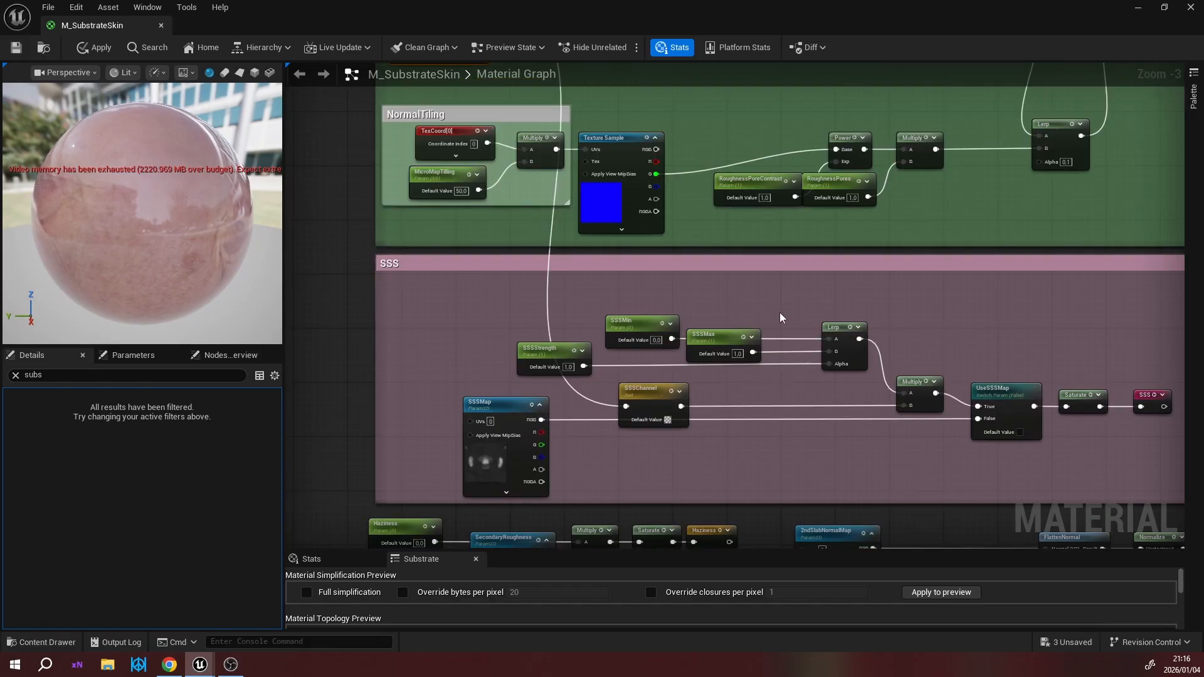
right_click_drag(957, 336, 866, 280)
right_click_drag(978, 288, 1049, 227)
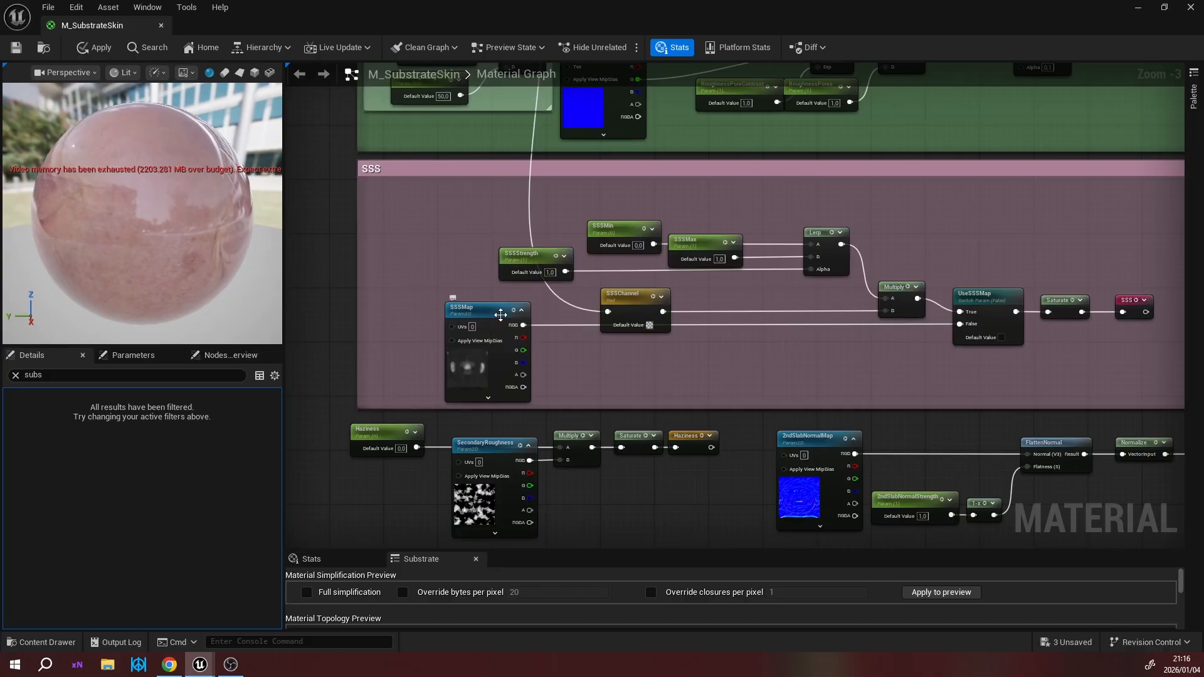
Select the SSSMap texture and follow its output through the UseSSSMap switch and Saturate node to the SSS reroute.
left_click(456, 326)
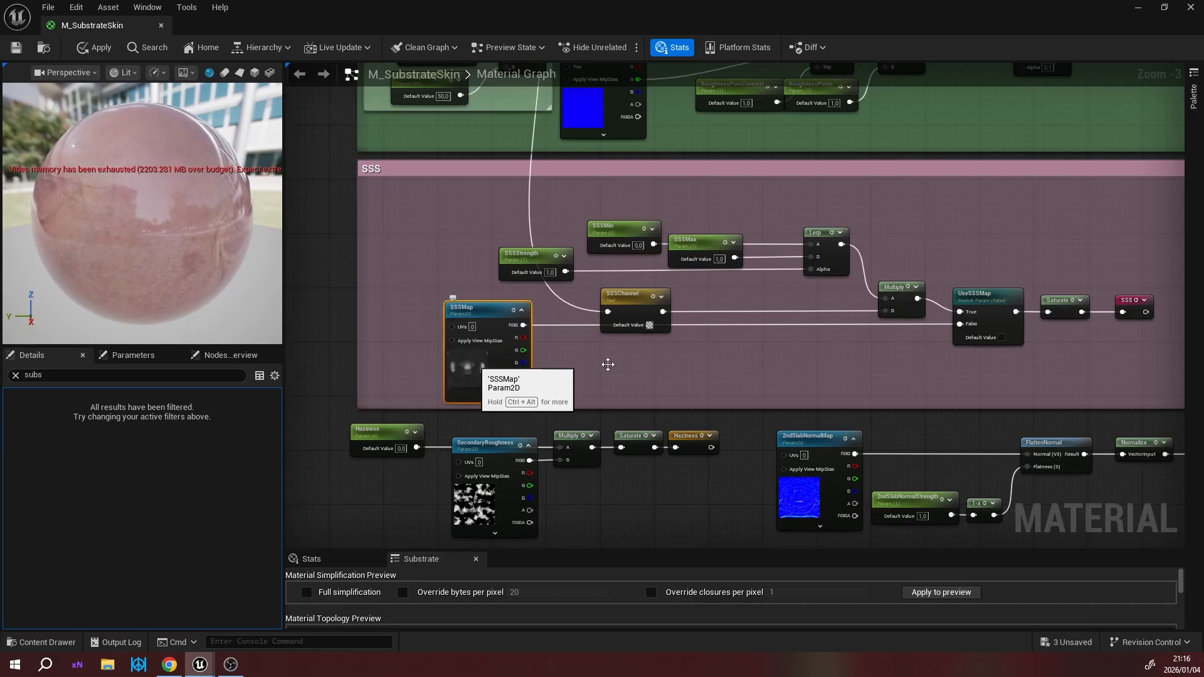
mouse_move(865, 370)
right_mouse_down()
mouse_move(766, 355)
mouse_move(860, 378)
right_mouse_up()
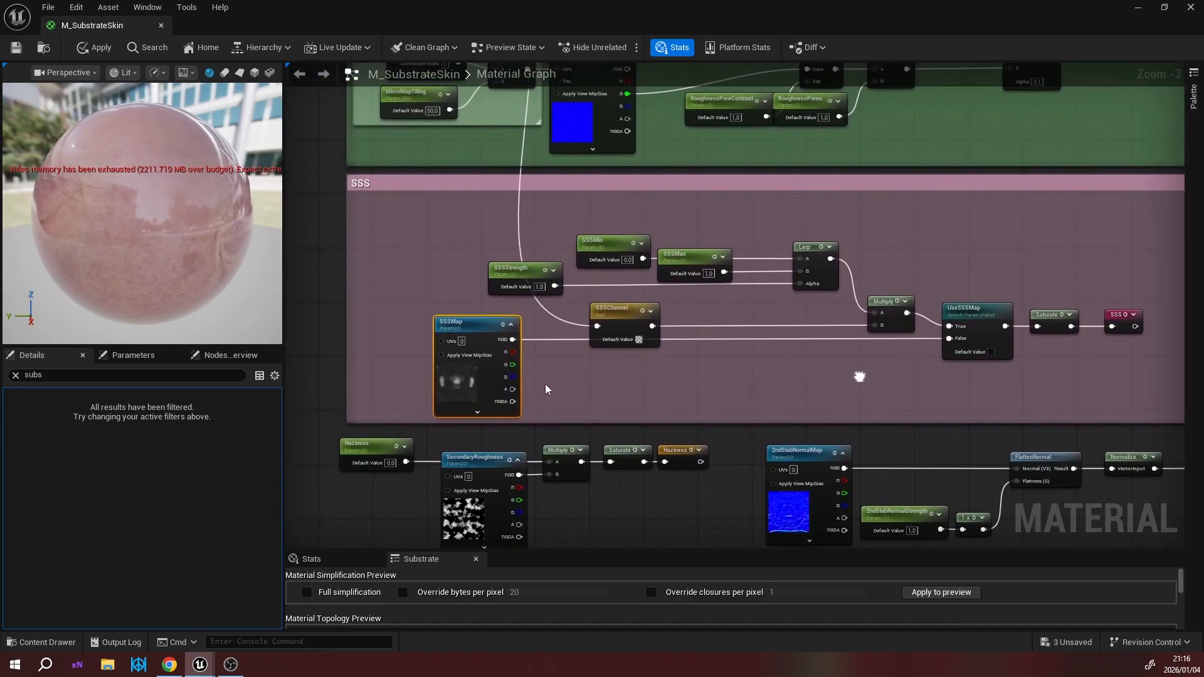
right_click_drag(511, 382, 252, 375)
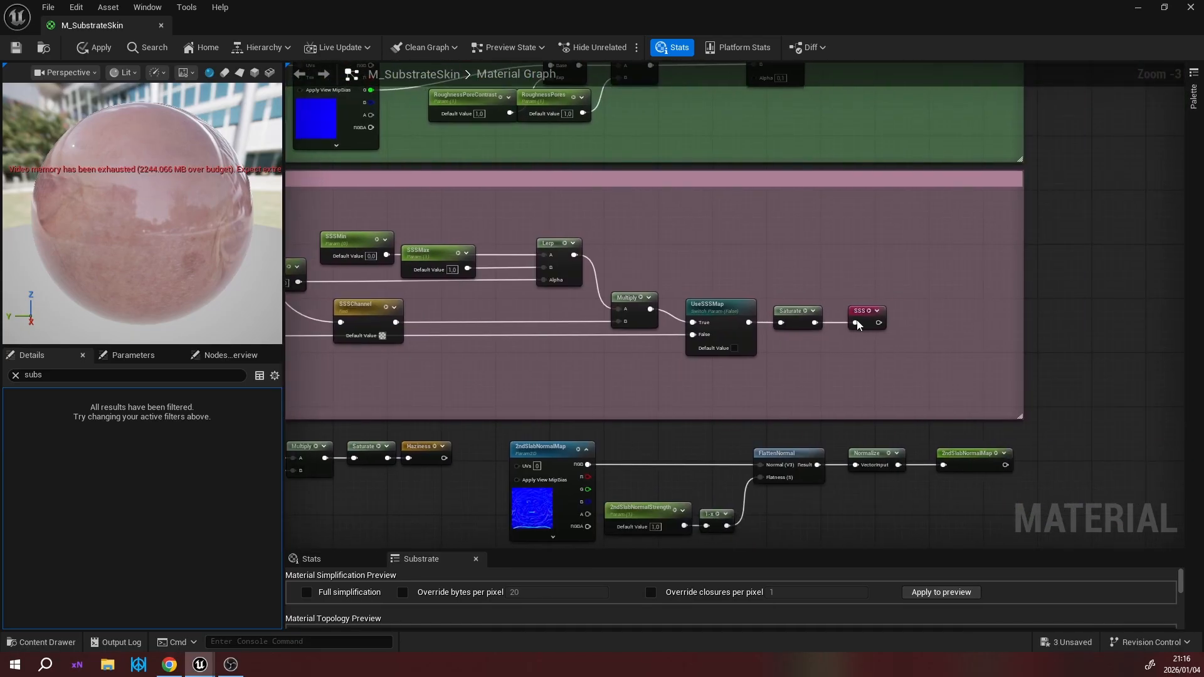
Select the node chain from the Haziness parameter and SecondaryRoughness texture to the Haziness reroute for inspection, then clear the selection.
right_click_drag(637, 413, 962, 224)
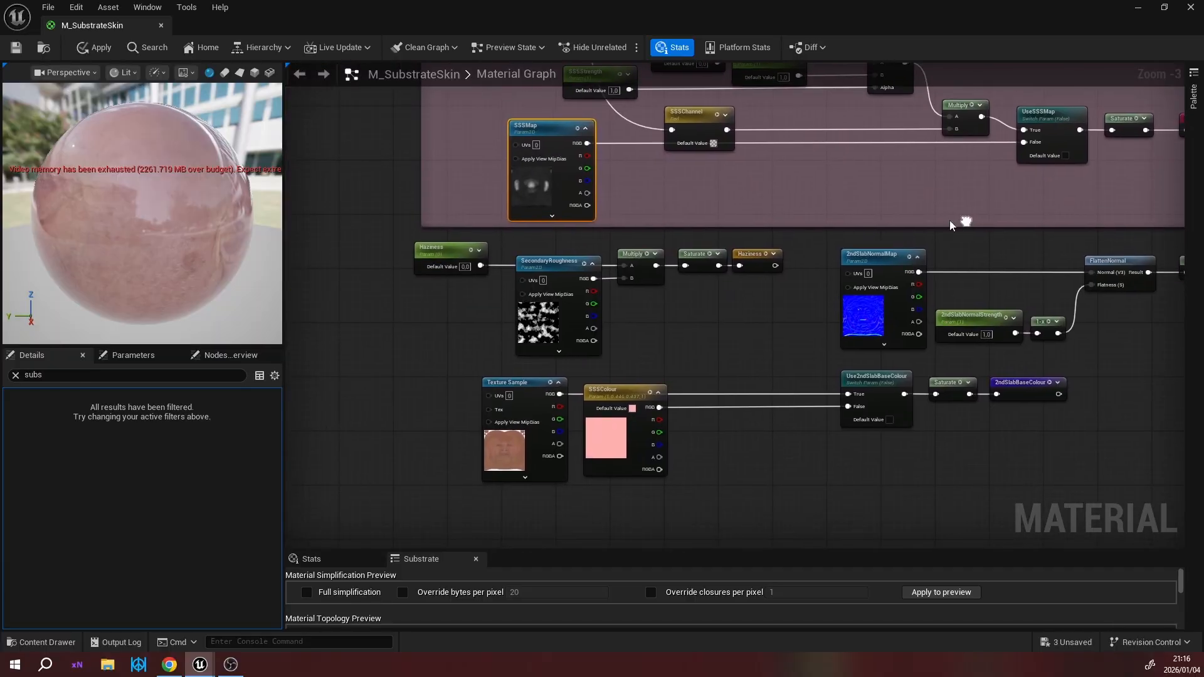
right_click_drag(753, 321, 744, 339)
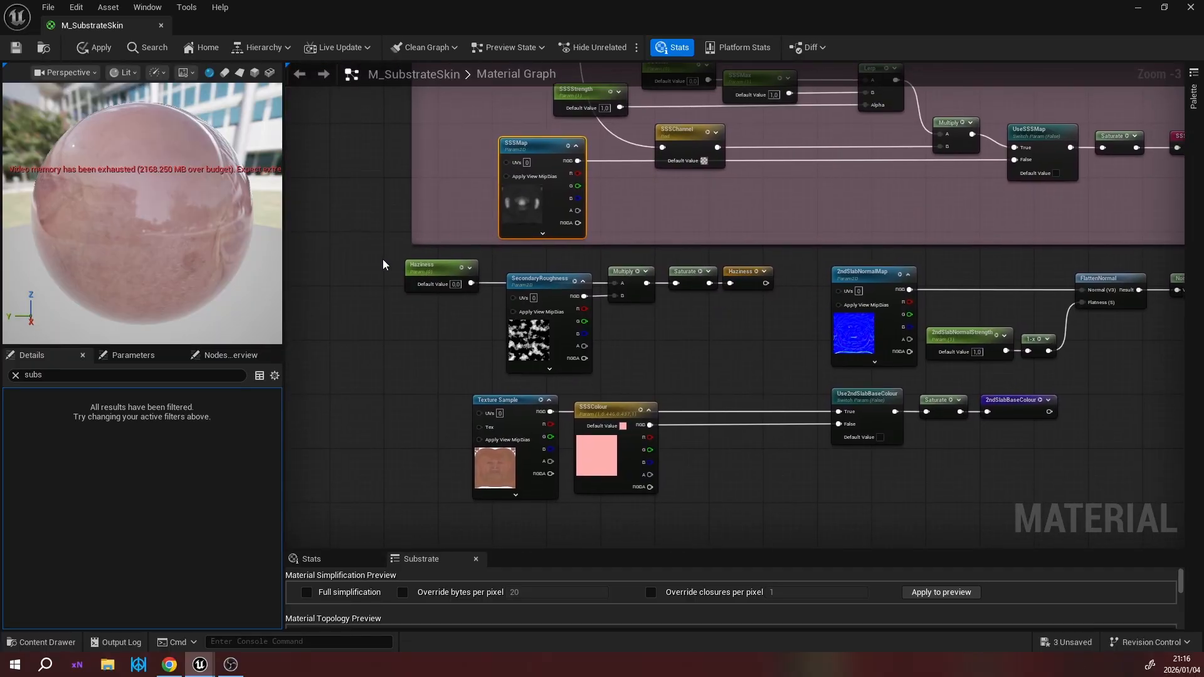
left_click_drag(384, 265, 770, 334)
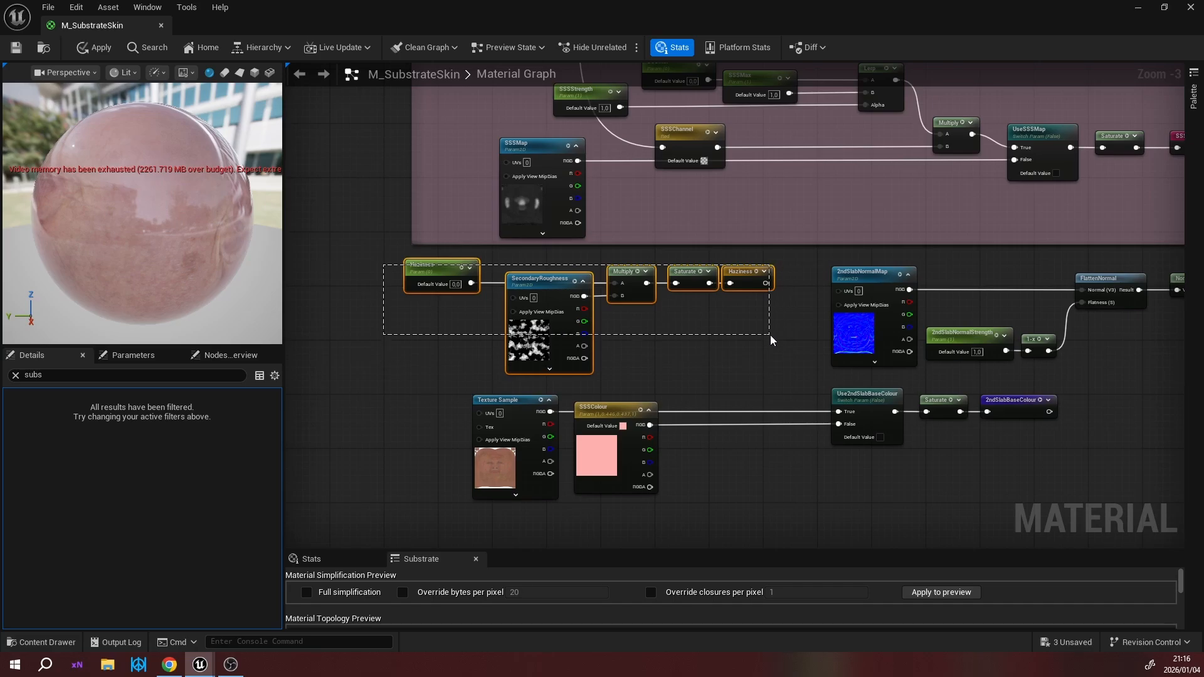
left_click(763, 381)
right_click_drag(762, 382, 698, 357)
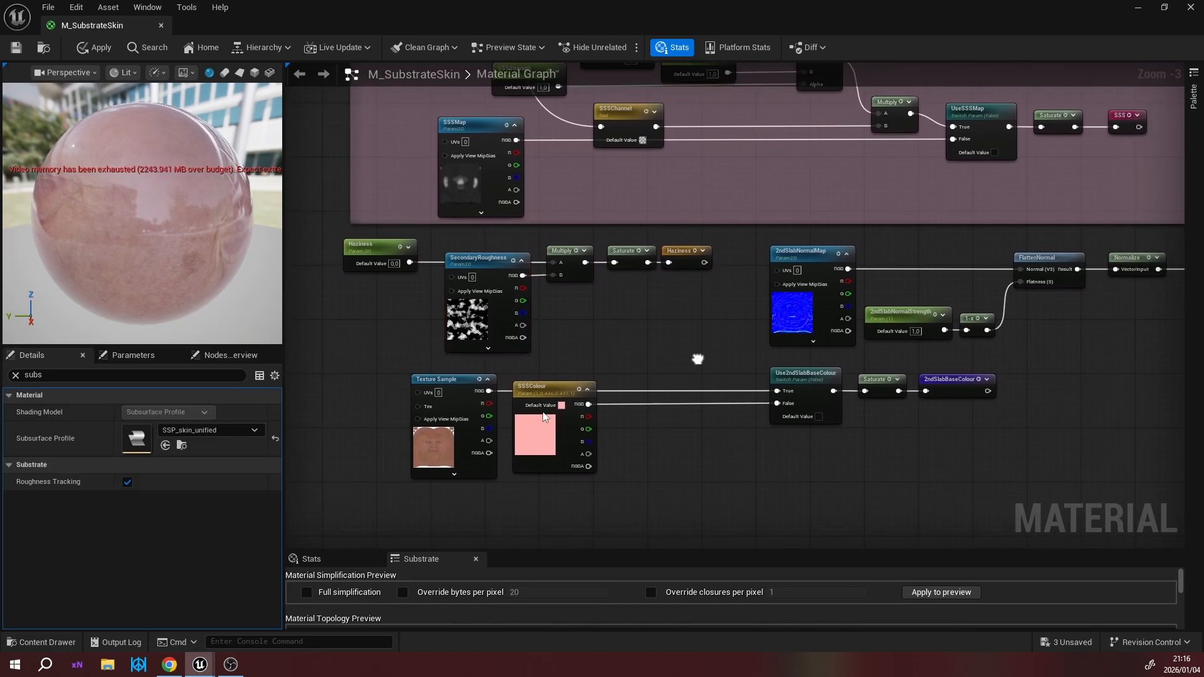
Select the nodes feeding the 2ndSlabBaseColour reroute, then only their Texture Sample, to inspect the second slab's colour source.
left_click_drag(371, 373, 1006, 480)
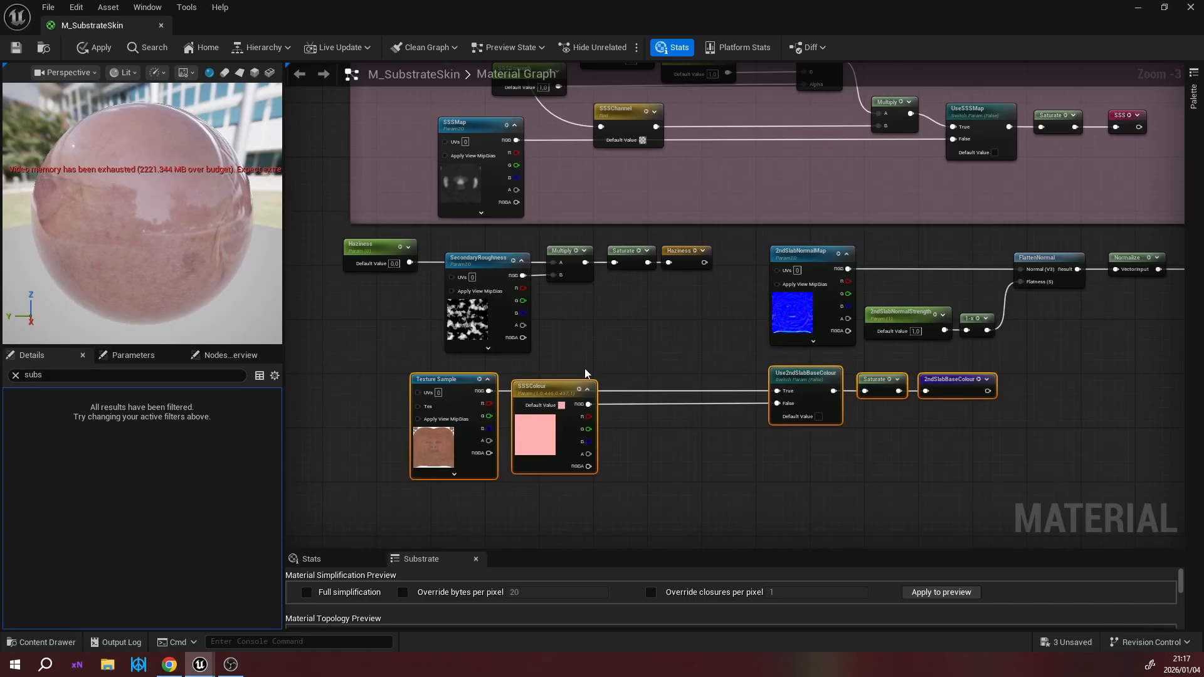
right_click_drag(565, 363, 594, 347)
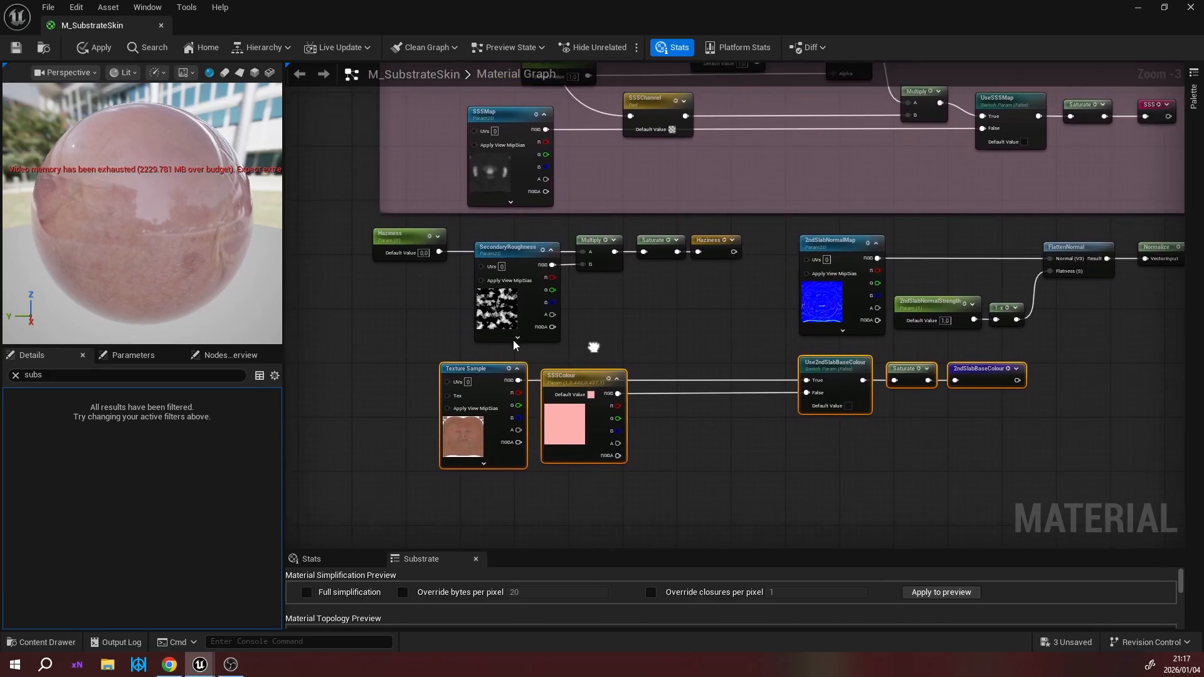
left_click(489, 370)
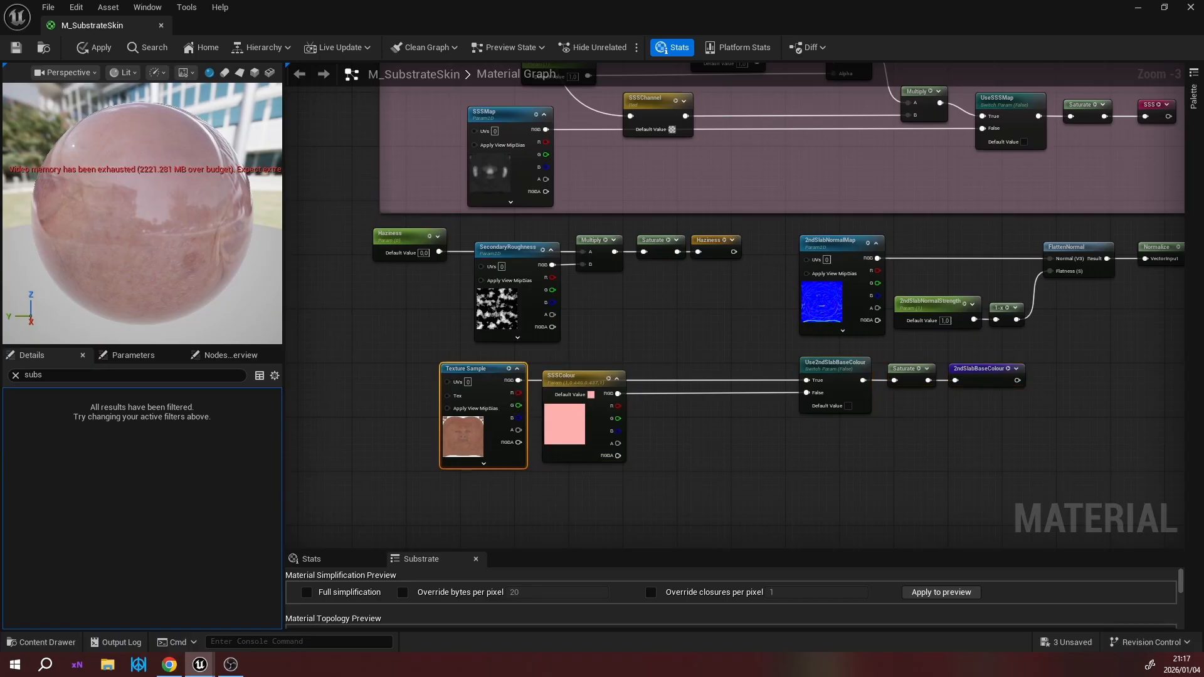
right_click_drag(695, 341, 708, 363)
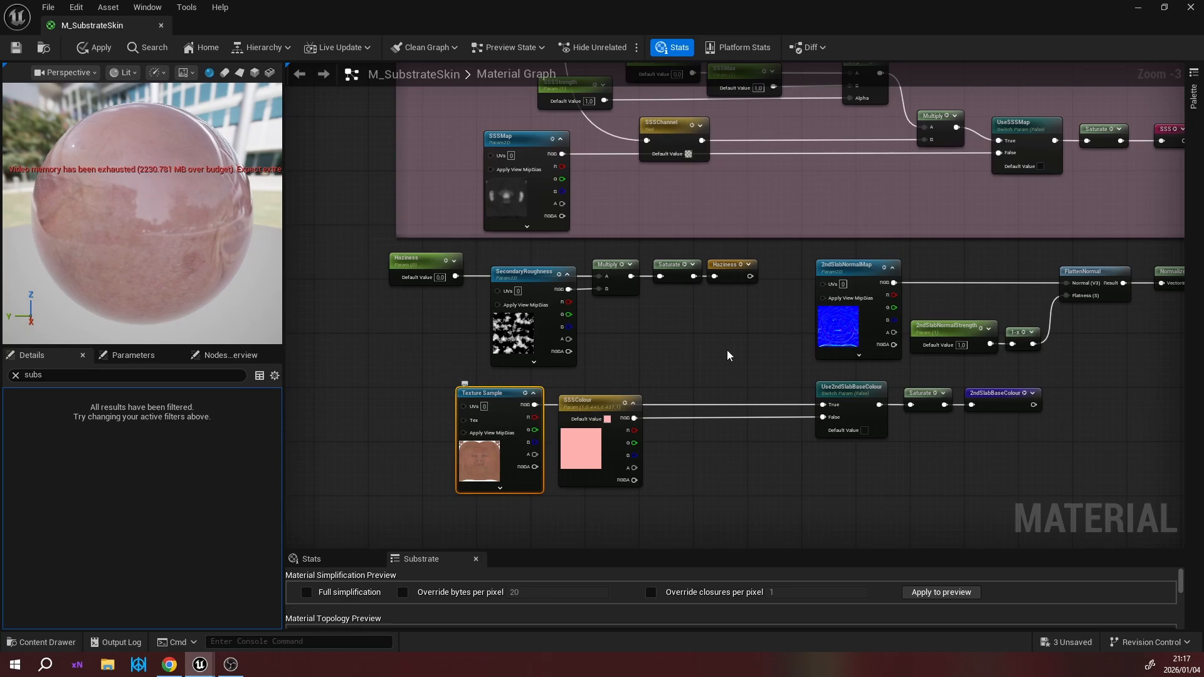
Follow the 2ndSlabNormalMap chain to its reroute and examine the reroutes feeding the second Substrate Slab BSDF.
right_click_drag(759, 344, 485, 420)
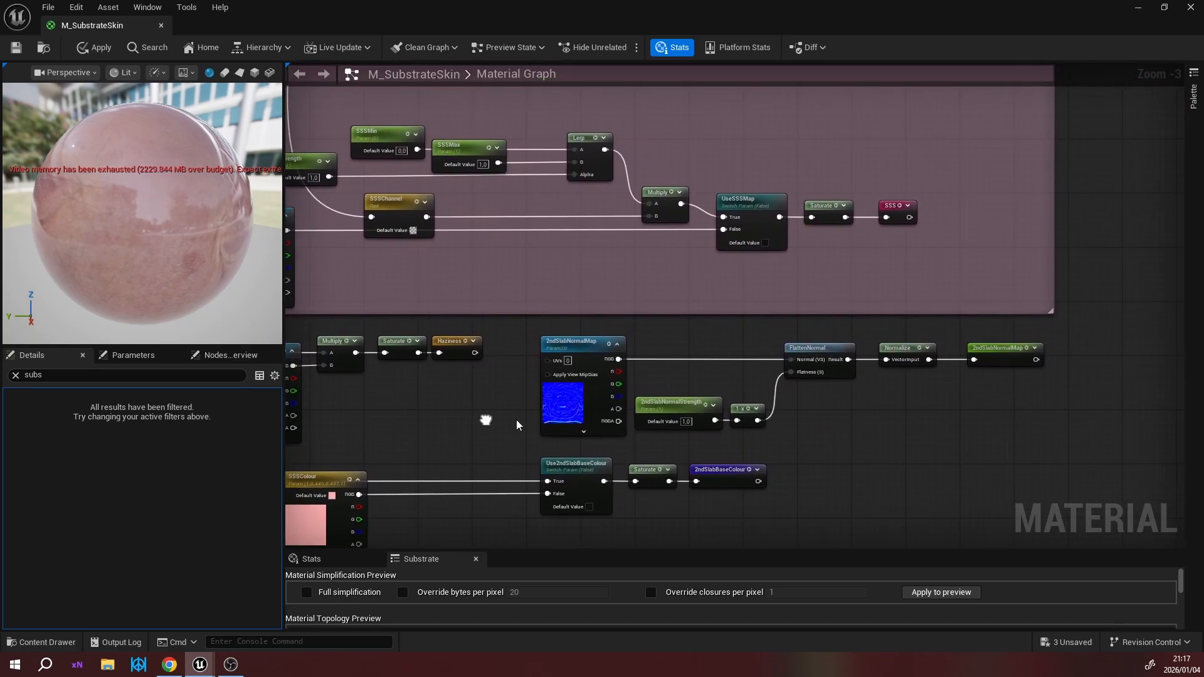
right_click_drag(728, 306, 786, 267)
right_click_drag(1066, 324, 449, 363)
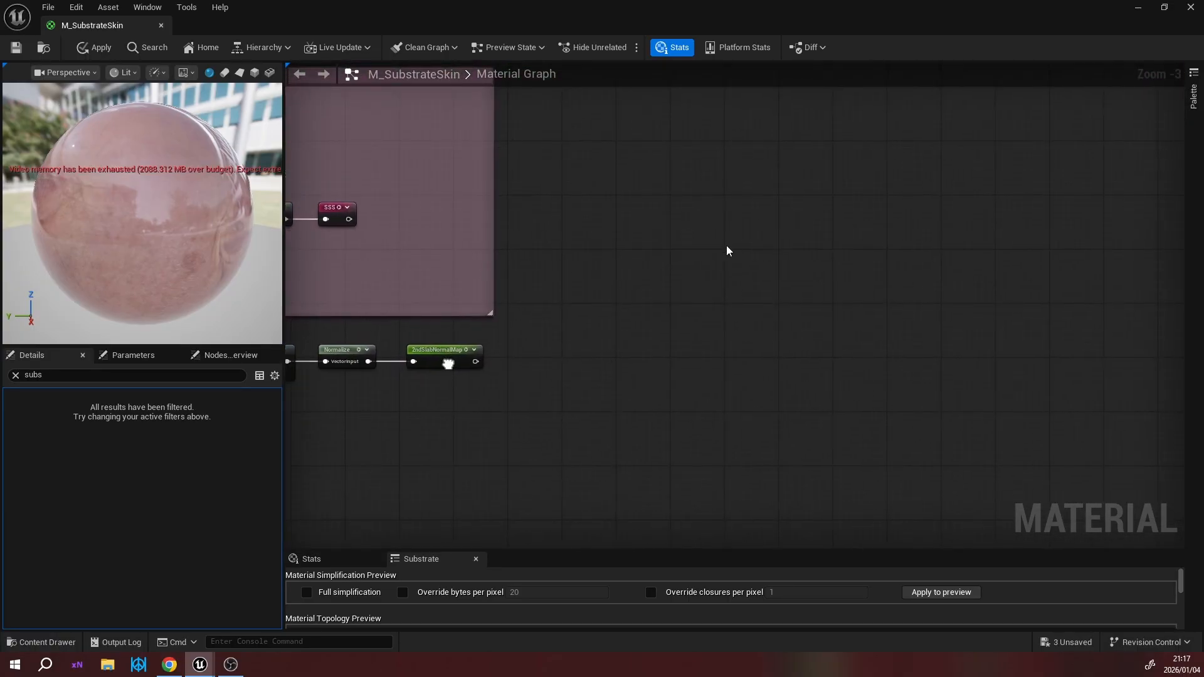
right_click_drag(728, 247, 838, 515)
right_click_drag(799, 299, 827, 485)
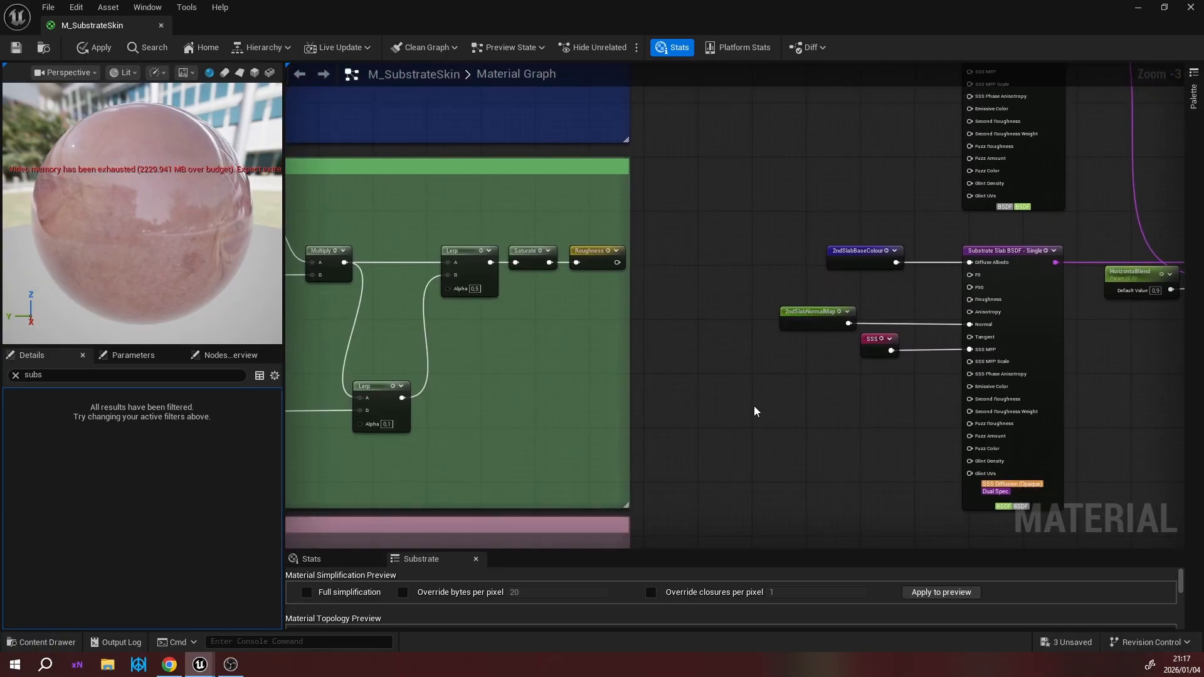
Revisit the SSS group and second-slab colour nodes, then examine the BaseColourMap and Saturation & Contrast nodes in the Base Colour group.
right_click_drag(699, 289, 1184, 76)
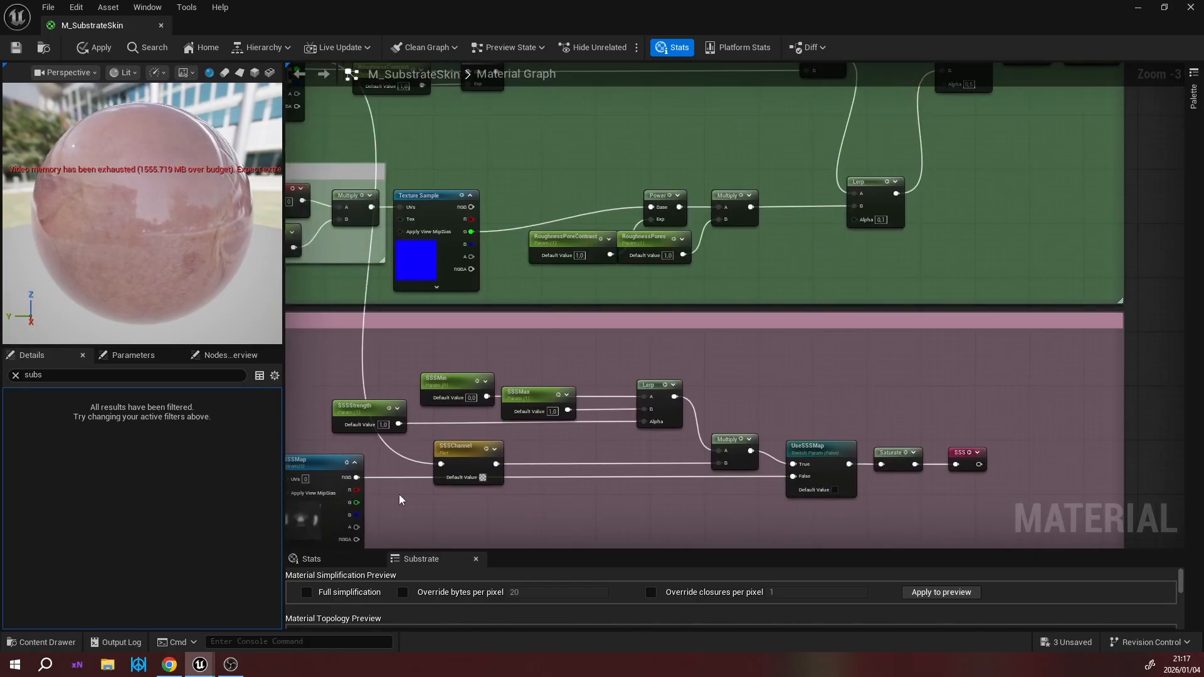
right_click_drag(521, 516, 677, 160)
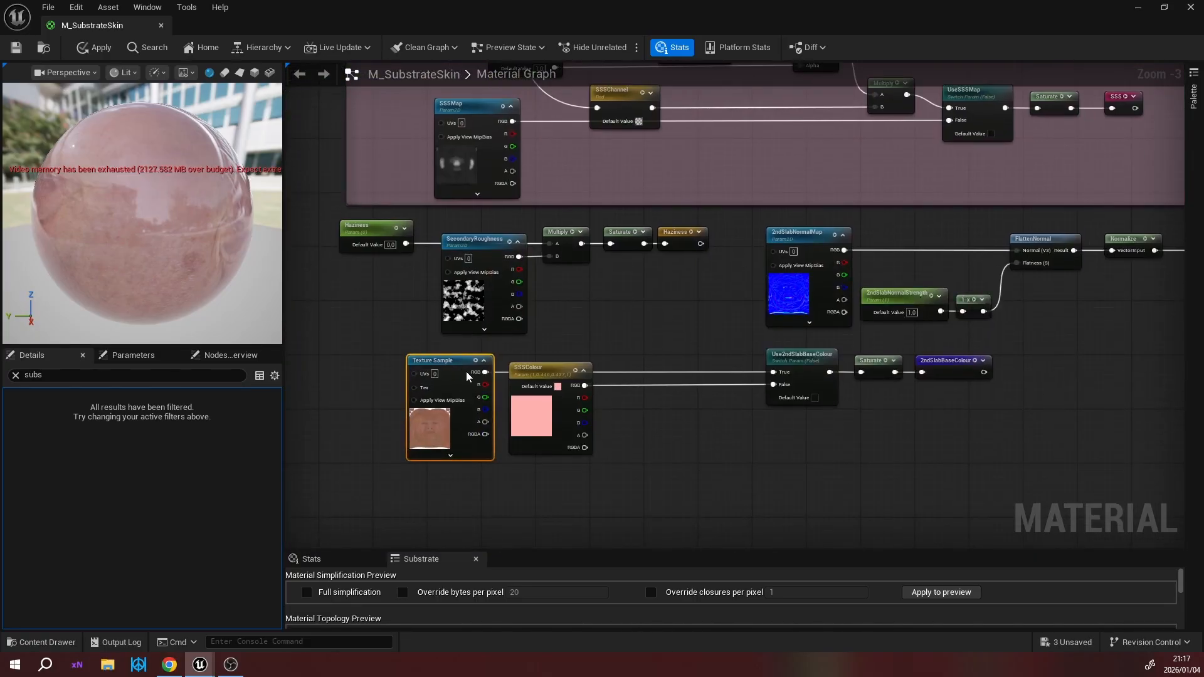
scroll(663, 354, "down", 6)
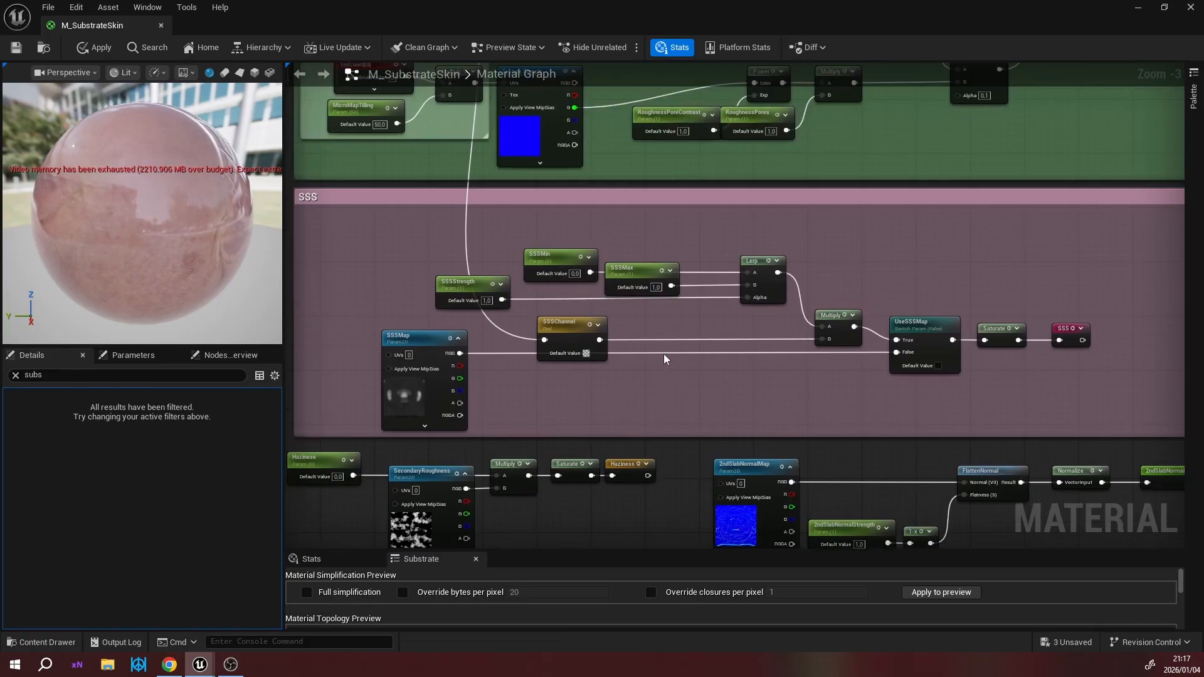
right_click_drag(456, 238, 421, 511)
scroll(595, 369, "up", 2)
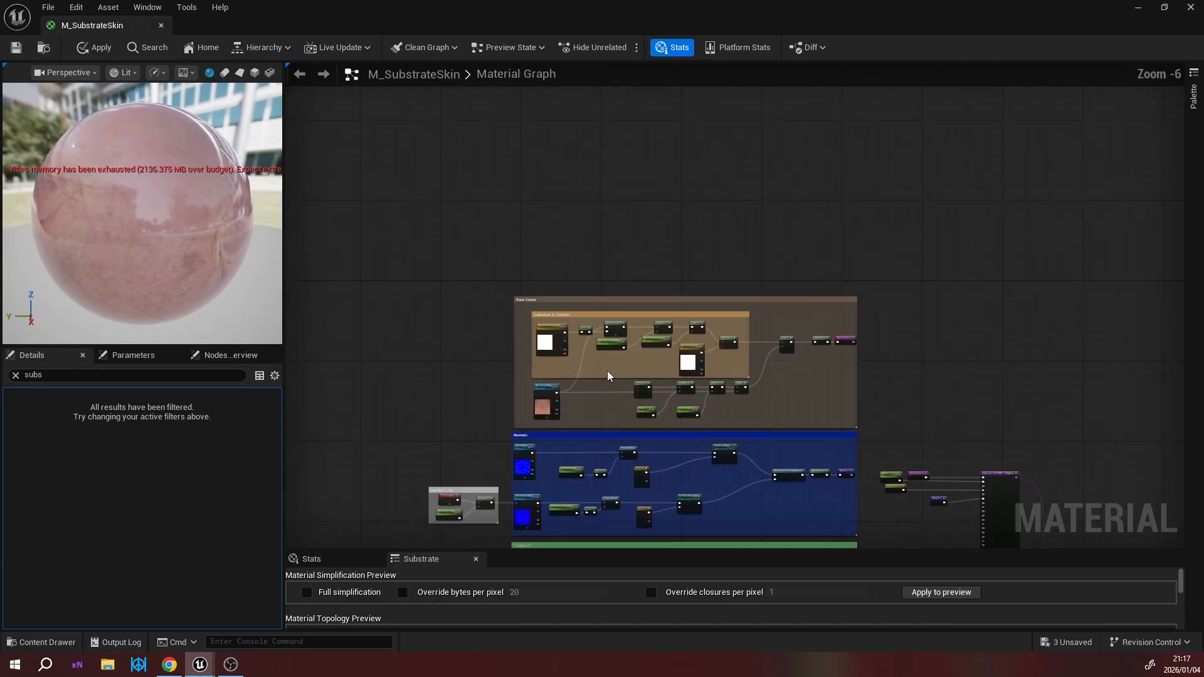
scroll(643, 355, "up", 2)
scroll(643, 355, "up", 1)
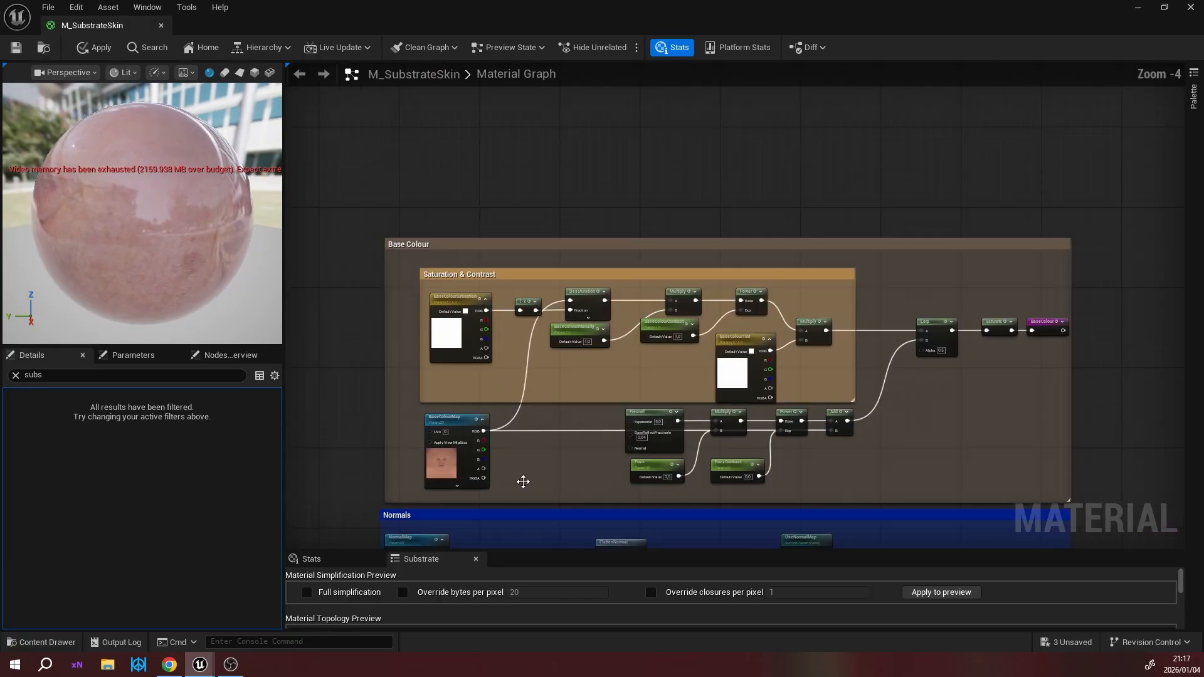
right_click_drag(529, 489, 514, 447)
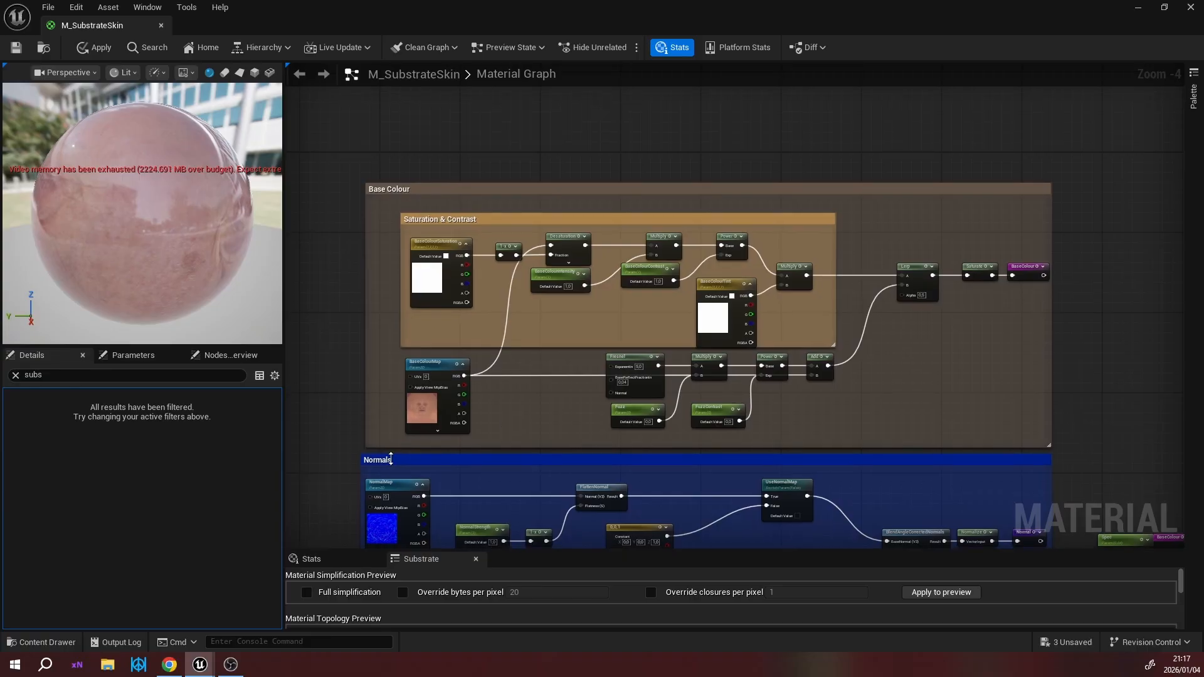
Survey the Normals, Roughness and SSS groups down to the 2ndSlabNormalMap and 2ndSlabBaseColour chains.
scroll(388, 458, "down", 2)
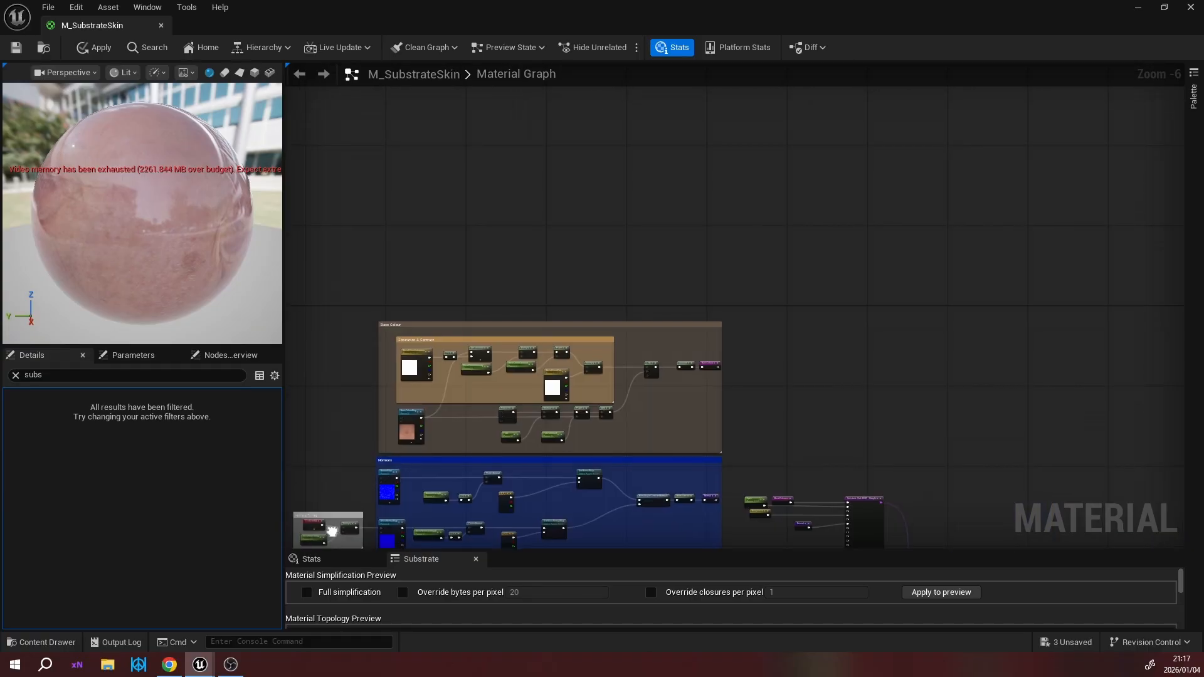
right_click_drag(331, 530, 421, 285)
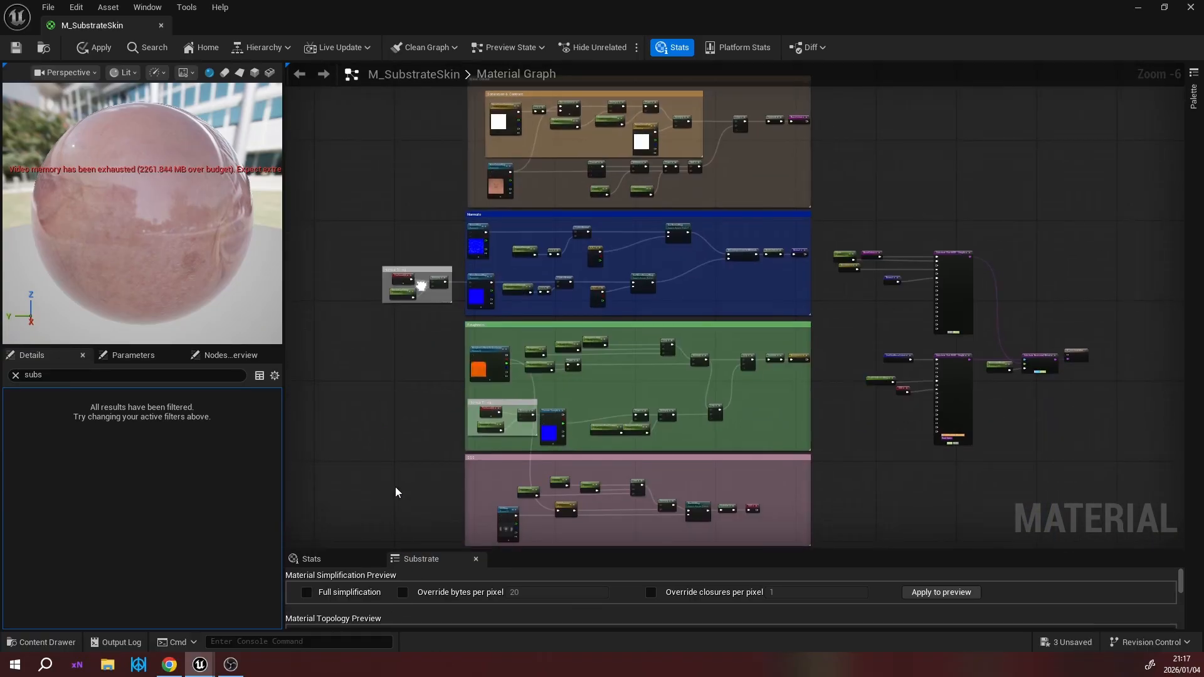
right_click_drag(395, 492, 390, 424)
right_click_drag(438, 508, 408, 336)
scroll(599, 399, "up", 4)
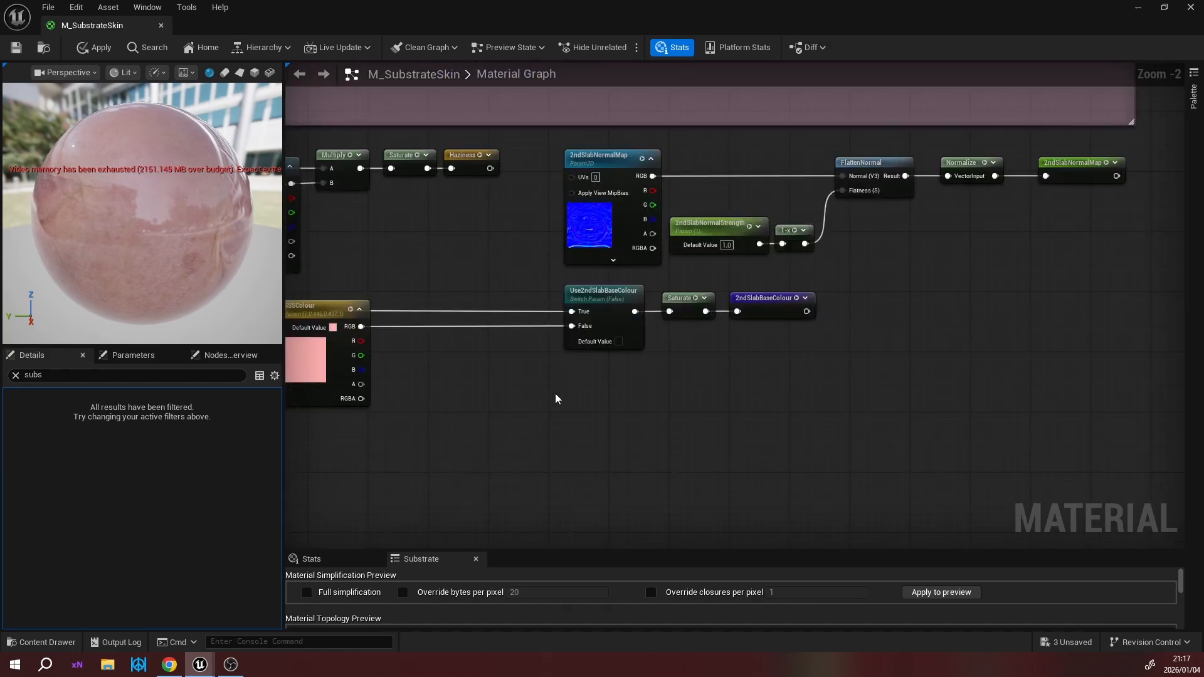
right_click_drag(556, 395, 529, 528)
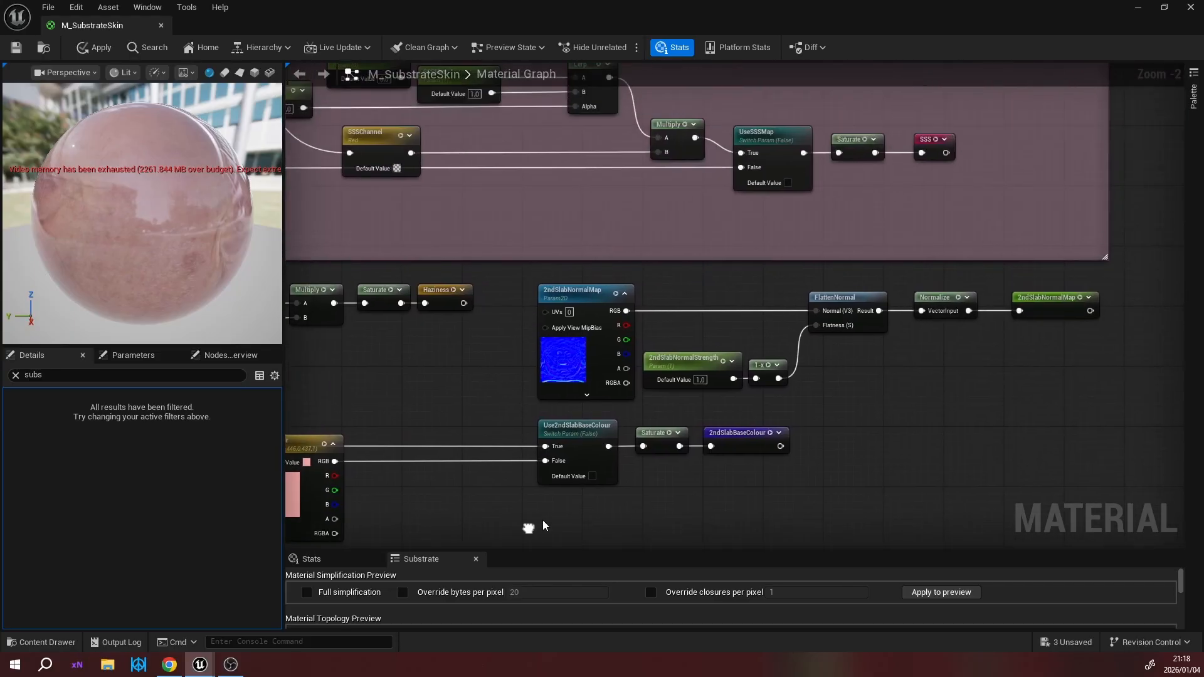
Examine the first Substrate Slab BSDF and the Spec, BaseColour, Roughness and Normal nodes connected to it.
right_click(913, 429)
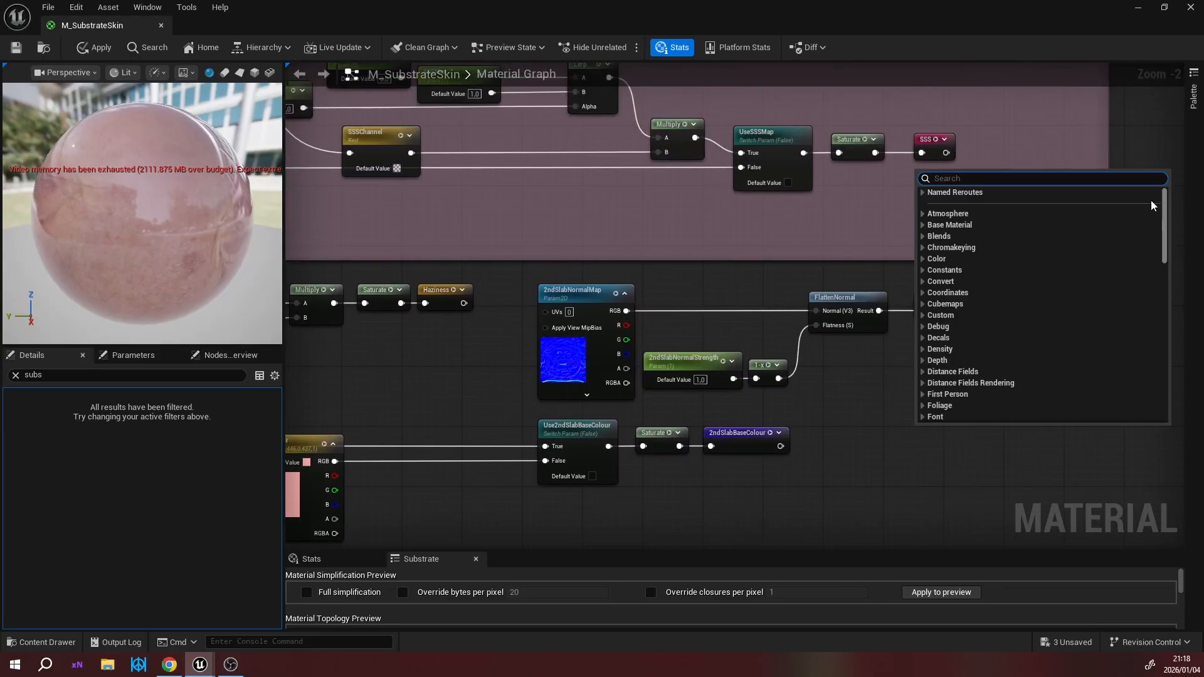
left_click(1116, 152)
right_click_drag(1115, 152, 695, 540)
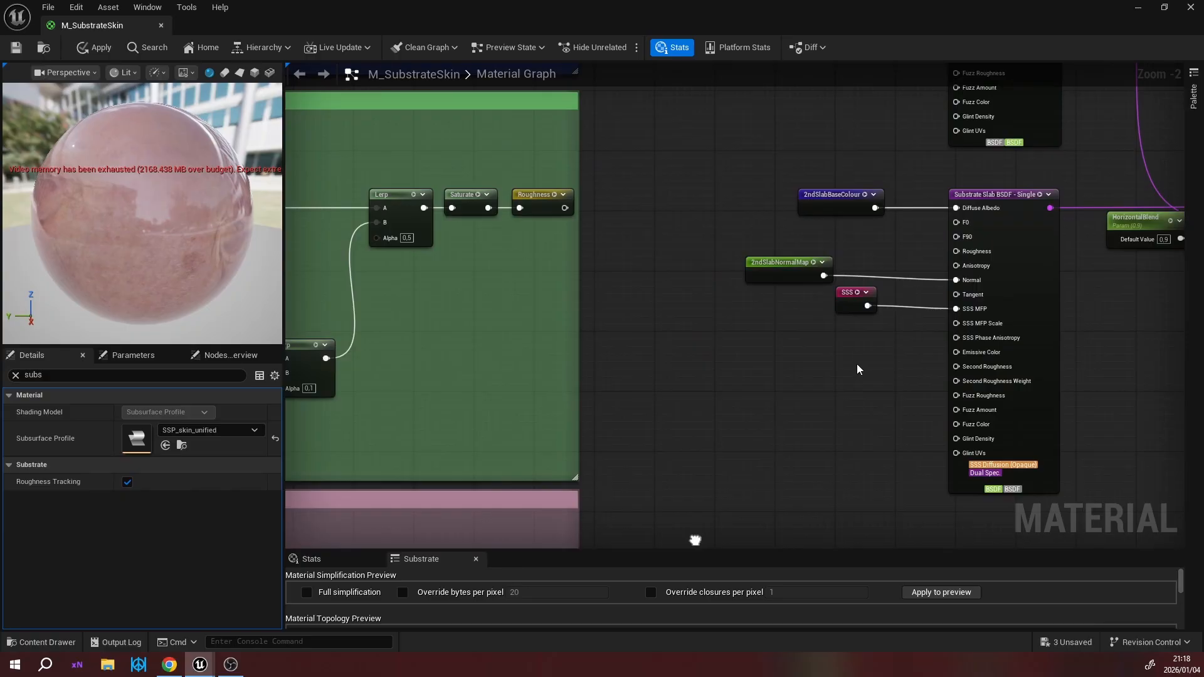
right_click_drag(857, 365, 628, 537)
right_click_drag(656, 324, 666, 350)
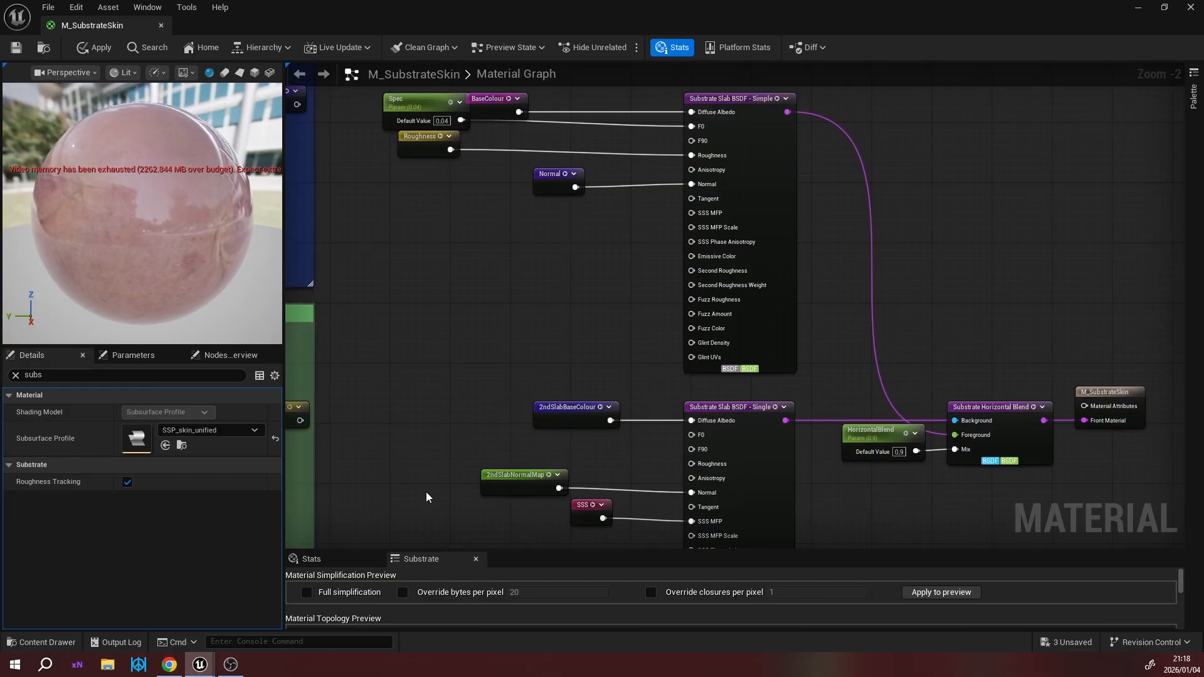
Examine the second slab's 2ndSlabBaseColour, 2ndSlabNormalMap and SSS inputs and how Substrate Horizontal Blend mixes both slabs into M_SubstrateSkin.
right_click_drag(416, 505, 412, 312)
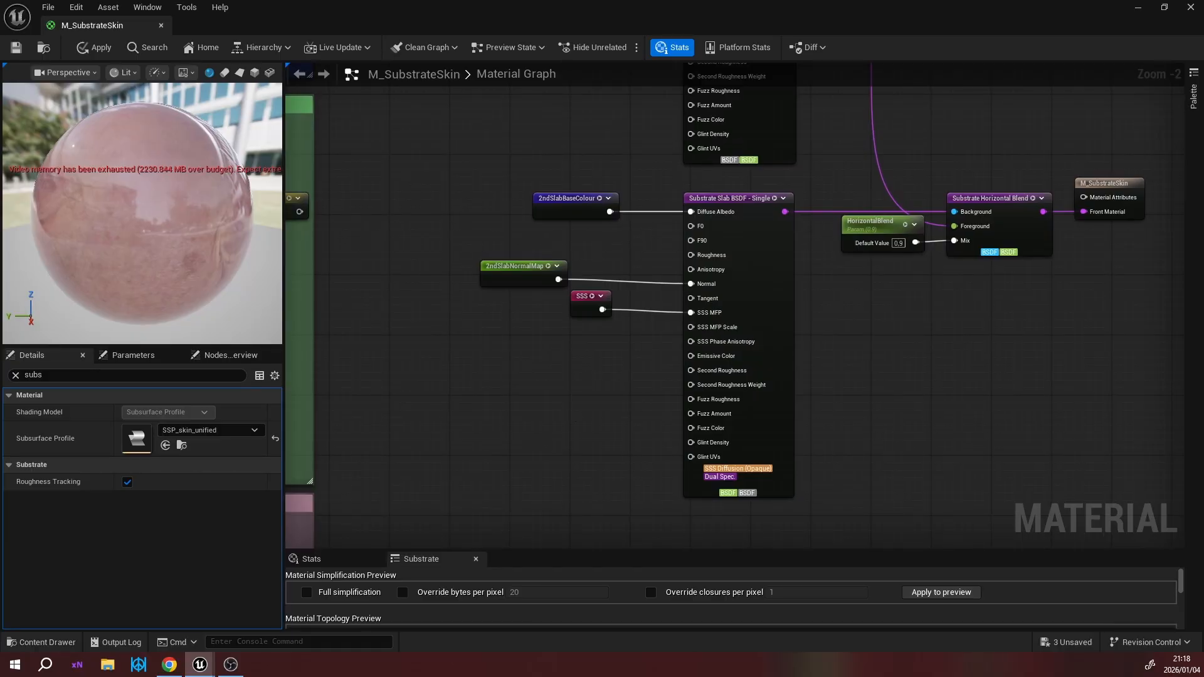
right_click_drag(592, 379, 521, 484)
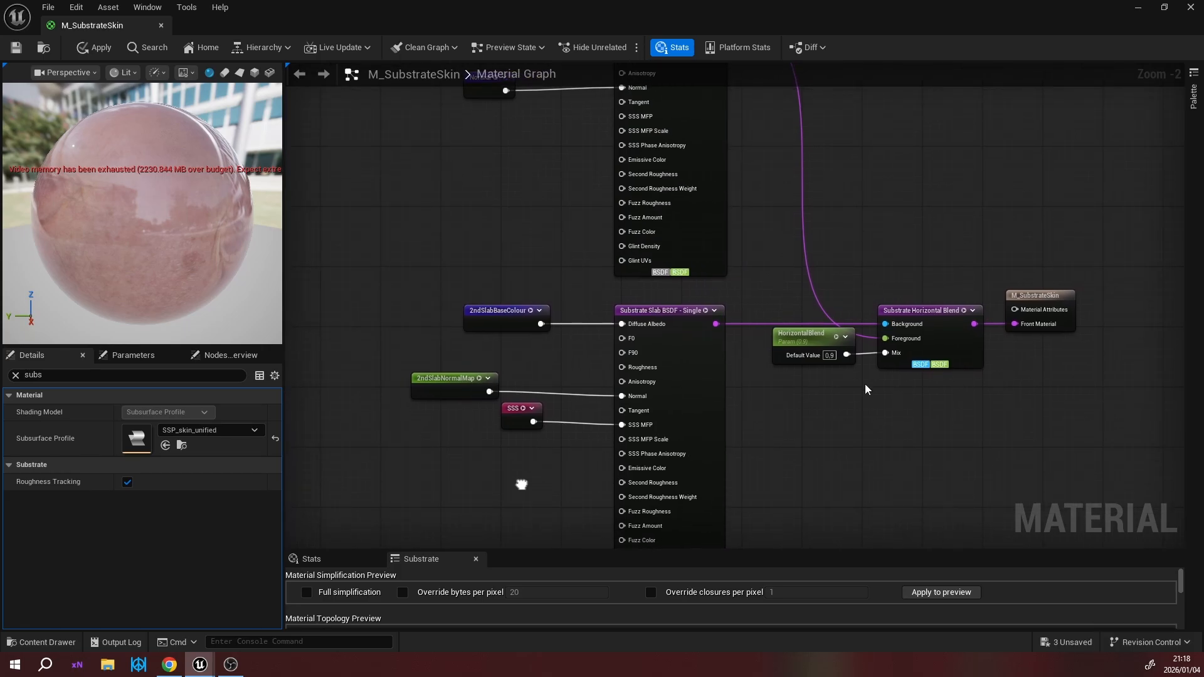
right_click_drag(752, 300, 770, 401)
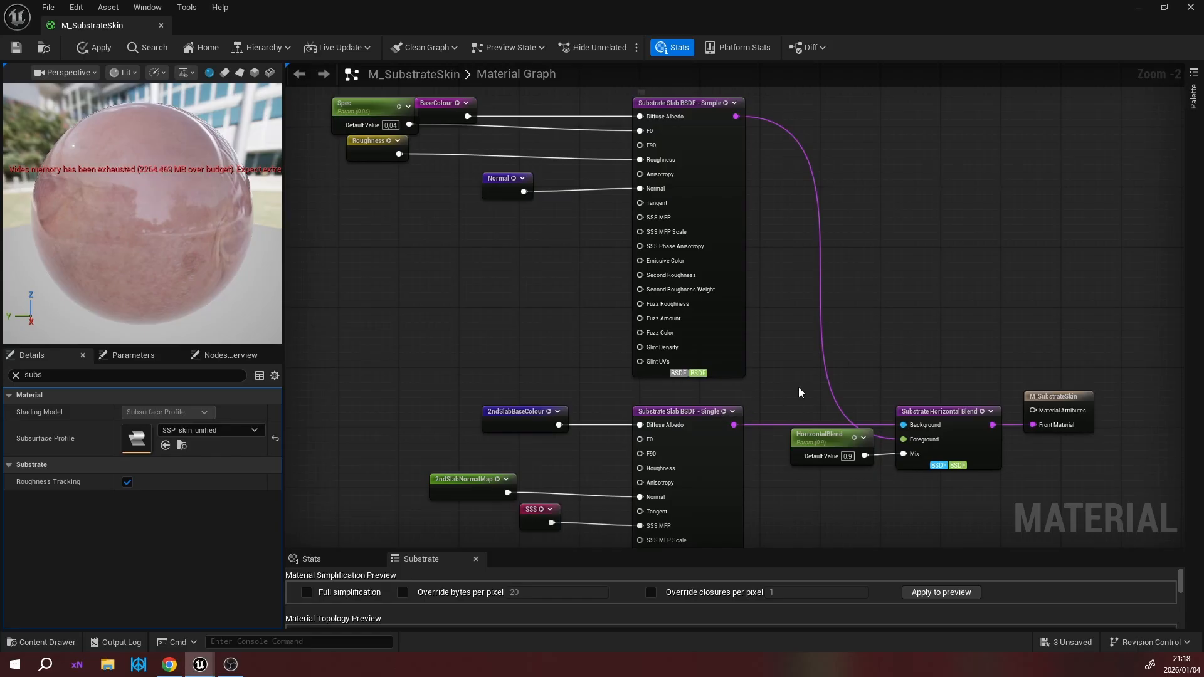
right_click_drag(800, 393, 784, 322)
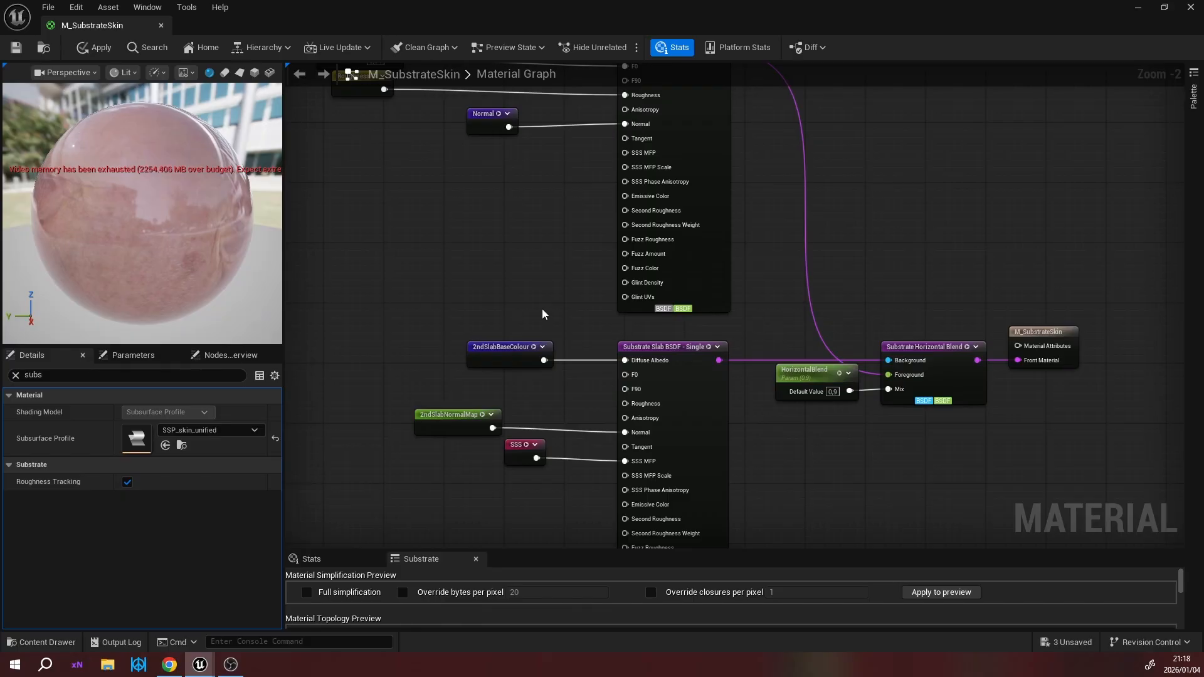
Examine the second Substrate slab's inputs and blend connections, and enlarge the Substrate panel to inspect the material topology and per-pixel budget.
right_click_drag(551, 331, 629, 257)
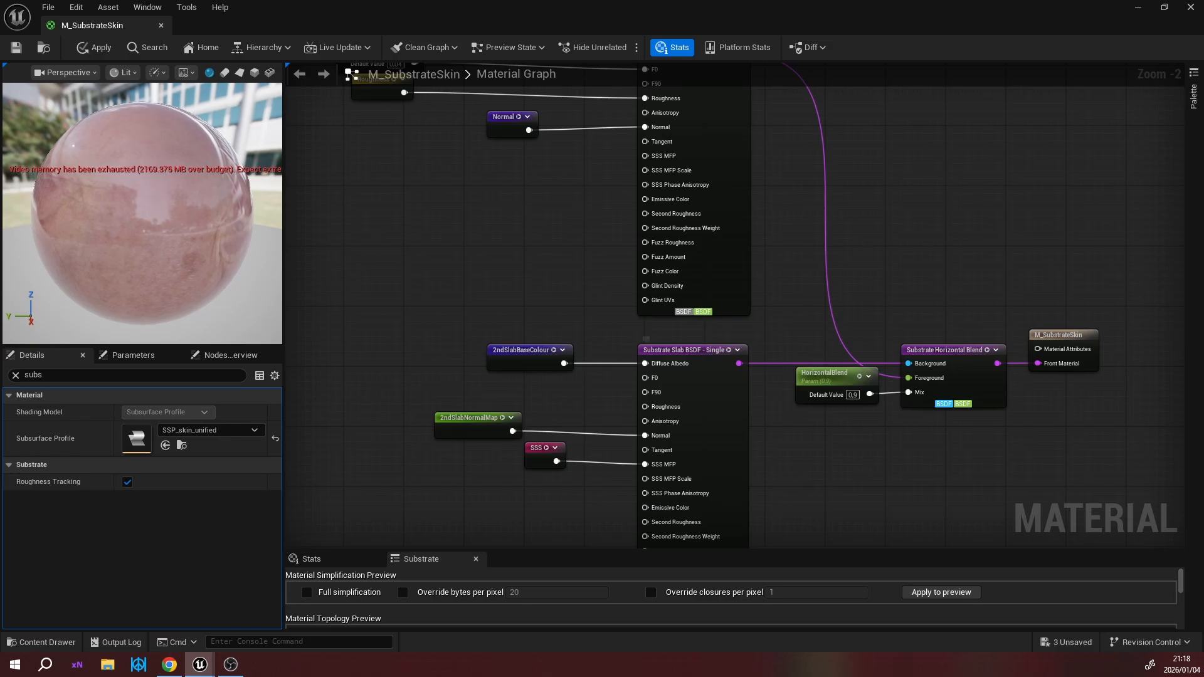
right_click_drag(789, 331, 703, 333)
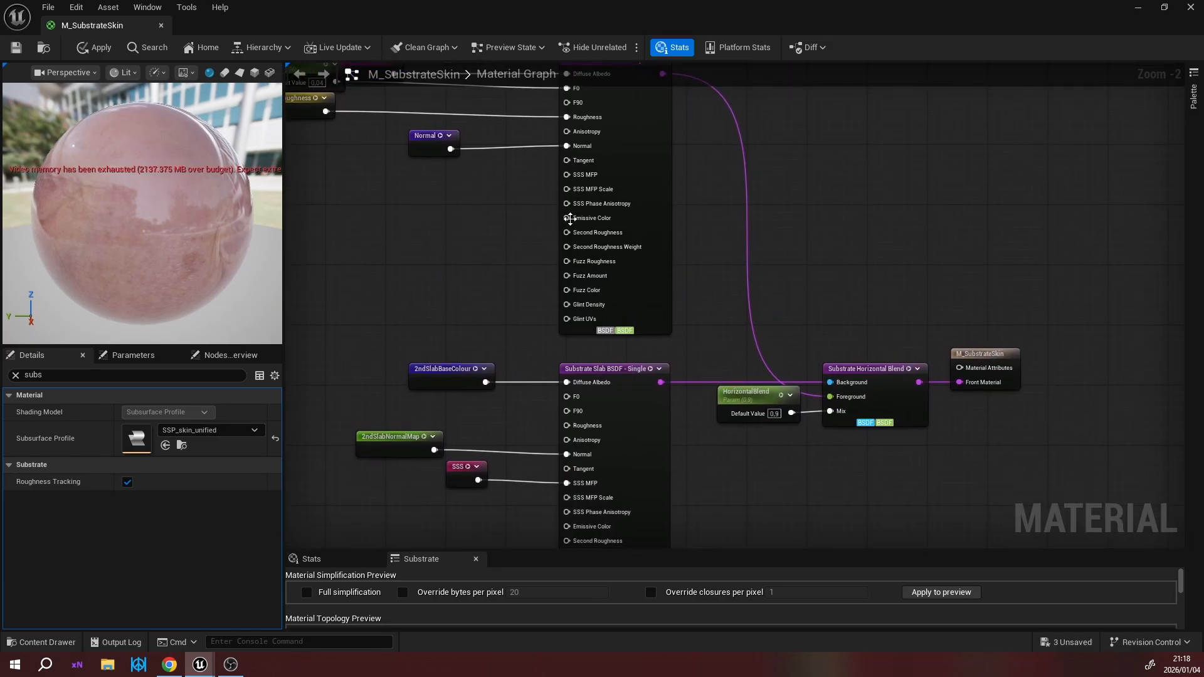
left_click_drag(566, 218, 502, 256)
left_click(464, 280)
right_click_drag(446, 276, 581, 128)
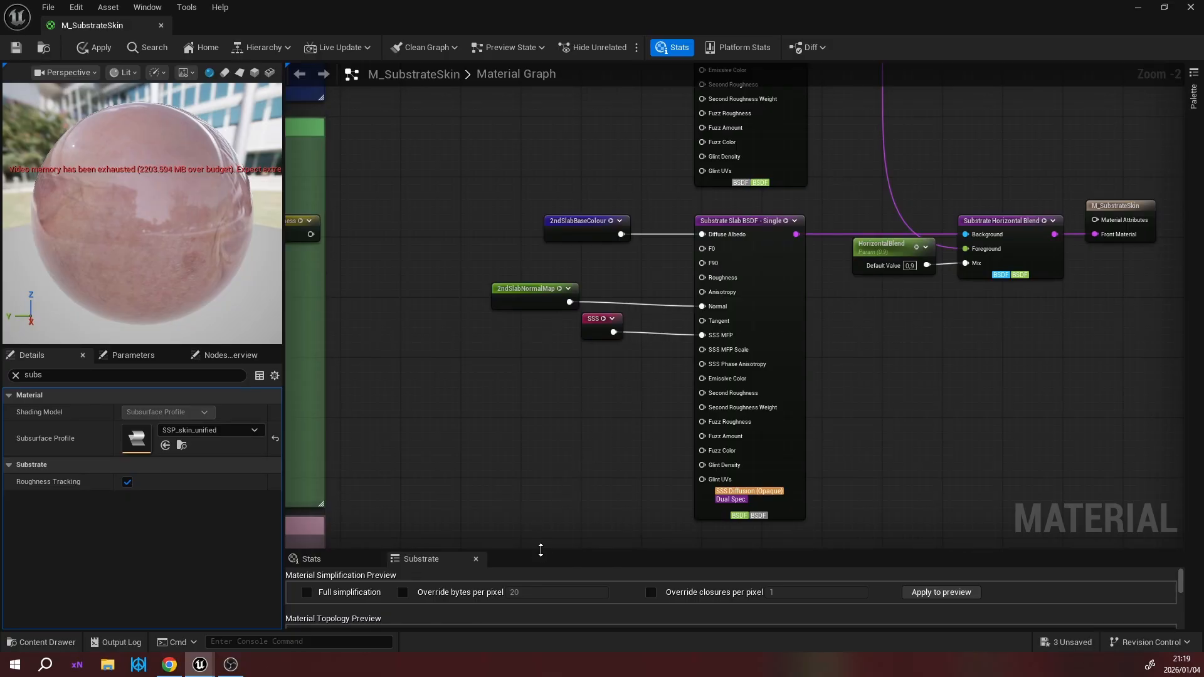
left_click_drag(538, 550, 531, 441)
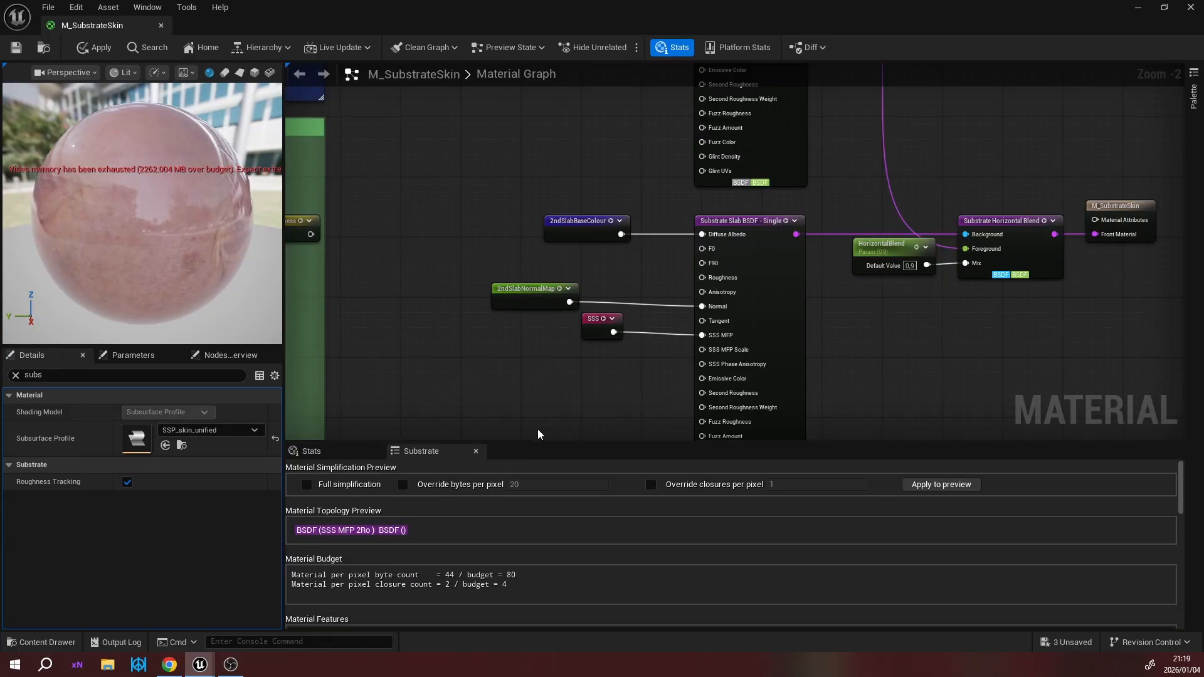
Close M_SubstrateSkin without applying its changes and open the MI_SubstrateSkin material instance.
left_click(160, 27)
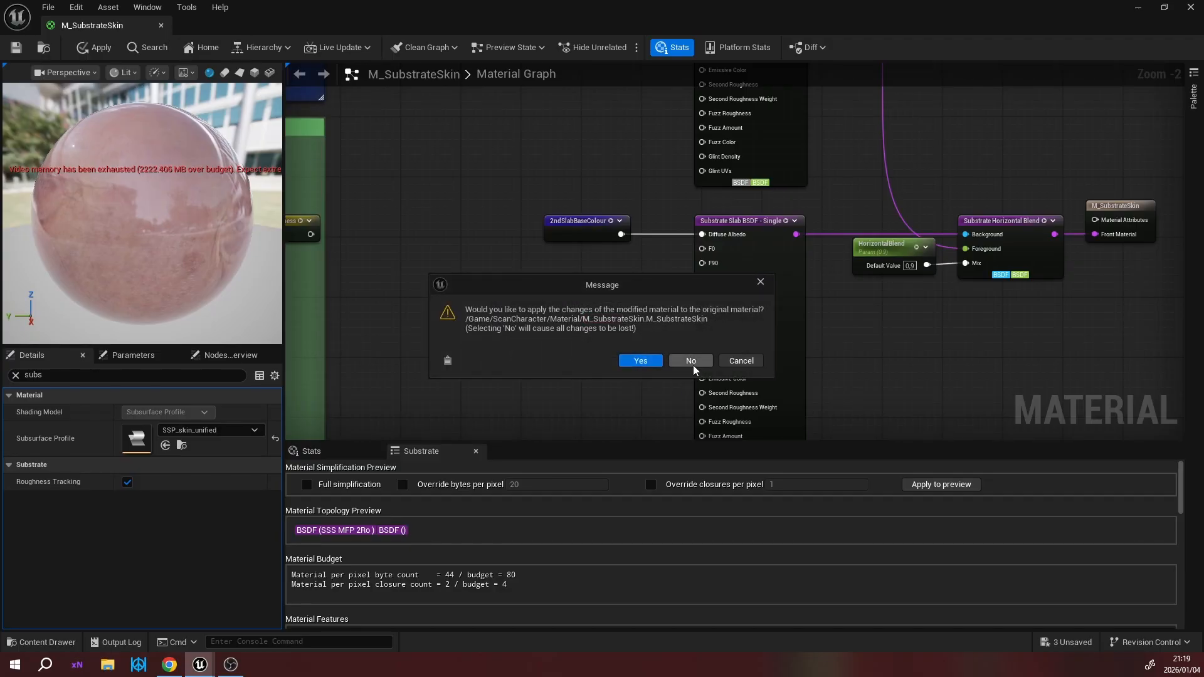
left_click(691, 361)
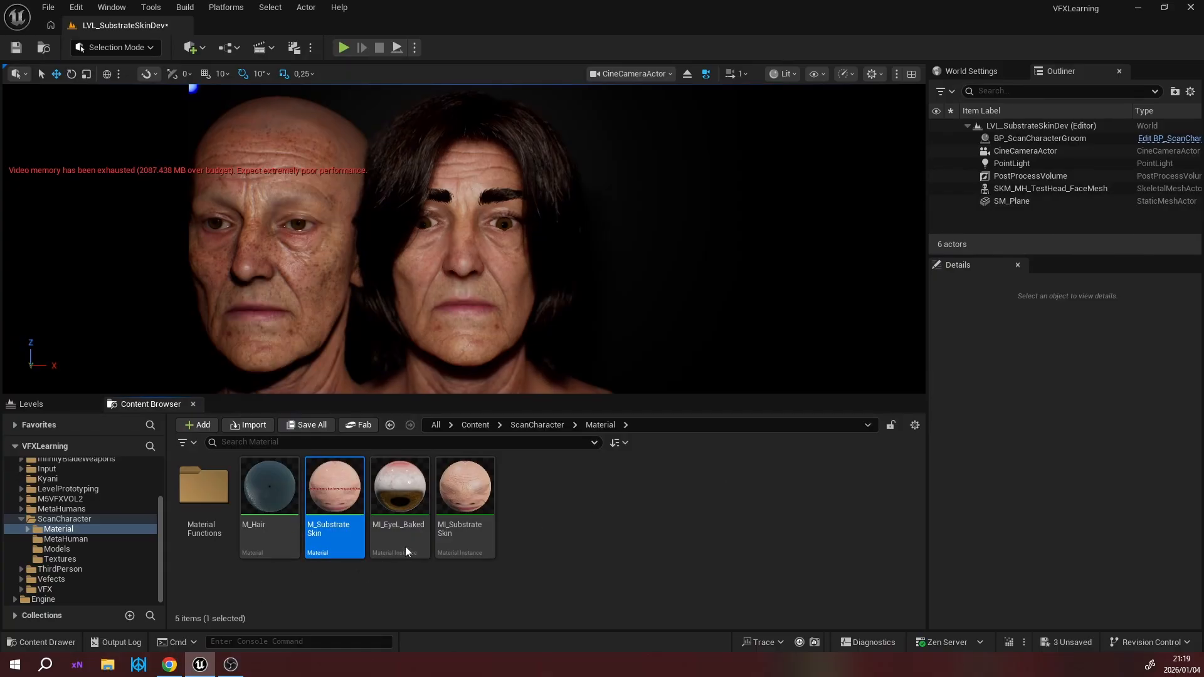
double_click(460, 497)
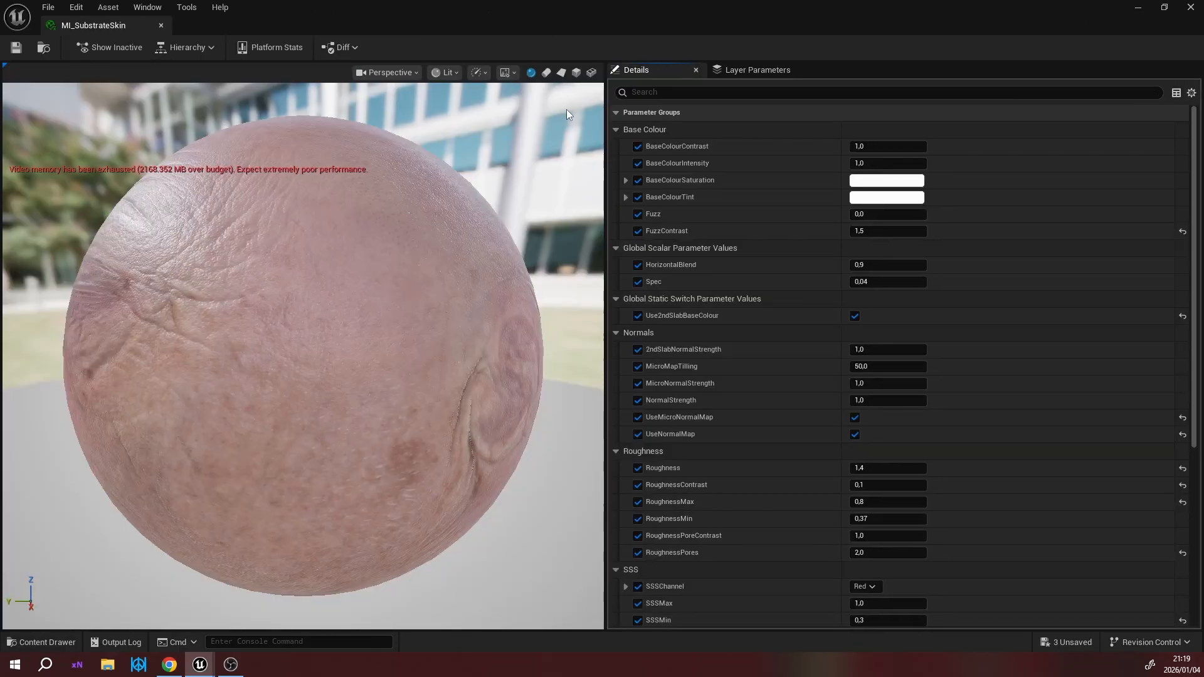
double_click(476, 17)
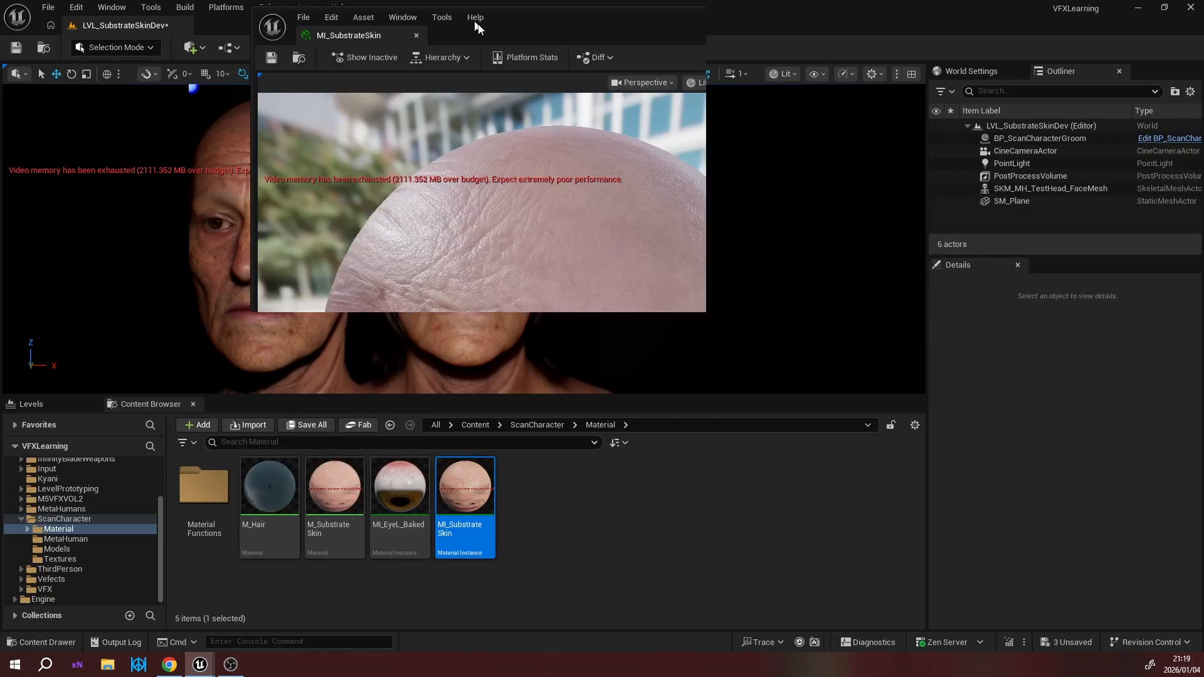
left_click_drag(477, 25, 806, 124)
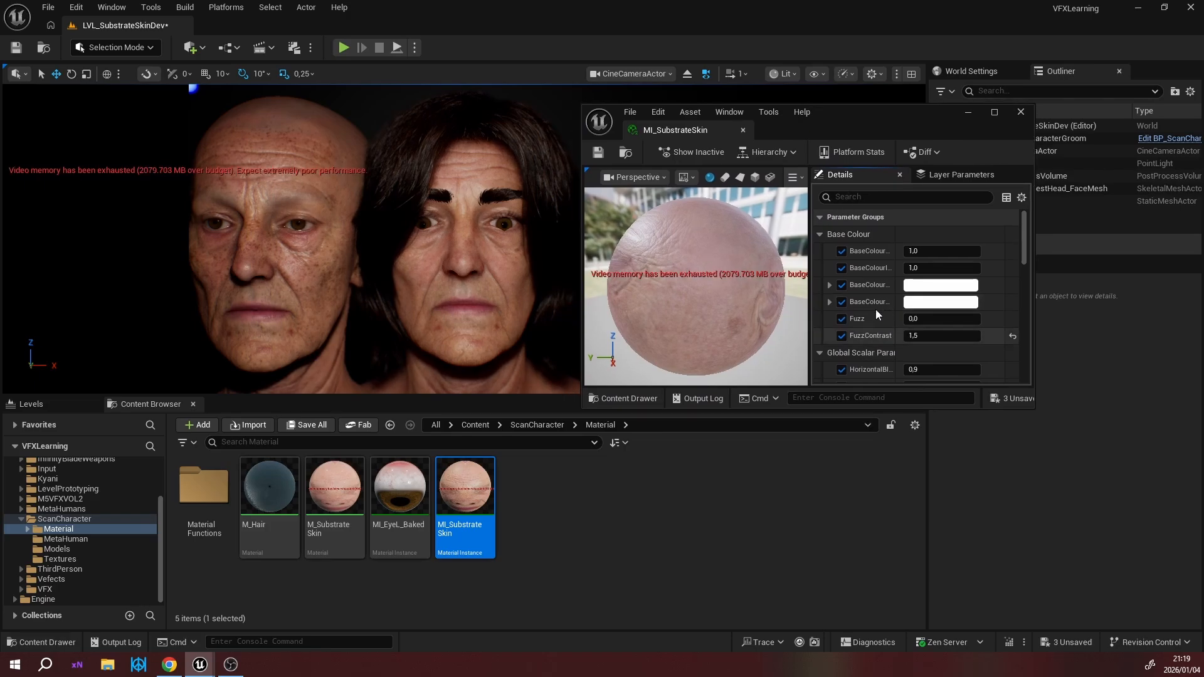
scroll(875, 310, "down", 5)
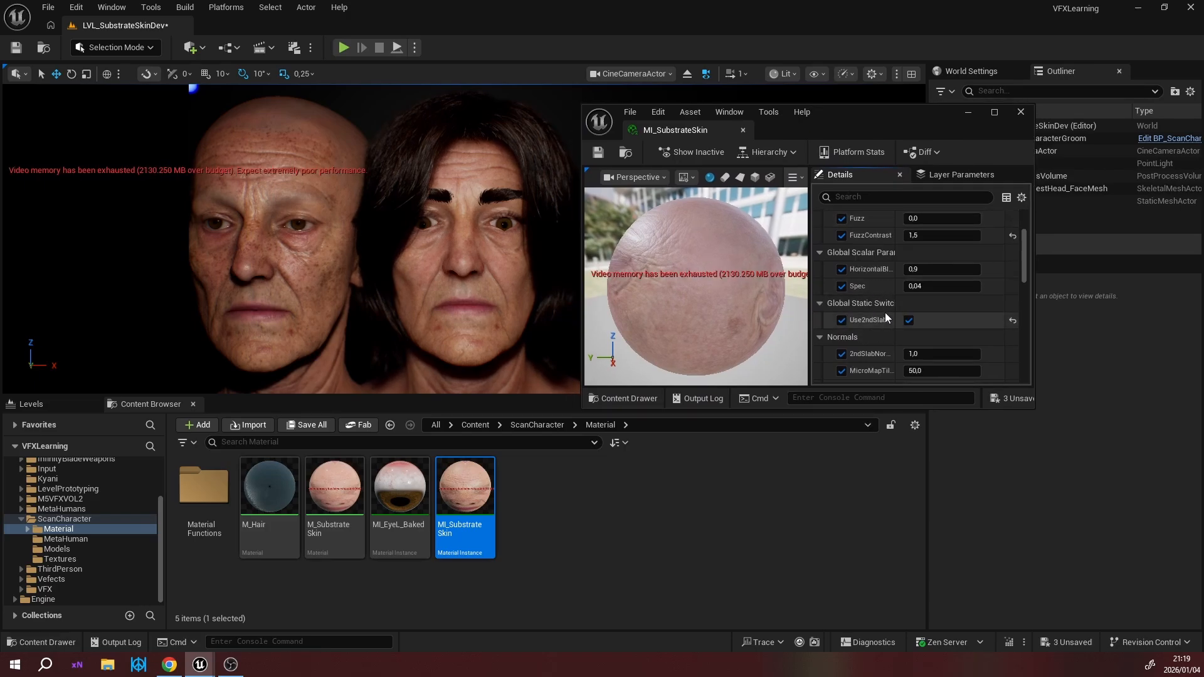
left_click_drag(821, 119, 632, 187)
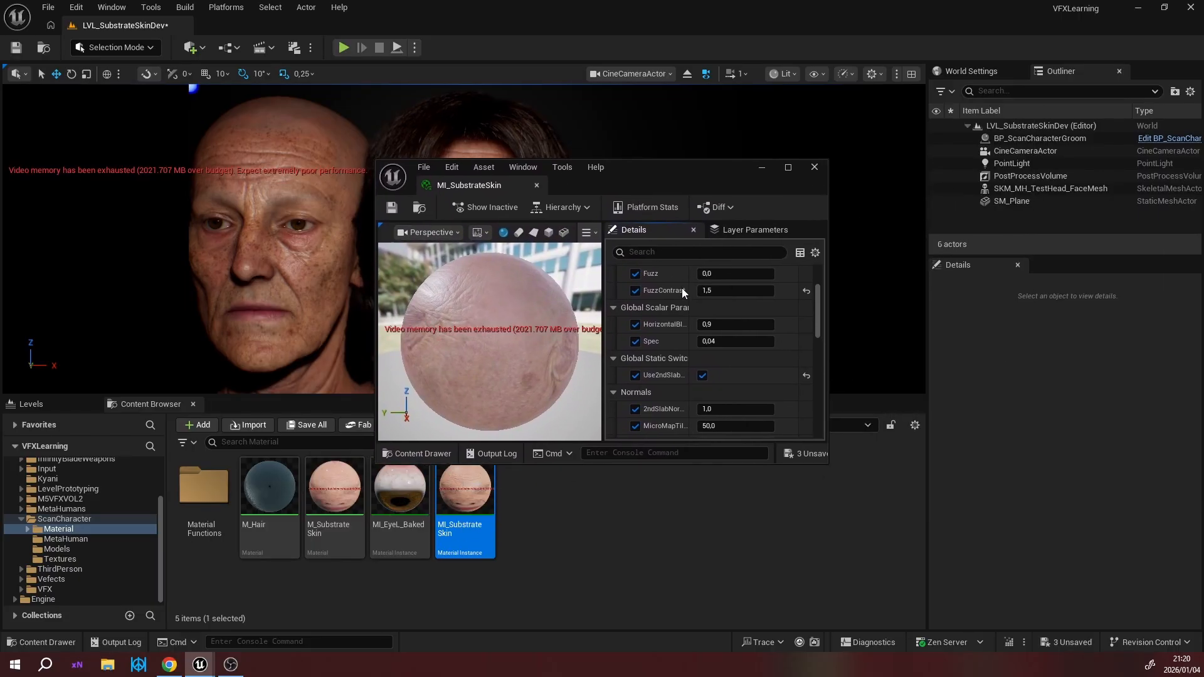
left_click(788, 167)
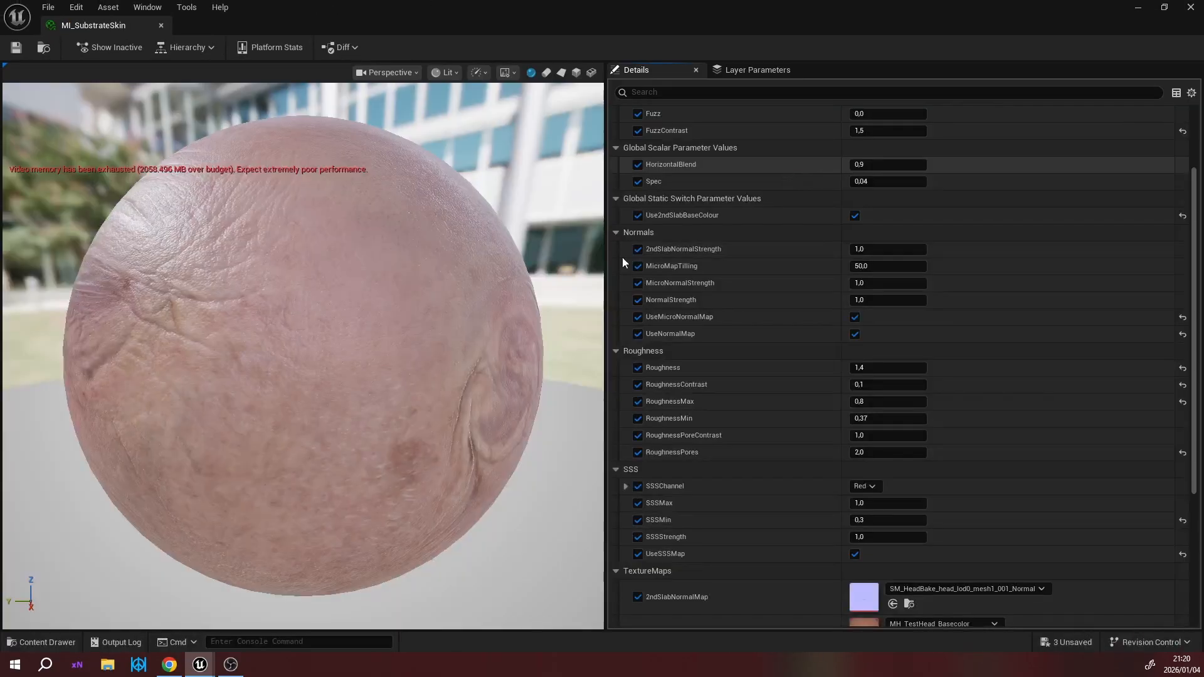
Review MI_SubstrateSkin's parameters from Base Colour through Normals, Roughness and SSS to TextureMaps, and move its window away from the level editor.
scroll(719, 262, "up", 4)
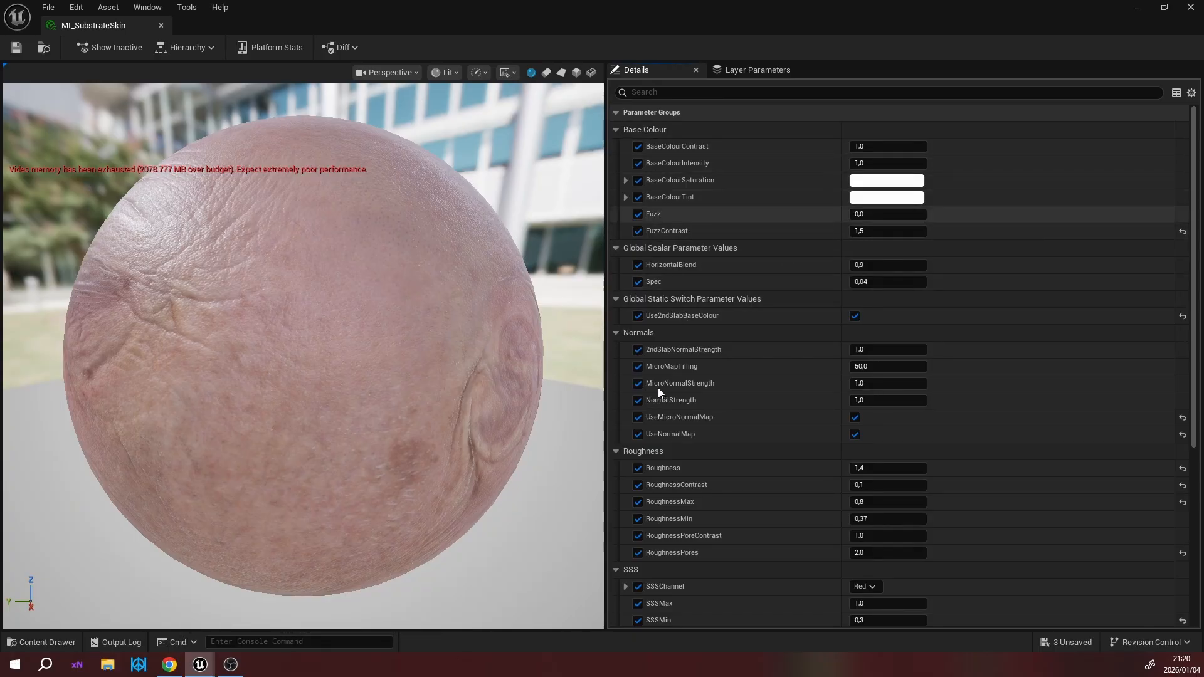
scroll(705, 430, "down", 3)
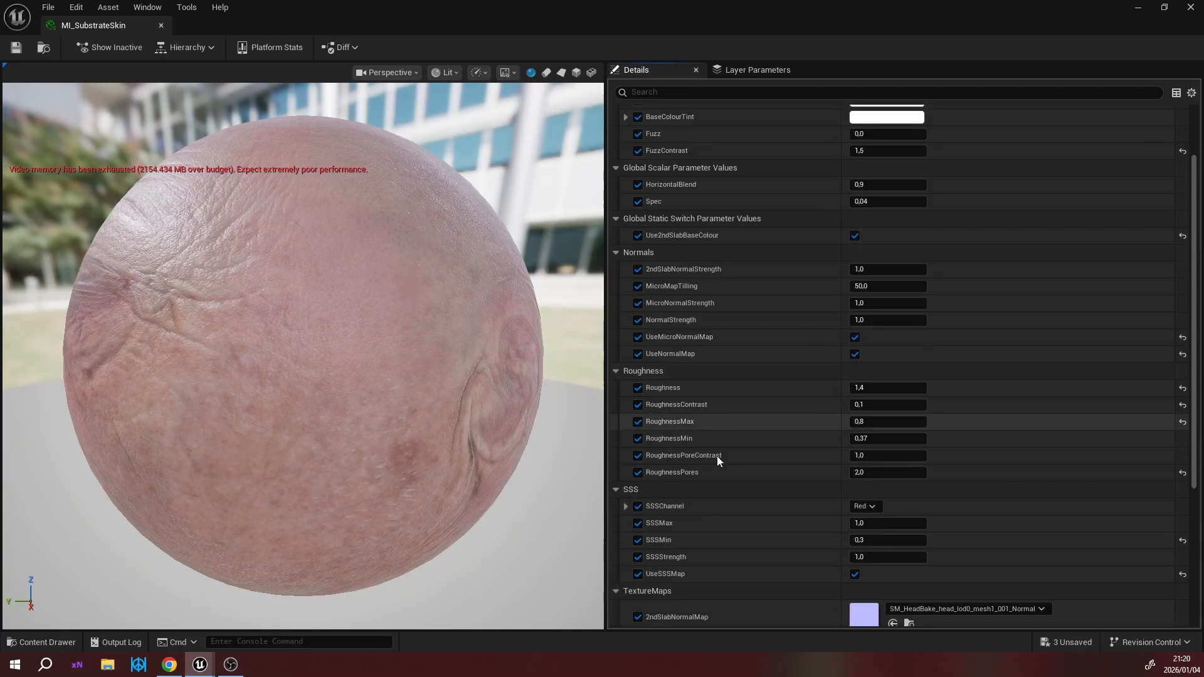
scroll(690, 488, "down", 3)
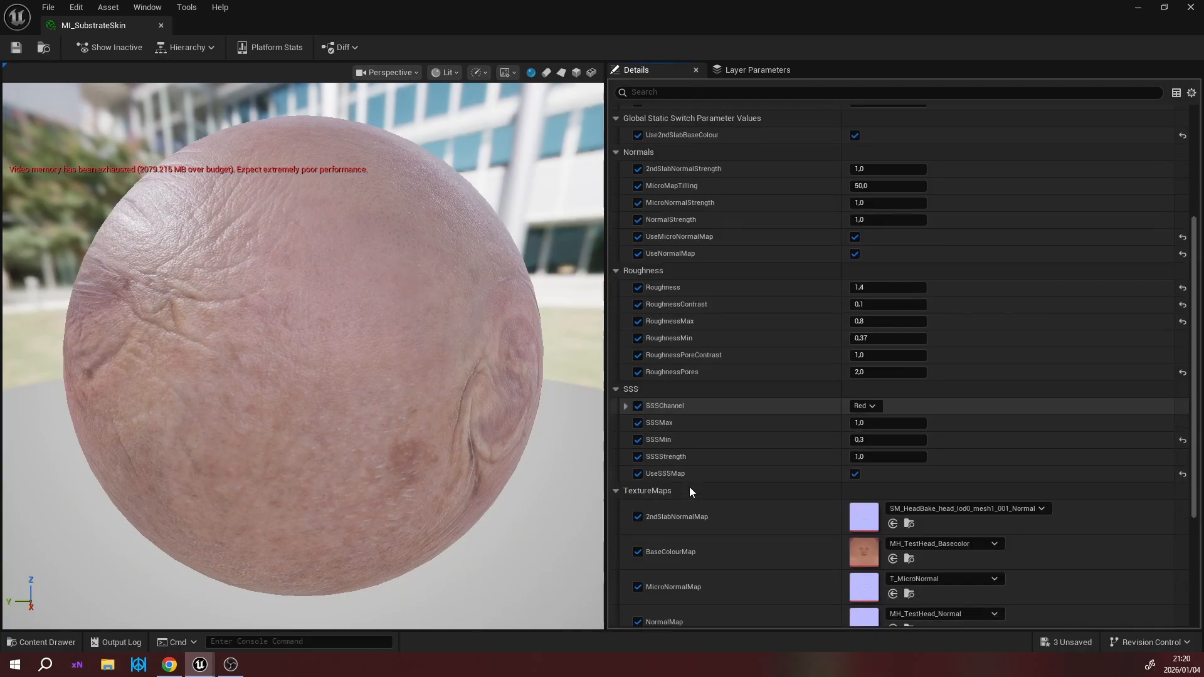
scroll(688, 490, "down", 3)
scroll(655, 533, "down", 3)
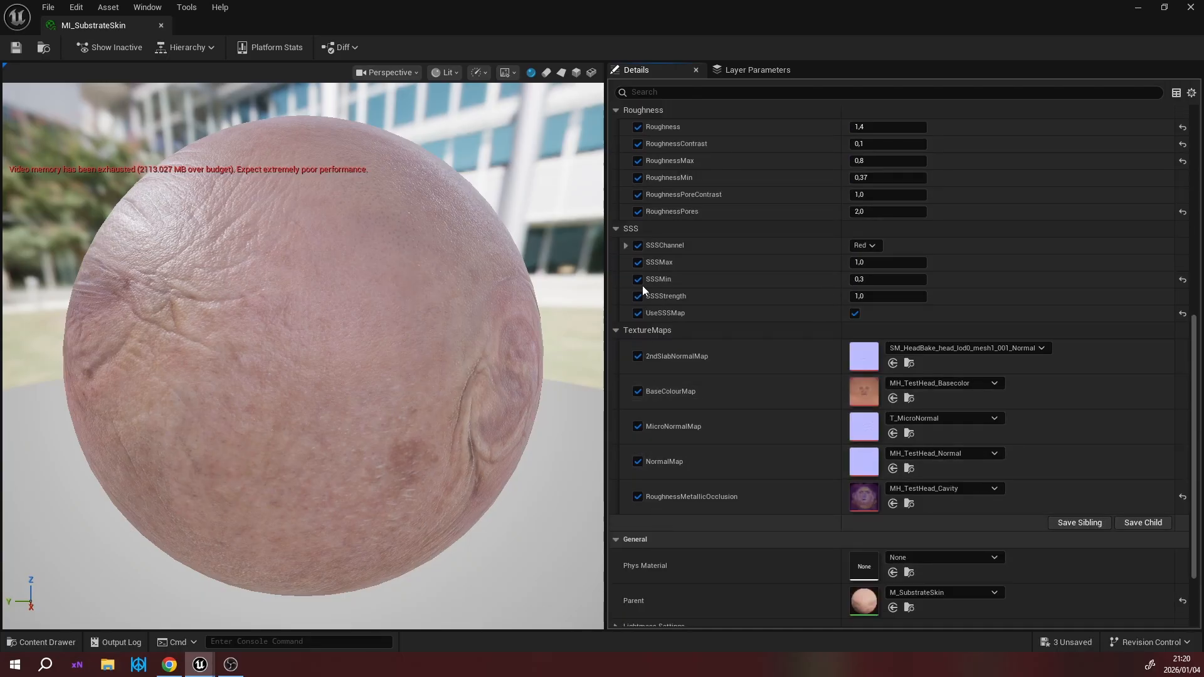
left_click_drag(417, 4, 0, 38)
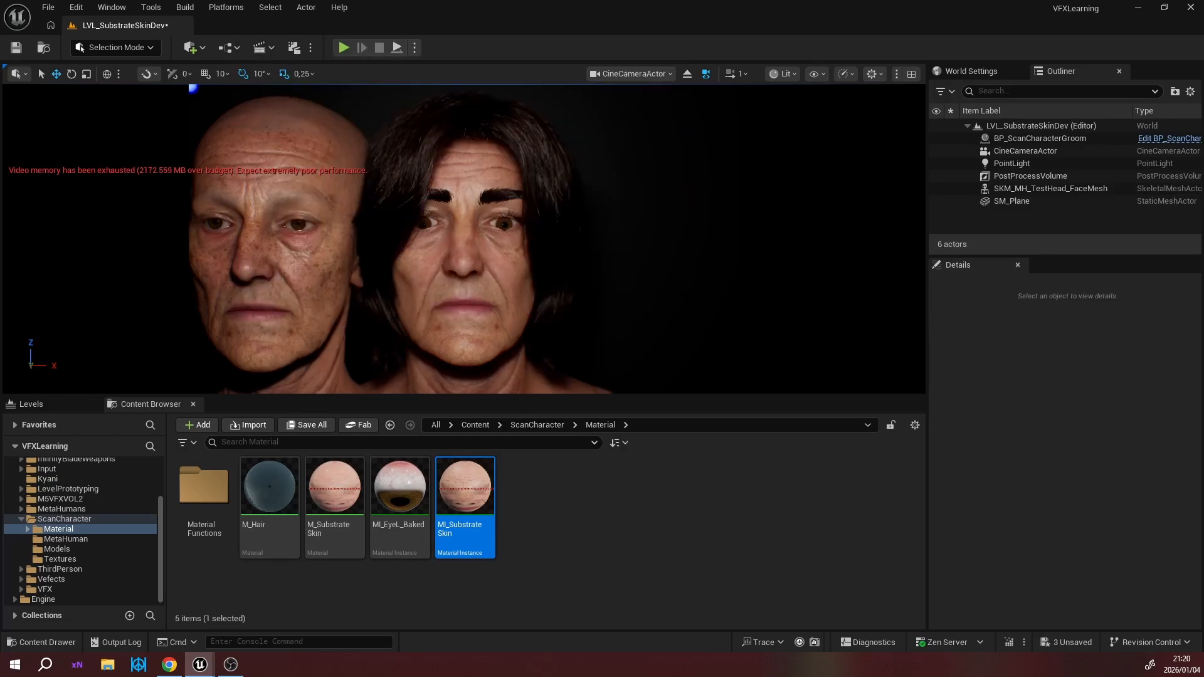